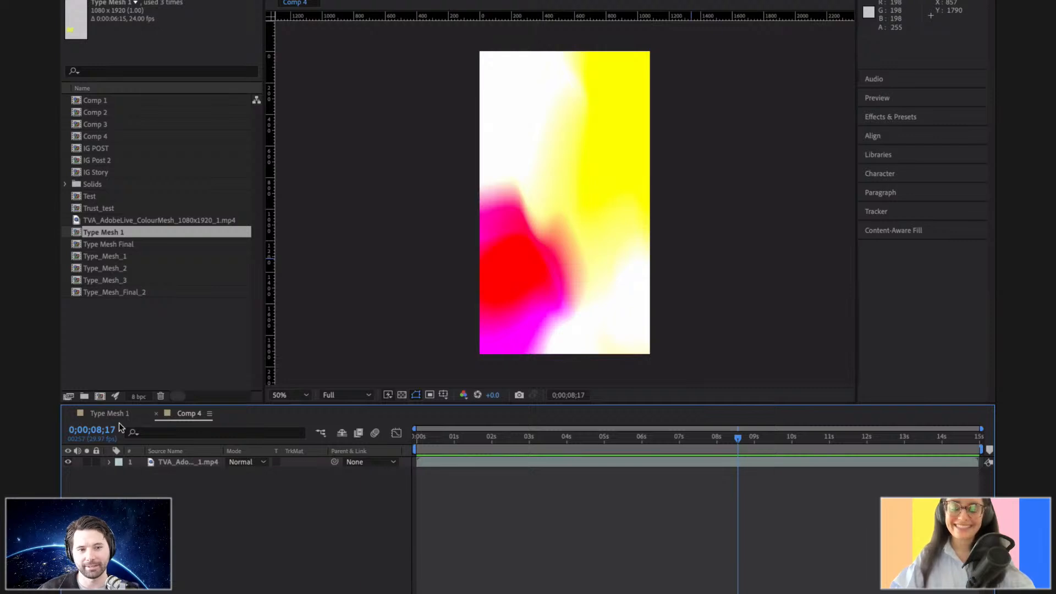
Compare the Type Mesh 1 and Comp 4 compositions, scrubbing the colour mesh video in Comp 4 to about 4 seconds.
left_click(109, 414)
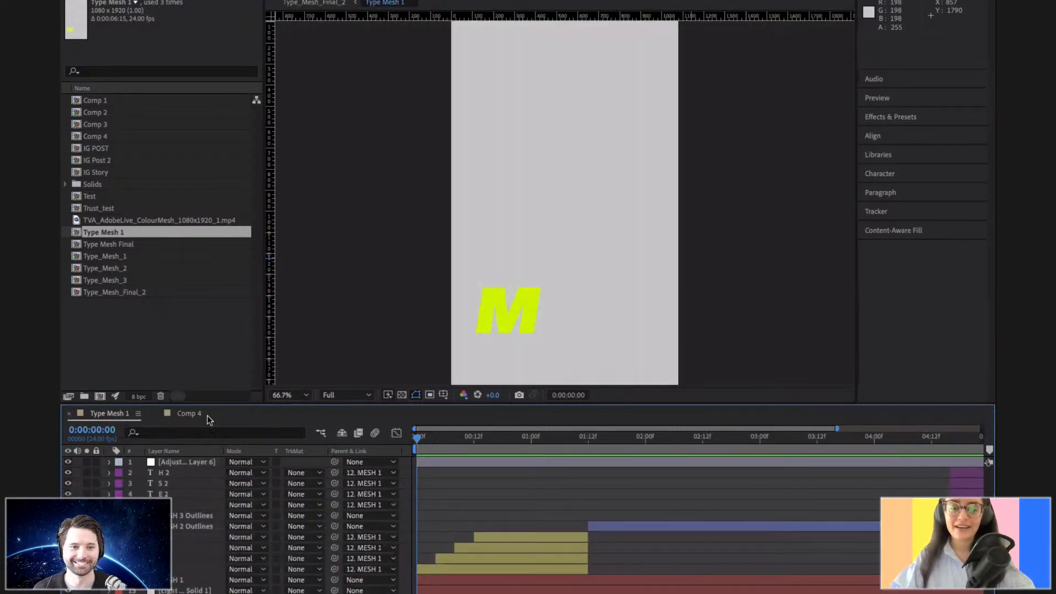
left_click(193, 415)
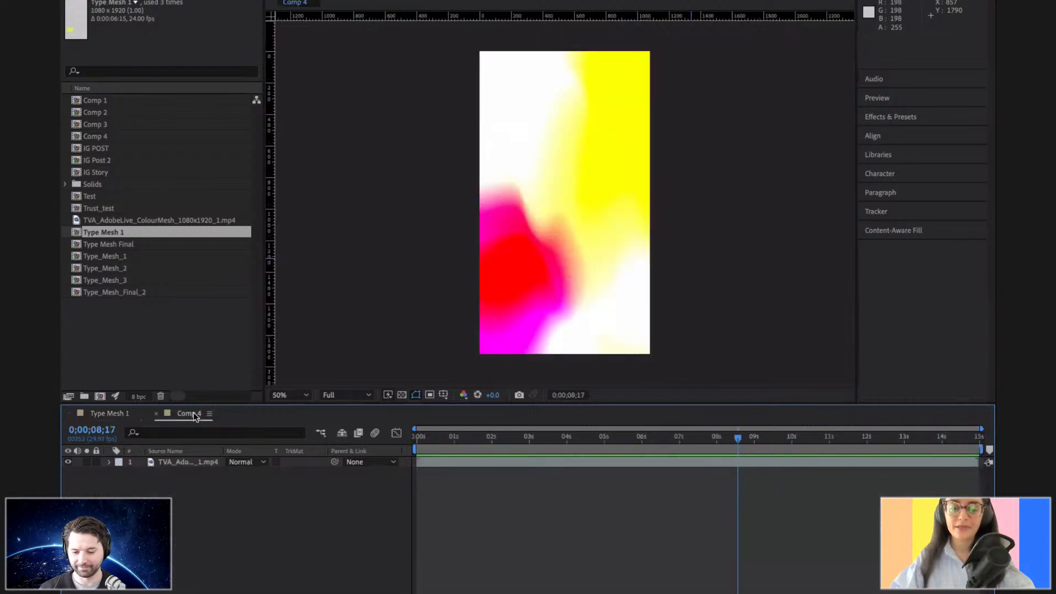
left_click(589, 440)
left_click_drag(590, 440, 568, 439)
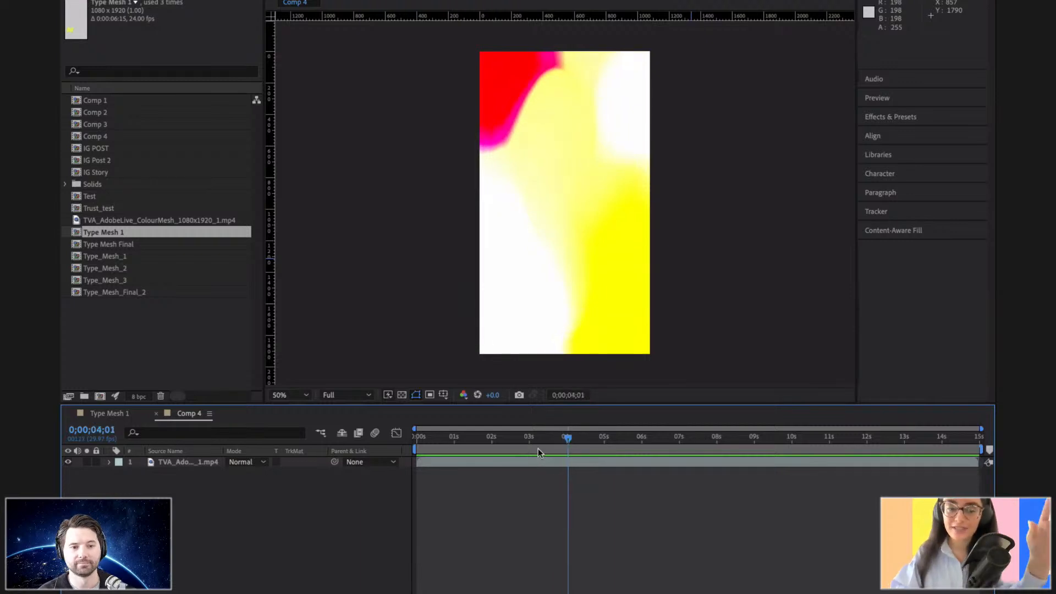
Play and scrub the Type Mesh 1 composition to review the animated MESH lettering from the start.
left_click(105, 414)
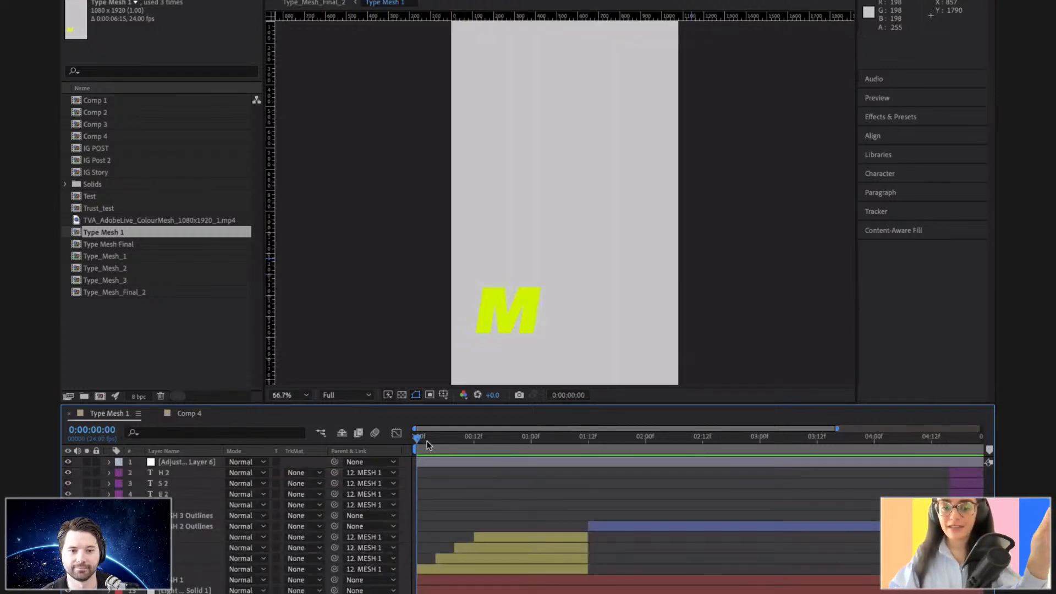
key("space")
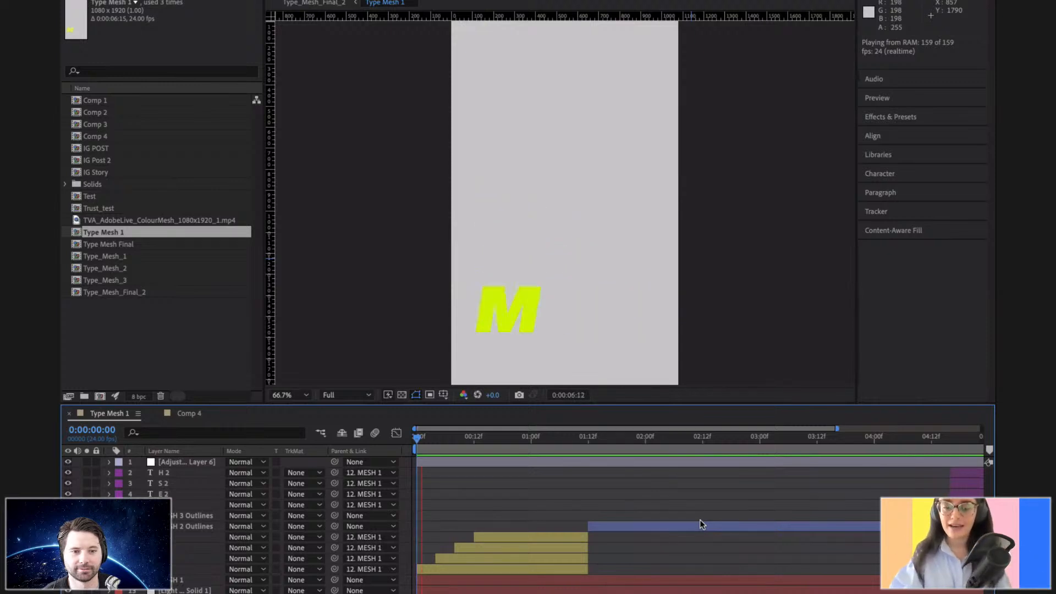
key("space")
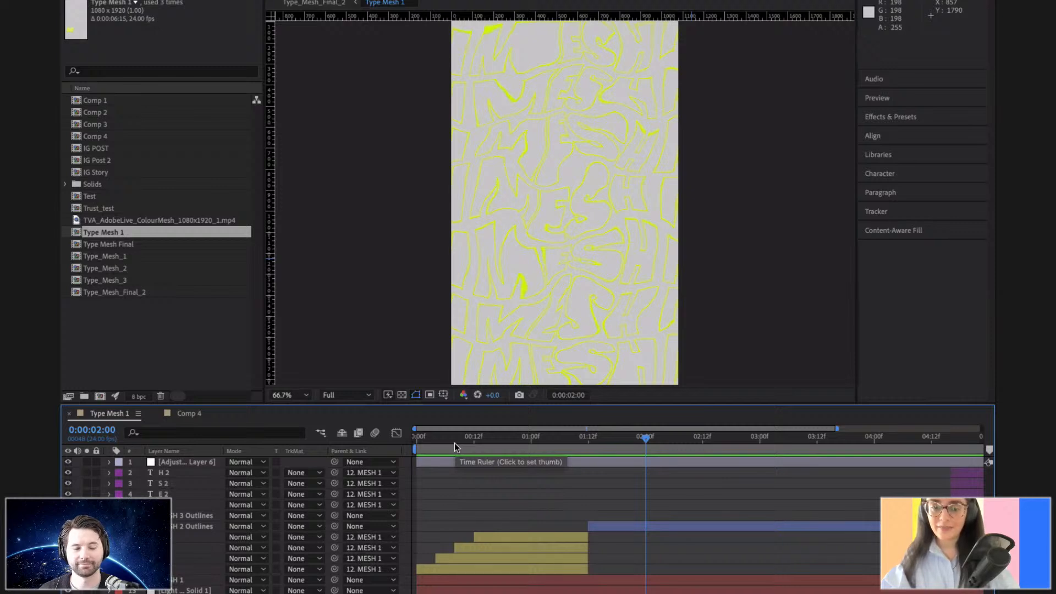
left_click_drag(468, 441, 555, 438)
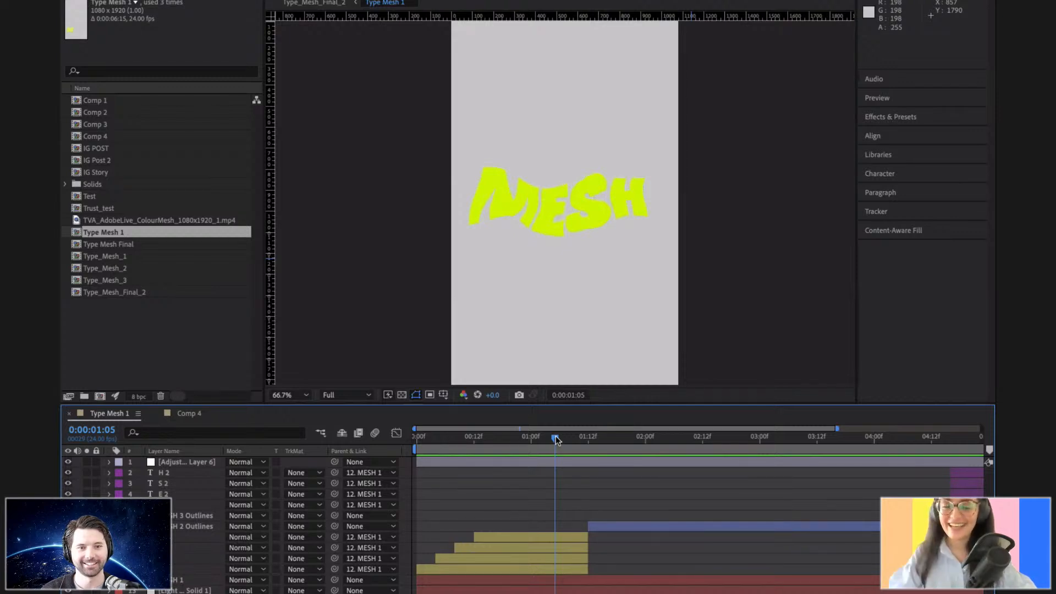
left_click_drag(557, 440, 412, 438)
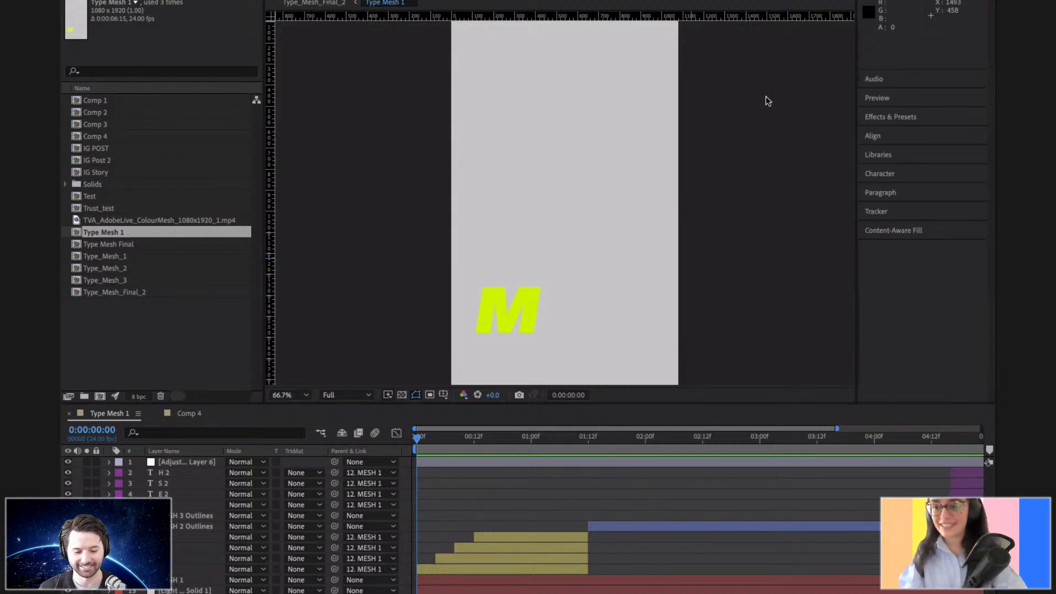
left_click(451, 441)
key("space")
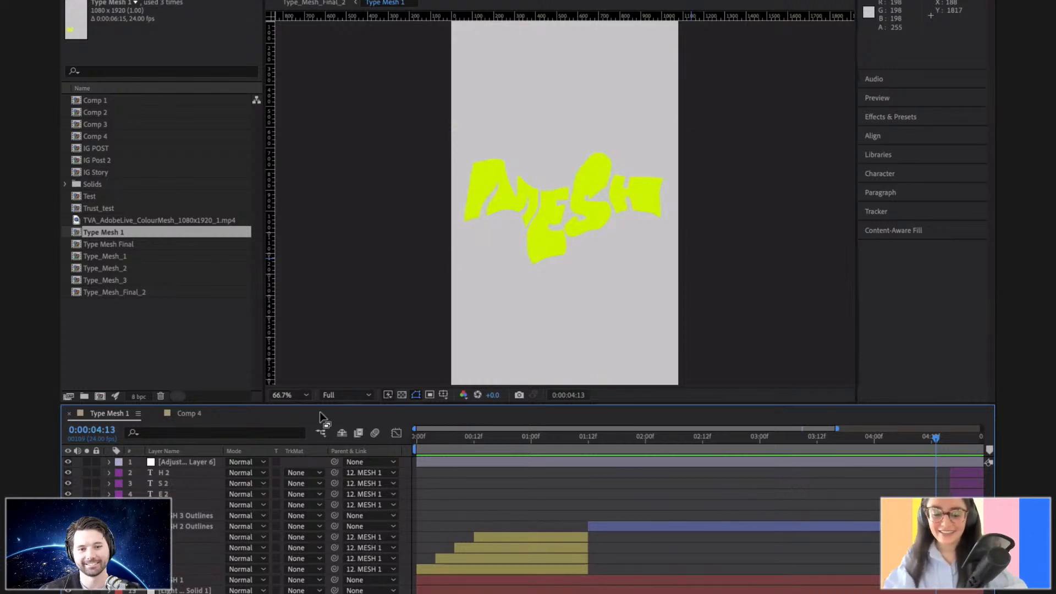
Start a new composition and name it with the person's first name followed by "_Is_The_Best".
key("ctrl+n")
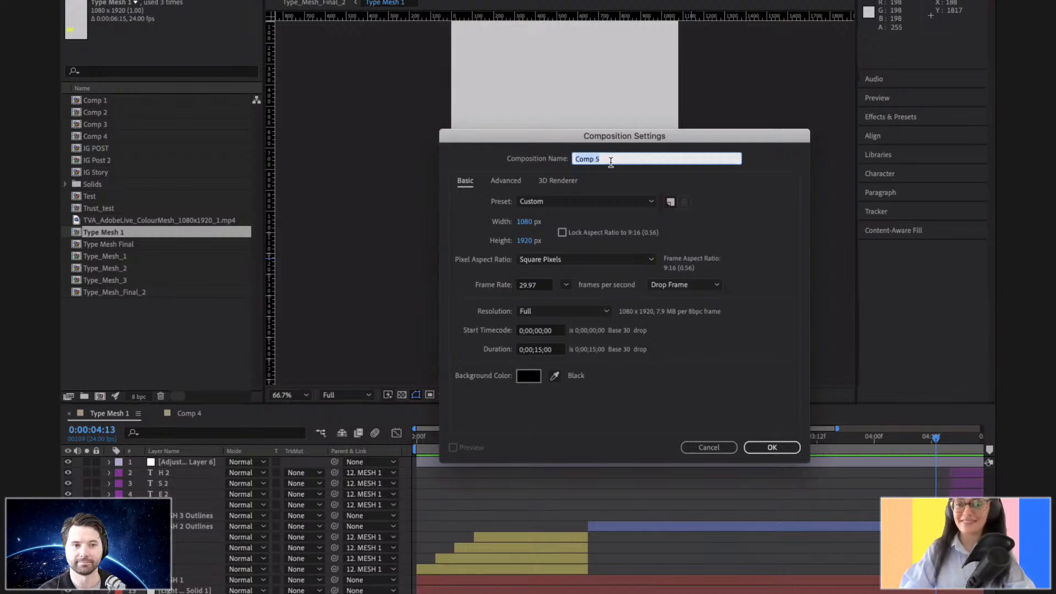
key("BackSpace")
type("Johan")
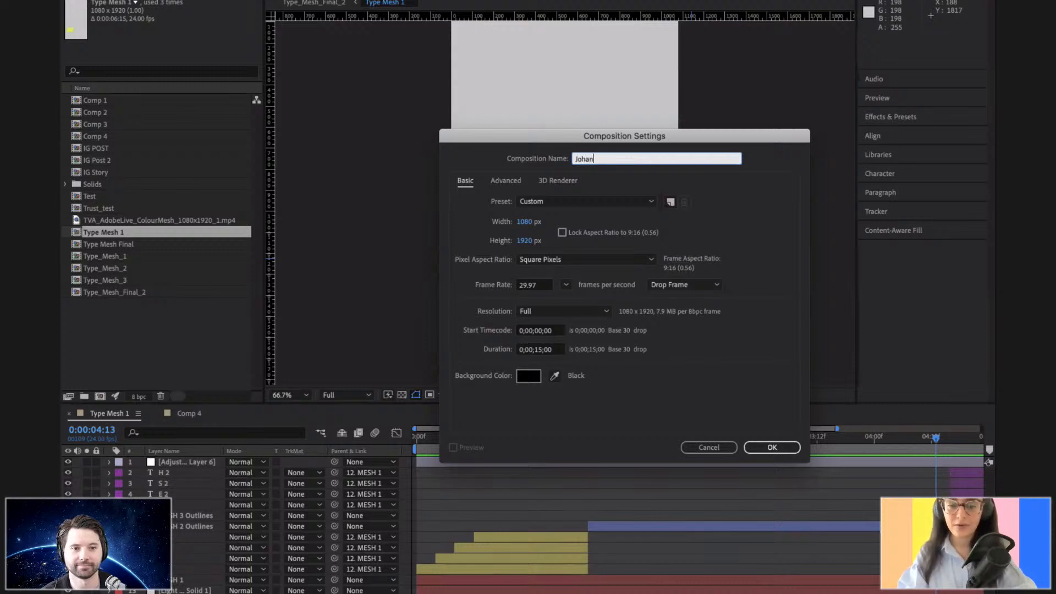
type("na_Is_The")
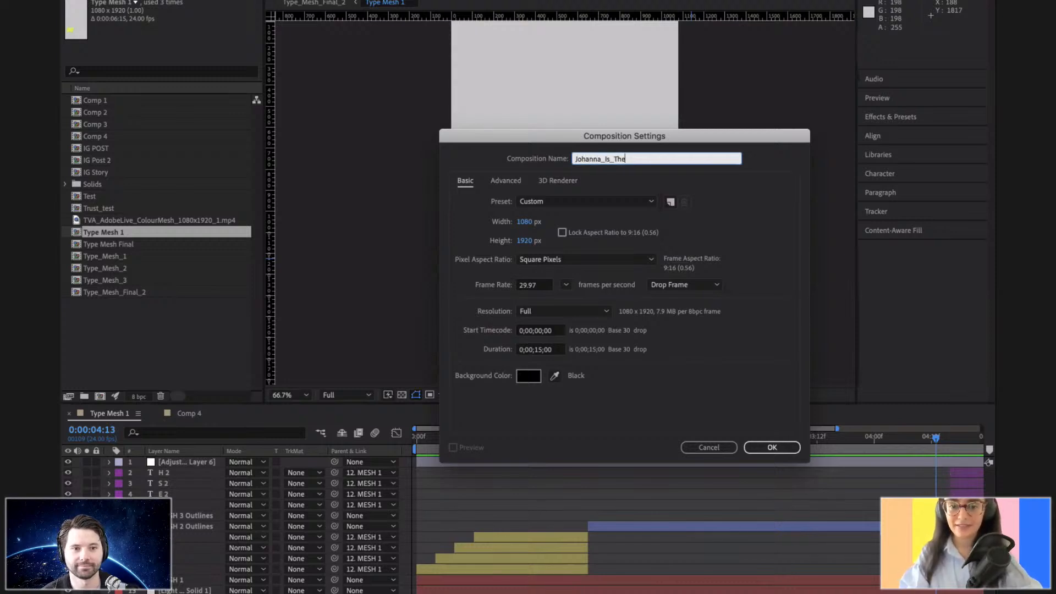
type("_Best")
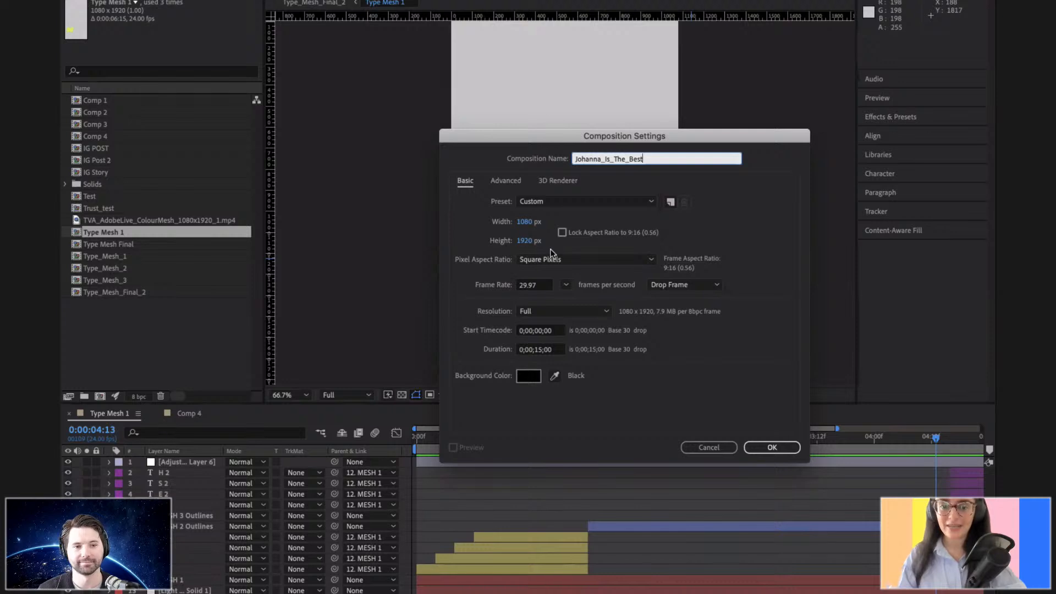
Set the new composition's frame rate to 24 frames per second and create it.
left_click(542, 285)
key("BackSpace")
key("BackSpace")
key("BackSpace")
key("BackSpace")
key("BackSpace")
type("24")
key("Tab")
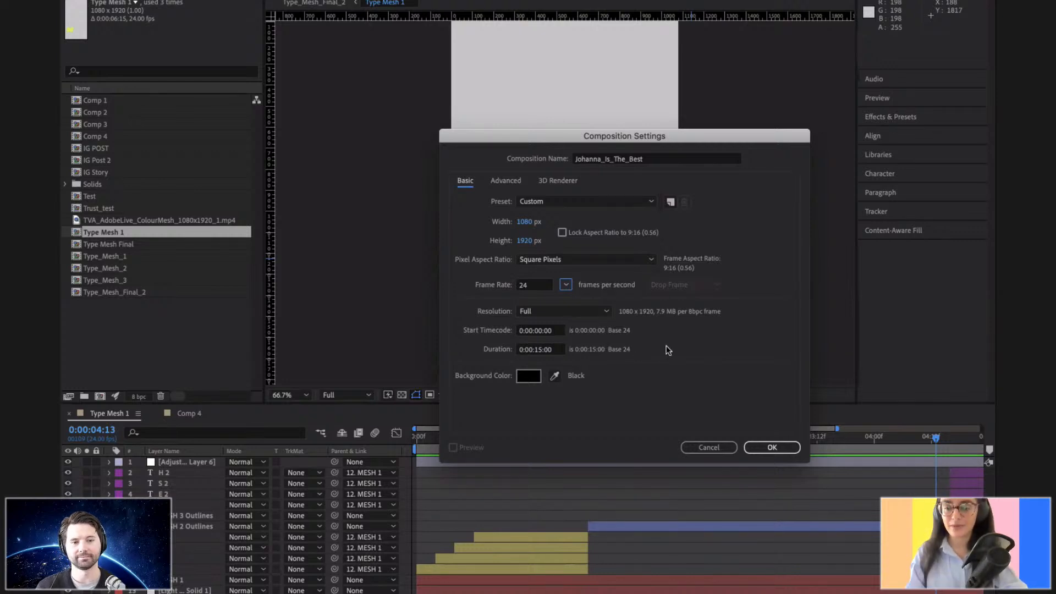
left_click(784, 452)
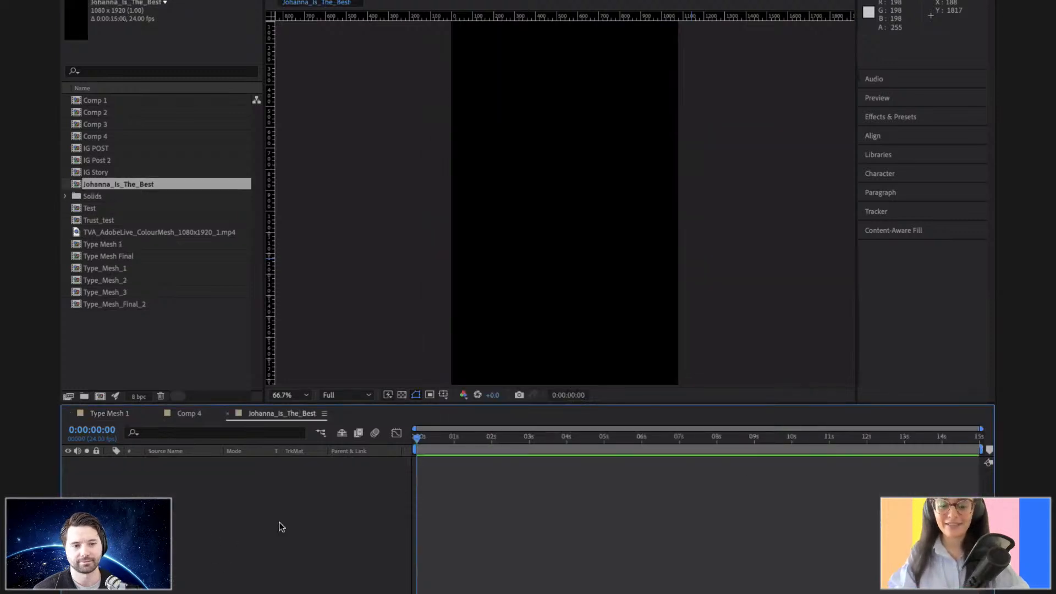
Change the new composition's duration to 0:00:06:15 in its settings.
key("comma")
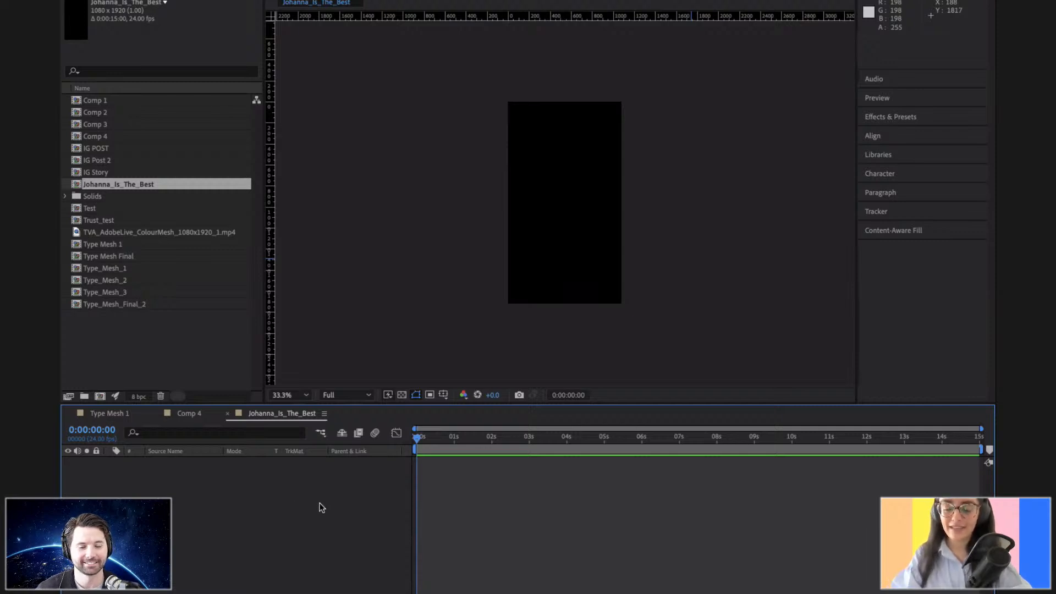
key("ctrl+k")
left_click(541, 352)
key("BackSpace")
key("BackSpace")
type("06:00")
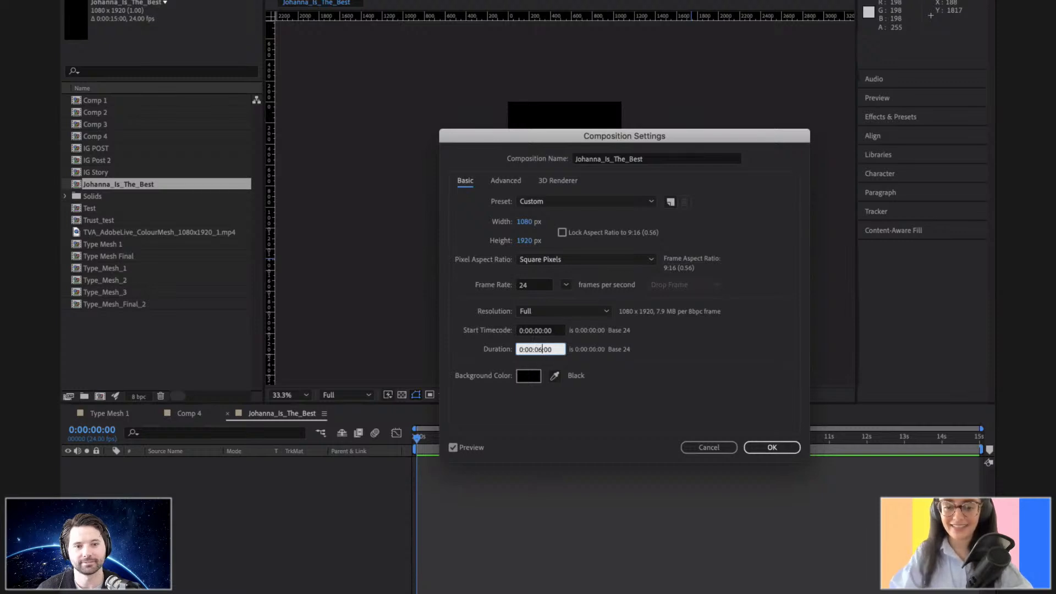
key("BackSpace")
key("BackSpace")
type("15")
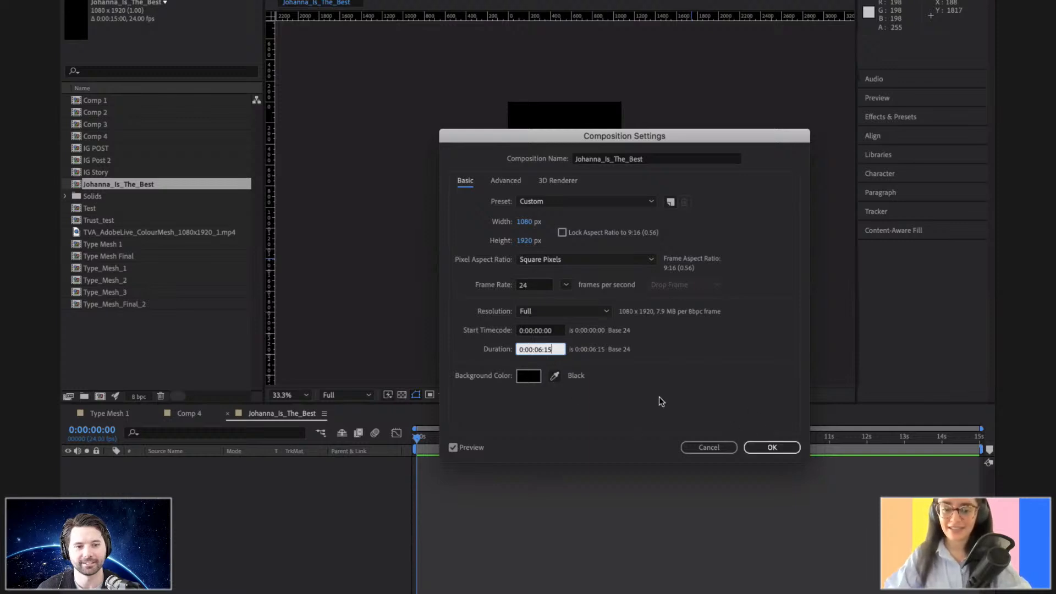
left_click(772, 447)
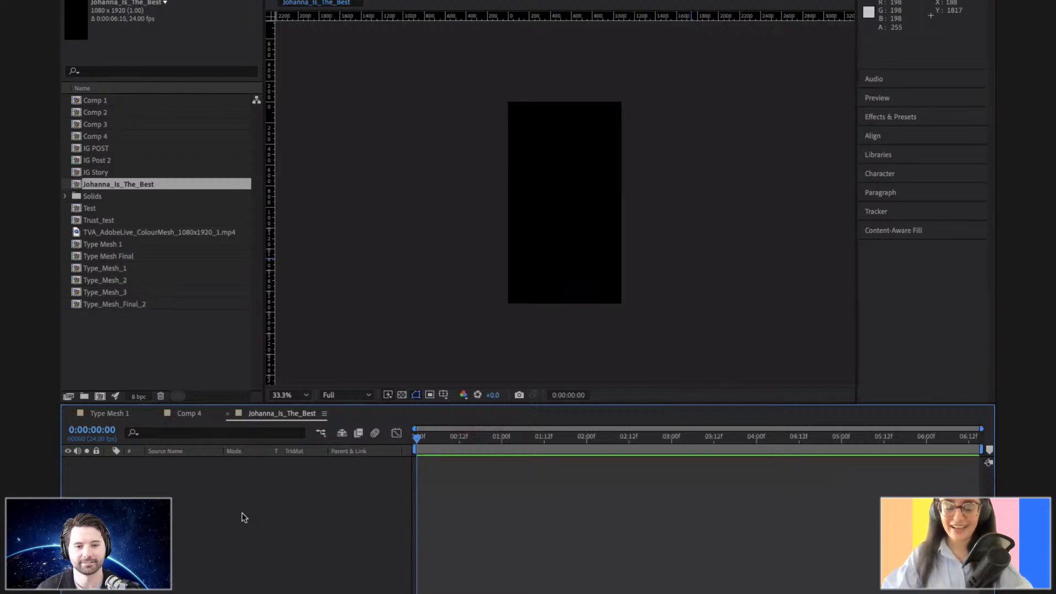
right_click(275, 507)
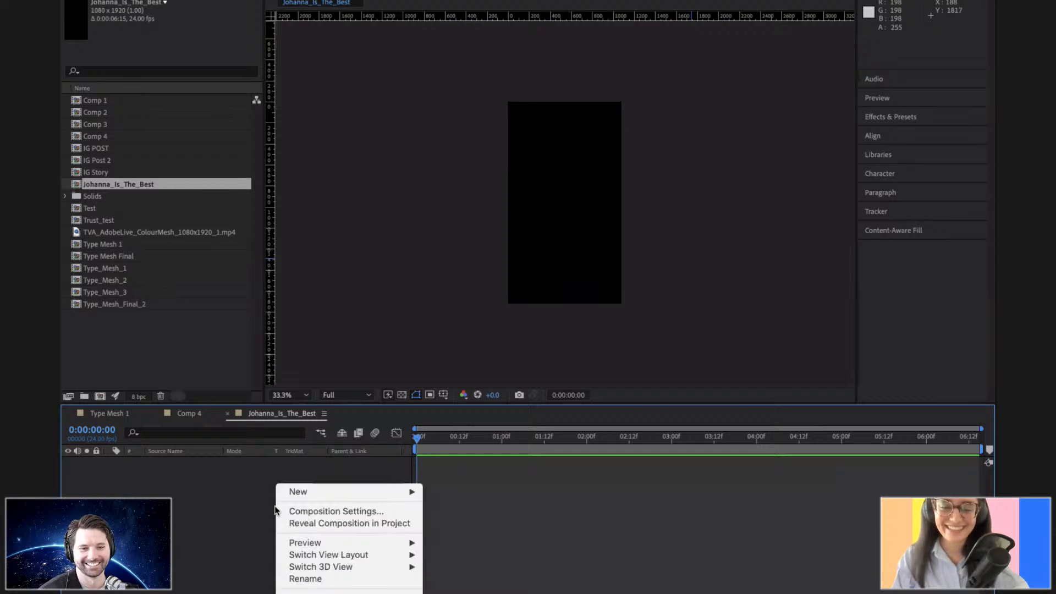
mouse_move(324, 491)
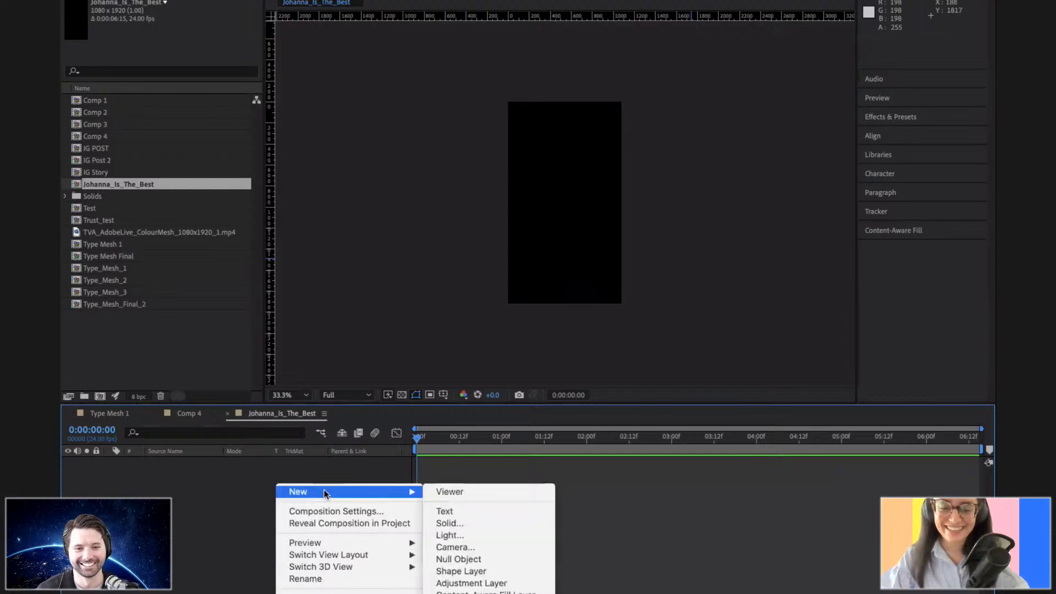
left_click(218, 489)
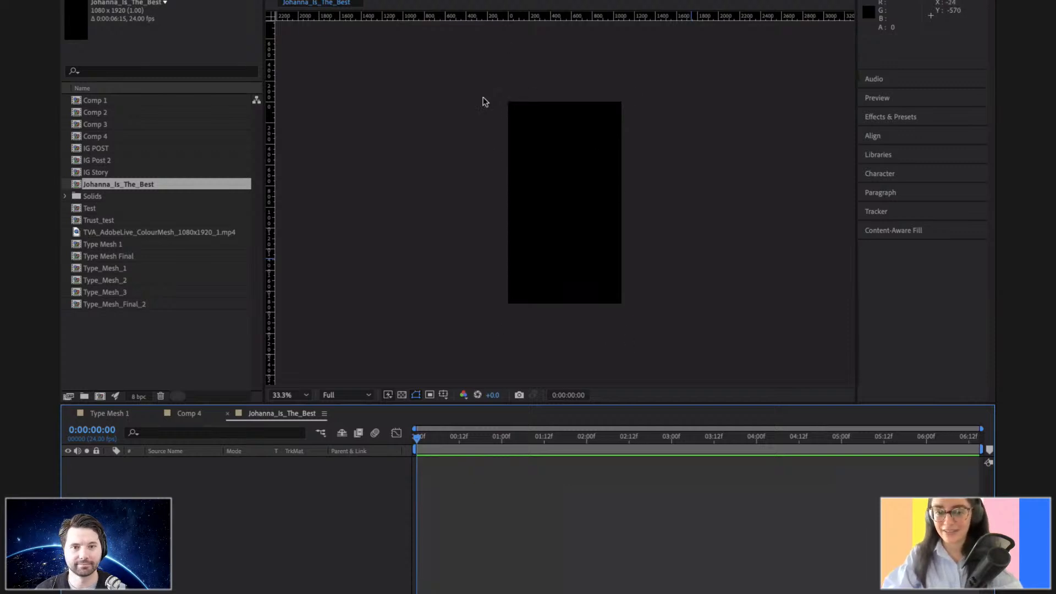
right_click(293, 528)
mouse_move(335, 487)
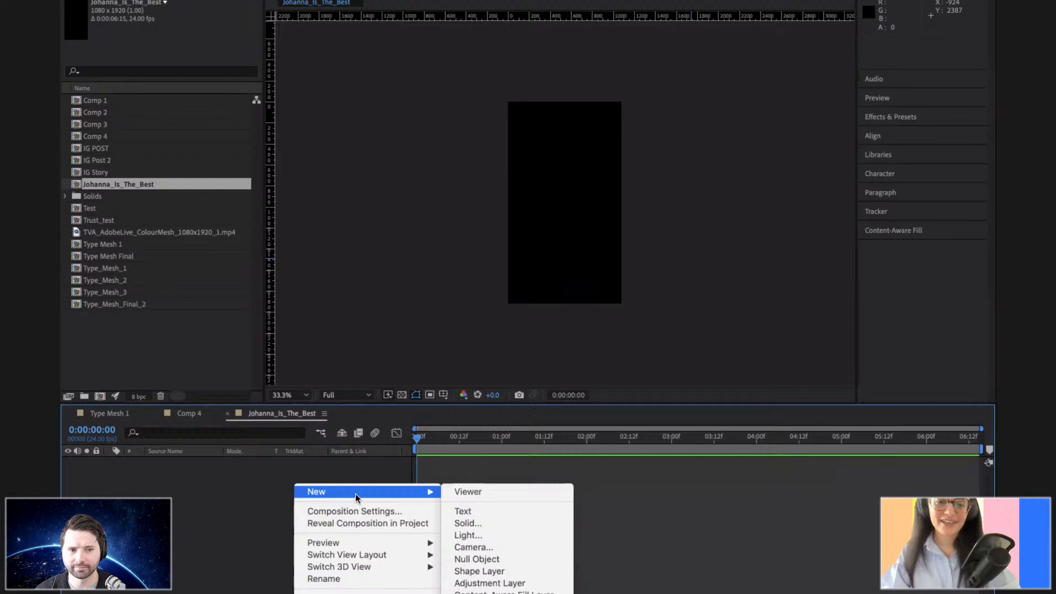
left_click(510, 528)
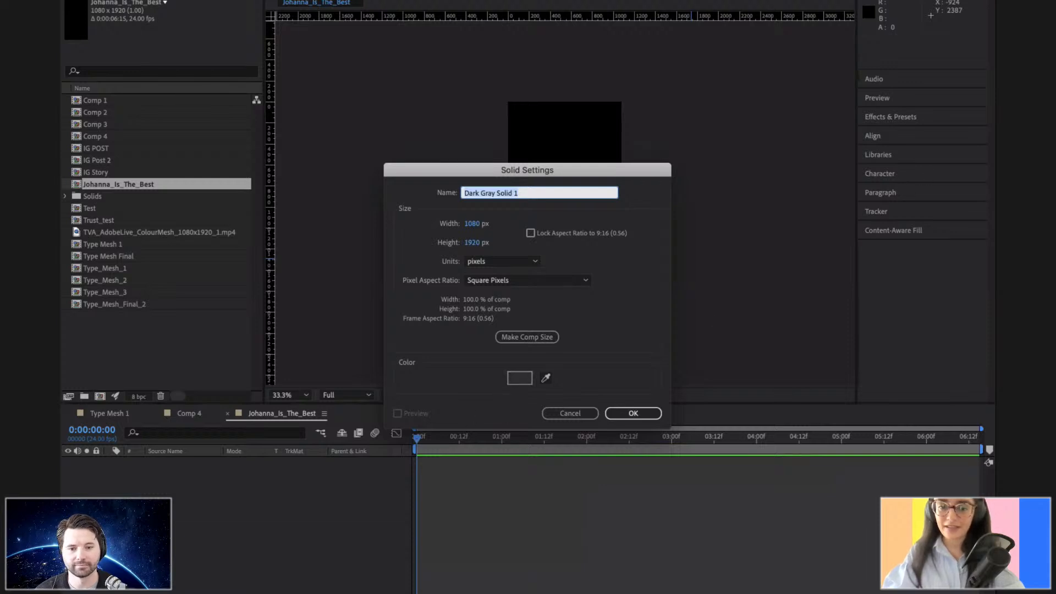
key("Escape")
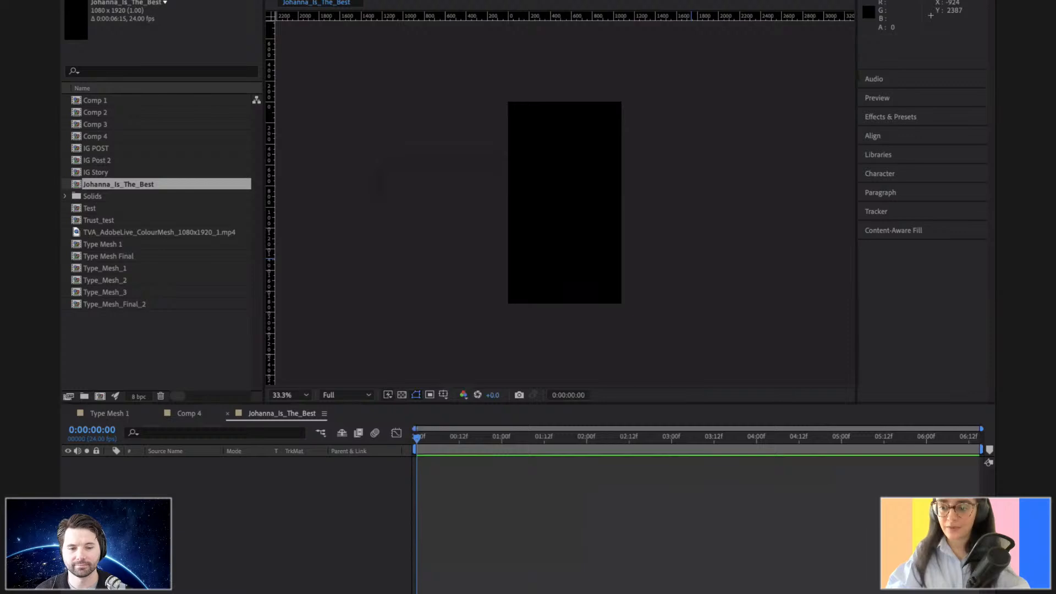
Add a full-size solid layer in light gray (CCCCCC) as the background, then leave it deselected.
key("ctrl+y")
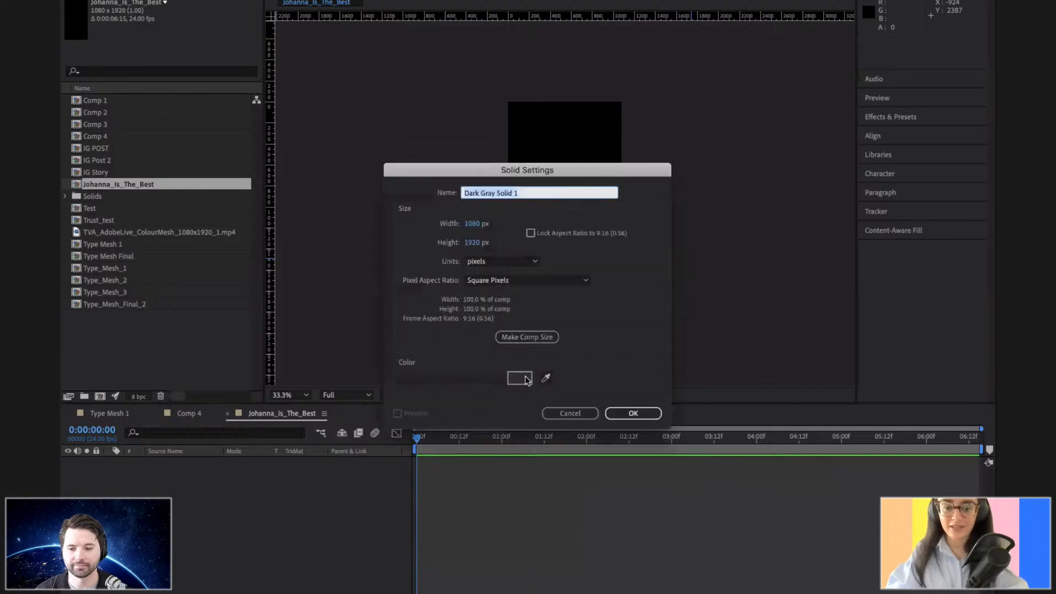
left_click(519, 377)
type("CCCCCC")
key("Return")
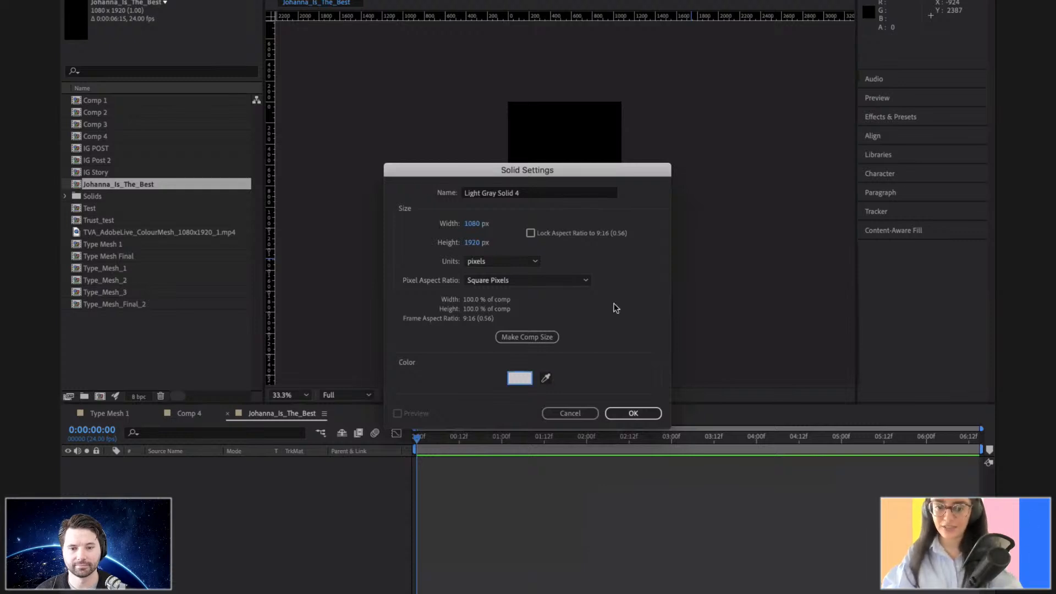
key("Return")
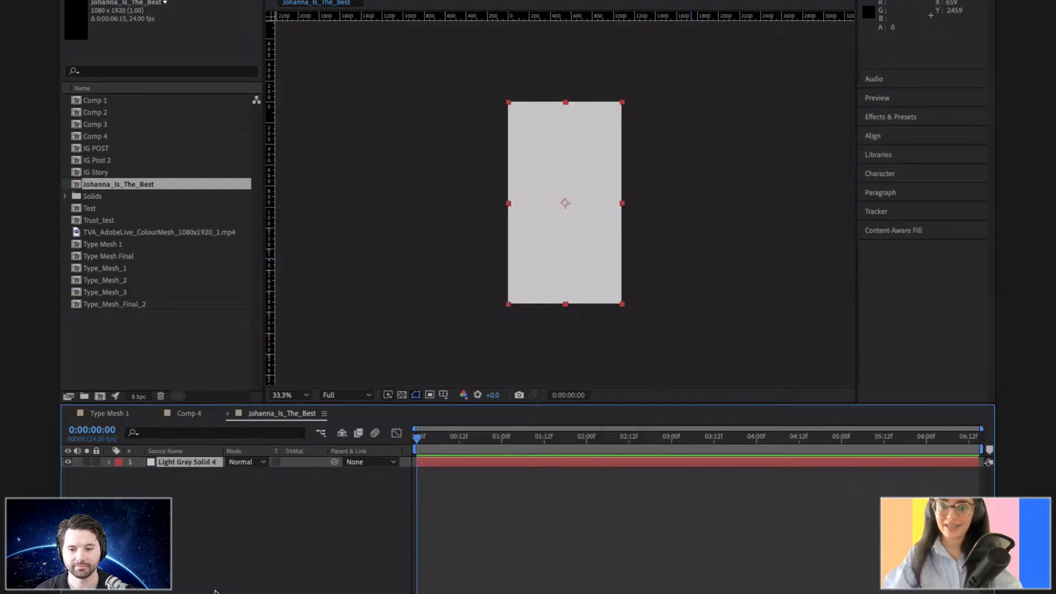
left_click(220, 524)
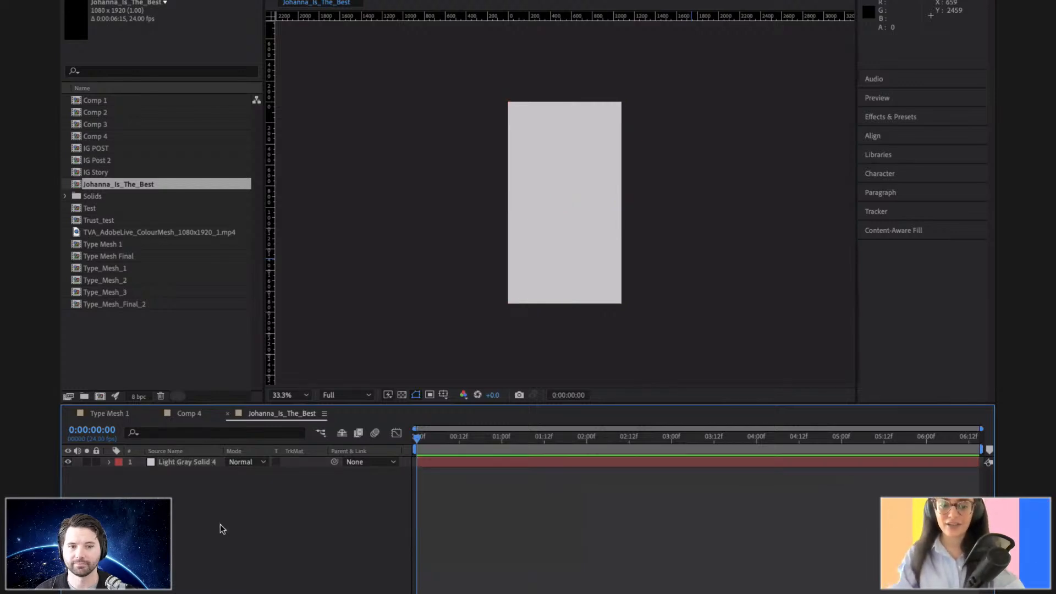
left_click(179, 466)
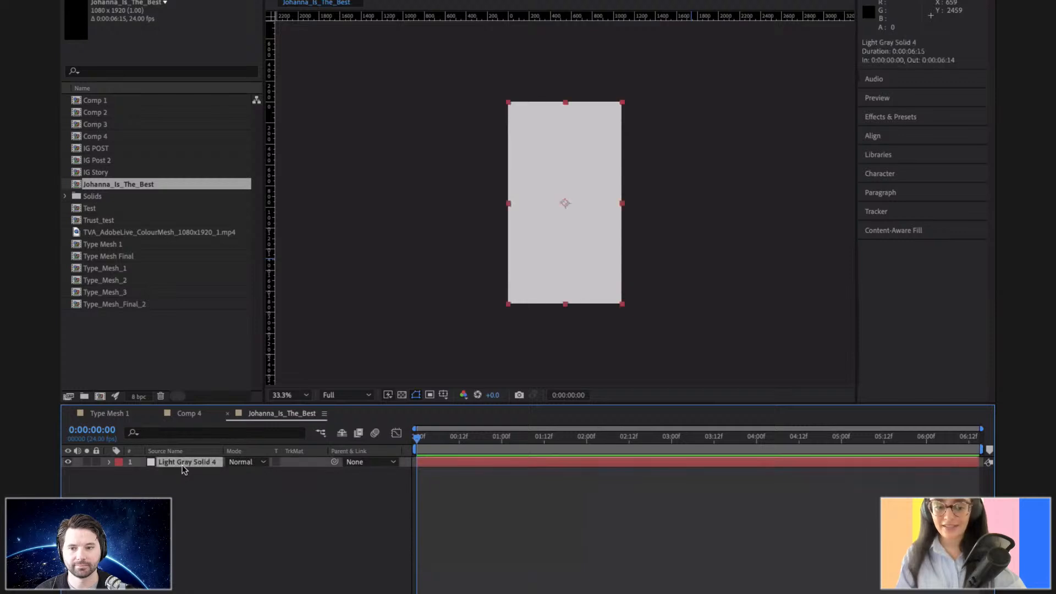
left_click(189, 484)
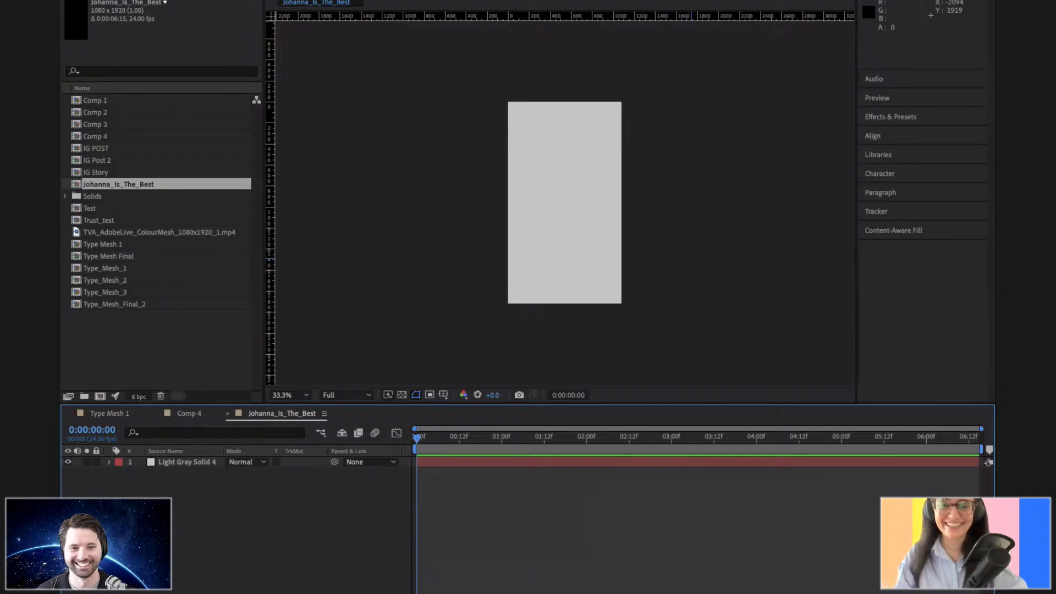
Activate the Type tool and scrub the opening of the Type Mesh 1 animation for reference.
key("ctrl+t")
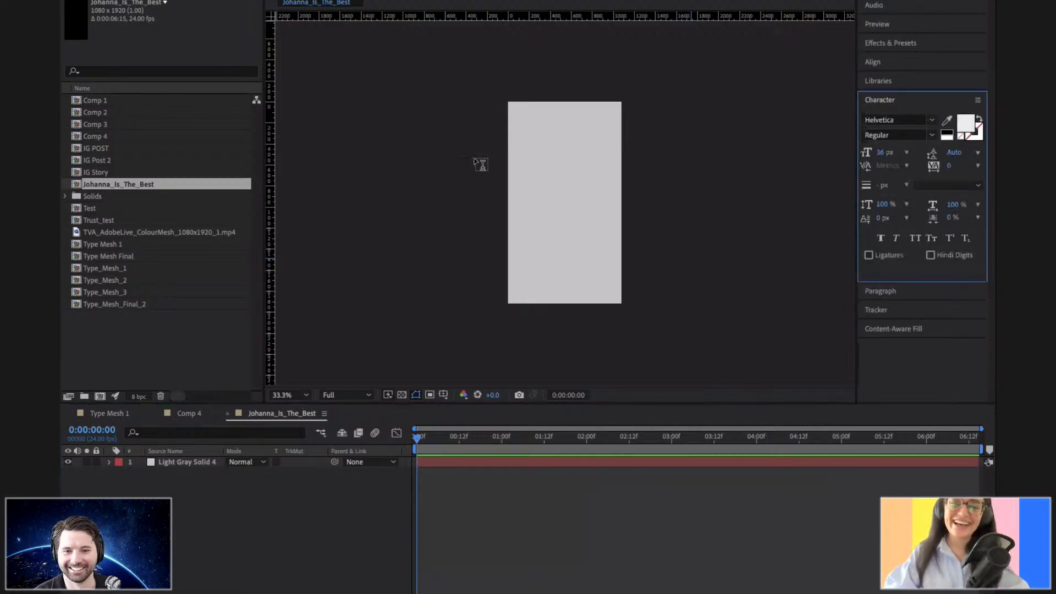
left_click(105, 414)
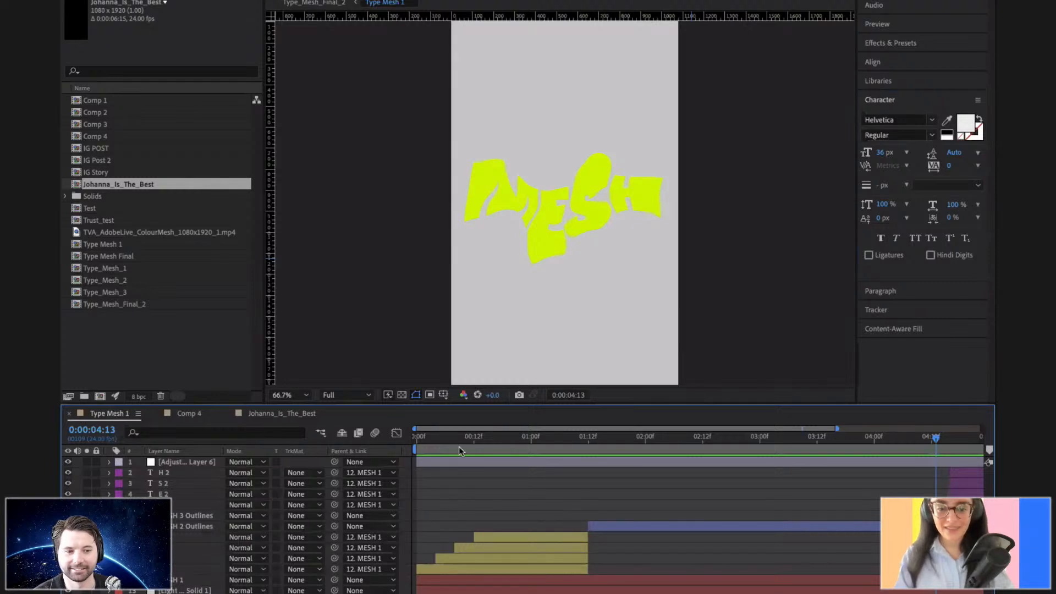
key("Home")
left_click_drag(441, 439, 504, 437)
left_click_drag(501, 441, 418, 440)
Return to the new composition and add the paragraph text MESH in a full-width box above the center, leaving the word selected.
left_click(282, 413)
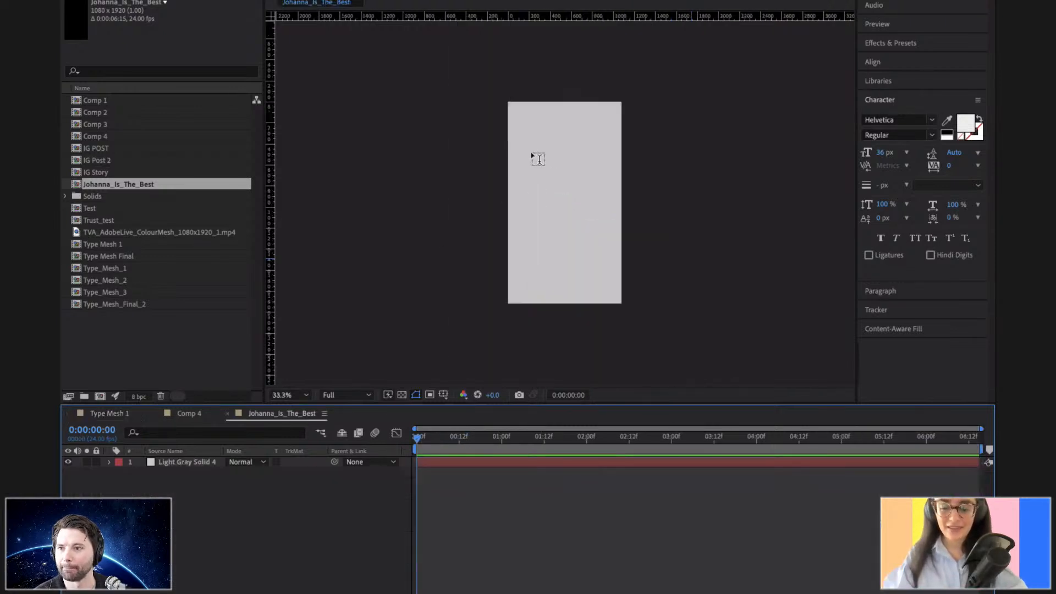
key("period")
key("period")
left_click_drag(454, 125, 675, 259)
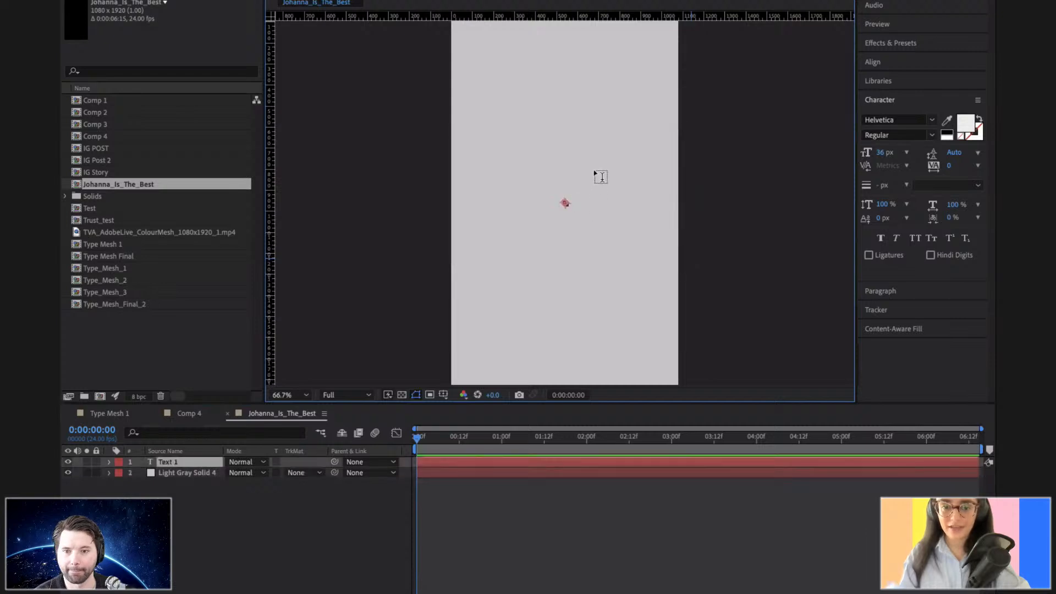
type("MESH")
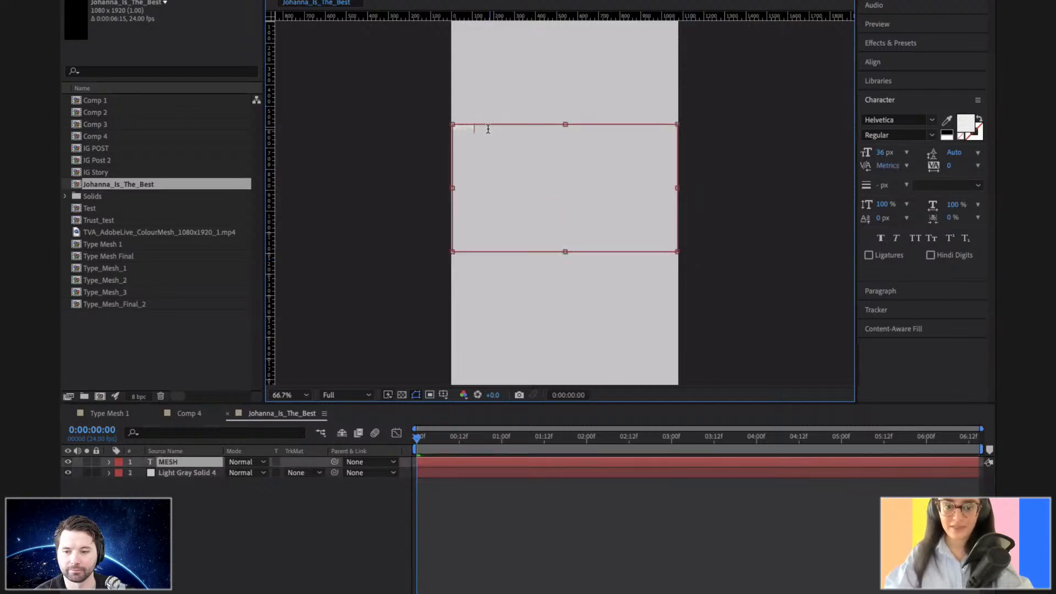
left_click_drag(488, 129, 446, 127)
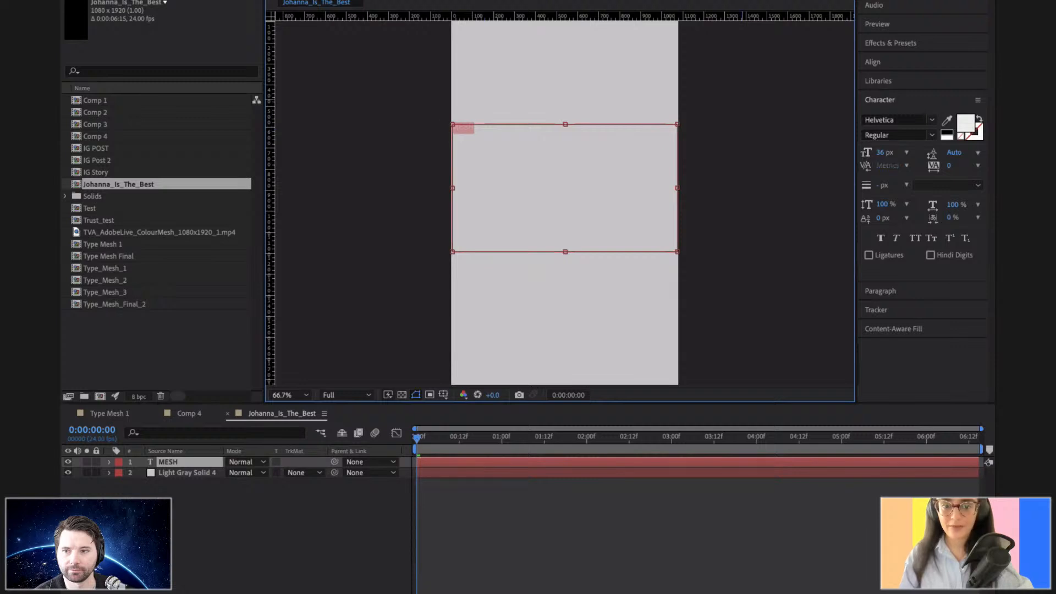
Set the font of the selected MESH text to Calibri.
left_click(932, 121)
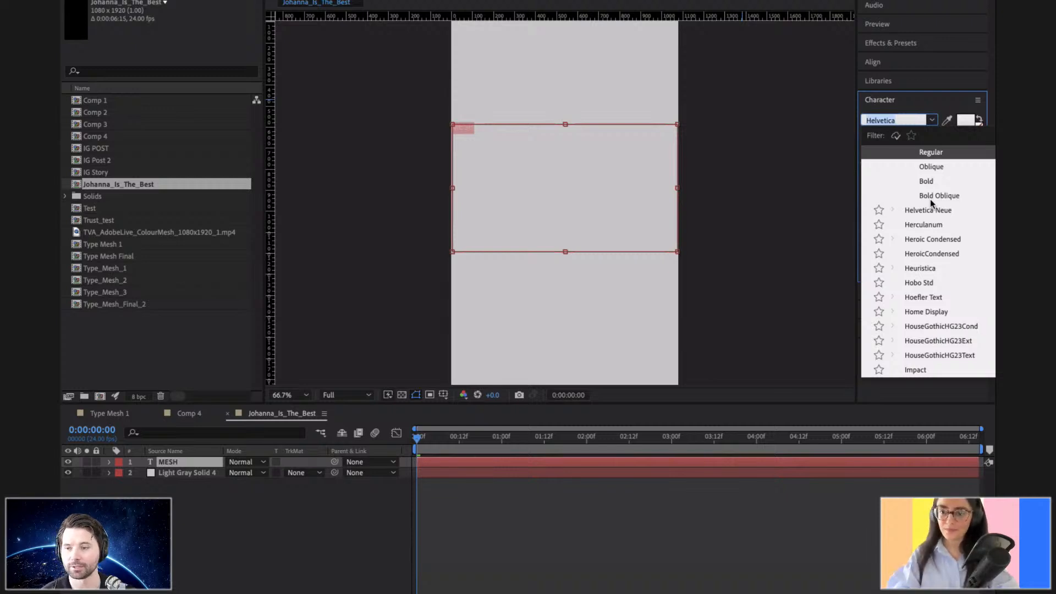
scroll(929, 200, "up", 10)
scroll(930, 199, "up", 10)
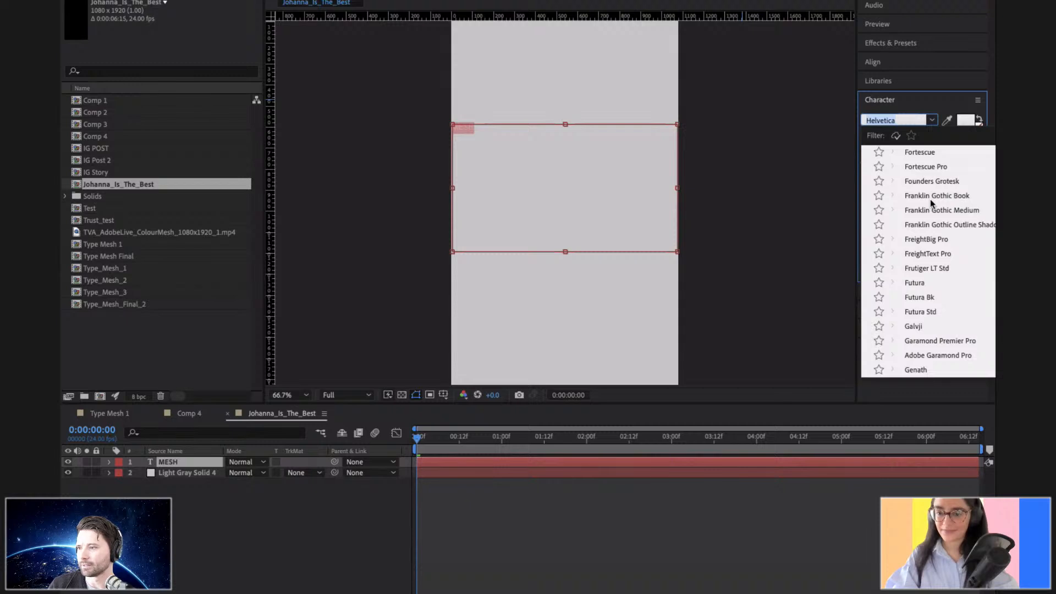
scroll(929, 199, "up", 5)
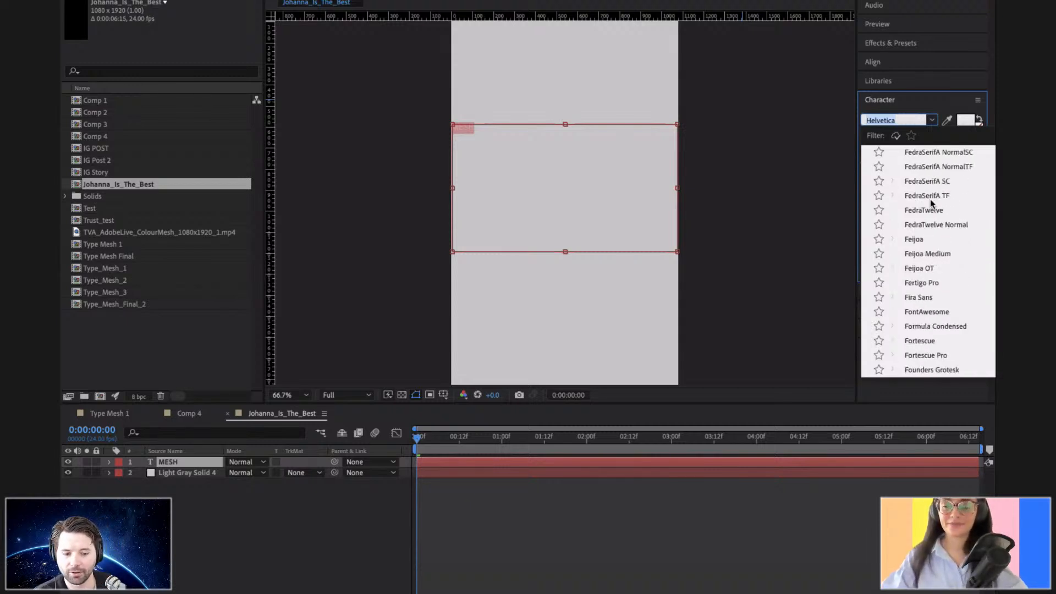
scroll(929, 199, "up", 6)
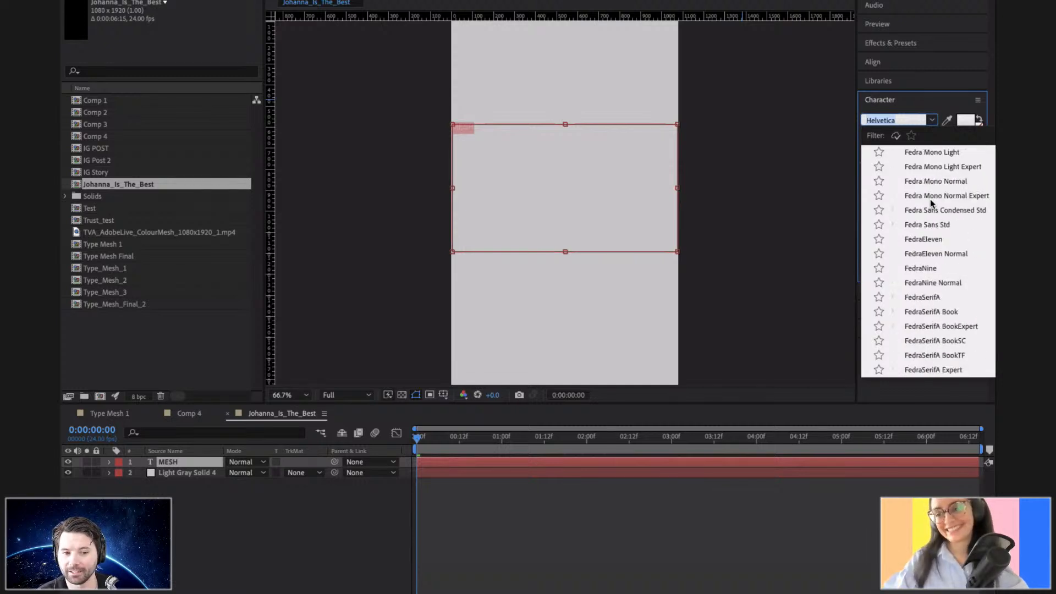
scroll(930, 199, "up", 10)
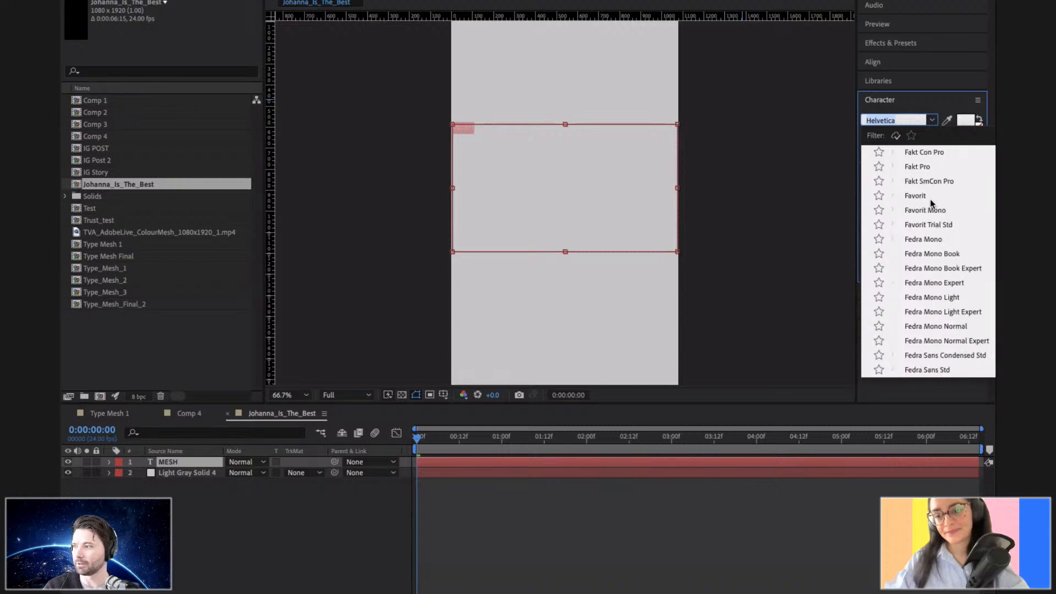
scroll(930, 201, "up", 15)
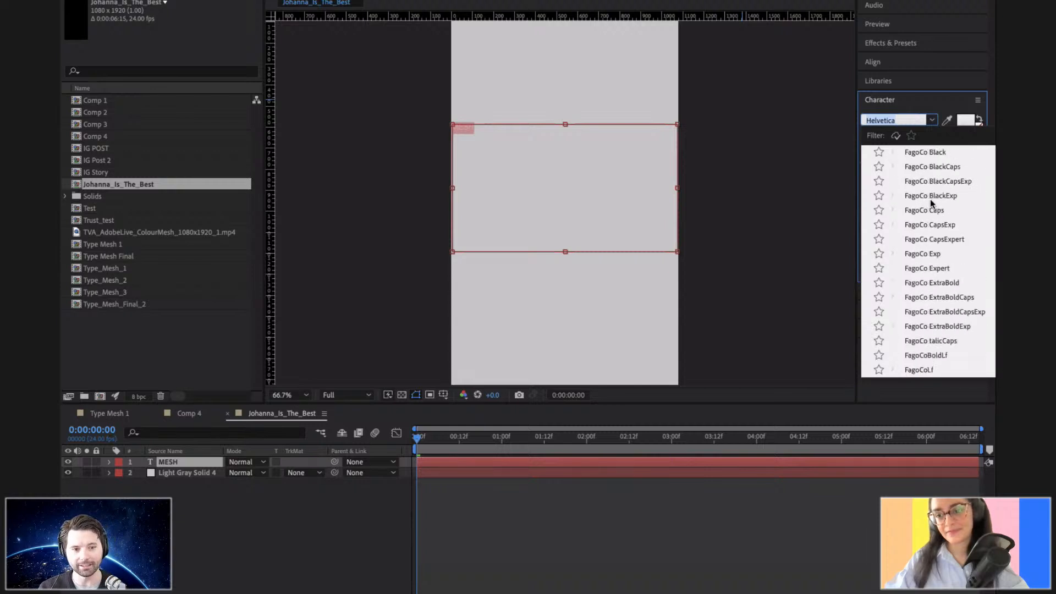
scroll(929, 202, "down", 1)
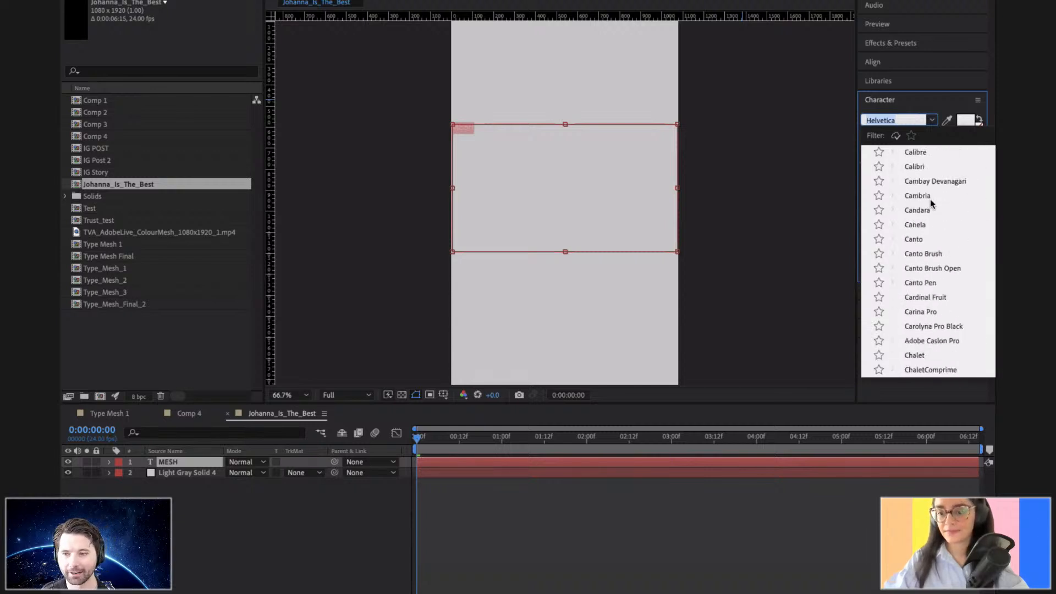
scroll(931, 204, "up", 2)
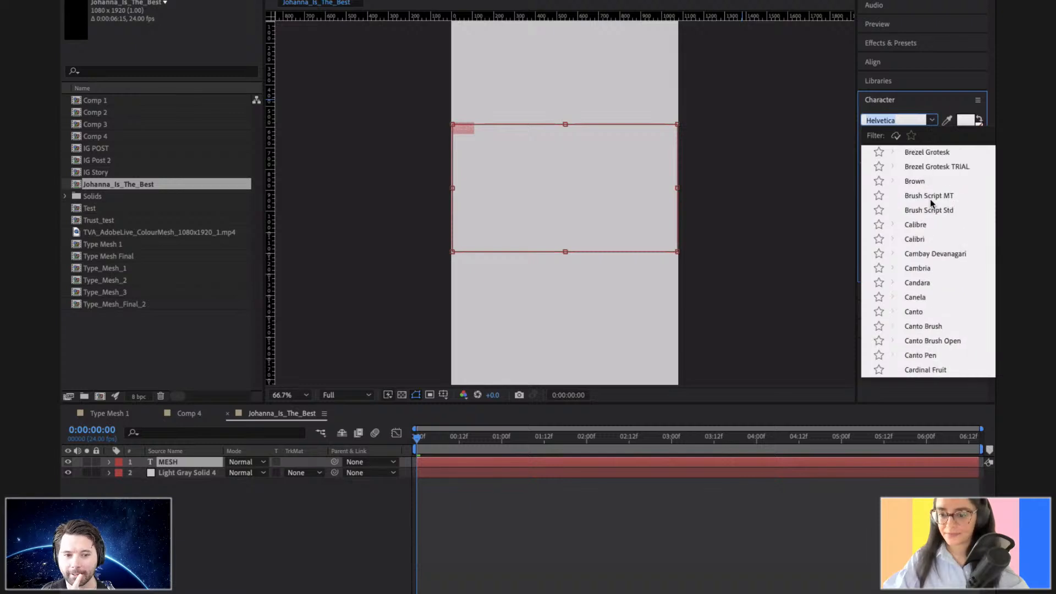
left_click(915, 239)
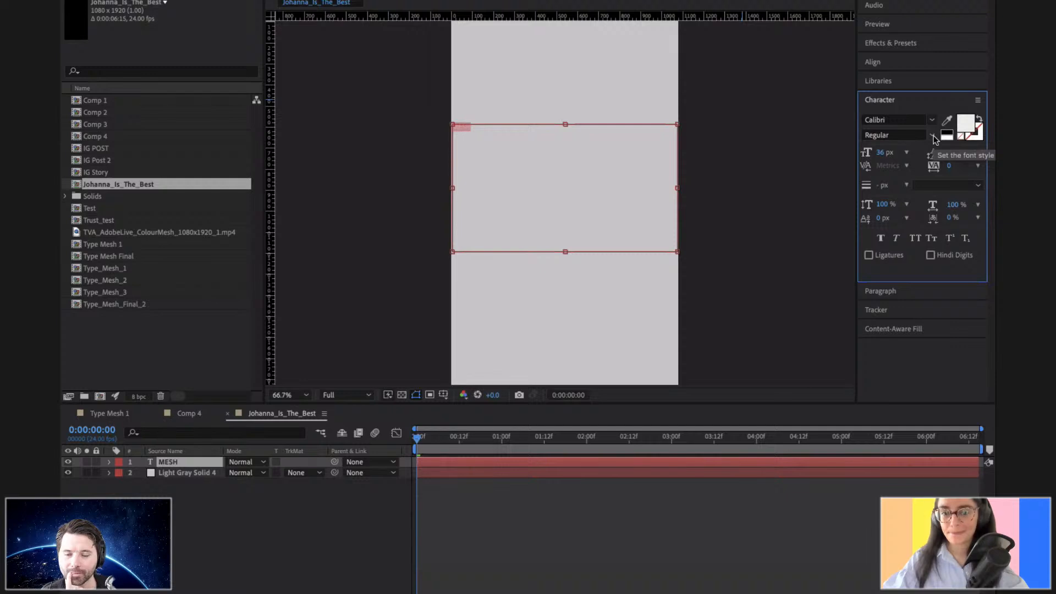
Set the MESH text's size to 300 px and its fill color to magenta (FF00FF).
left_click(881, 152)
type("300")
key("Tab")
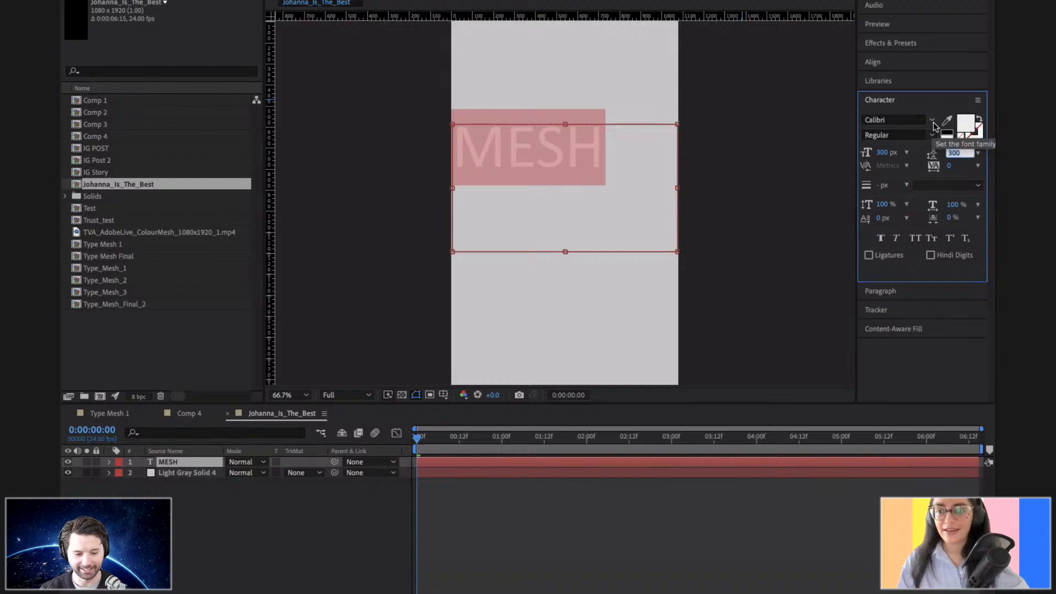
left_click(968, 124)
key("Escape")
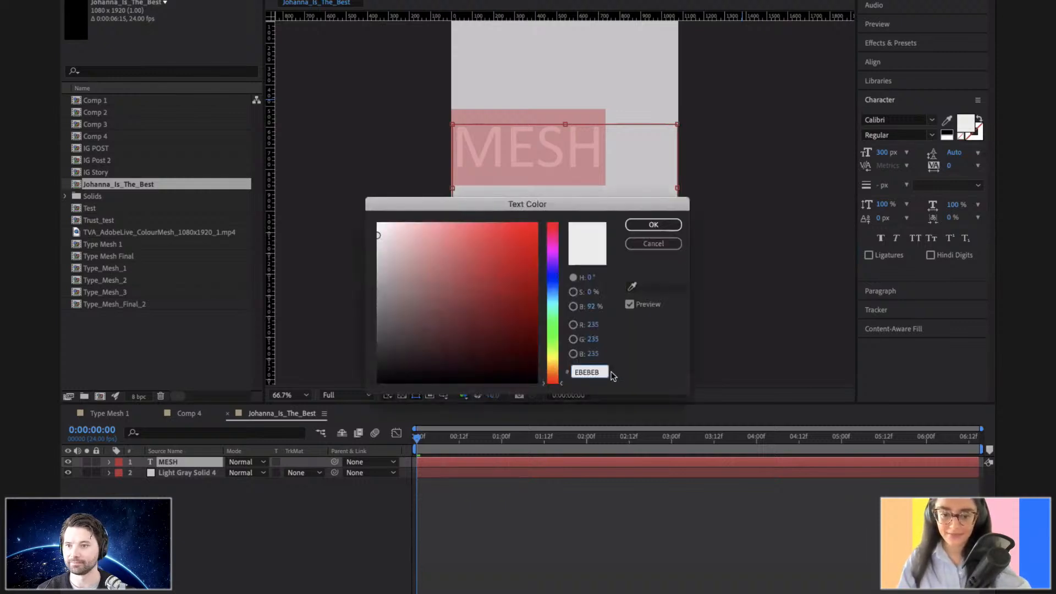
type("FF00FF")
key("Return")
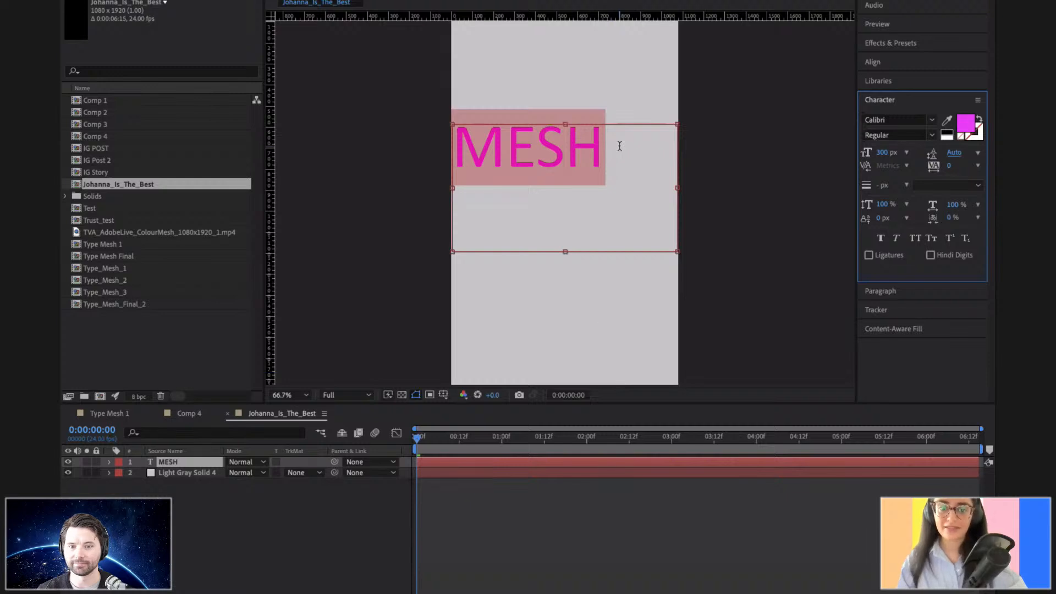
Change the MESH text's font to Warnock Pro in the Bold style.
left_click(607, 149)
double_click(608, 150)
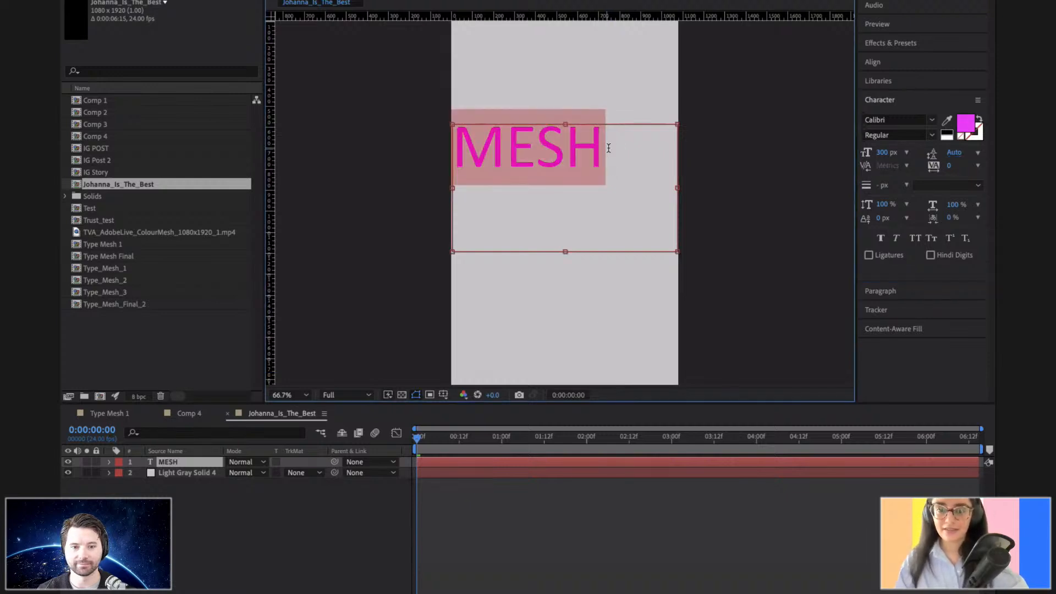
left_click(932, 120)
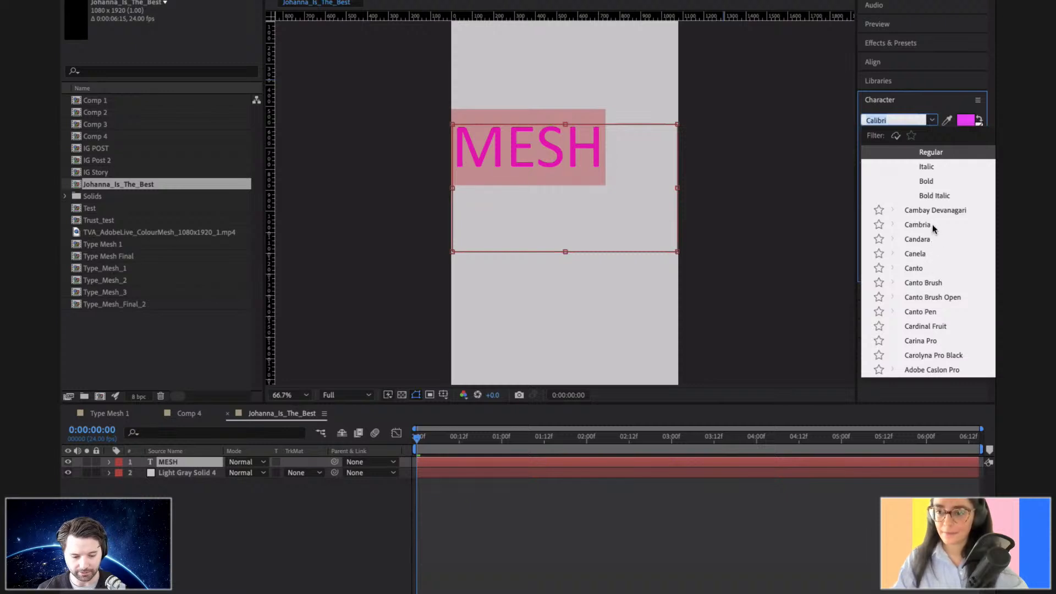
scroll(933, 228, "down", 20)
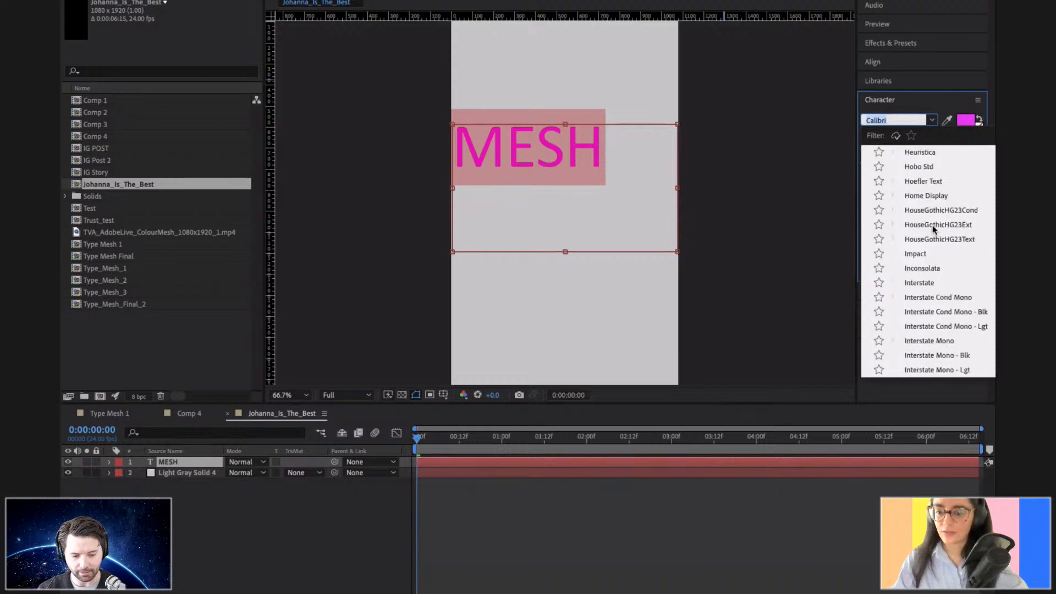
scroll(933, 225, "down", 20)
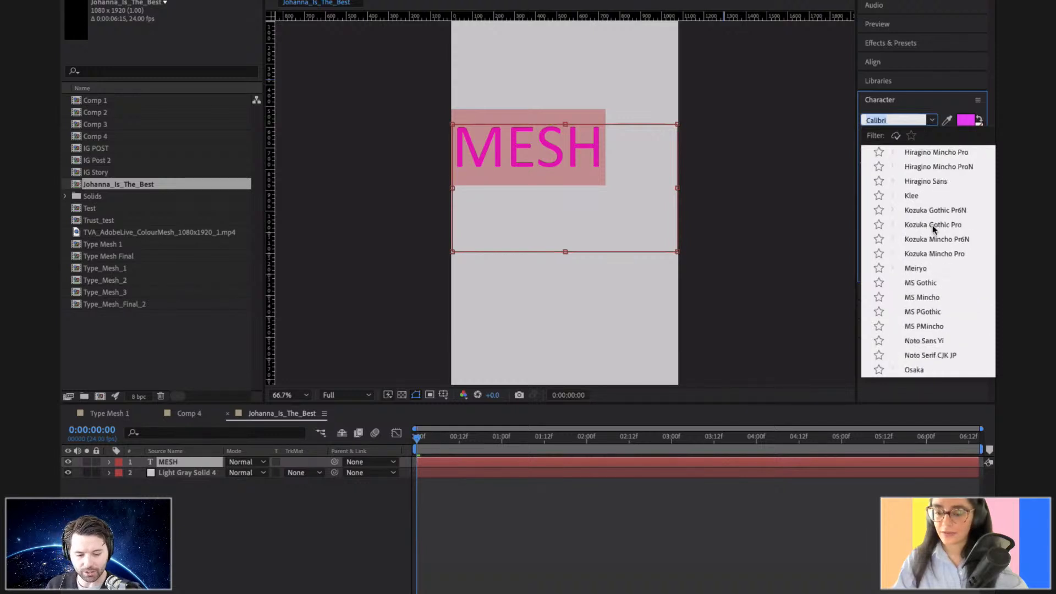
type("war")
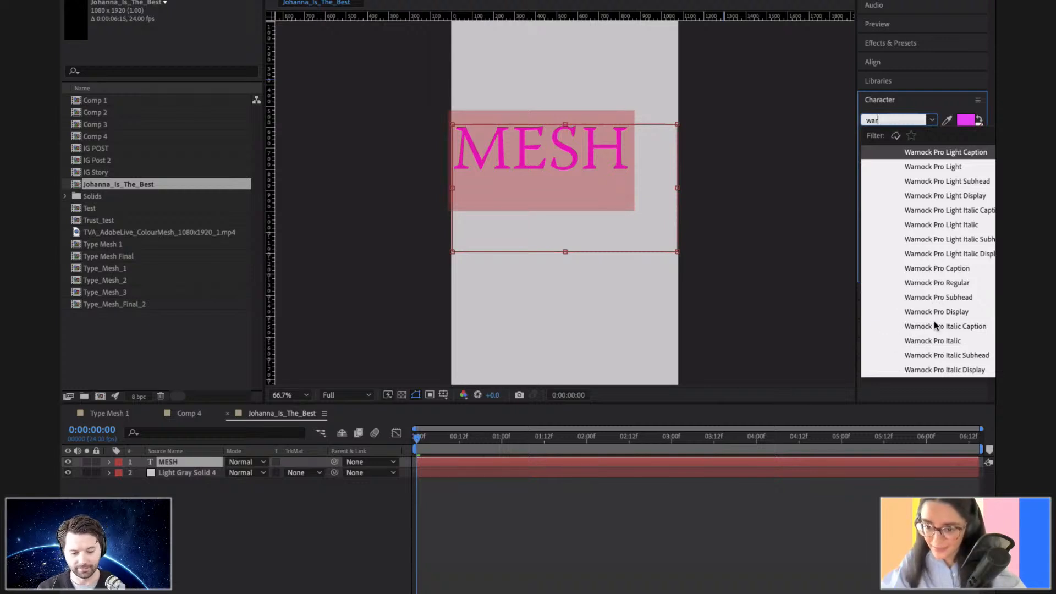
left_click(943, 297)
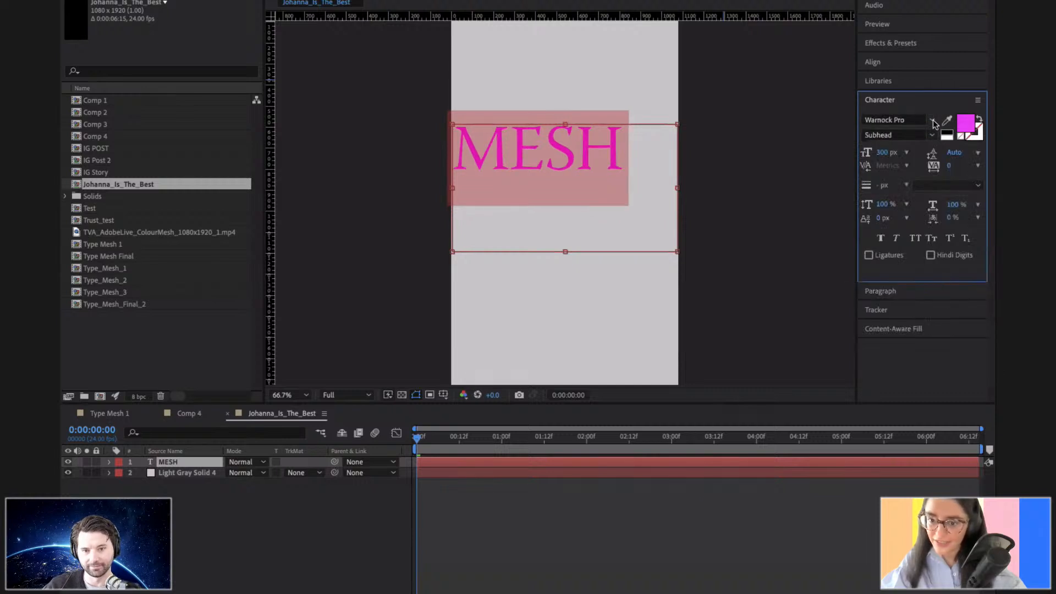
left_click(932, 136)
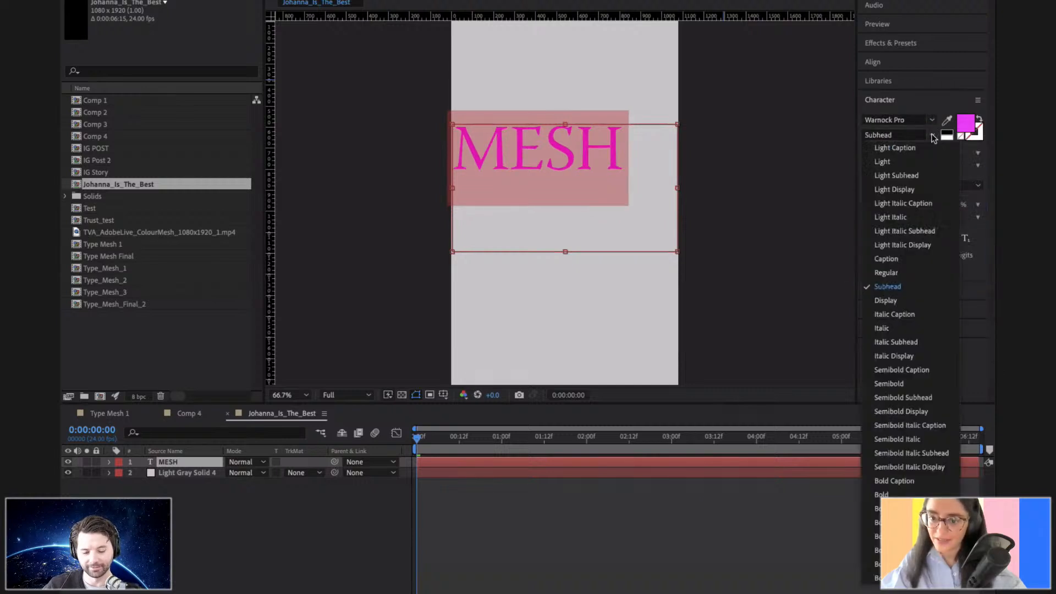
left_click(885, 496)
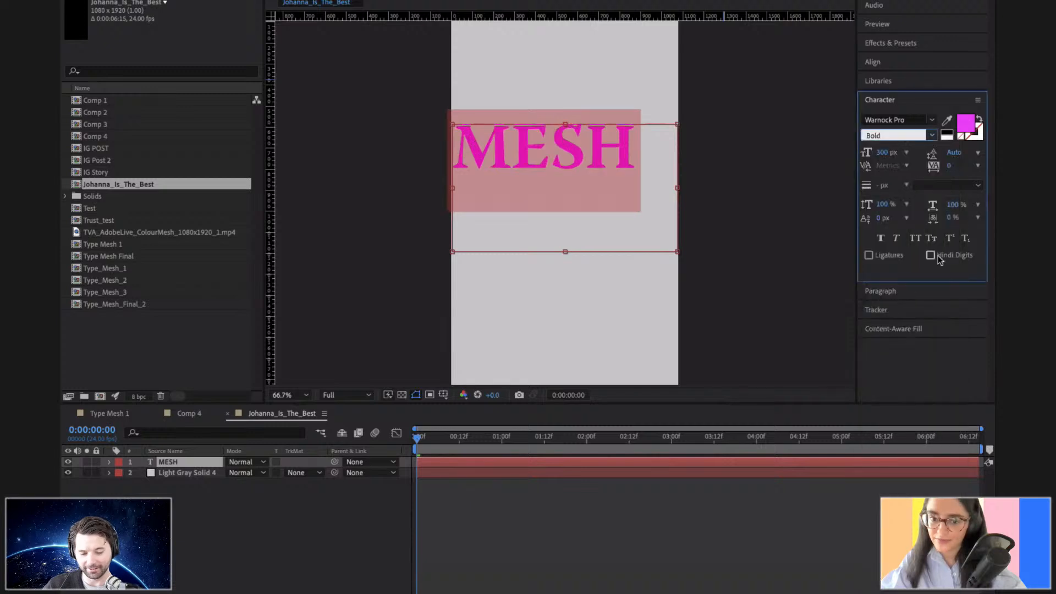
left_click(642, 142)
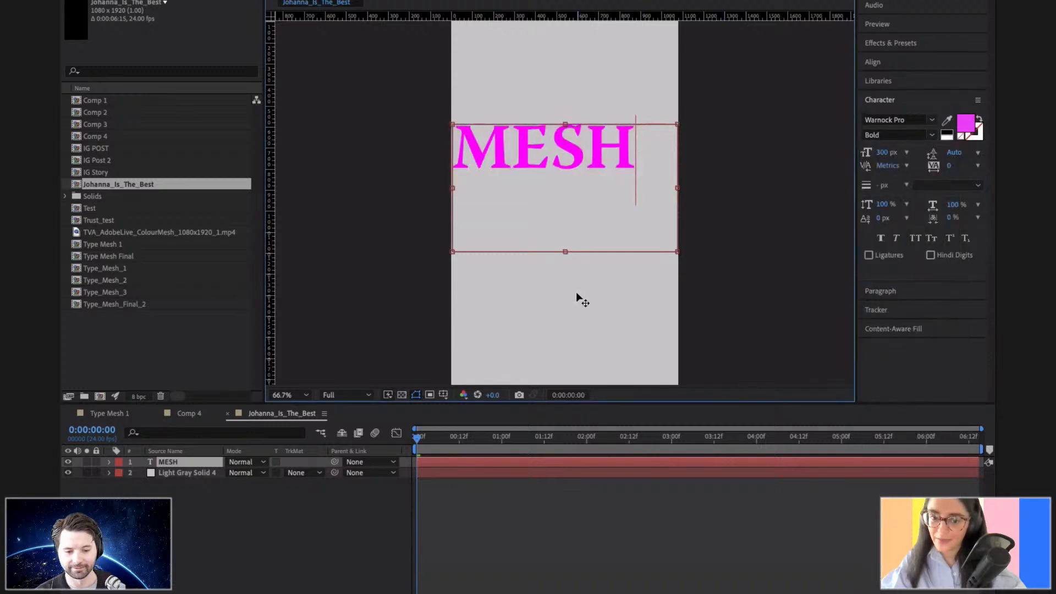
Shrink the text box to fit tightly around MESH and center the layer horizontally and vertically in the composition.
left_click_drag(566, 248, 569, 169)
left_click_drag(676, 144, 638, 146)
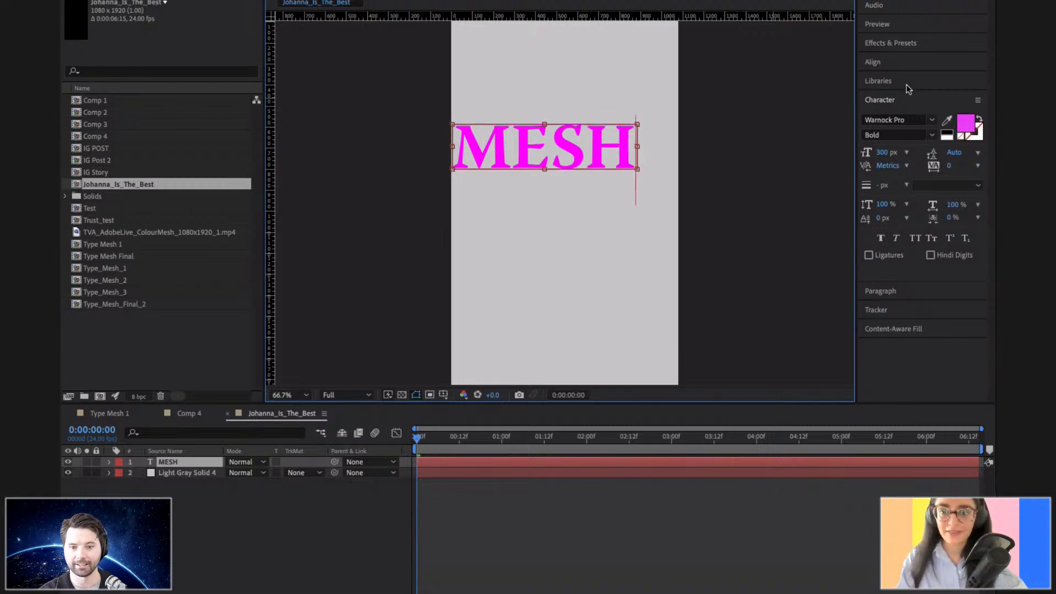
left_click(893, 62)
left_click(891, 94)
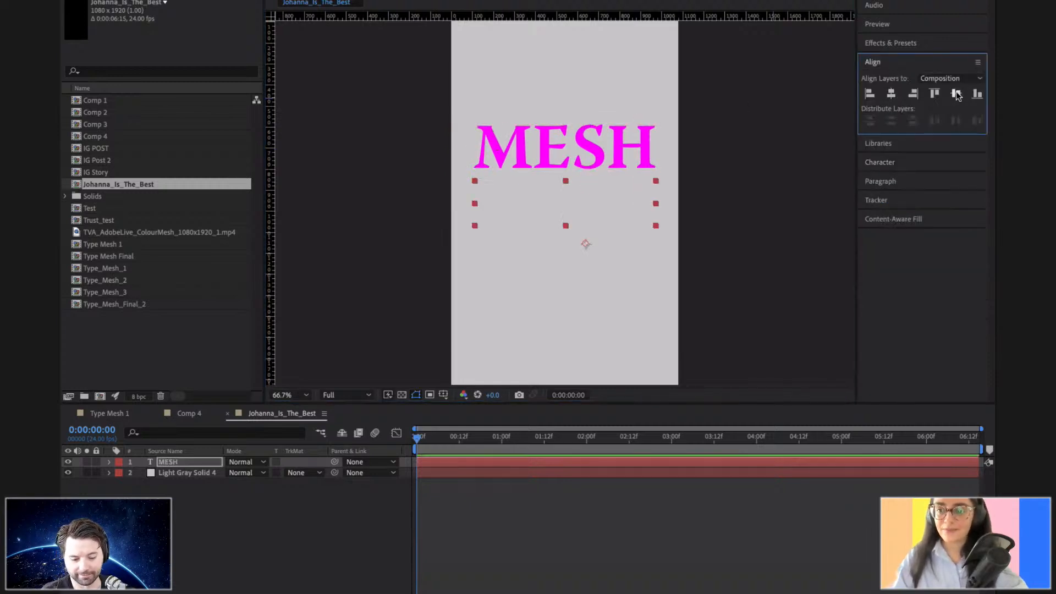
left_click(956, 94)
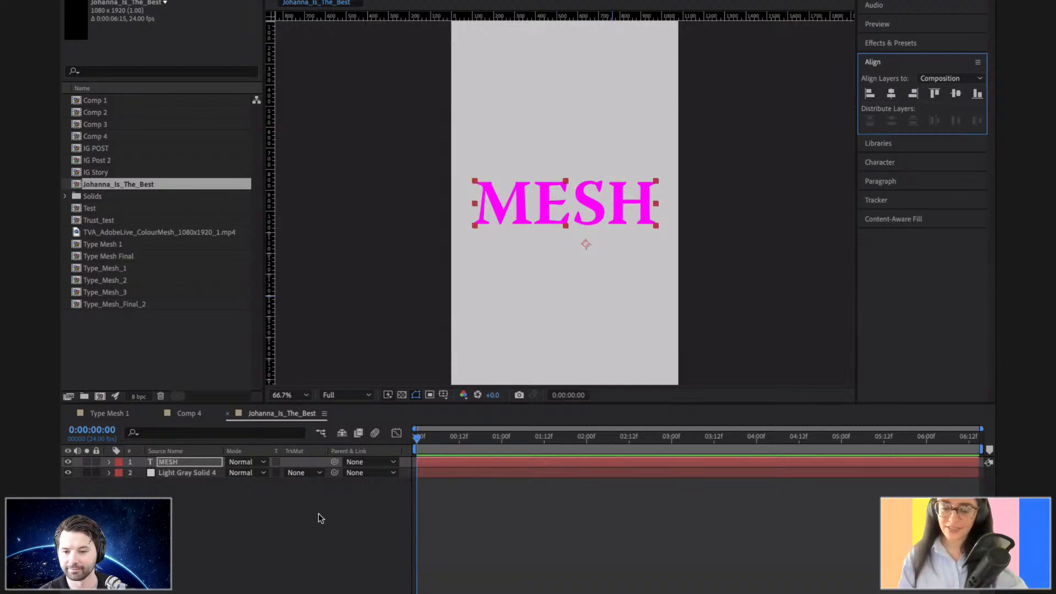
Duplicate the MESH text layer and hide the original beneath the copy.
left_click(209, 504)
left_click(183, 466)
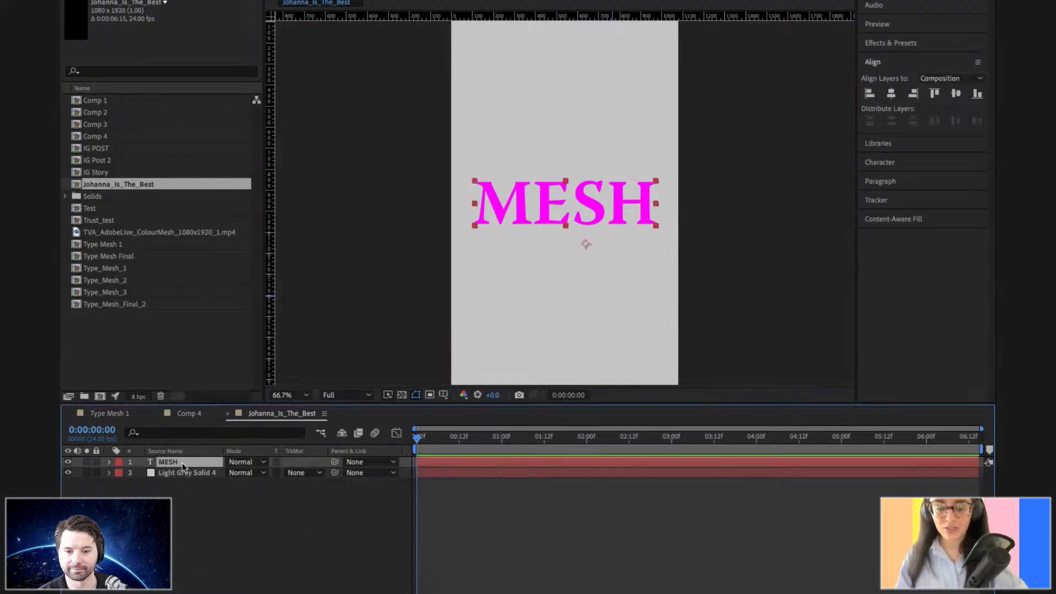
key("ctrl+d")
left_click(146, 473)
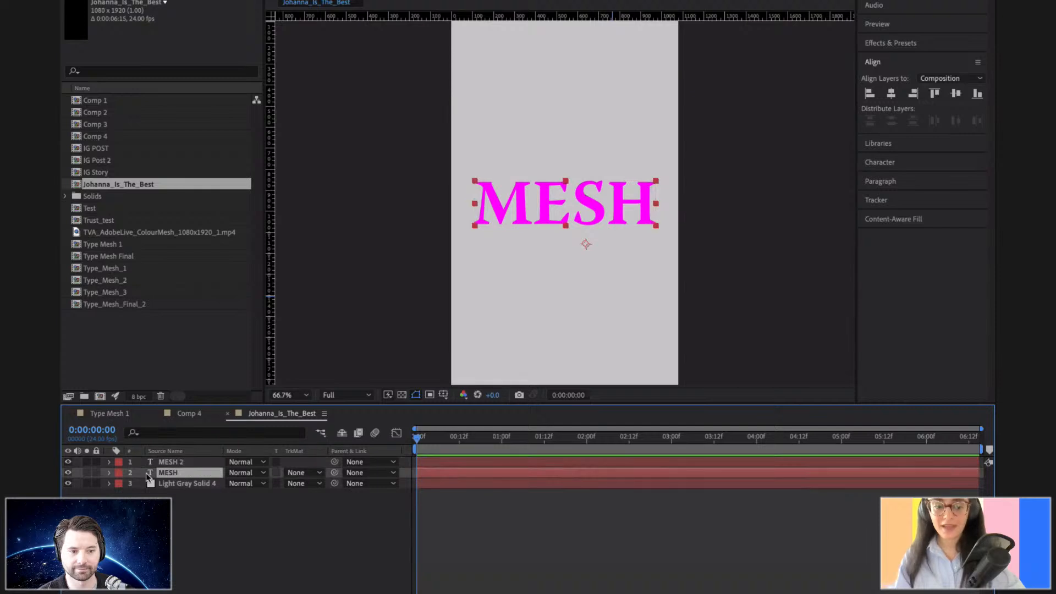
left_click(68, 472)
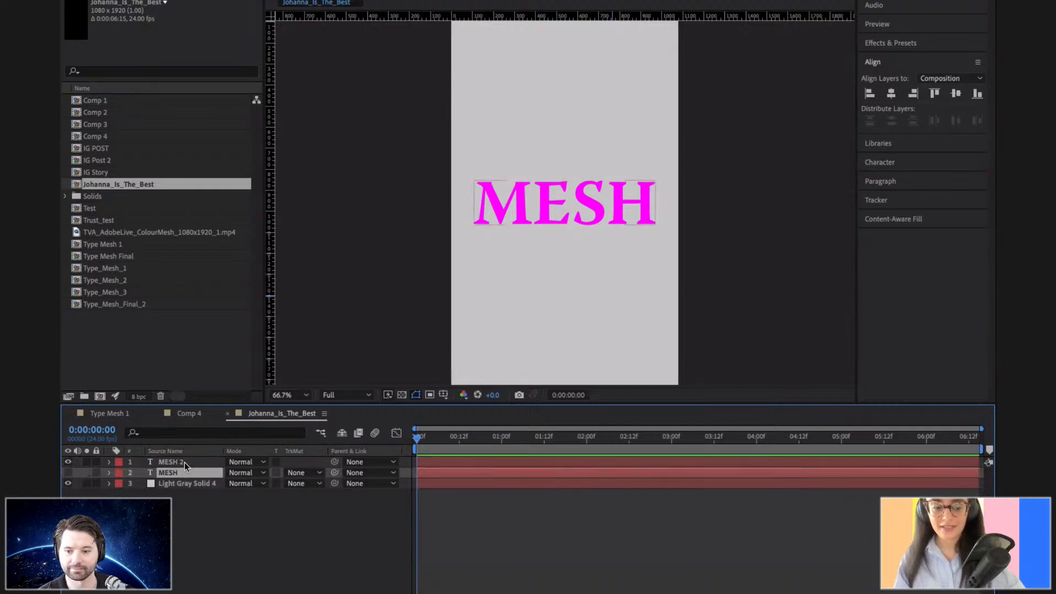
Change the label color of the duplicated MESH text layer to Yellow, then leave it deselected.
left_click(168, 462)
left_click(118, 462)
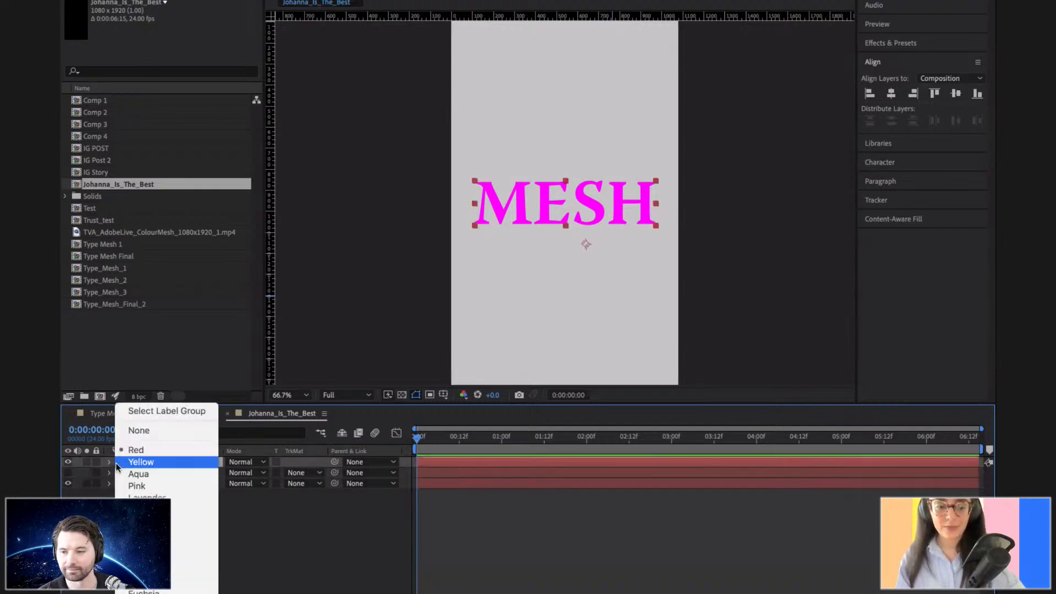
left_click(138, 462)
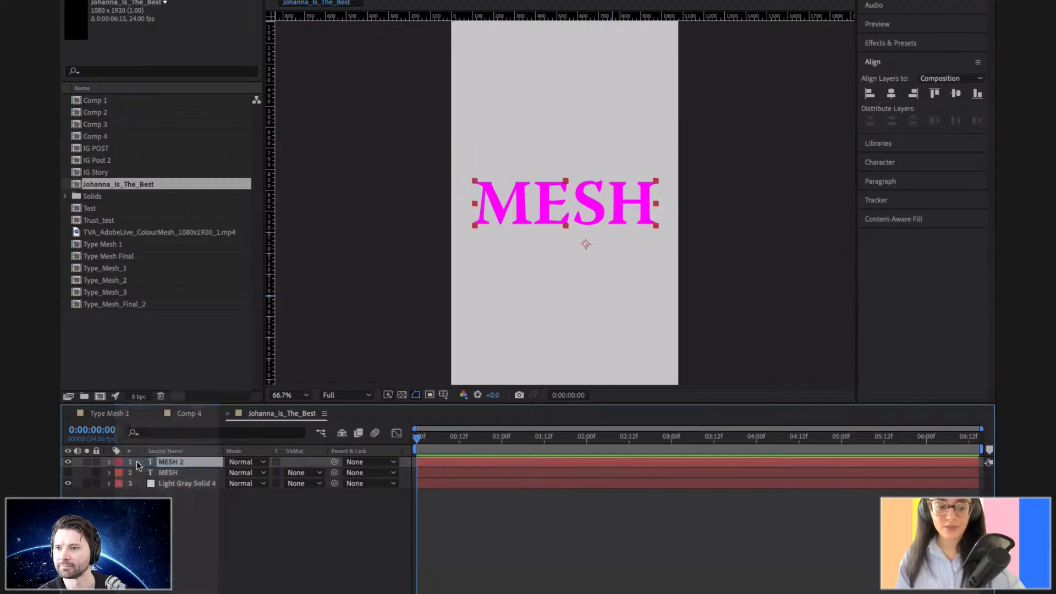
left_click(187, 506)
left_click(176, 462)
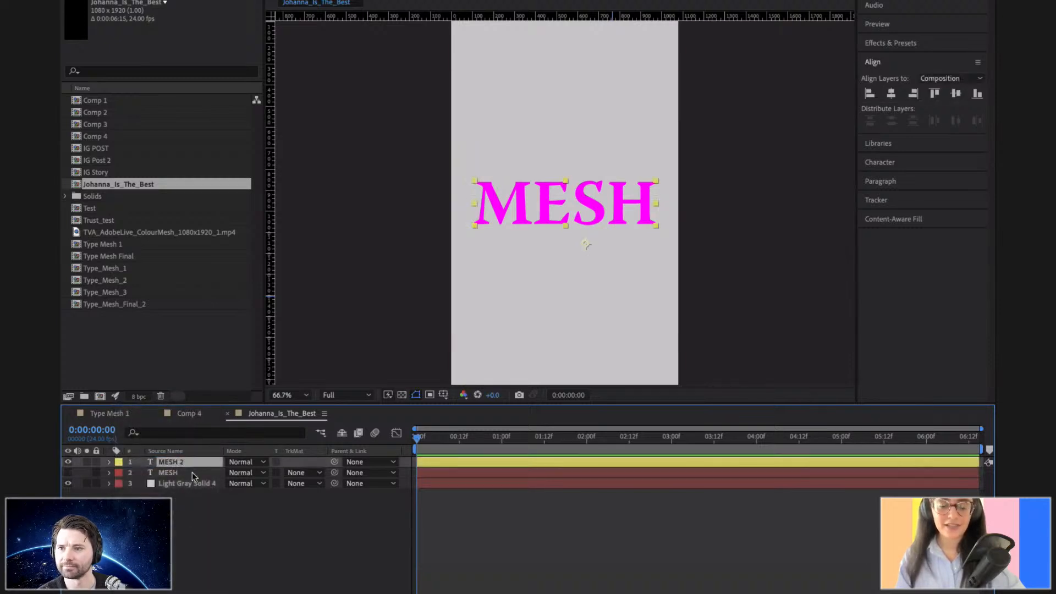
left_click(246, 538)
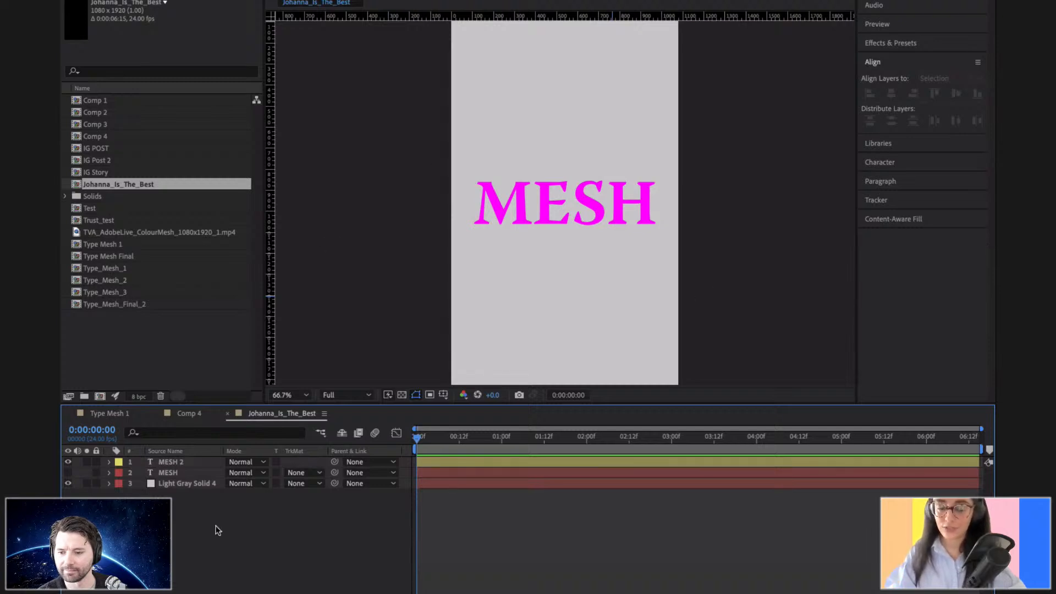
Review the opening frame of the Type Mesh 1 composition as reference, then return to the new composition with MESH 2 selected.
left_click(180, 464)
left_click(110, 414)
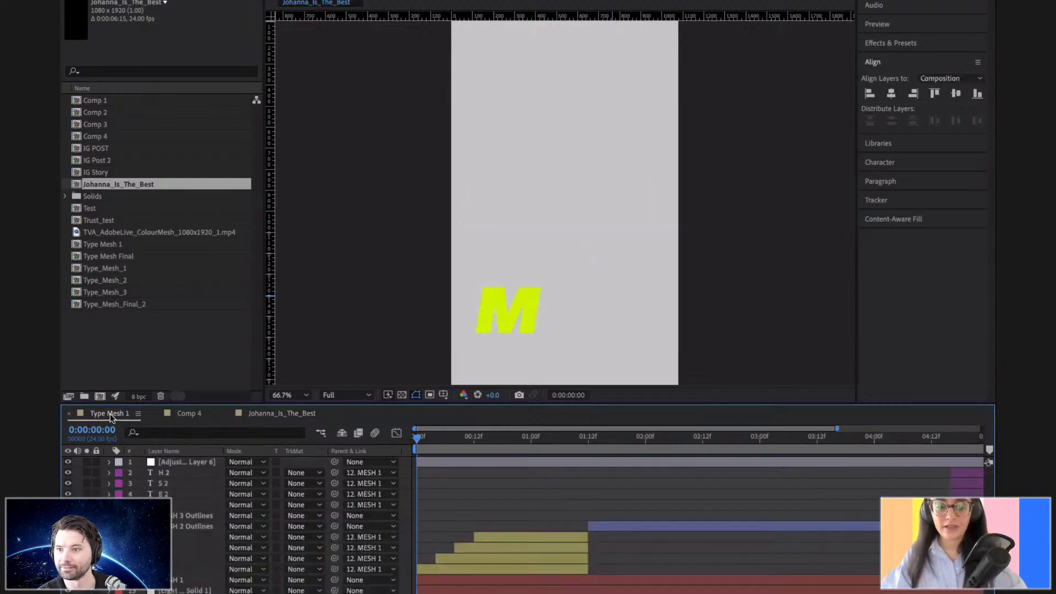
left_click_drag(419, 438, 385, 437)
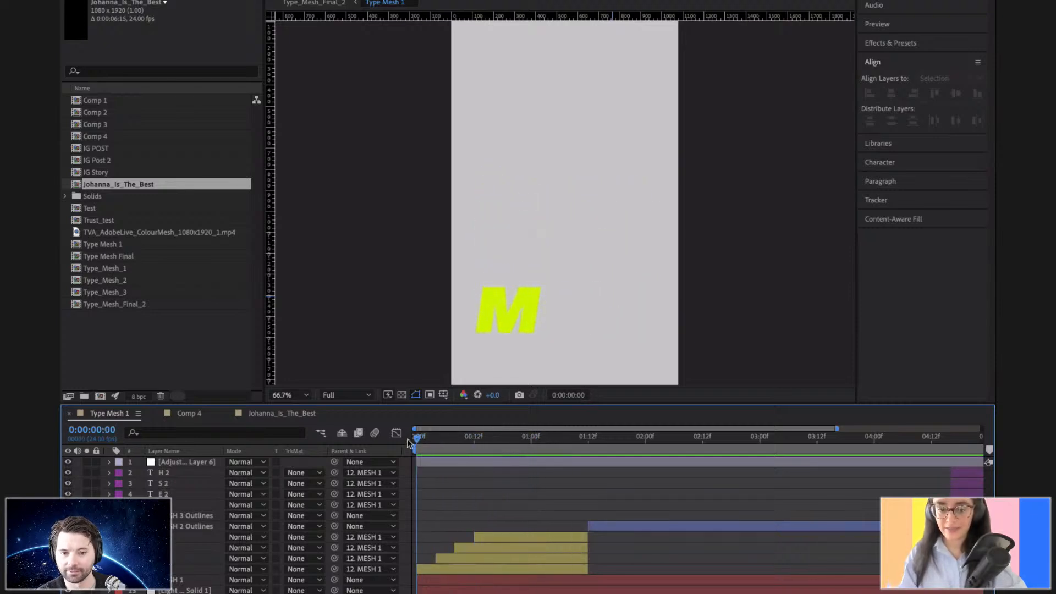
left_click(297, 416)
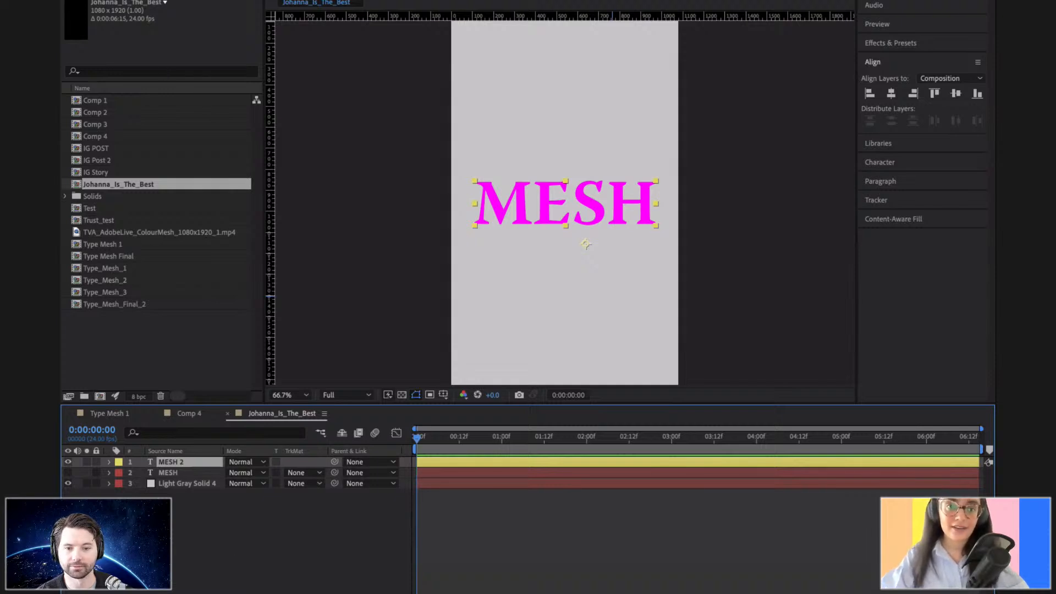
Look for the TextExploder script among the available panels, scripts and help results.
left_click(437, 1)
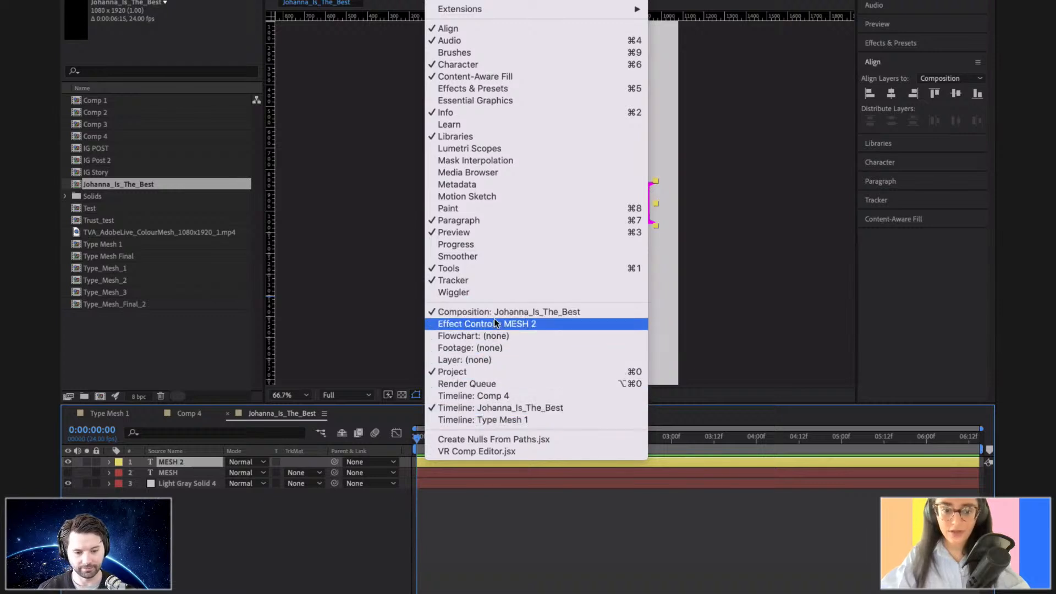
left_click(292, 541)
left_click(168, 0)
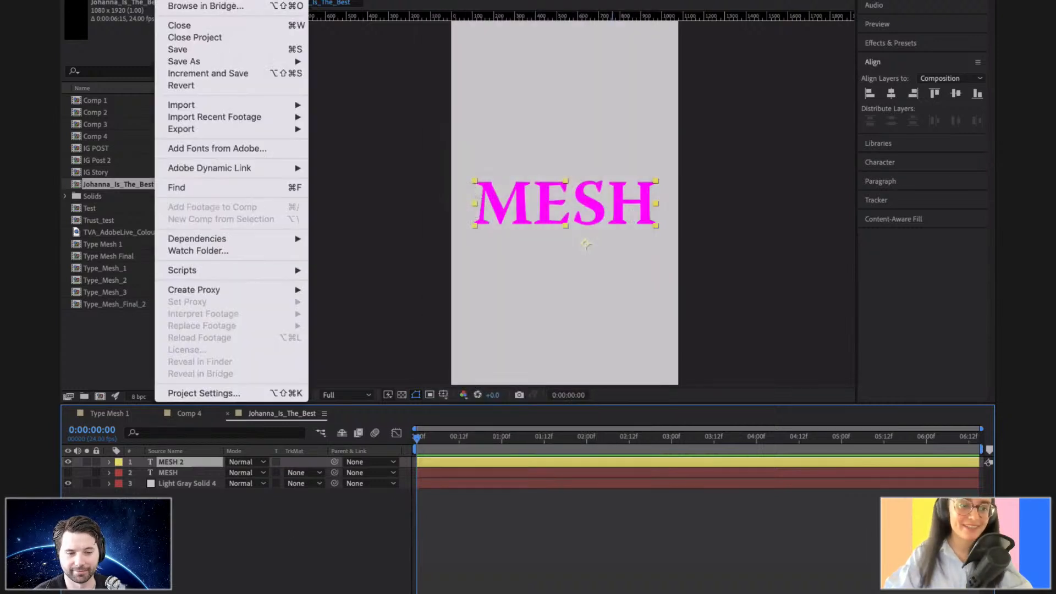
mouse_move(218, 270)
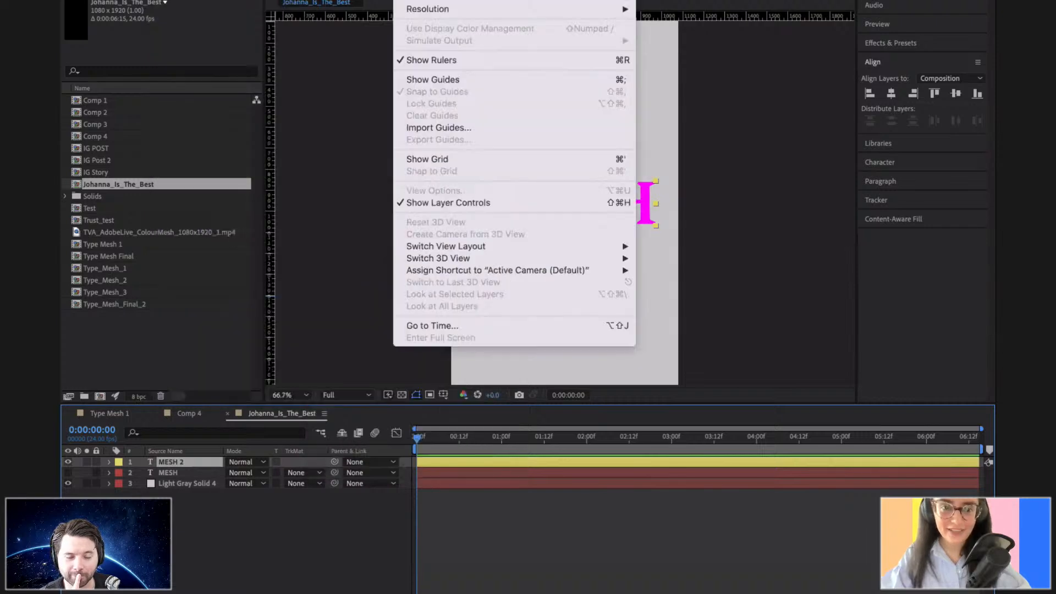
mouse_move(484, 1)
type("mesh")
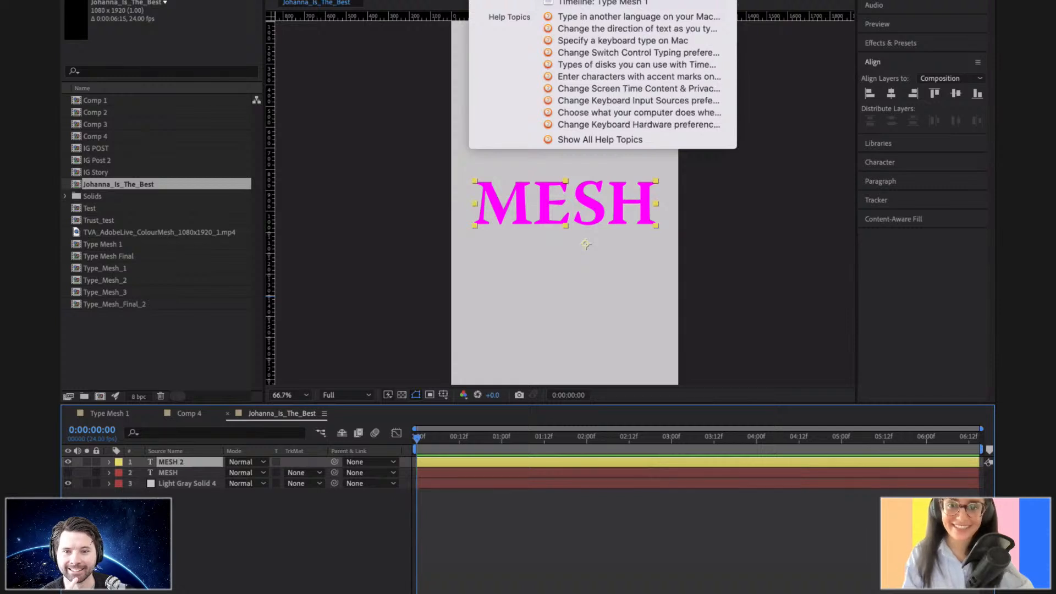
mouse_move(438, 2)
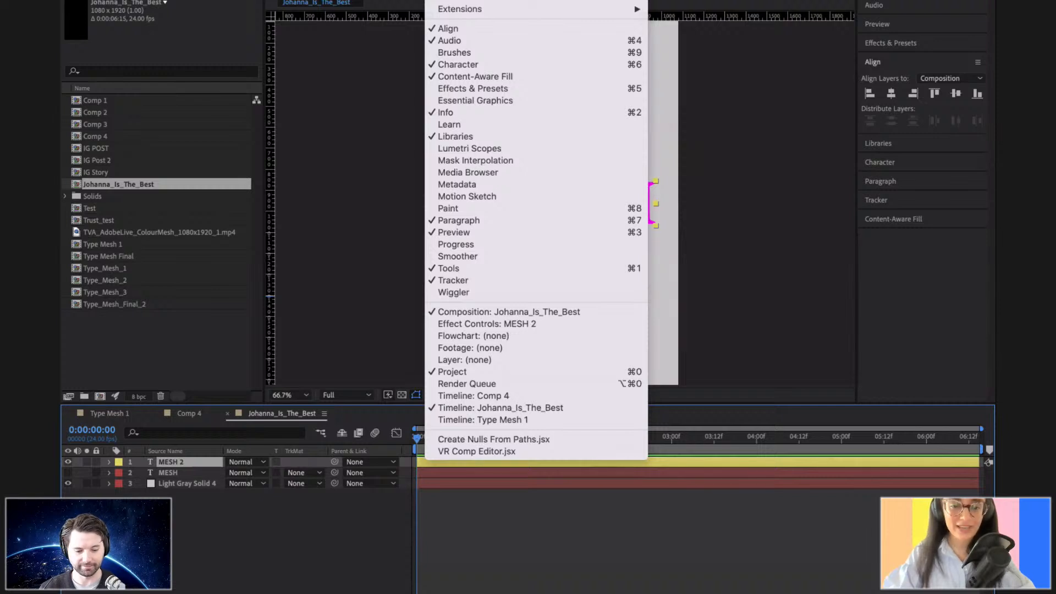
Install the script file TextExploder.jsxbin from the textexploder_2_0_005 (1) folder.
mouse_move(198, 1)
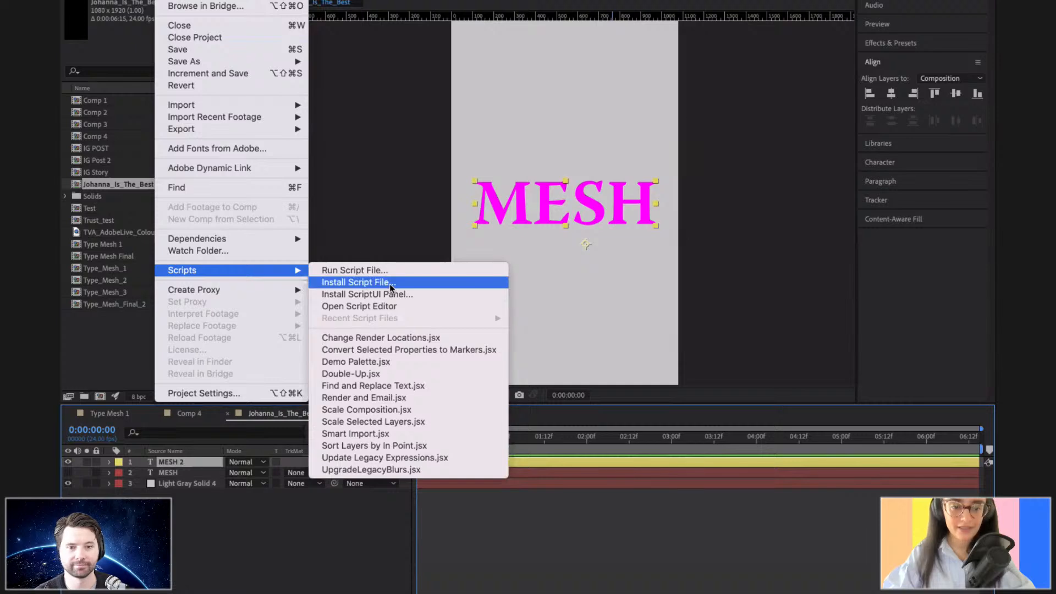
left_click(392, 283)
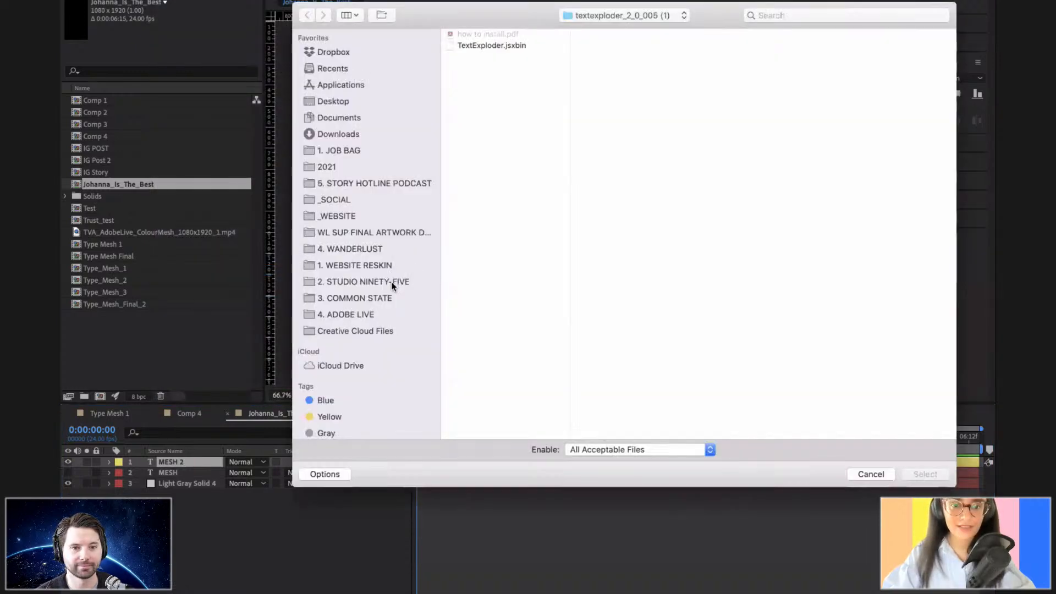
left_click(507, 45)
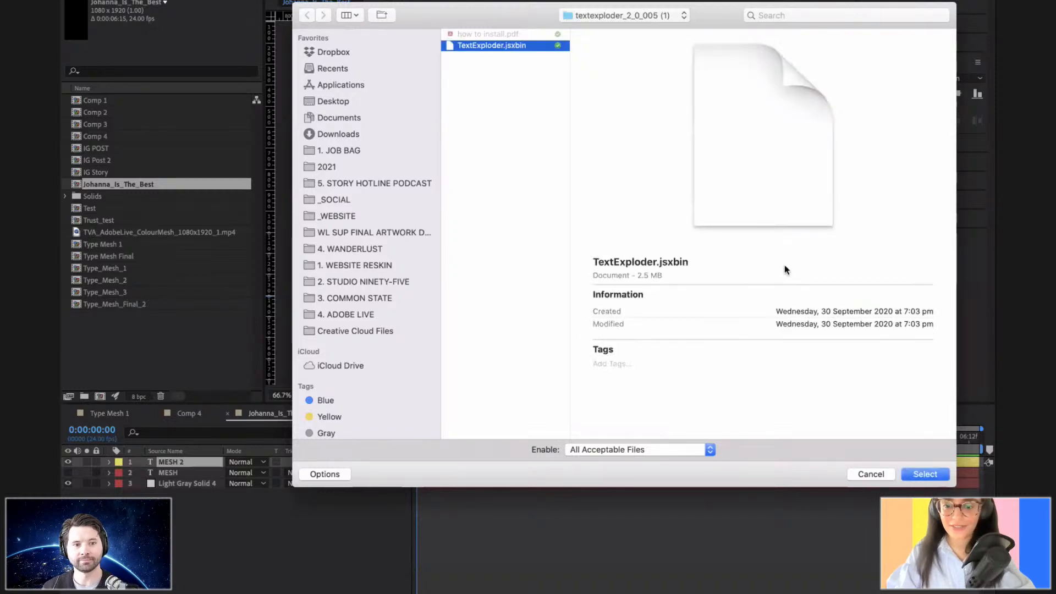
key("Return")
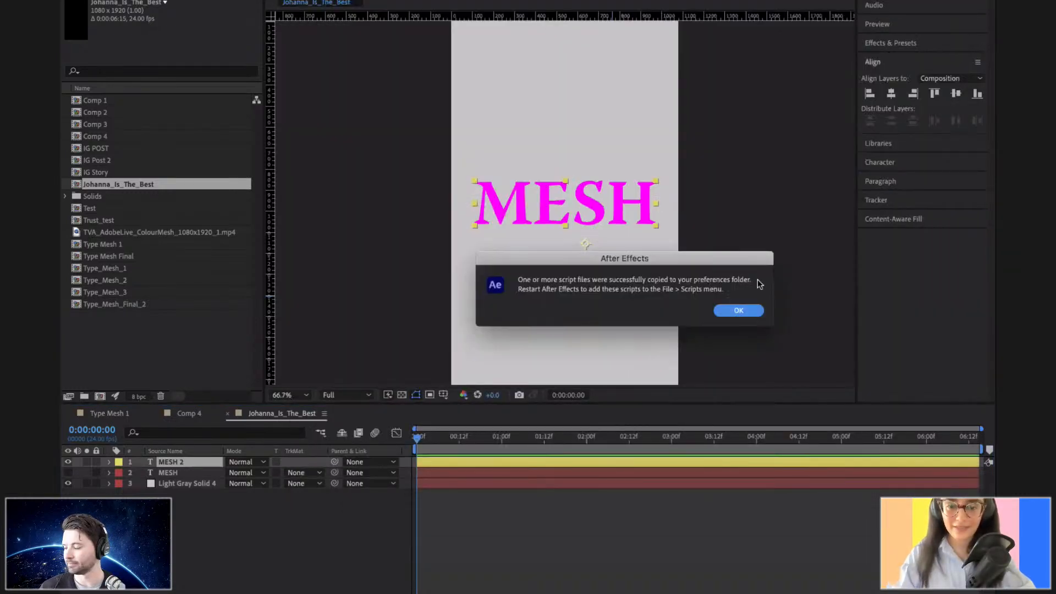
left_click(740, 312)
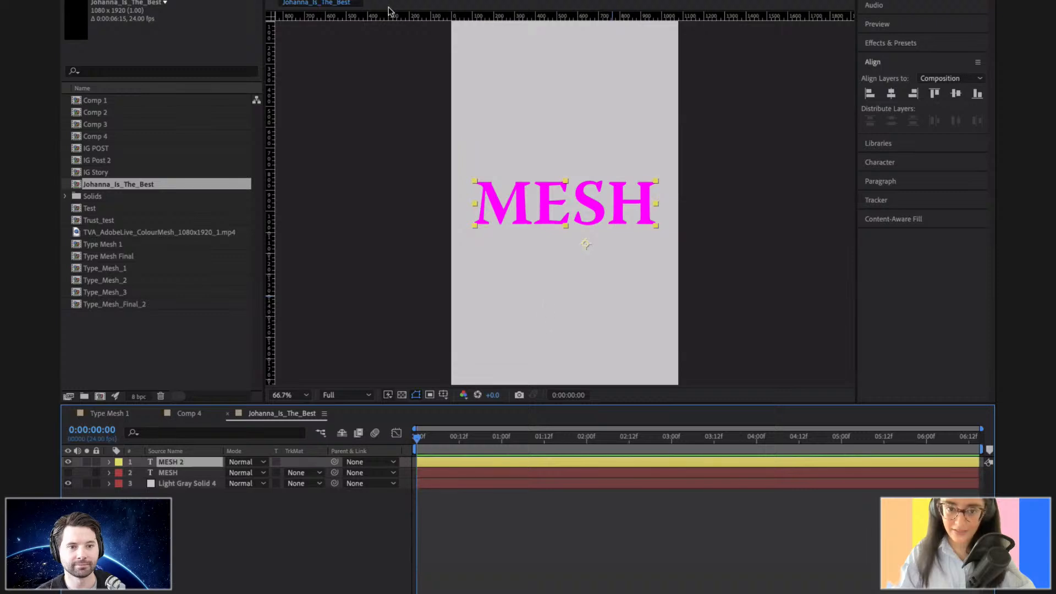
Check the available panels and script list for the installed TextExploder script.
left_click(441, 0)
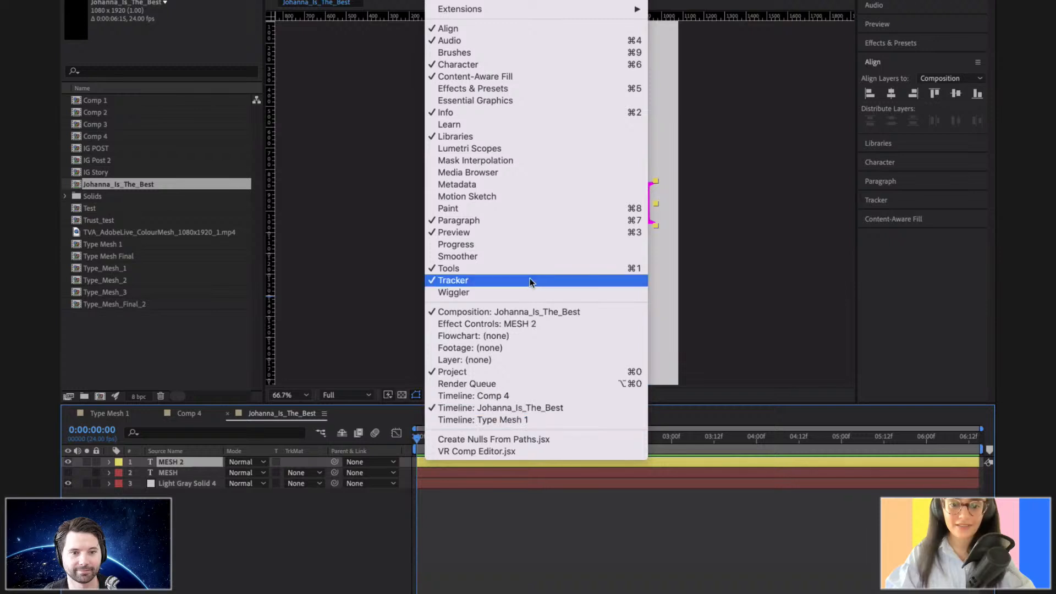
mouse_move(192, 1)
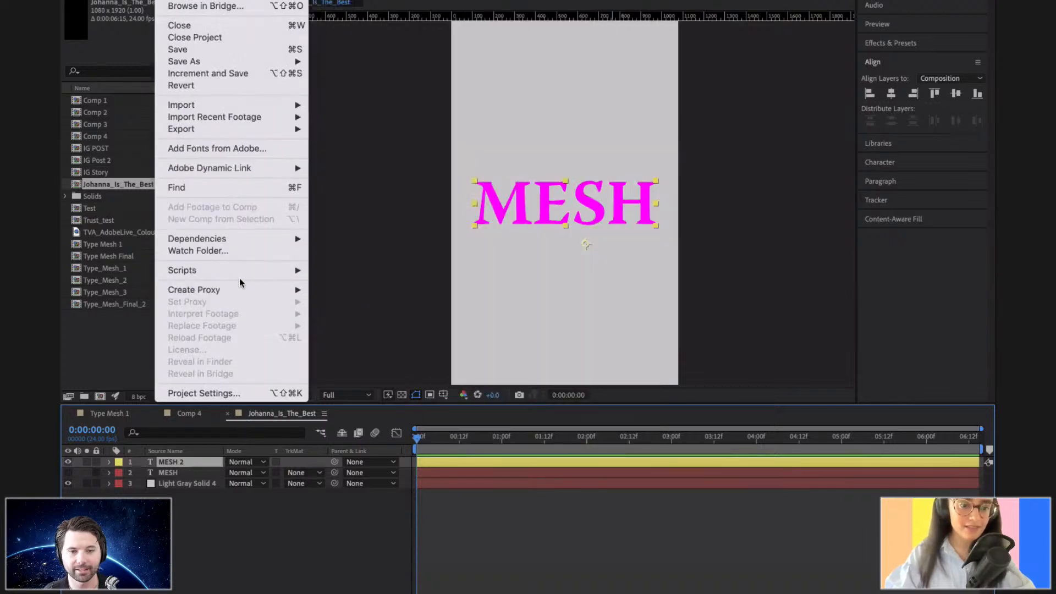
mouse_move(273, 273)
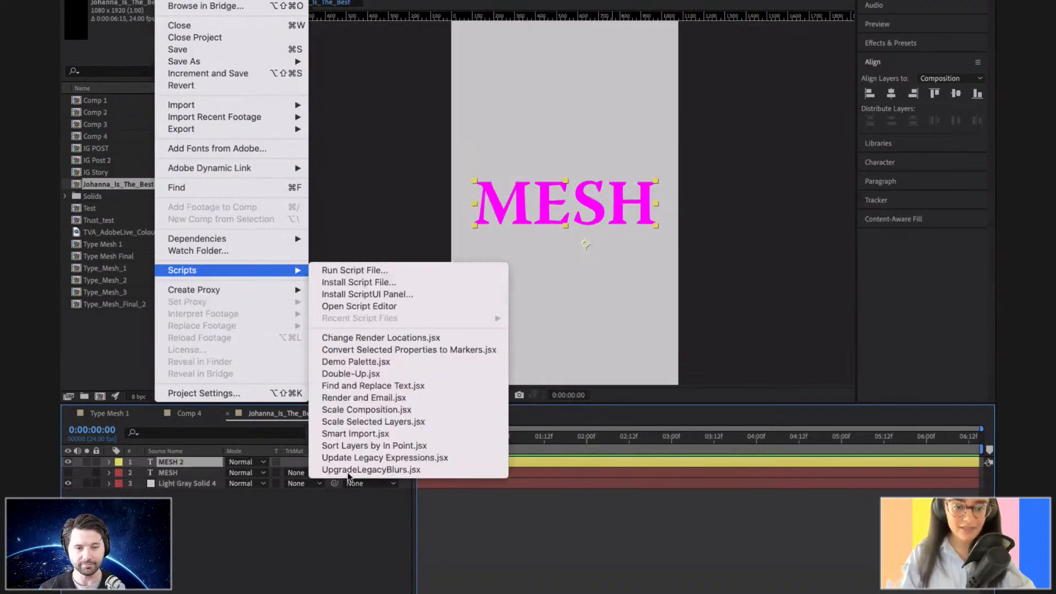
left_click(193, 570)
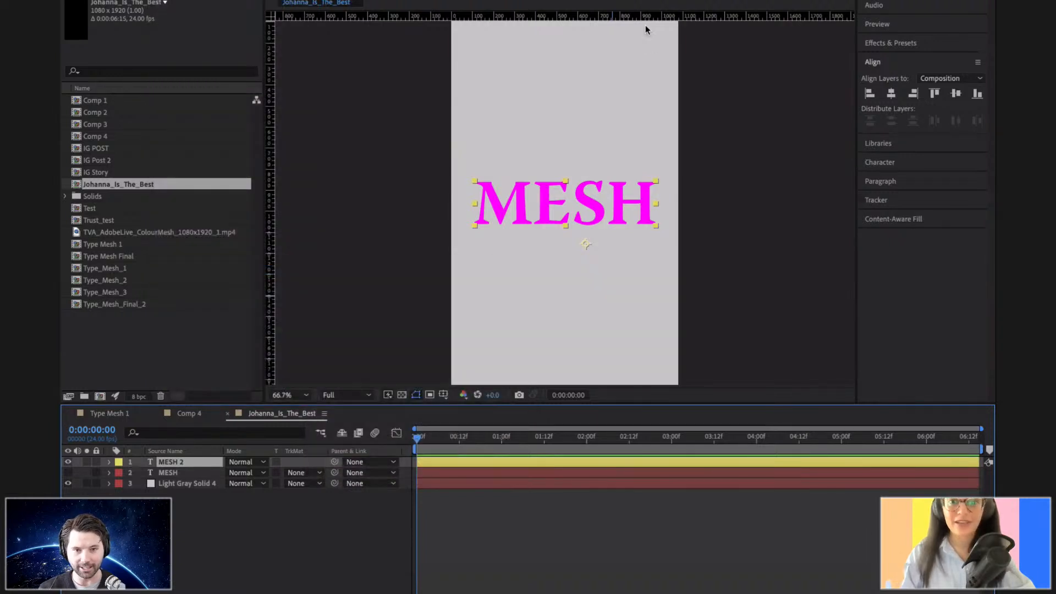
Restart After Effects and reopen the recent project TVA_AdobeLive_TypeMesh_2.
left_click(232, 554)
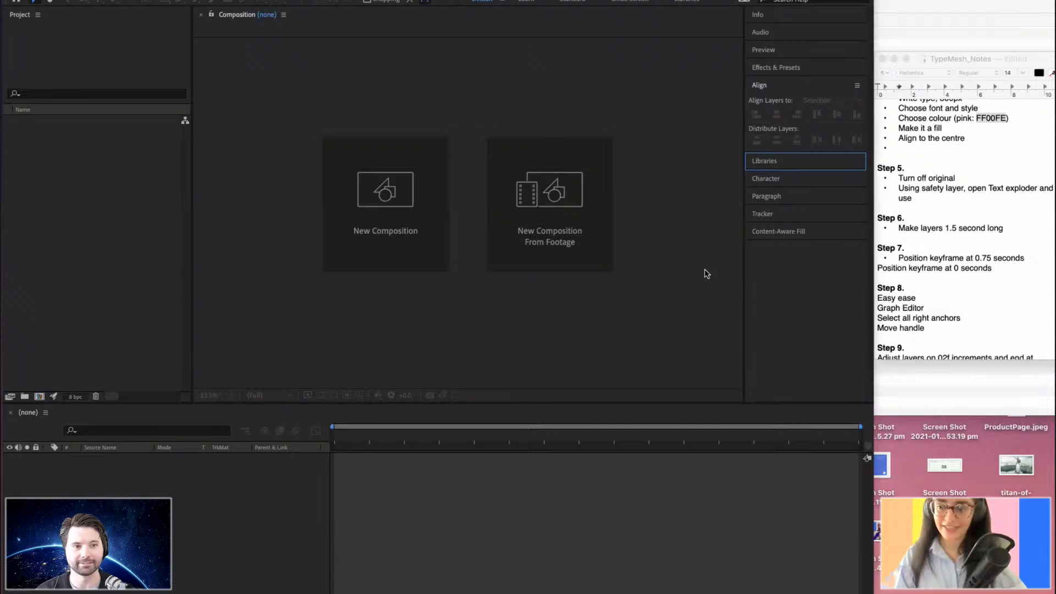
scroll(962, 202, "up", 2)
scroll(962, 203, "down", 1)
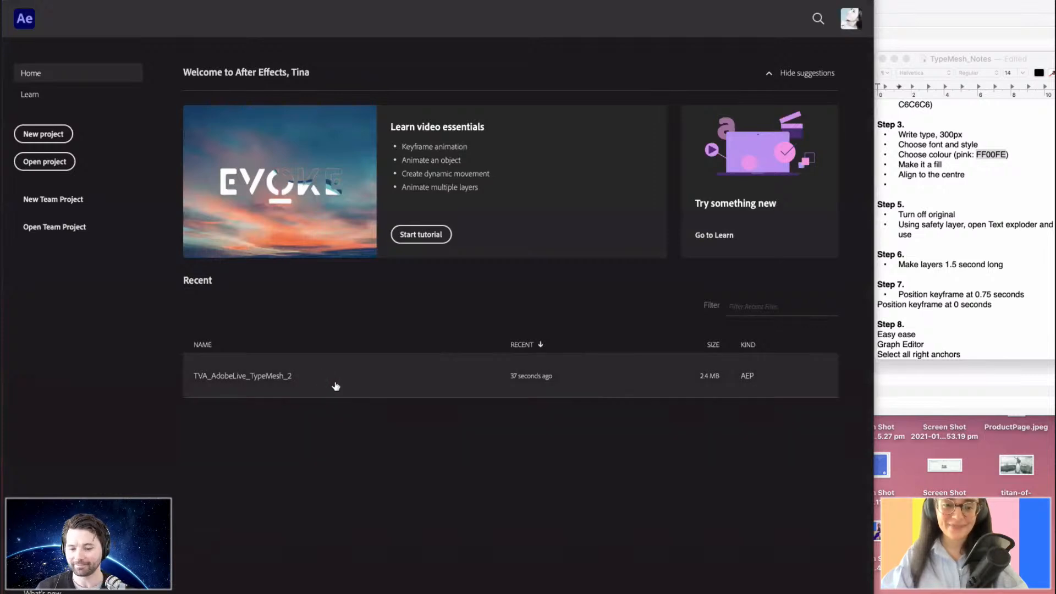
left_click(335, 384)
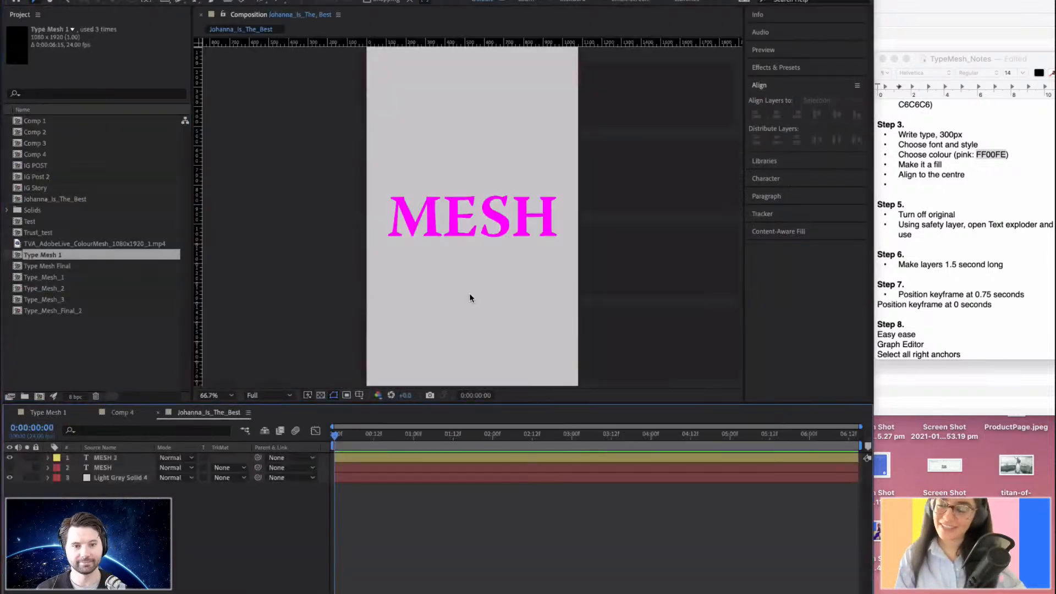
Try to run the installed TextExploder.jsxbin script and close the scripting preferences without changing any options.
left_click(172, 0)
mouse_move(104, 0)
mouse_move(357, 0)
key("Left")
key("Right")
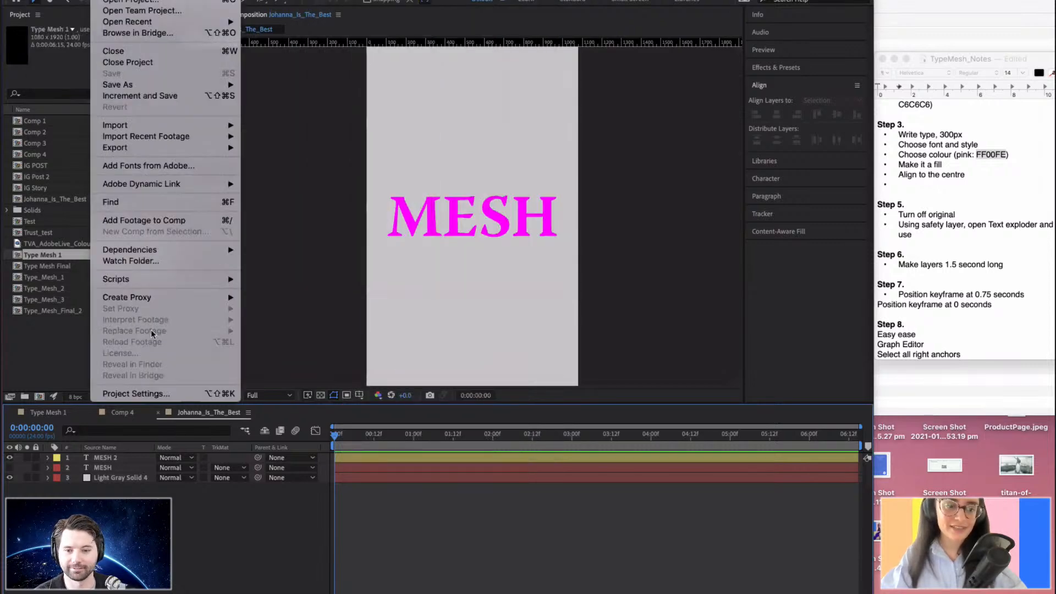
mouse_move(175, 278)
left_click(300, 477)
left_click(460, 333)
left_click(505, 353)
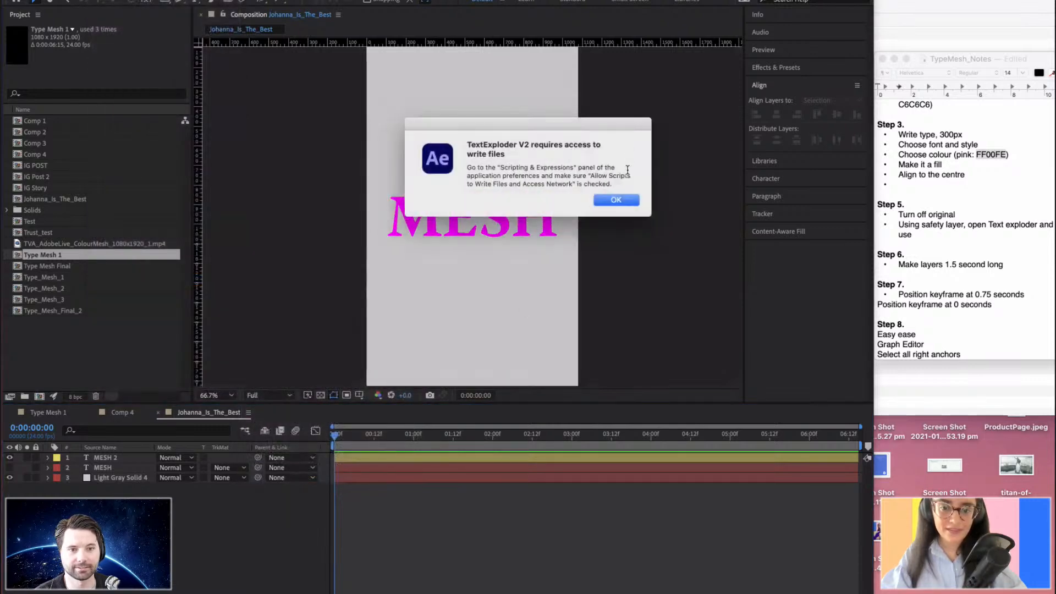
left_click(615, 199)
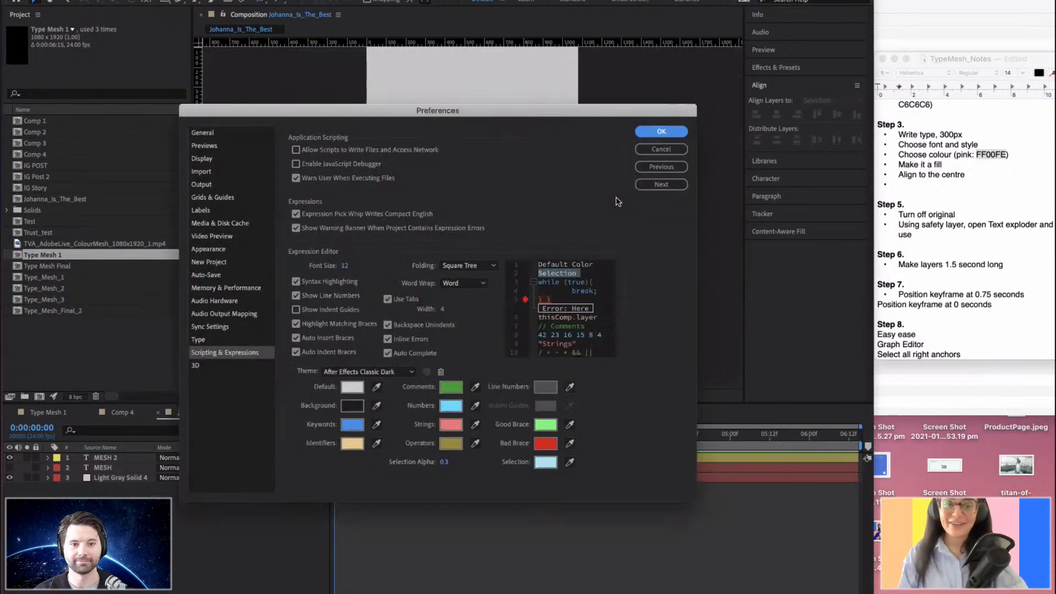
left_click(662, 131)
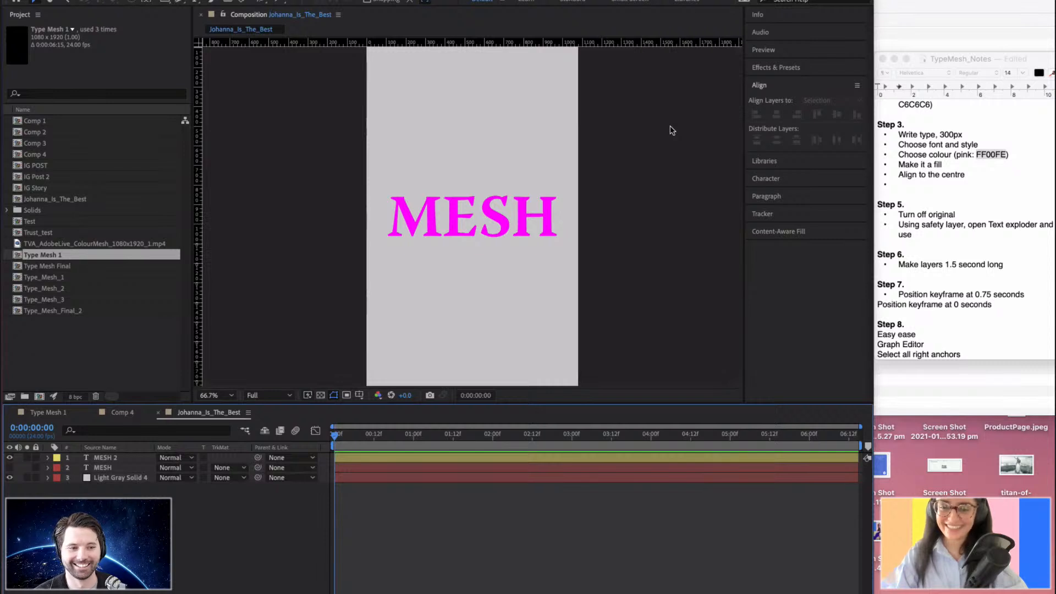
Run TextExploder.jsxbin on the MESH 2 layer and enable Allow Scripts to Write Files and Access Network in the scripting preferences.
left_click(106, 460)
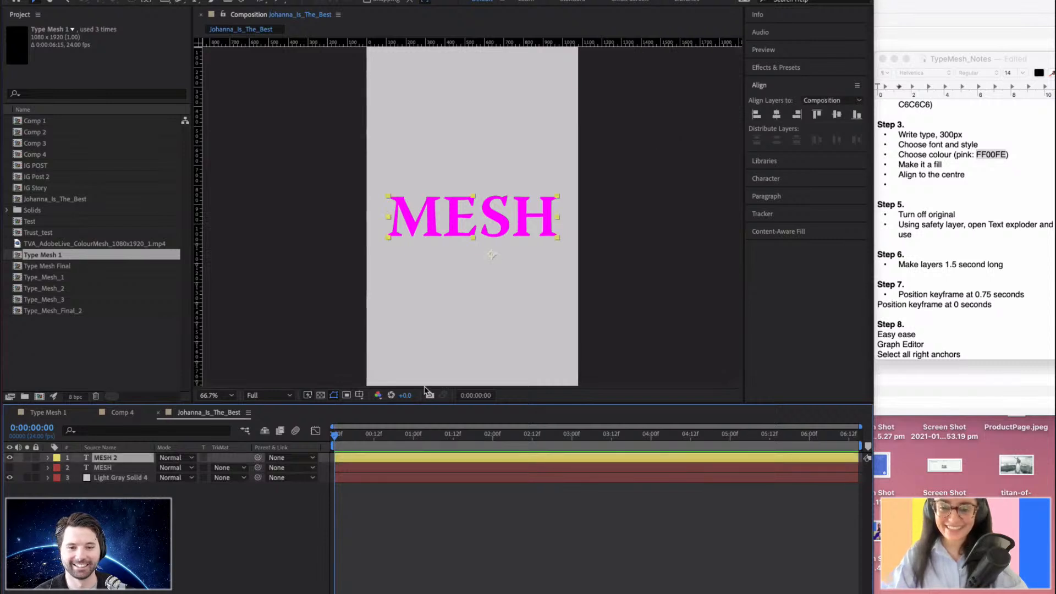
left_click(104, 2)
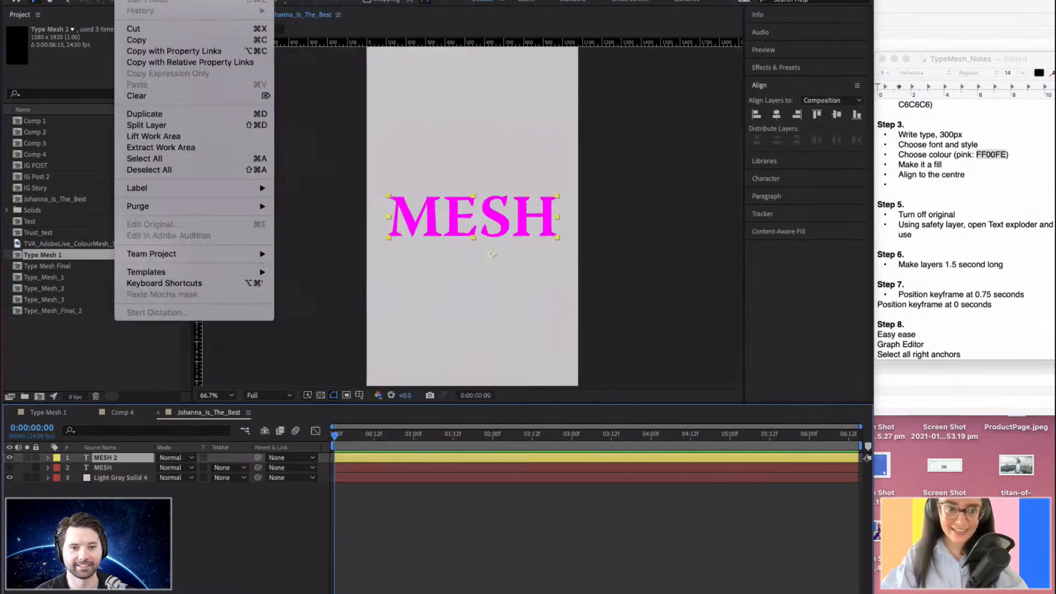
mouse_move(105, 1)
mouse_move(183, 279)
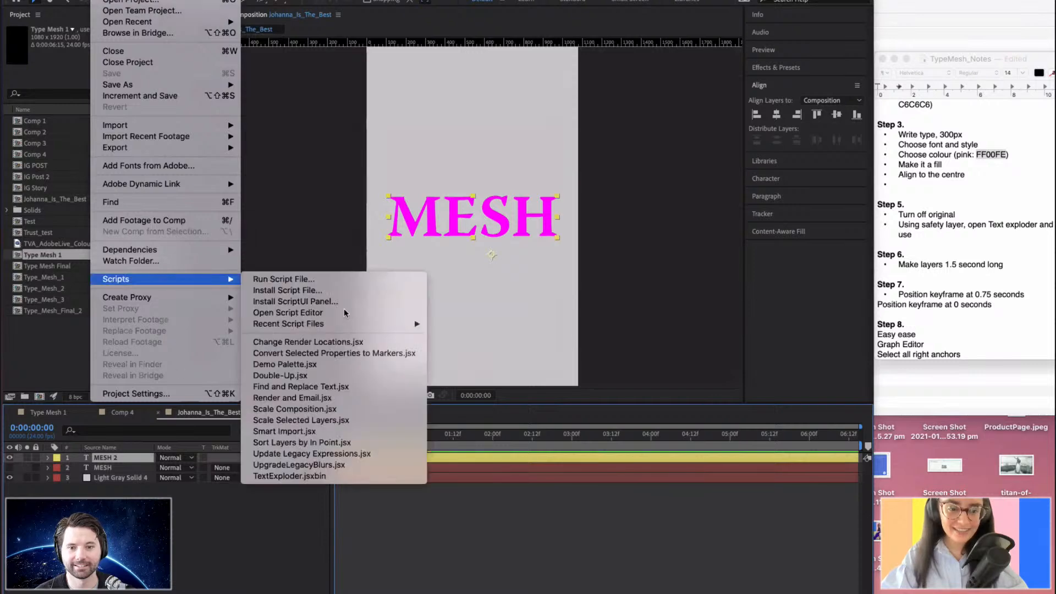
left_click(337, 476)
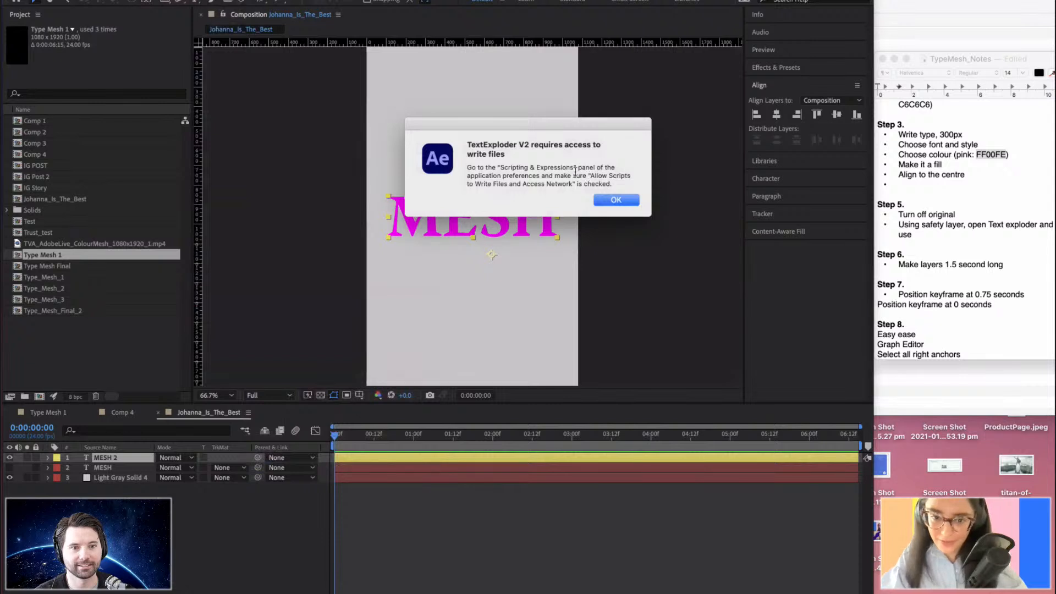
left_click(621, 200)
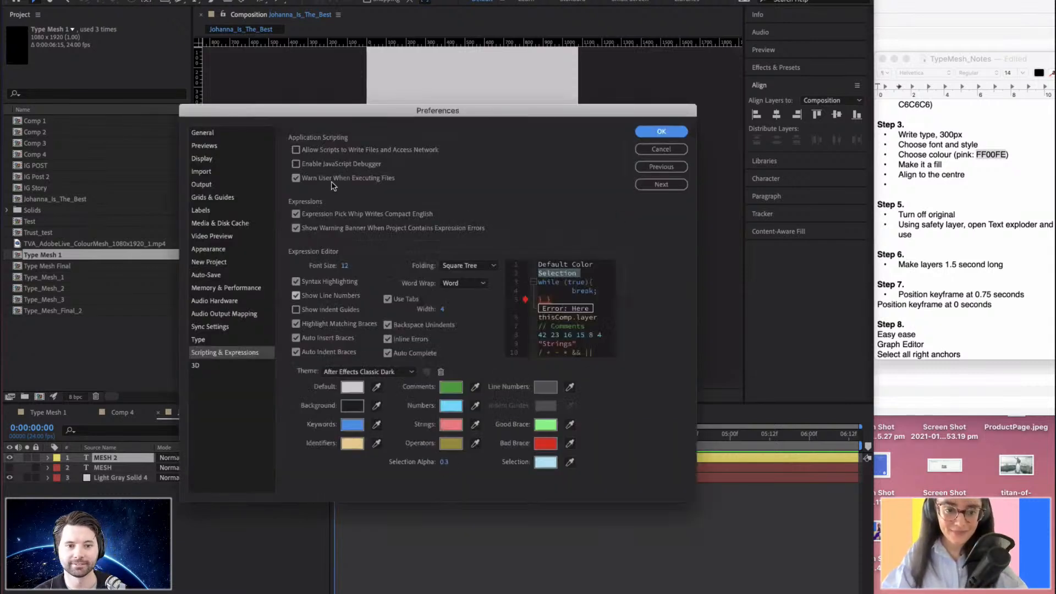
left_click(296, 150)
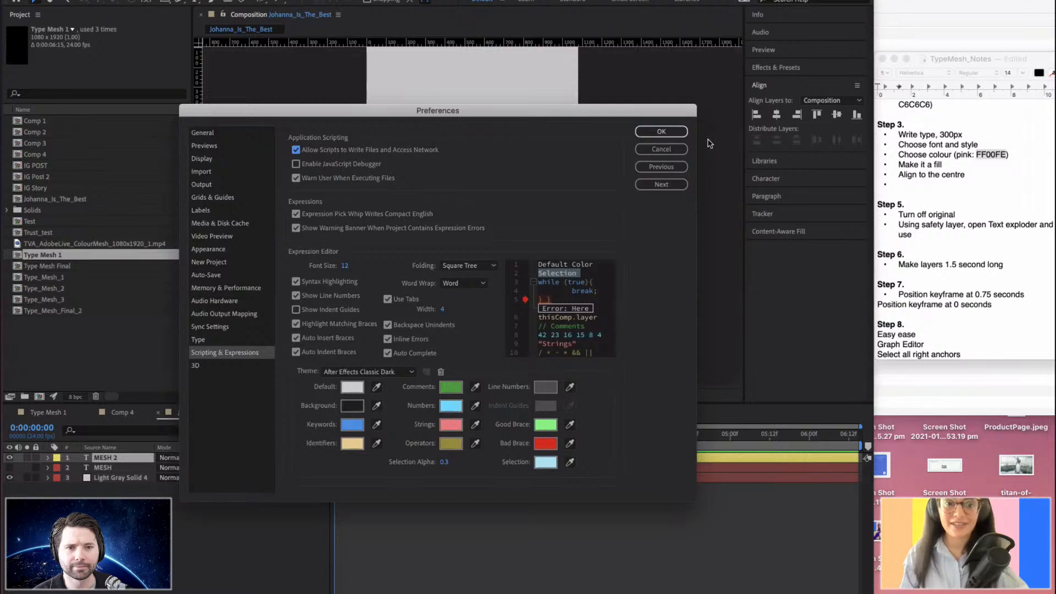
left_click(676, 131)
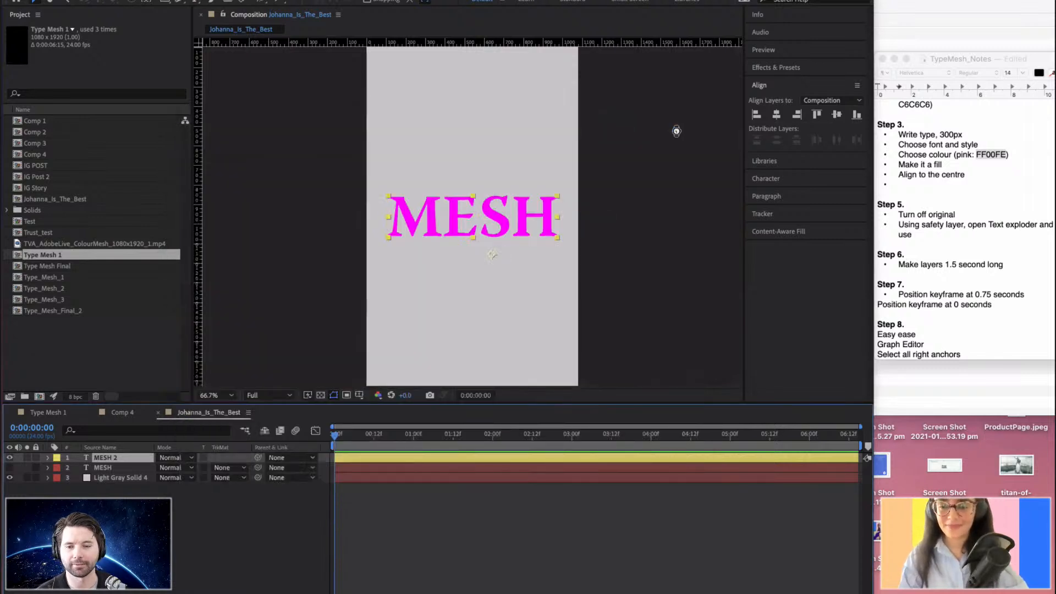
Move the TextExploder window clear of the composition and, after trying Words and Lines, set it to split into Characters.
left_click_drag(519, 237, 788, 247)
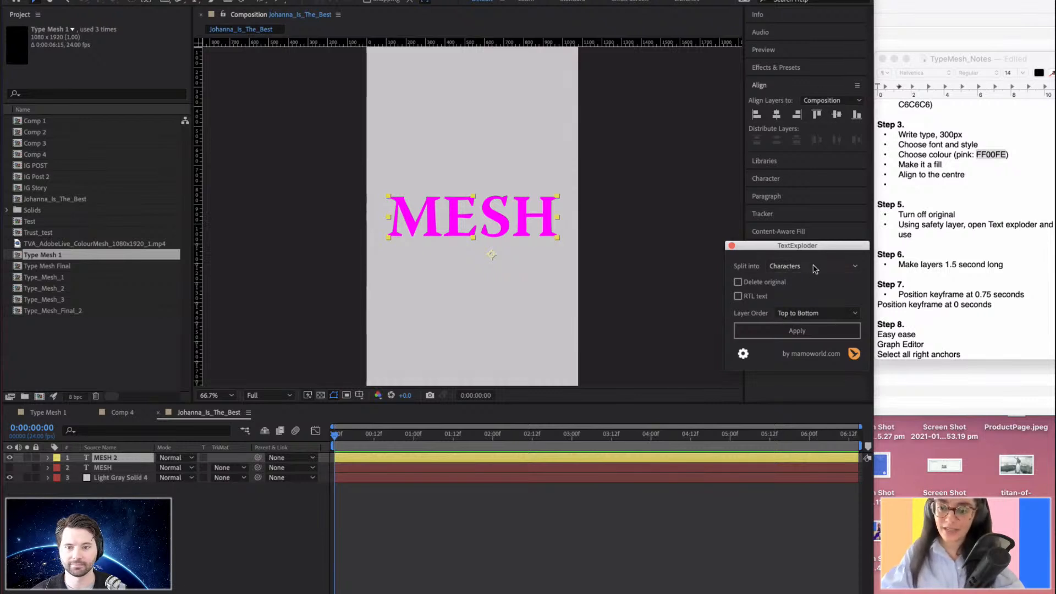
left_click(852, 267)
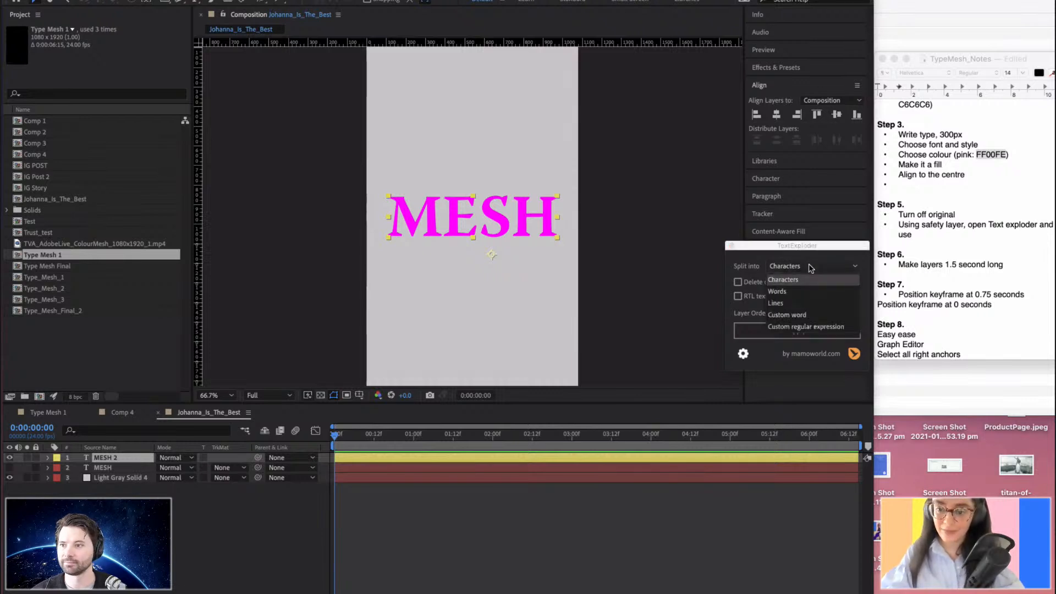
left_click(803, 296)
left_click(802, 267)
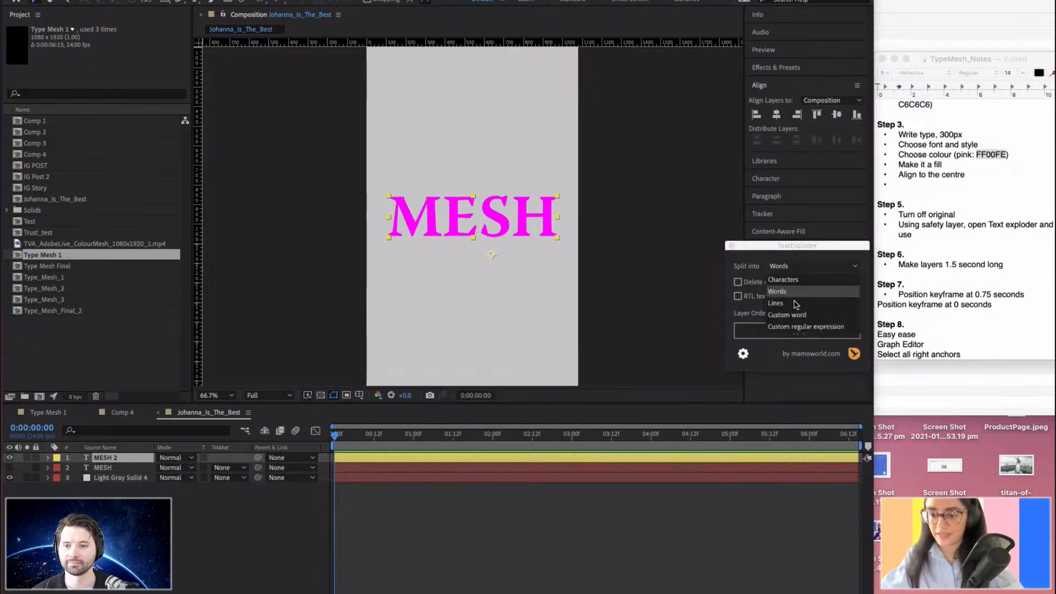
left_click(796, 303)
left_click(796, 269)
left_click(795, 279)
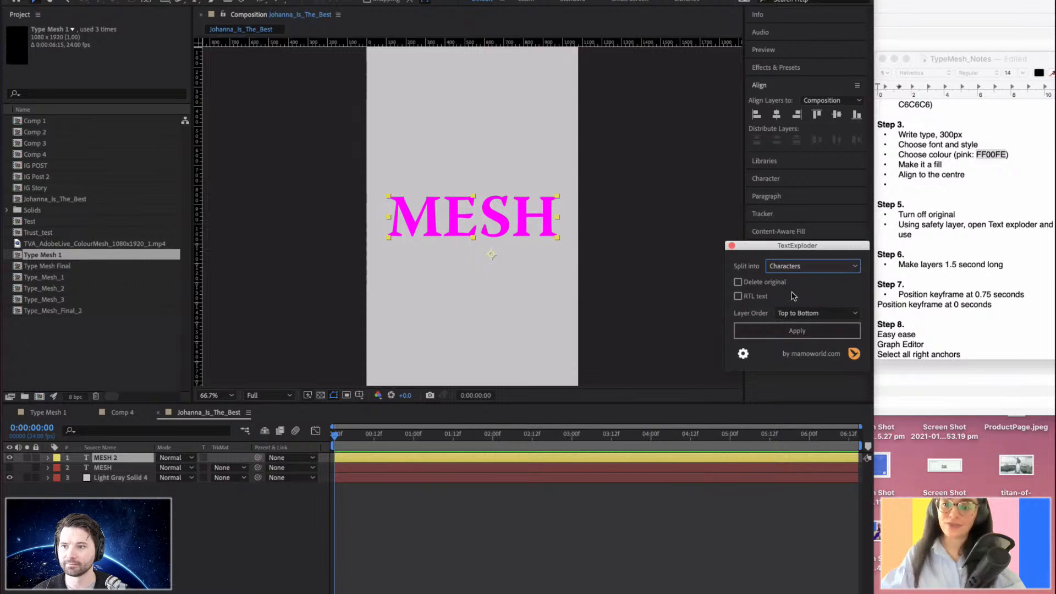
Split MESH 2 into separate character layers with TextExploder and assign the Pink label to the resulting M, E, S and H layers.
left_click(792, 327)
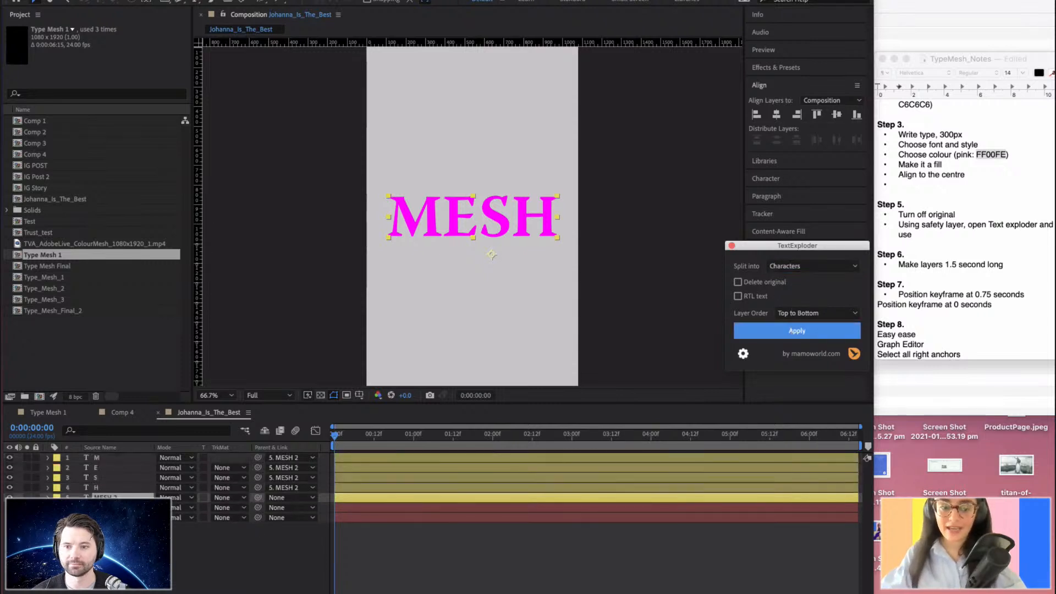
left_click(106, 488)
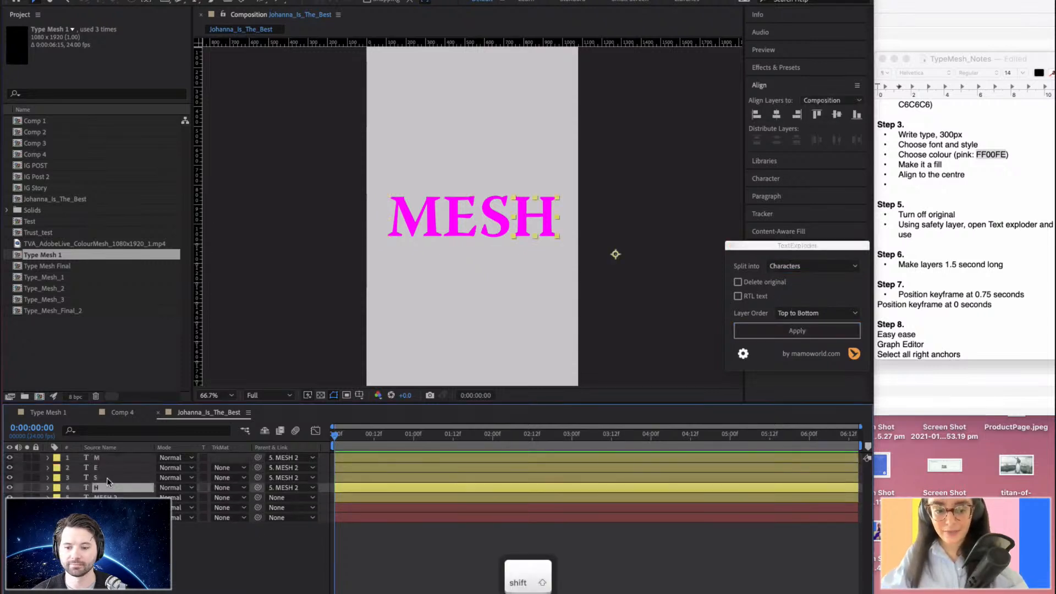
left_click(106, 478, "shift")
left_click(106, 467, "shift")
left_click(105, 458, "shift")
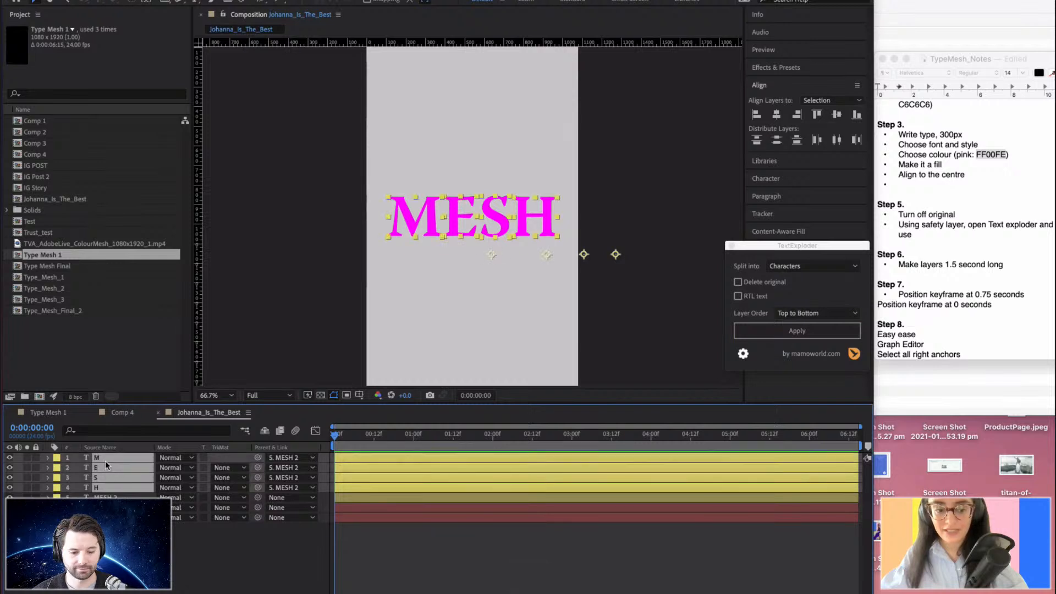
left_click(57, 458)
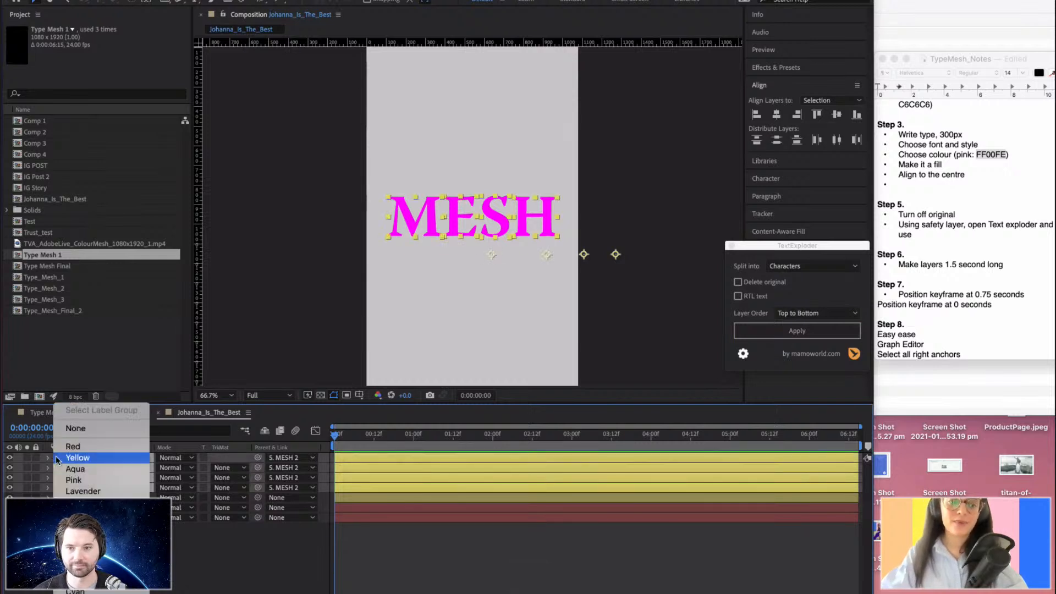
left_click(75, 480)
Narrow the TextExploder window and trim the M, E, S and H layers so they end at 0:00:01:12.
left_click(107, 497)
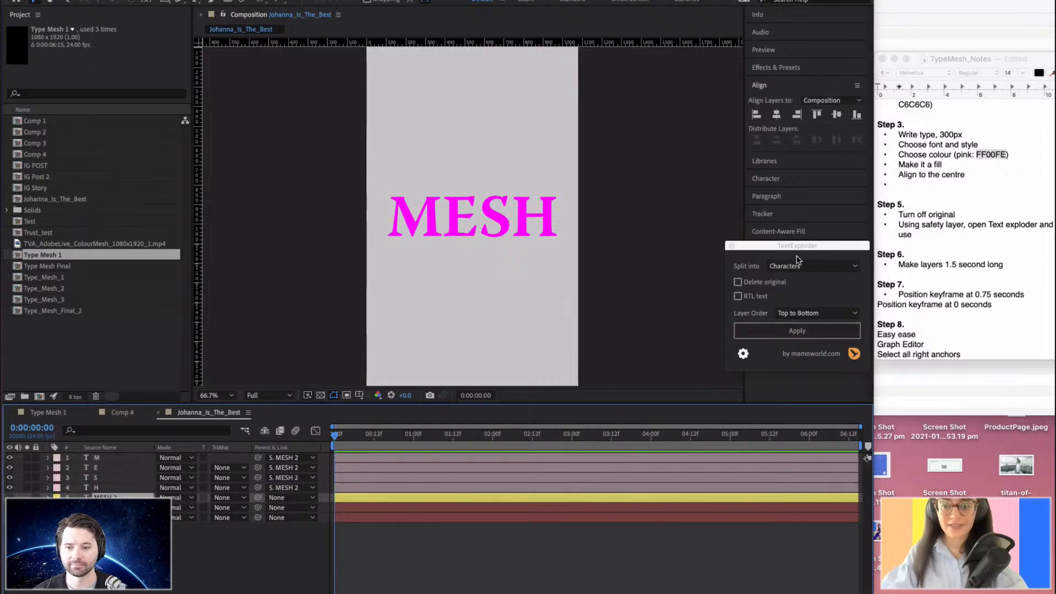
left_click_drag(720, 263, 754, 263)
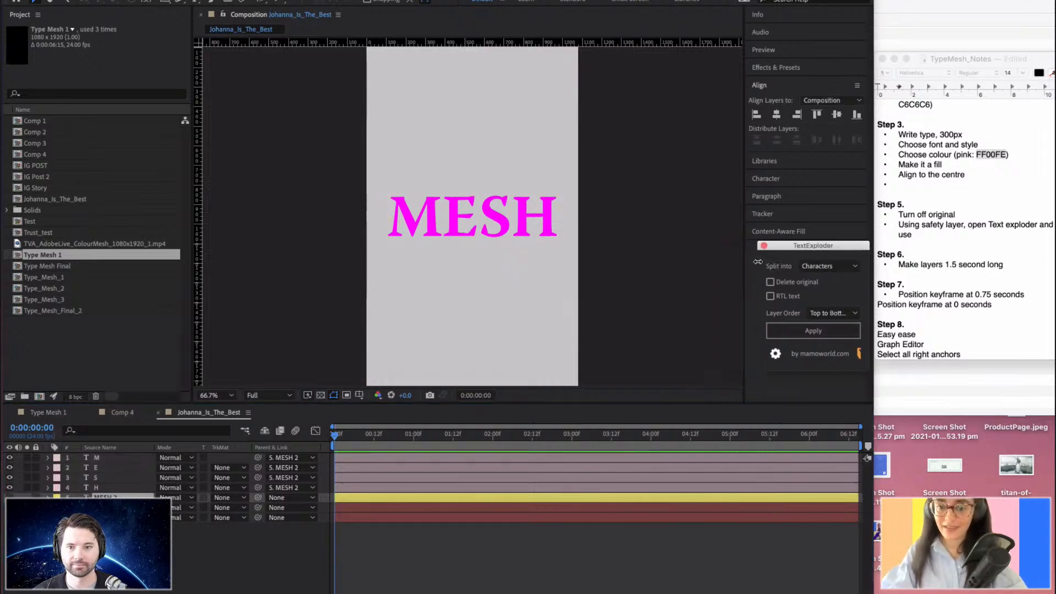
left_click(103, 479)
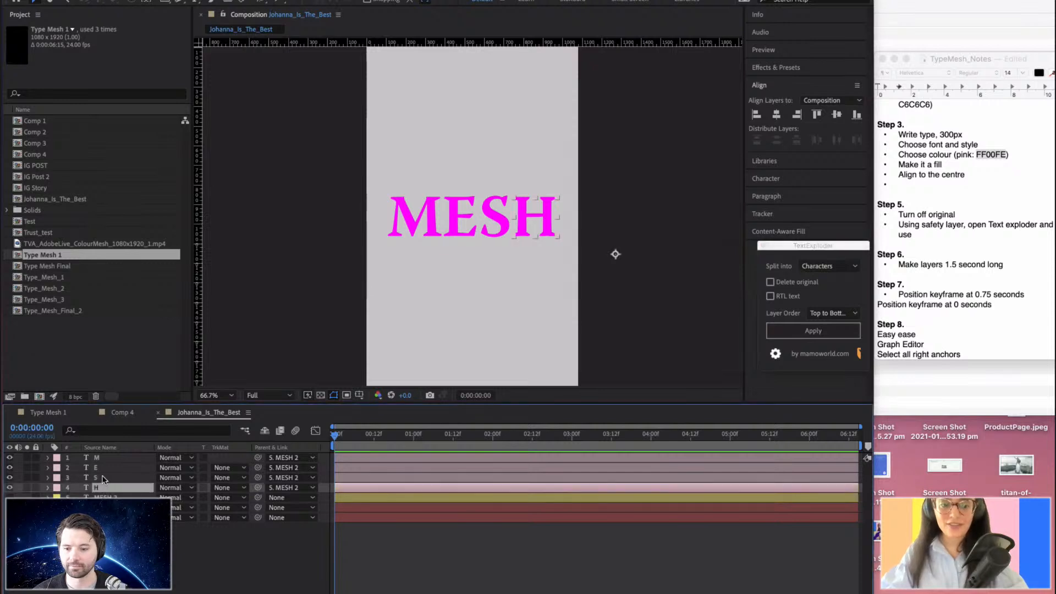
left_click(104, 458)
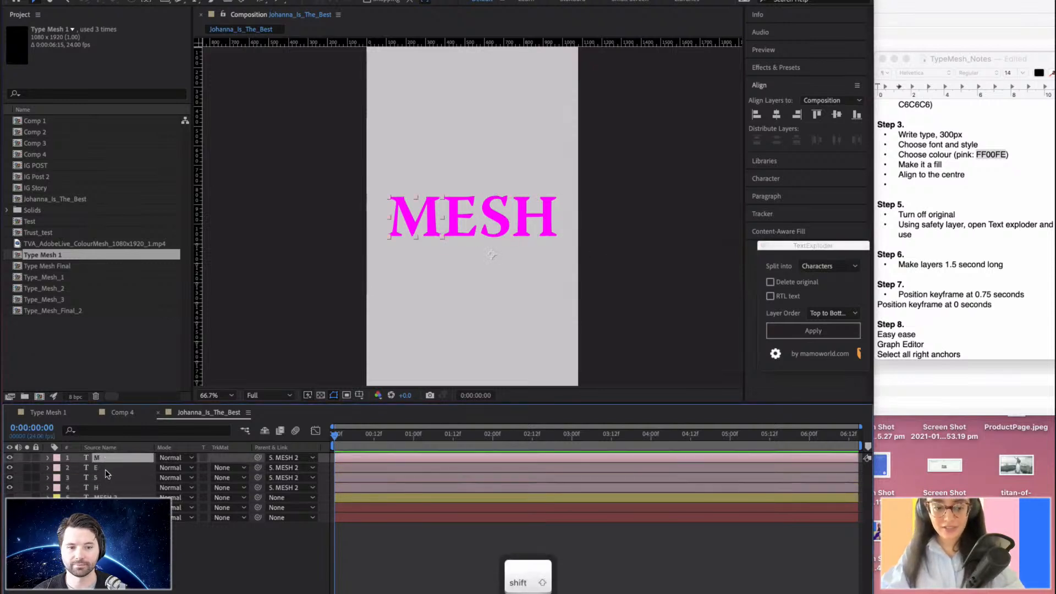
left_click(106, 468, "shift")
left_click(106, 478, "shift")
left_click(108, 488, "shift")
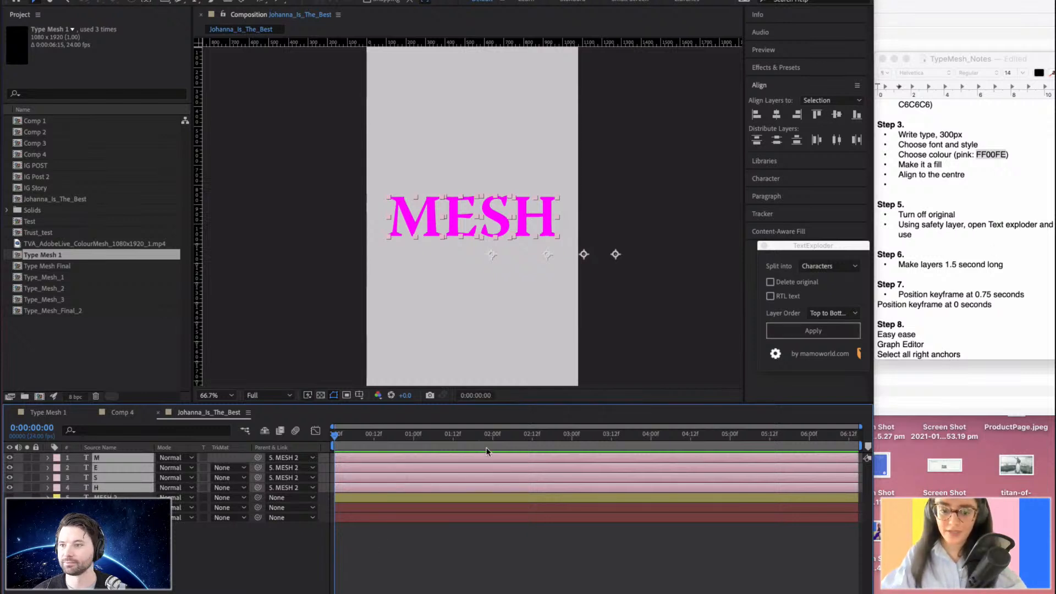
left_click_drag(447, 435, 453, 434)
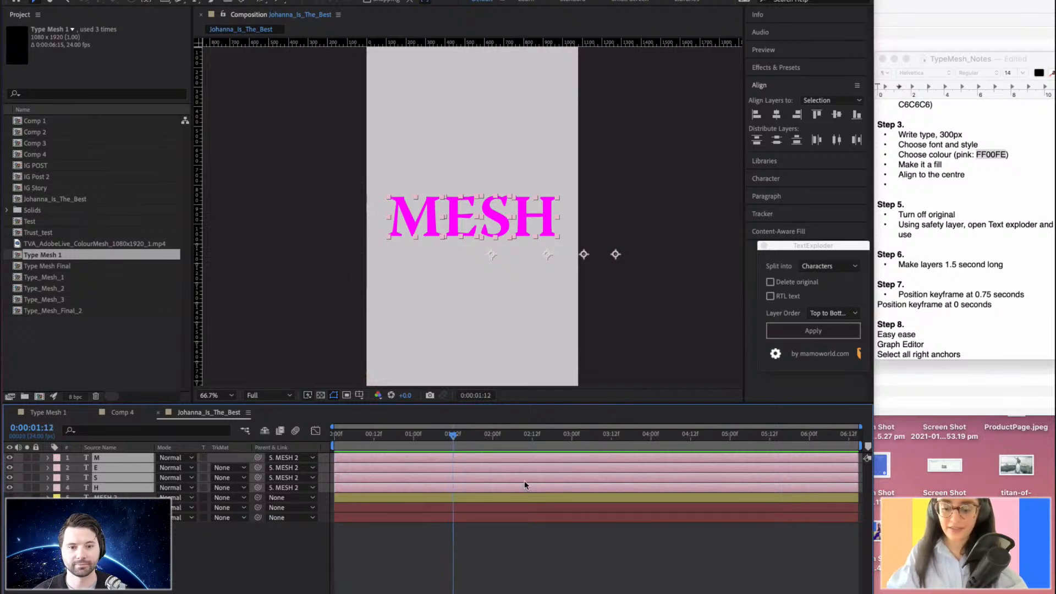
key("alt")
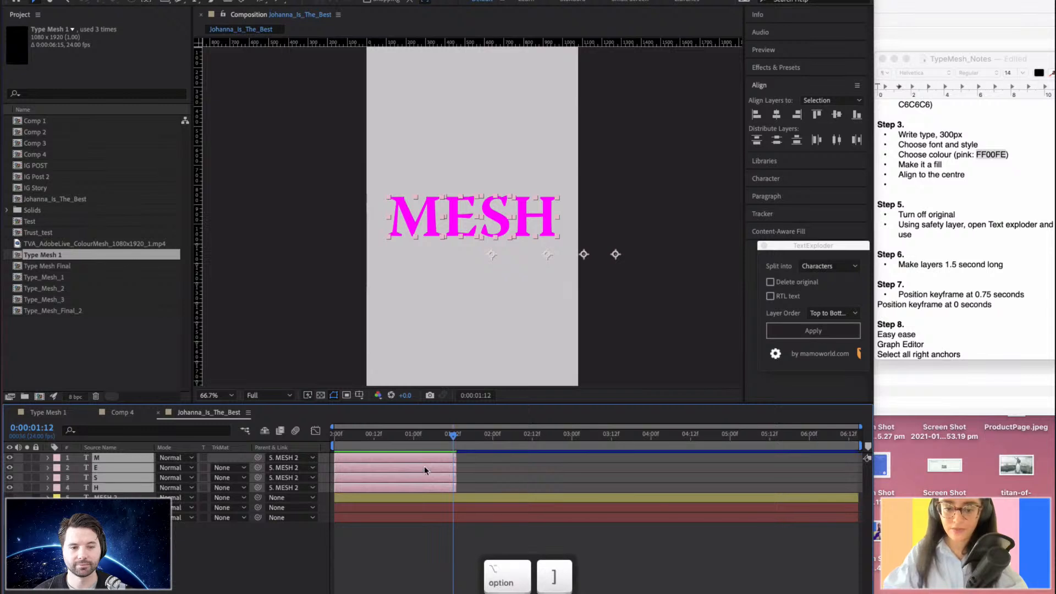
Check the trimmed letter layers one by one, and compare them with the layer arrangement in the Type Mesh 1 composition.
left_click_drag(456, 457, 384, 432)
left_click(535, 473)
left_click(414, 461)
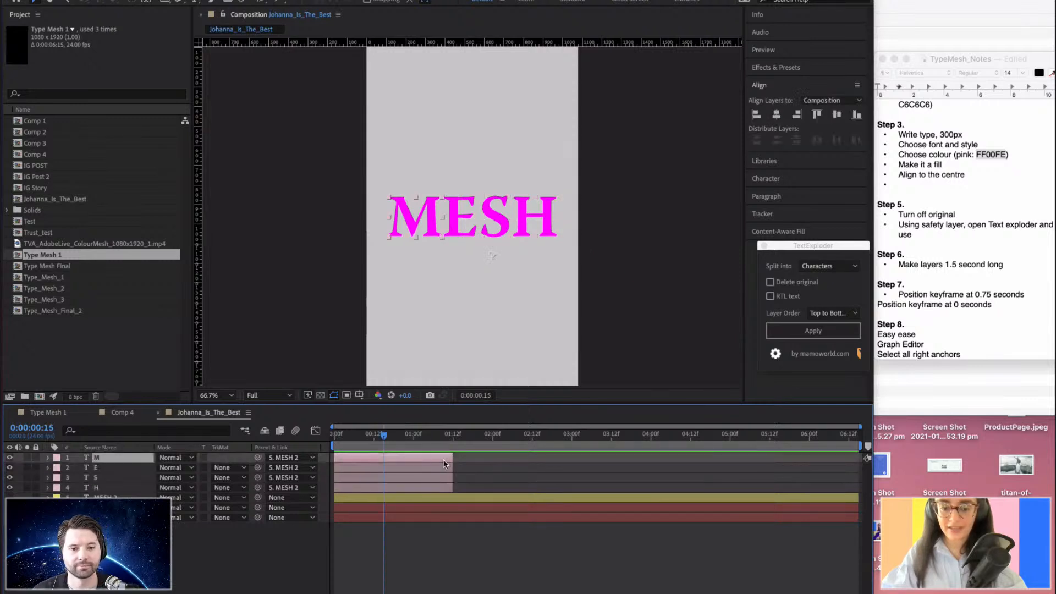
left_click(420, 469)
left_click(420, 477)
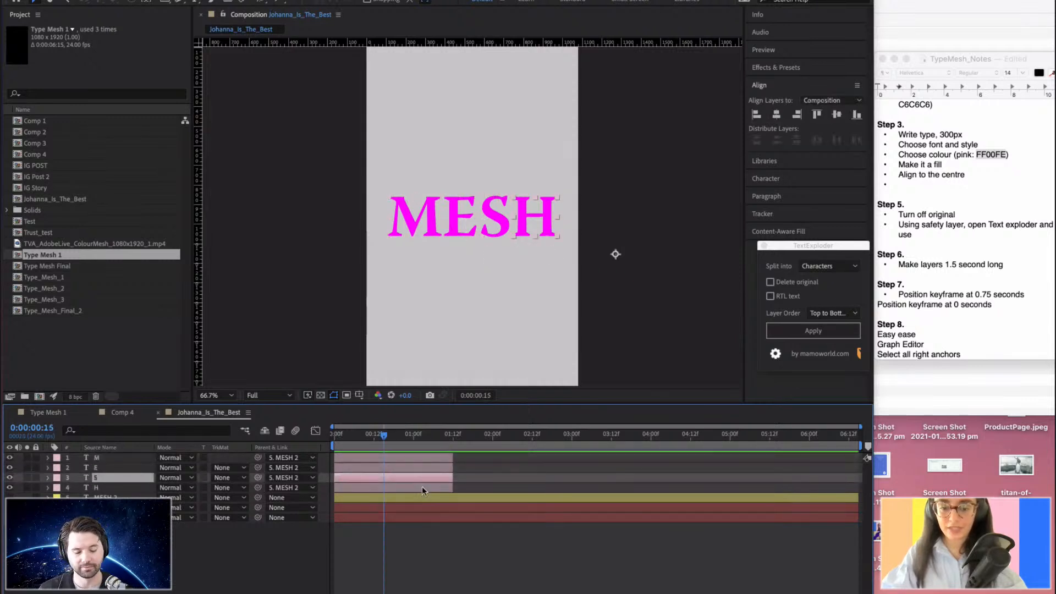
left_click(422, 486)
left_click(420, 458)
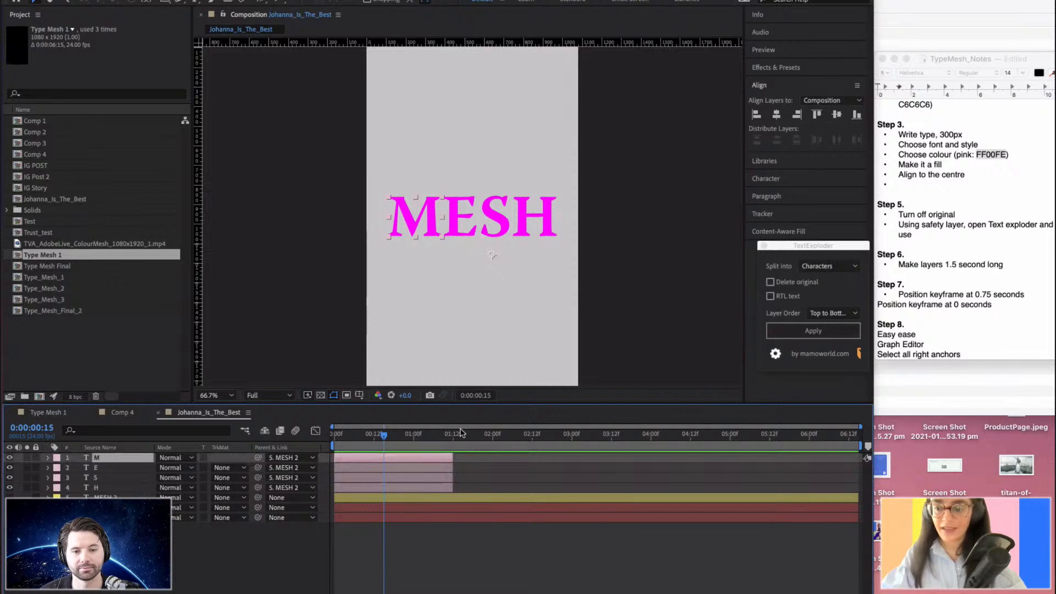
left_click_drag(384, 435, 334, 434)
left_click(46, 412)
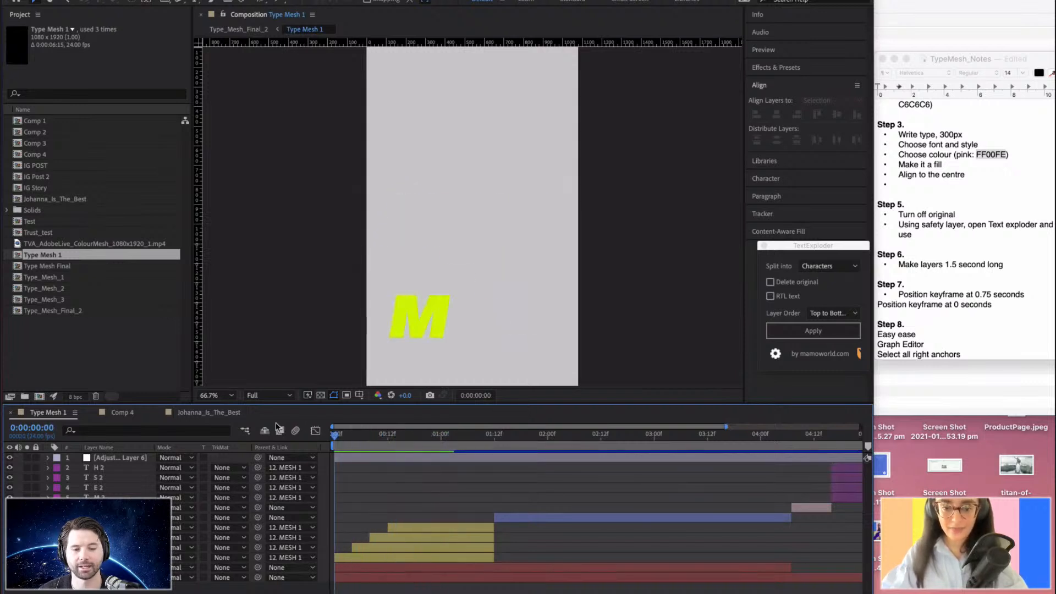
left_click(195, 416)
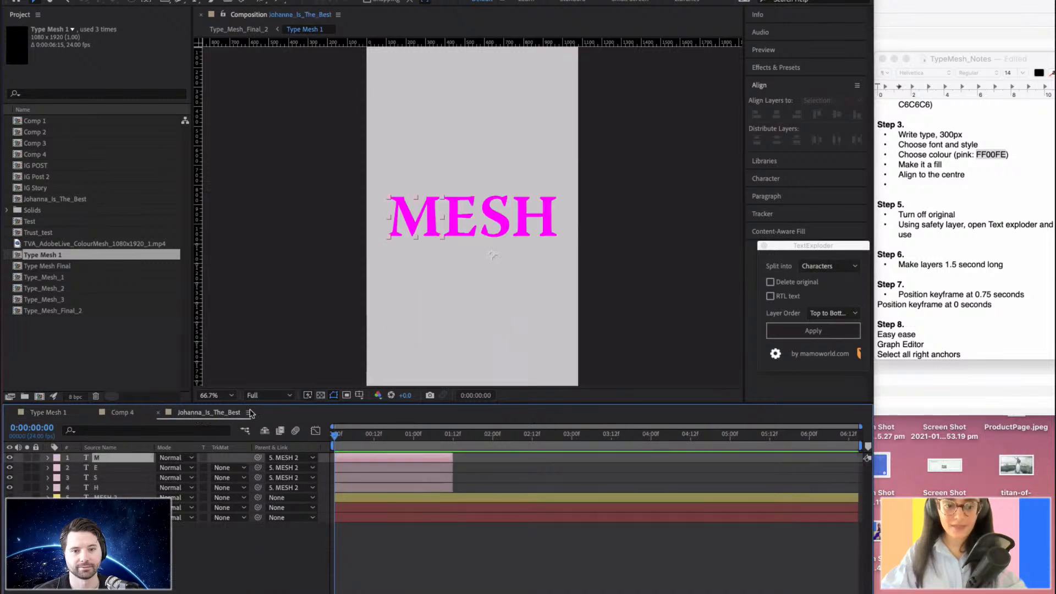
Add Position keyframes to the M, E, S and H layers at 0:00:00:18.
left_click(135, 467)
left_click(117, 457, "shift")
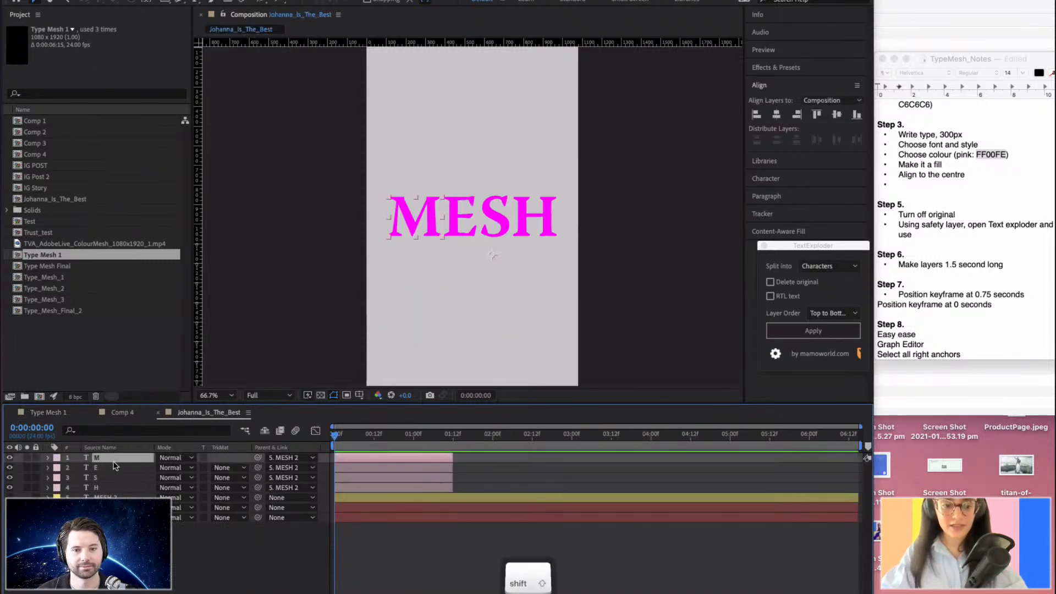
left_click(110, 487, "shift")
key("p")
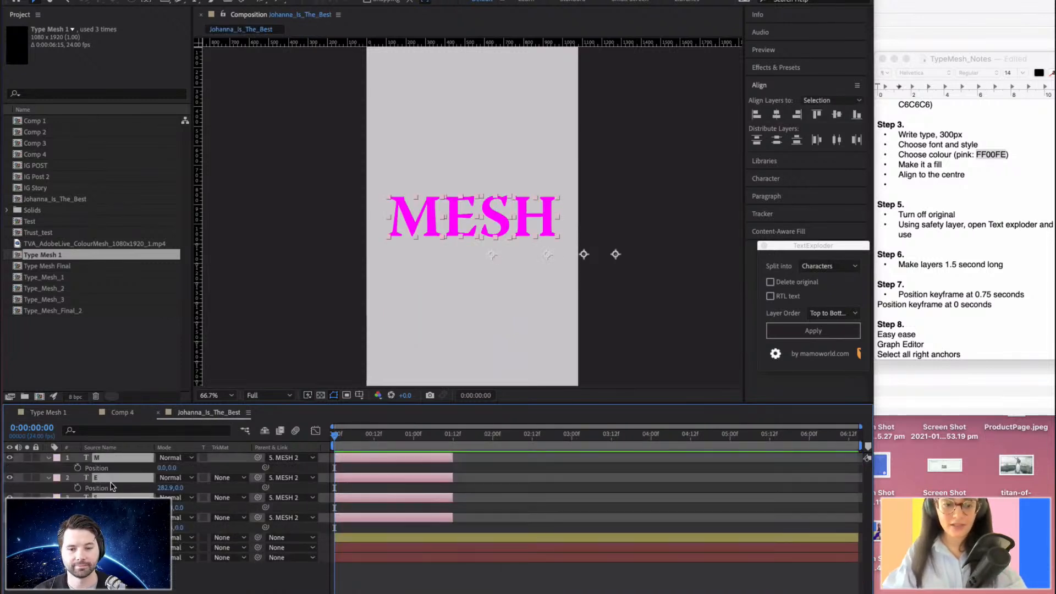
left_click_drag(407, 434, 394, 436)
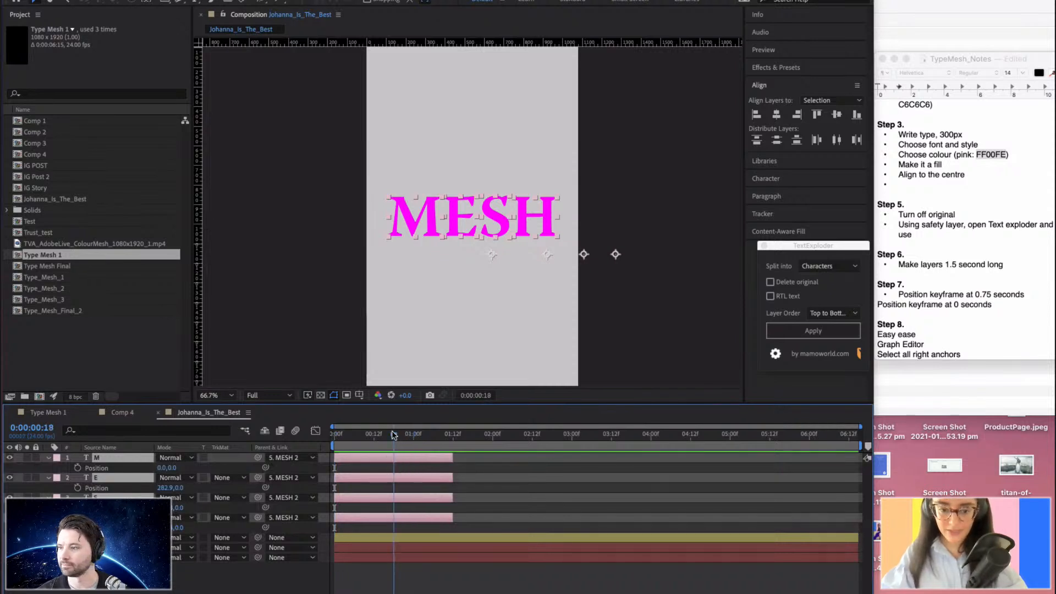
left_click(78, 468)
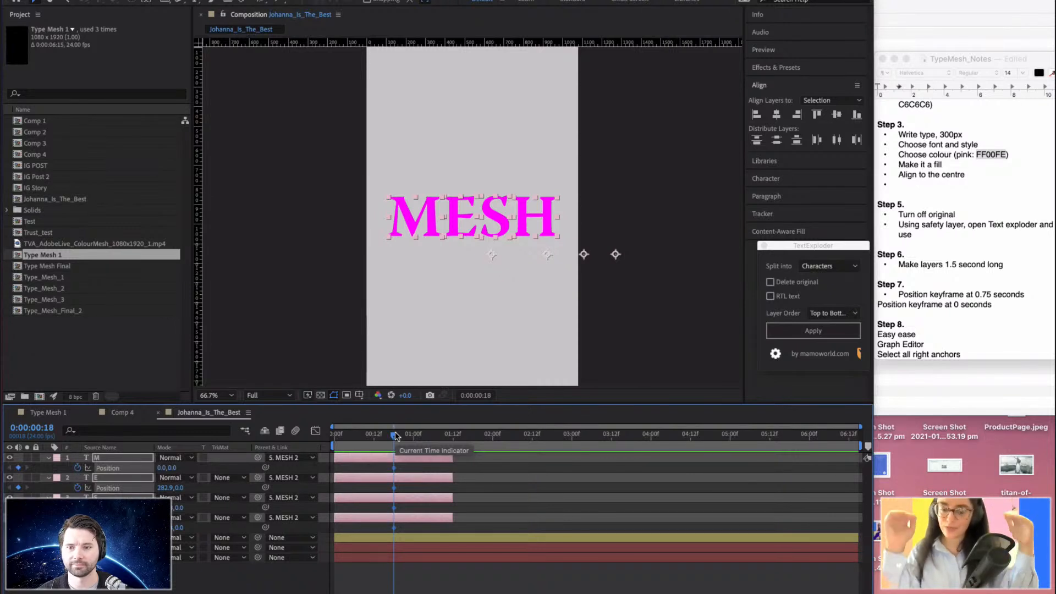
At 0:00:00:00, nudge all four letters straight down to a vertical position of 450 to create their starting keyframes.
left_click_drag(388, 438, 320, 435)
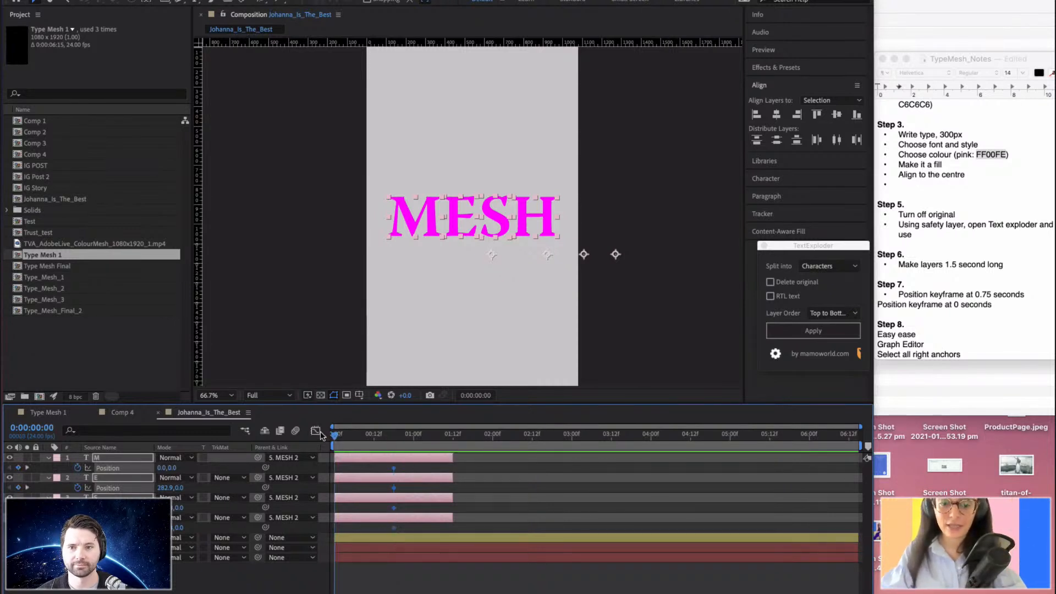
key("shift+Down")
key("shift+Down")
key("shift+Down")
key("shift+Down")
key("shift+Down")
key("shift+Down")
key("shift+Down")
key("shift+Down")
key("shift+Down")
key("shift+Down")
key("shift+Down")
key("shift+Down")
key("shift+Down")
key("shift+Down")
key("shift+Down")
key("shift+Down")
key("shift+Down")
key("shift+Down")
key("shift+Down")
key("shift+Down")
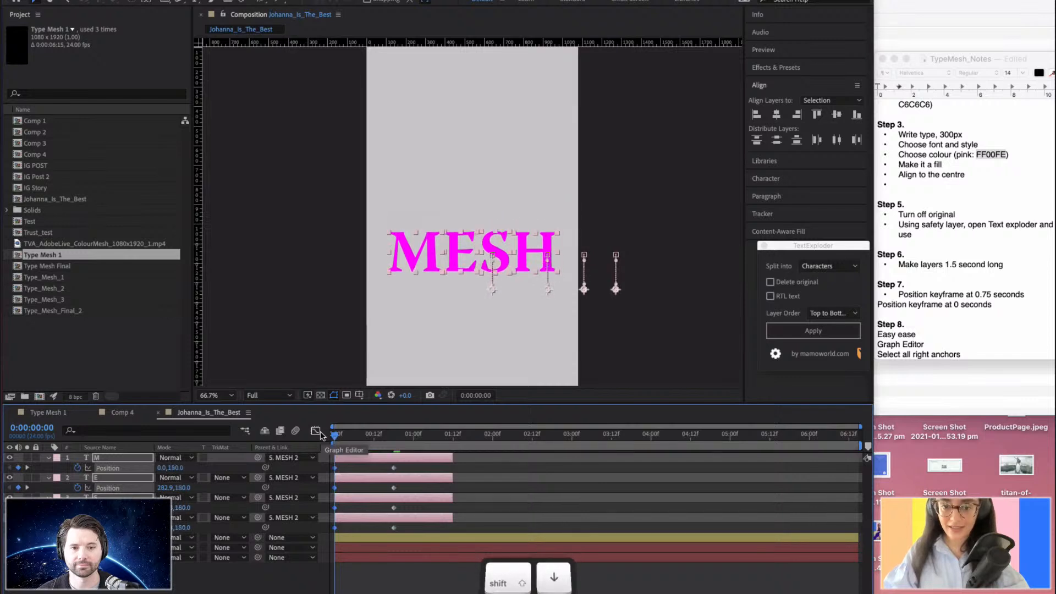
key("shift+Down")
key("shift+Down")
key("shift+Down")
key("shift+Down")
key("shift+Down")
key("shift+Down")
key("shift+Down")
key("shift+Down")
key("shift+Down")
key("shift+Down")
key("shift+Down")
key("shift+Down")
key("shift+Down")
key("shift+Down")
key("shift+Down")
key("shift+Down")
key("shift+Down")
key("shift+Down")
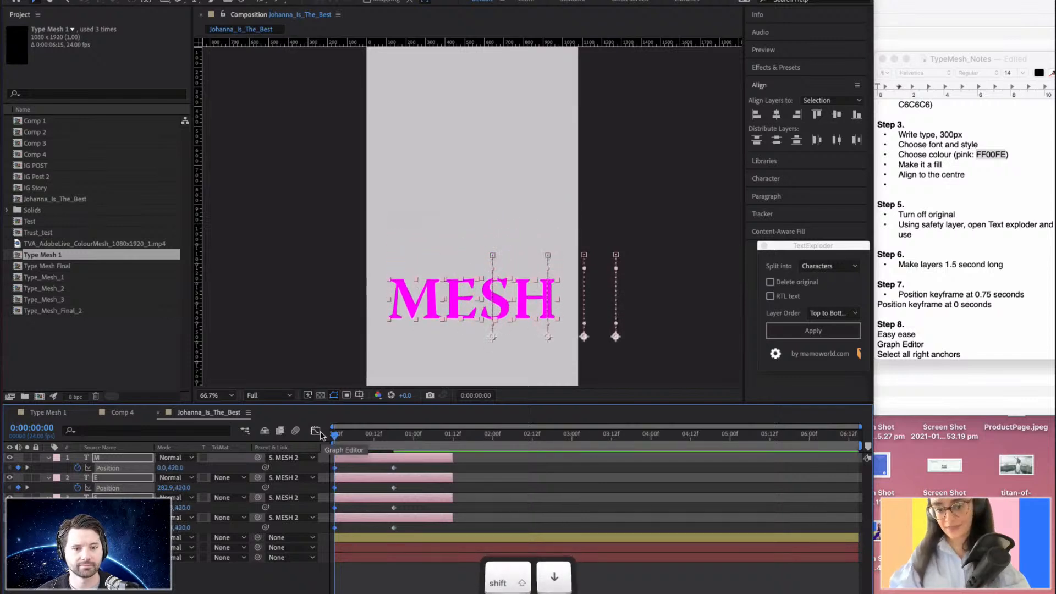
Preview the rising letter animation from the start of the composition.
left_click(555, 487)
key("space")
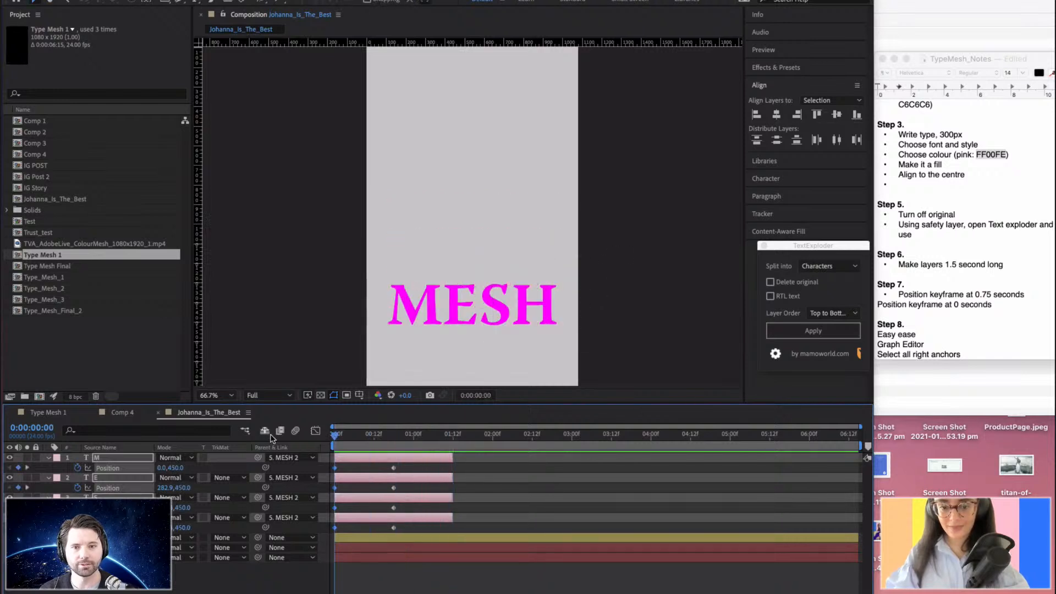
left_click(377, 455)
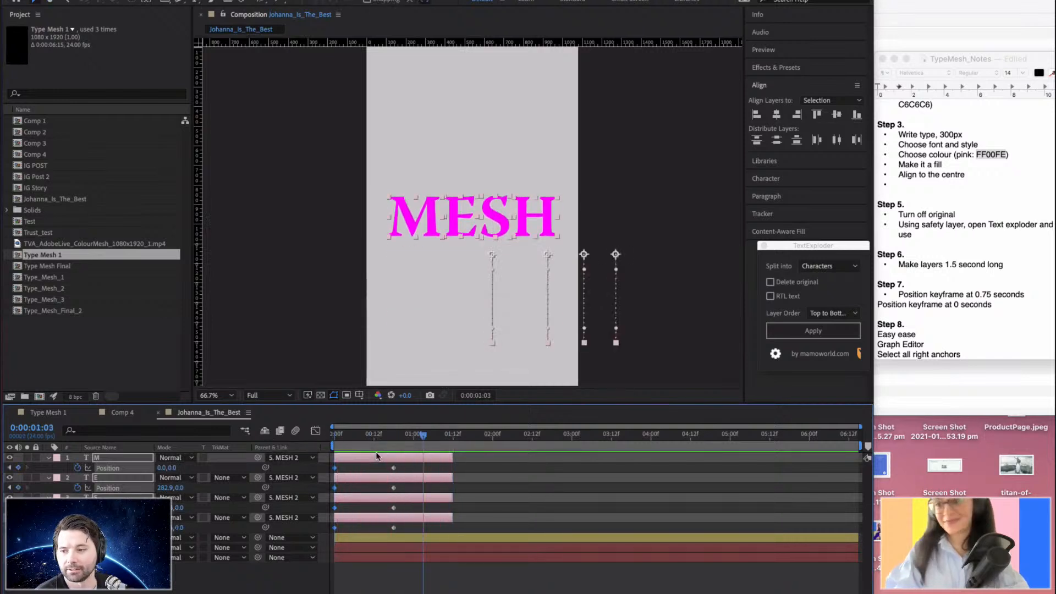
left_click(408, 526)
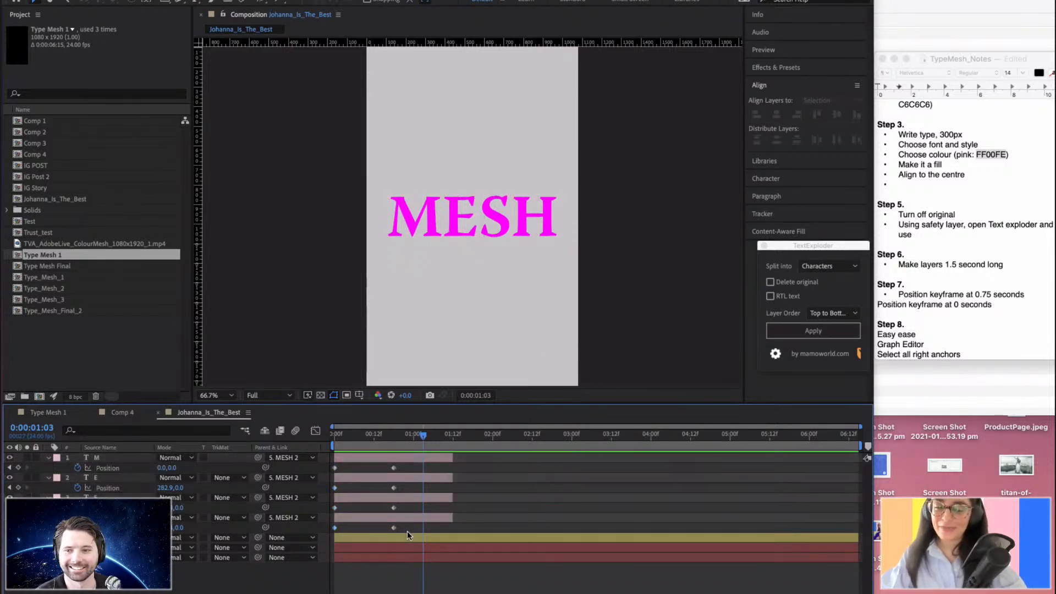
left_click_drag(401, 435, 289, 443)
key("space")
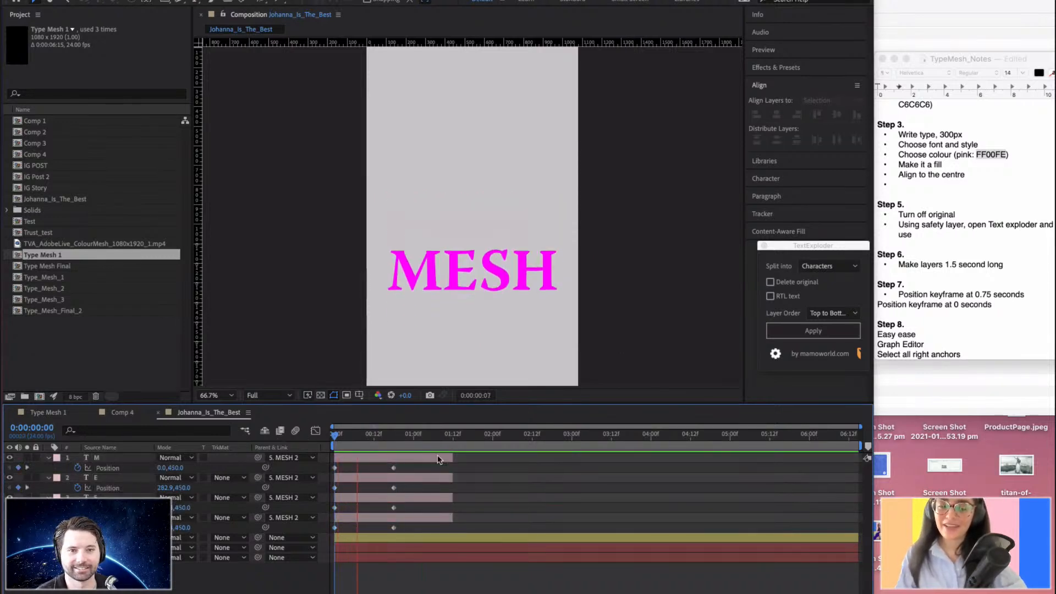
key("space")
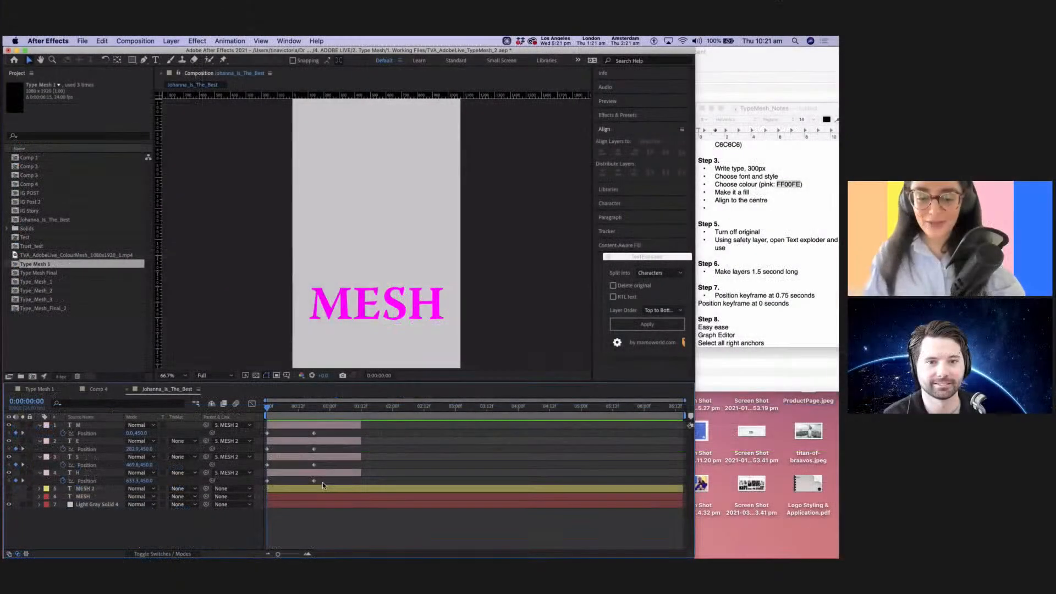
Apply Easy Ease to all the Position keyframes of the M, E, S and H layers.
left_click_drag(407, 530, 340, 481)
left_click_drag(271, 444, 262, 430)
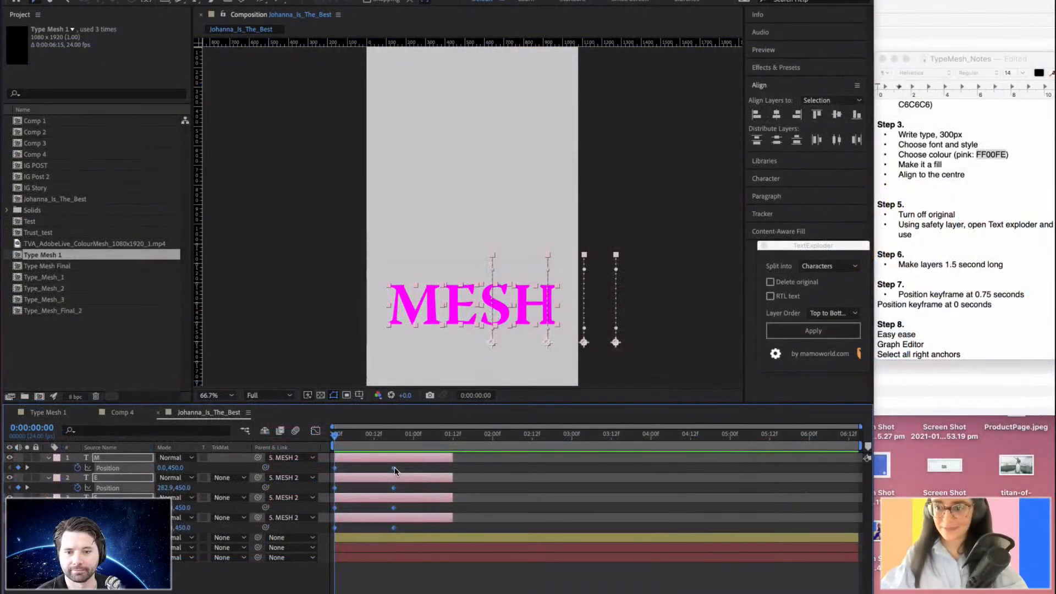
left_click_drag(395, 470, 395, 470)
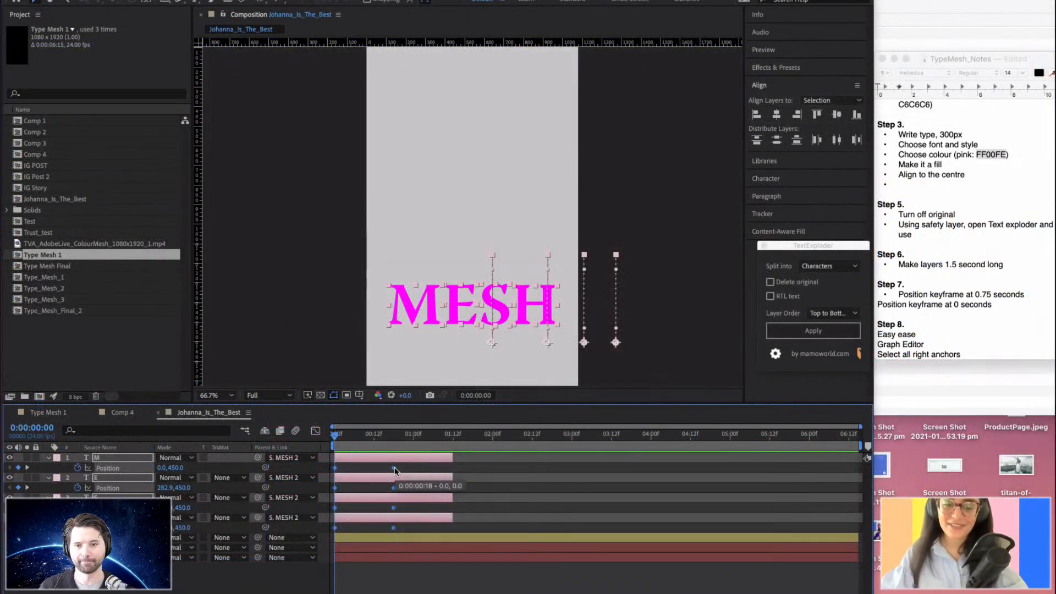
right_click(394, 471)
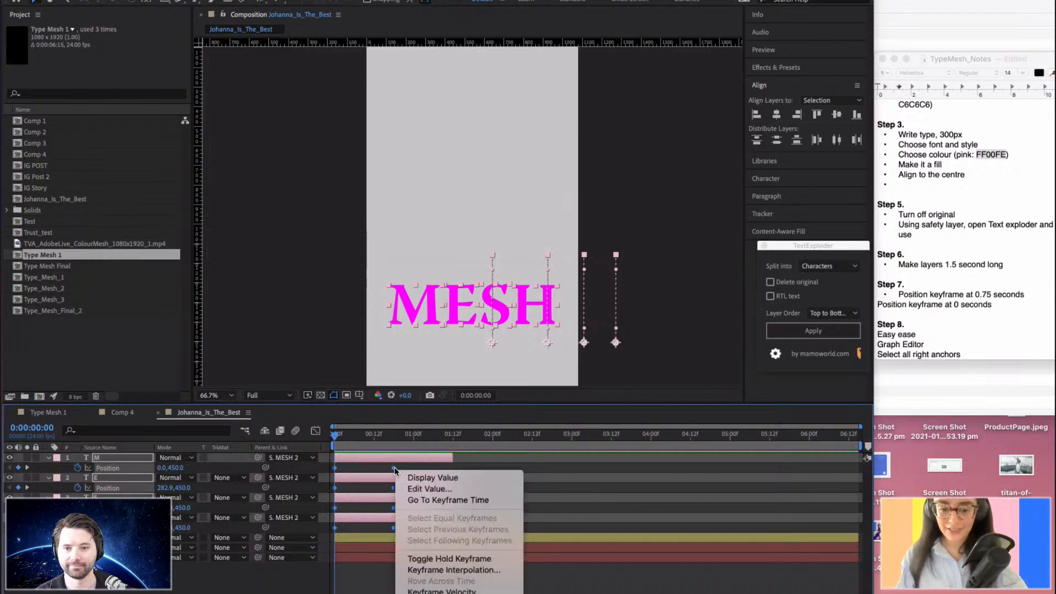
mouse_move(440, 593)
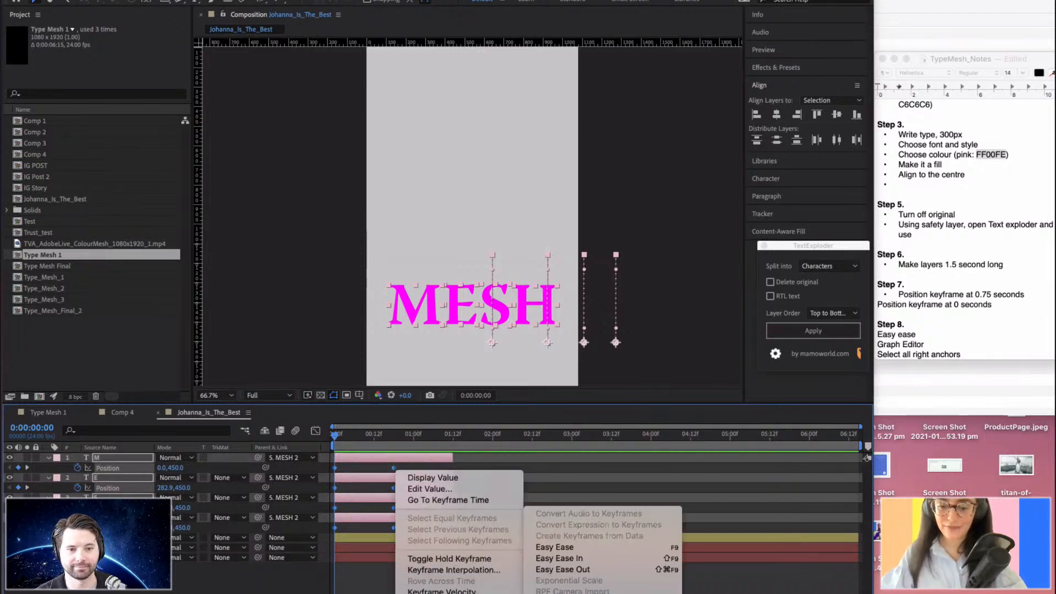
left_click(601, 547)
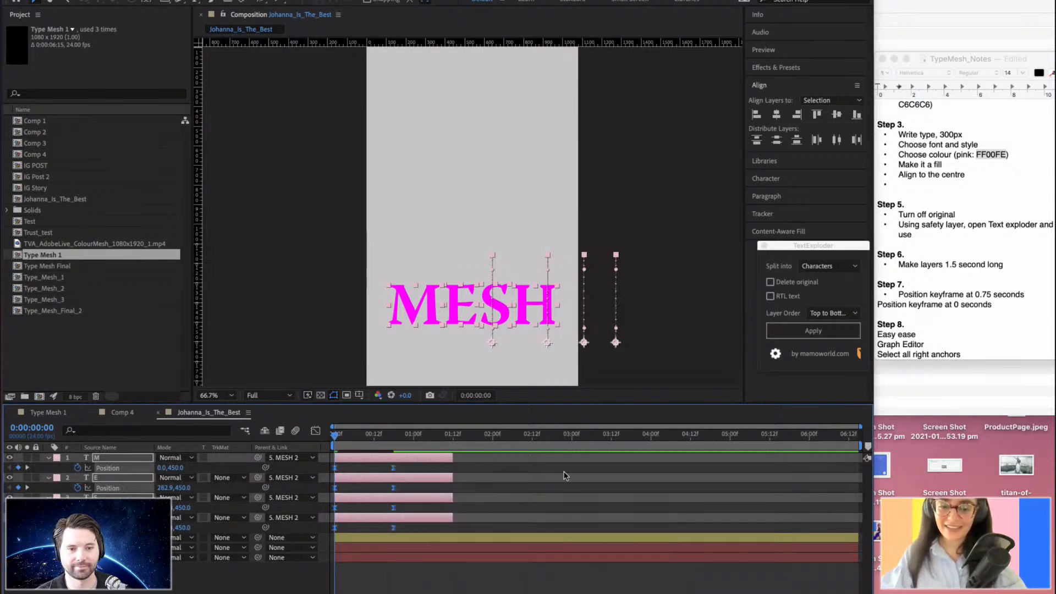
Play back the eased letter movement from 0:00:00:00.
key("space")
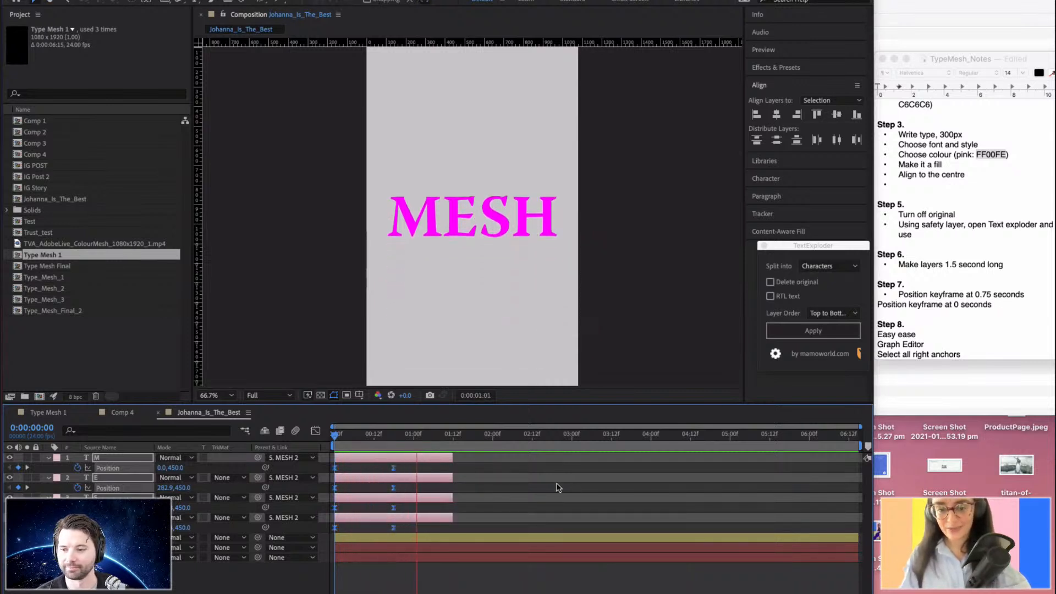
key("space")
left_click_drag(340, 440, 335, 439)
key("space")
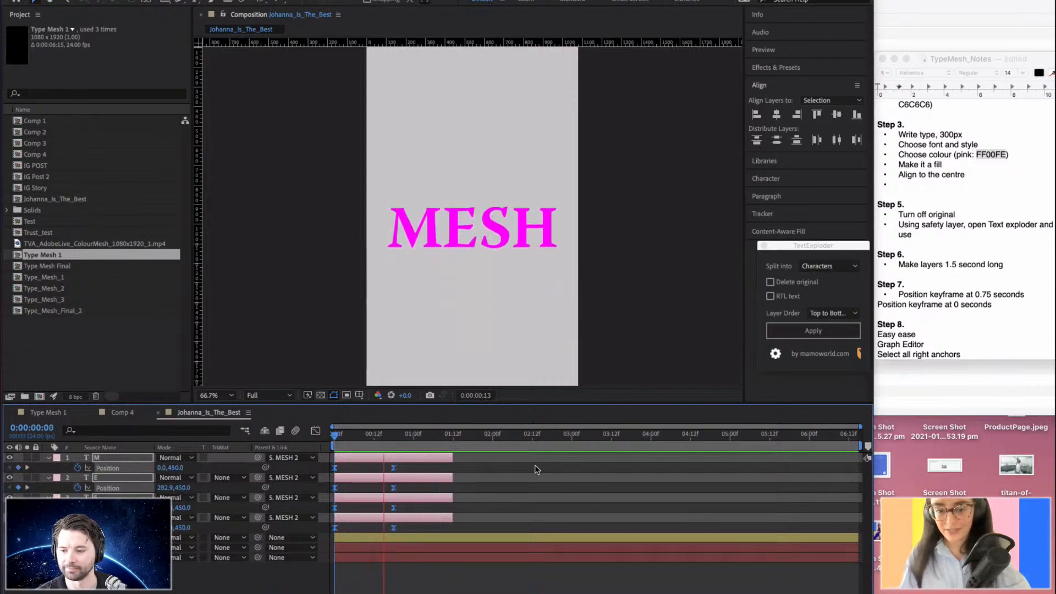
Stop playback, show the letters' Position keyframes in the Graph Editor, and enlarge the graph area.
key("space")
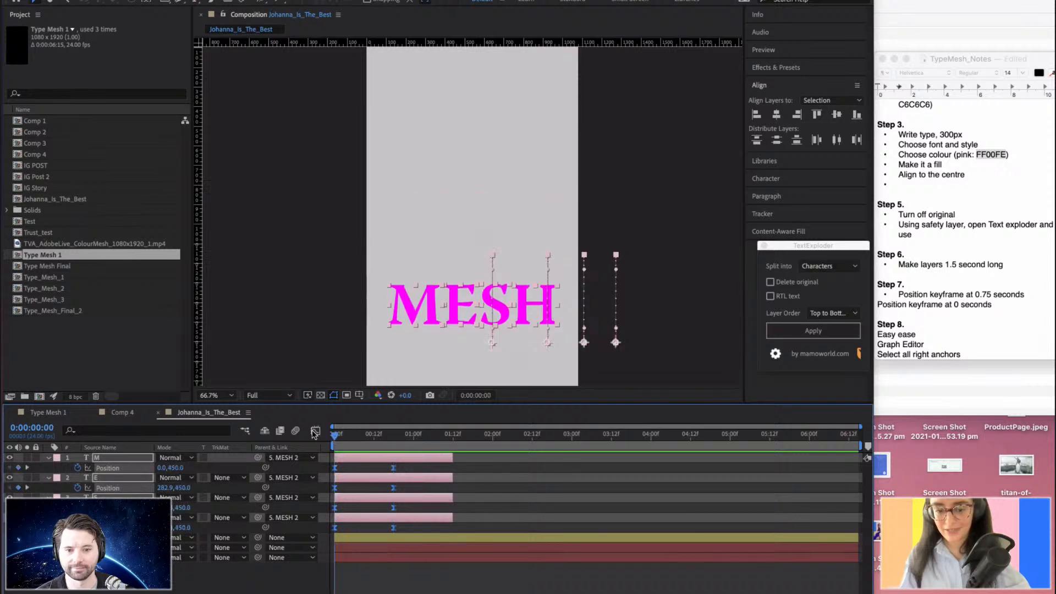
left_click_drag(420, 531, 322, 466)
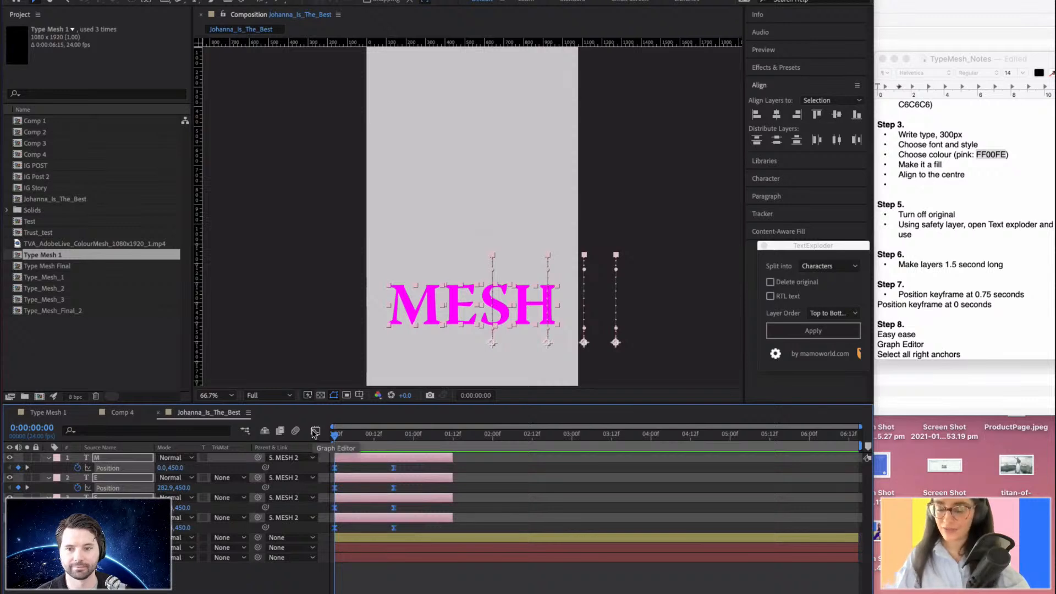
left_click(314, 432)
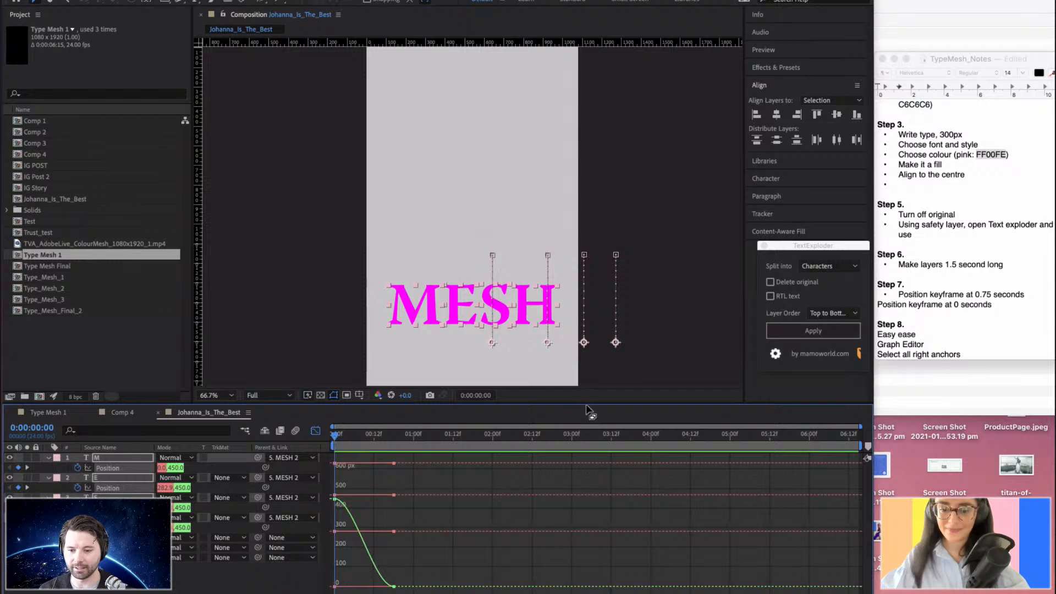
left_click_drag(588, 396, 594, 365)
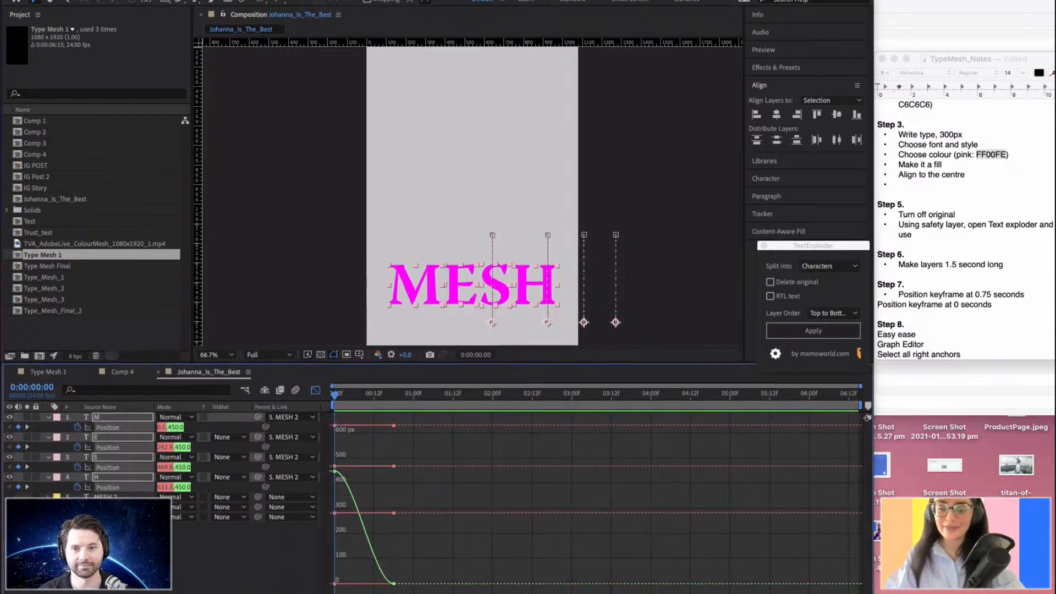
left_click_drag(377, 581, 400, 421)
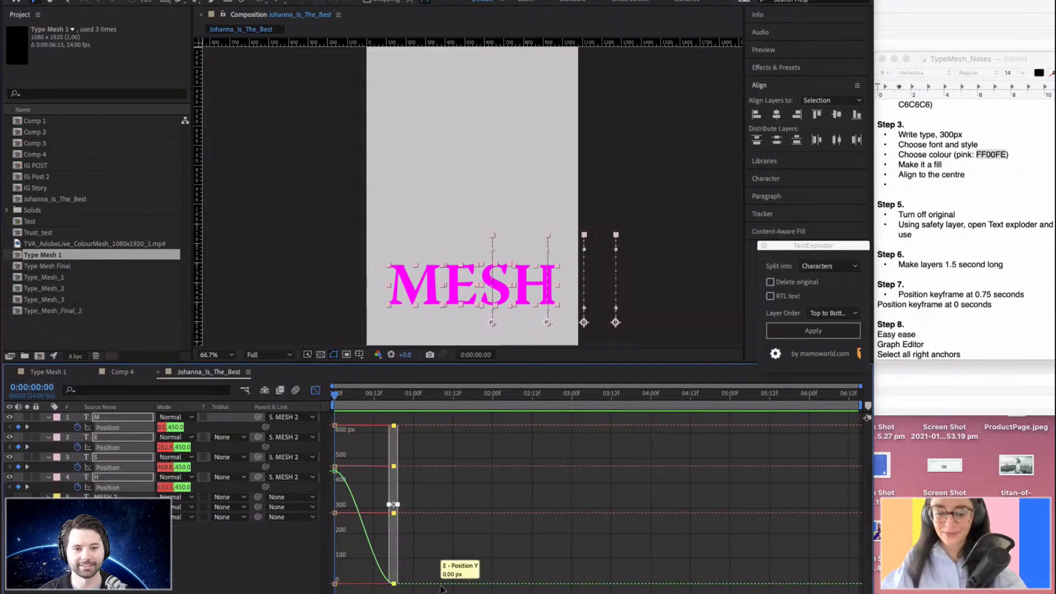
scroll(597, 503, "up", 6)
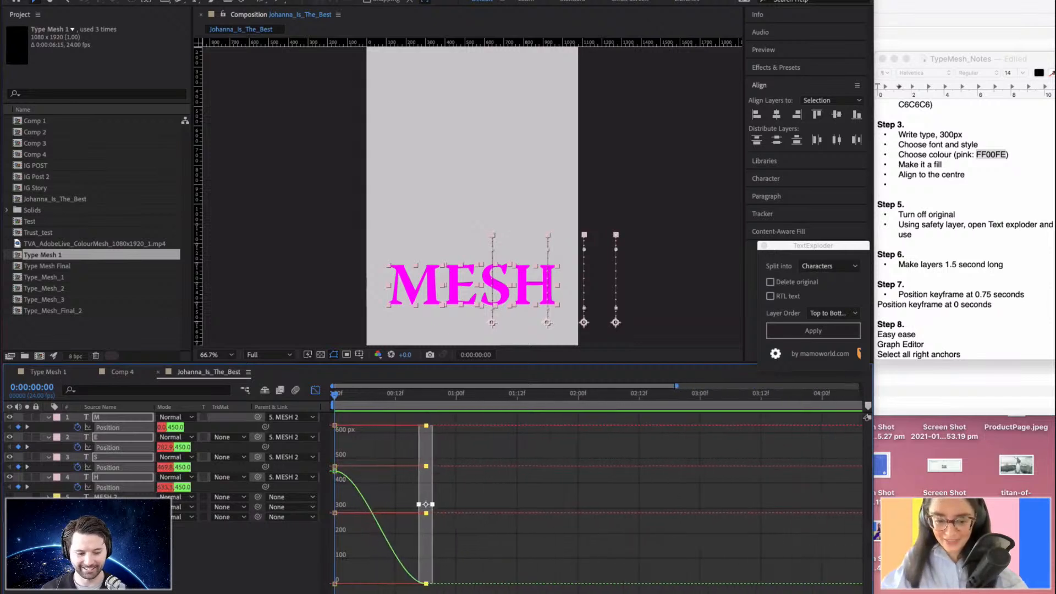
scroll(597, 503, "up", 3)
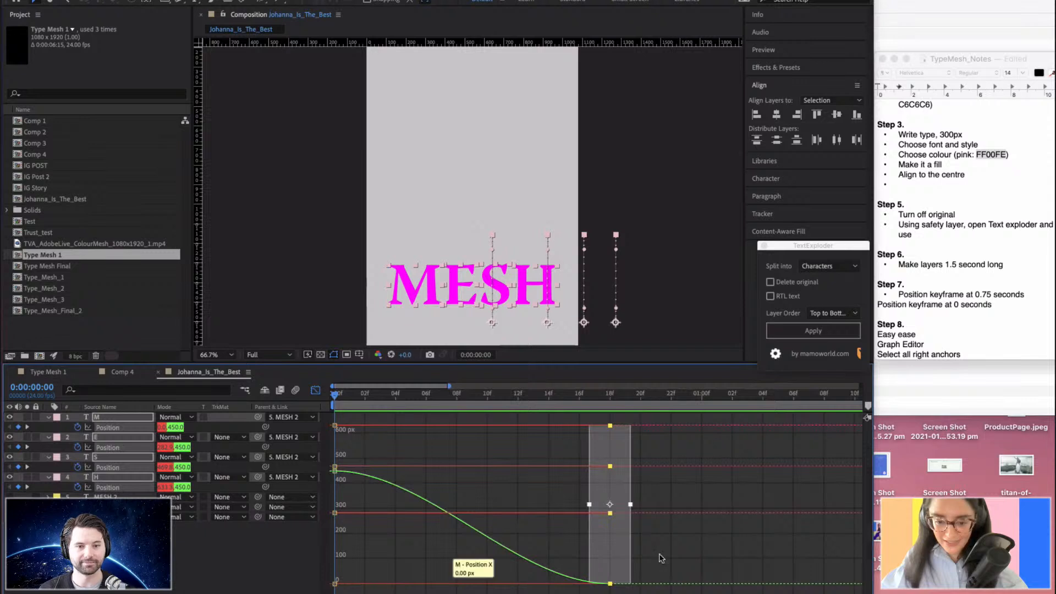
left_click(611, 585)
key("=")
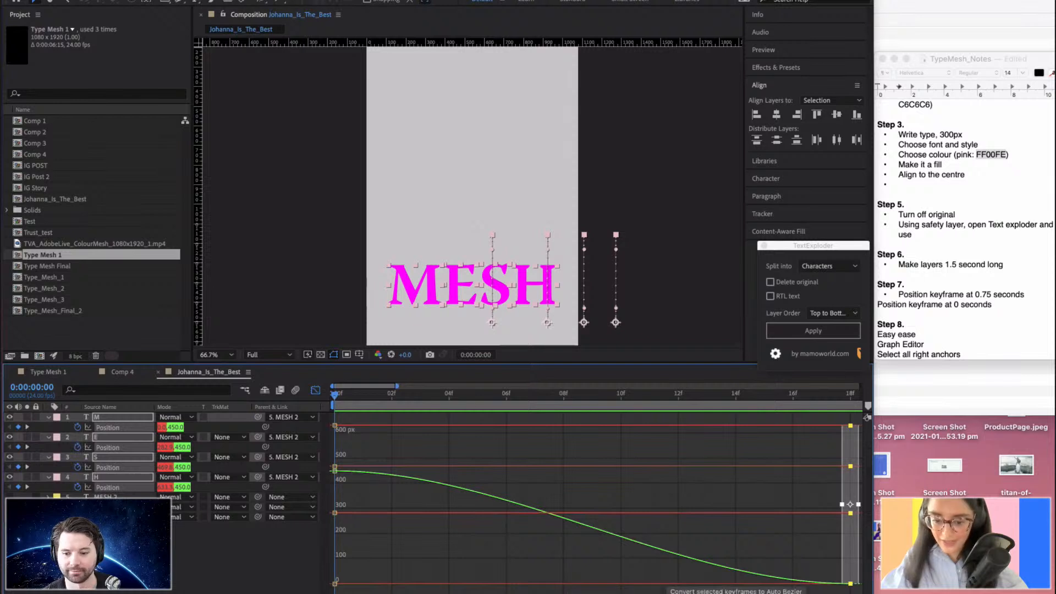
left_click(668, 593)
key("super+z")
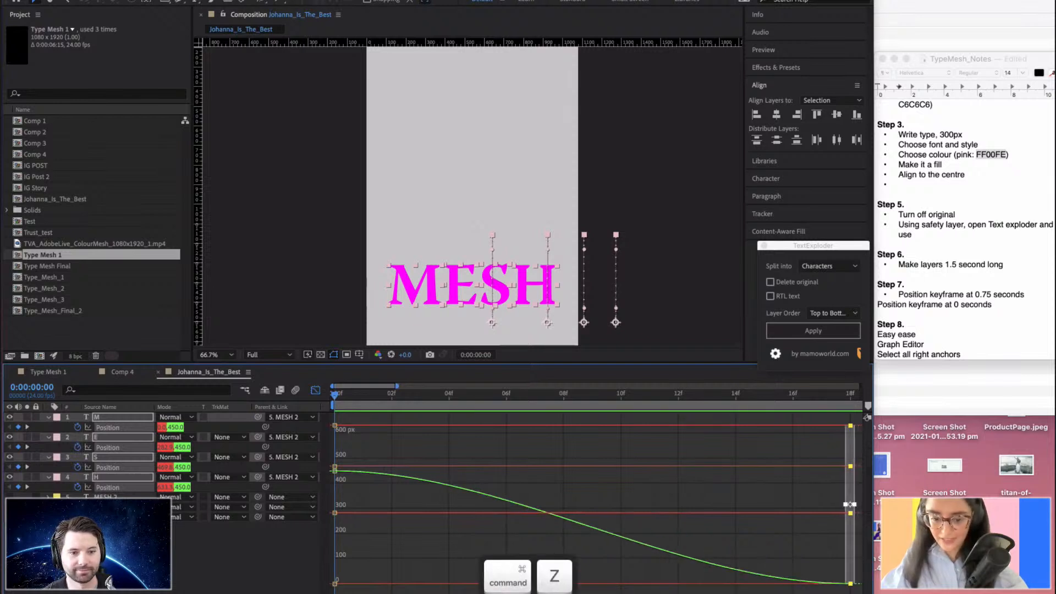
left_click(567, 593)
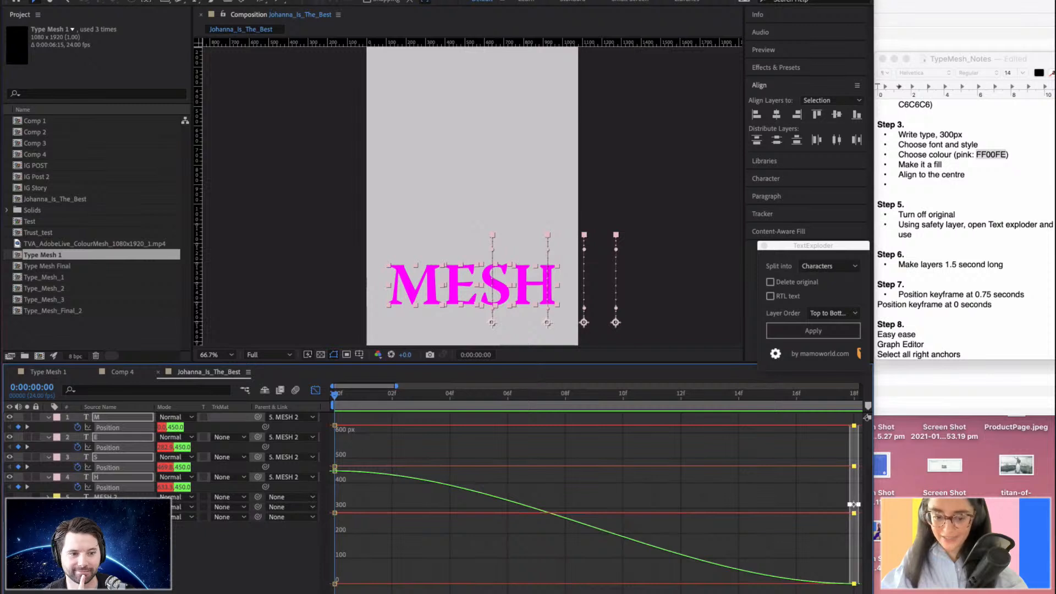
left_click_drag(396, 386, 861, 386)
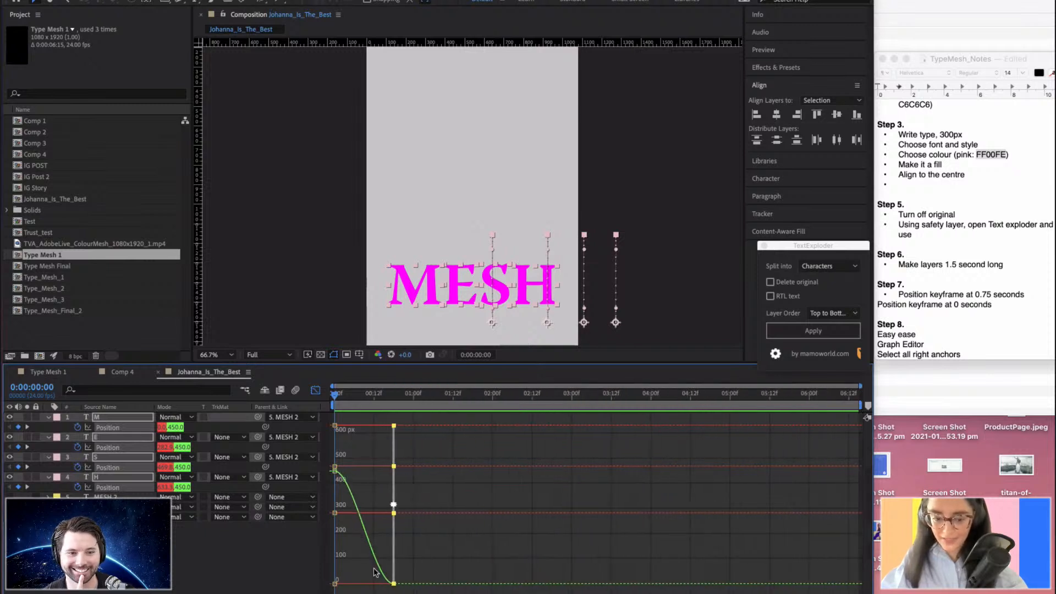
left_click(394, 585)
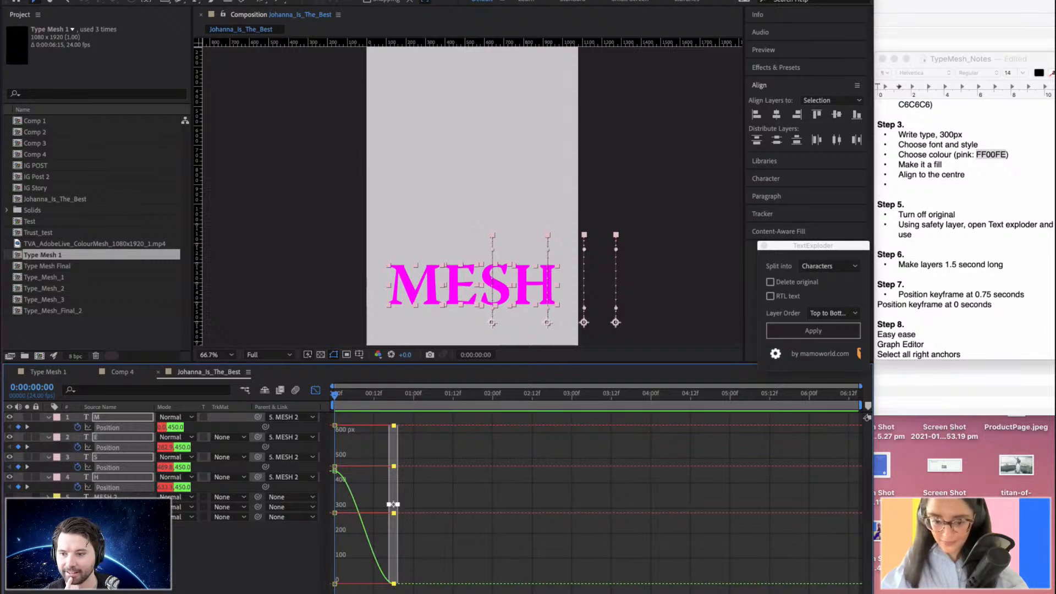
key("super+z")
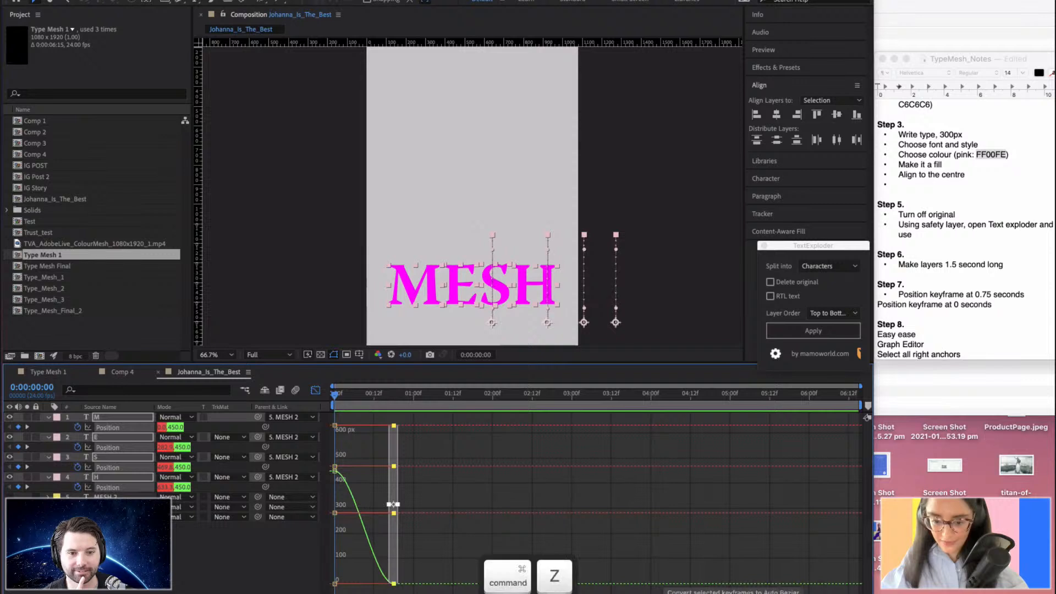
key("super+z")
key("super+z")
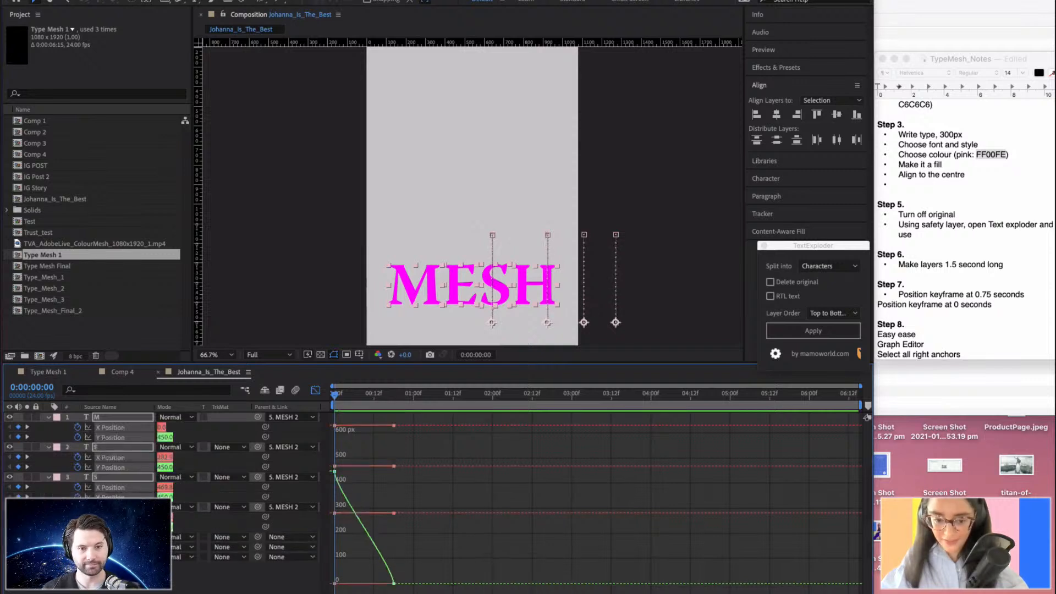
key("super+z")
left_click_drag(417, 592, 368, 576)
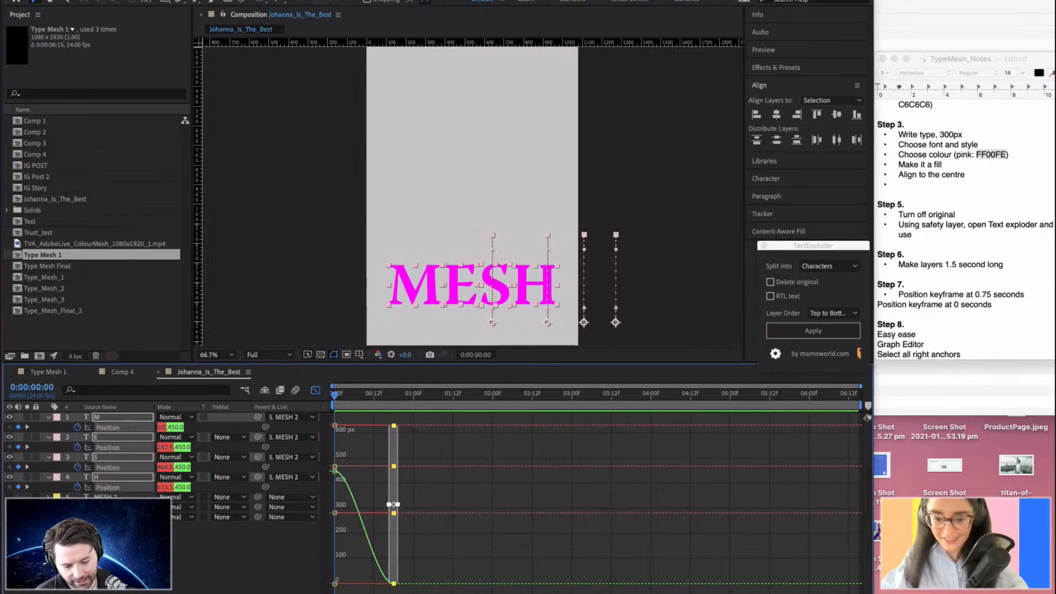
scroll(394, 583, "up", 3)
key("super+z")
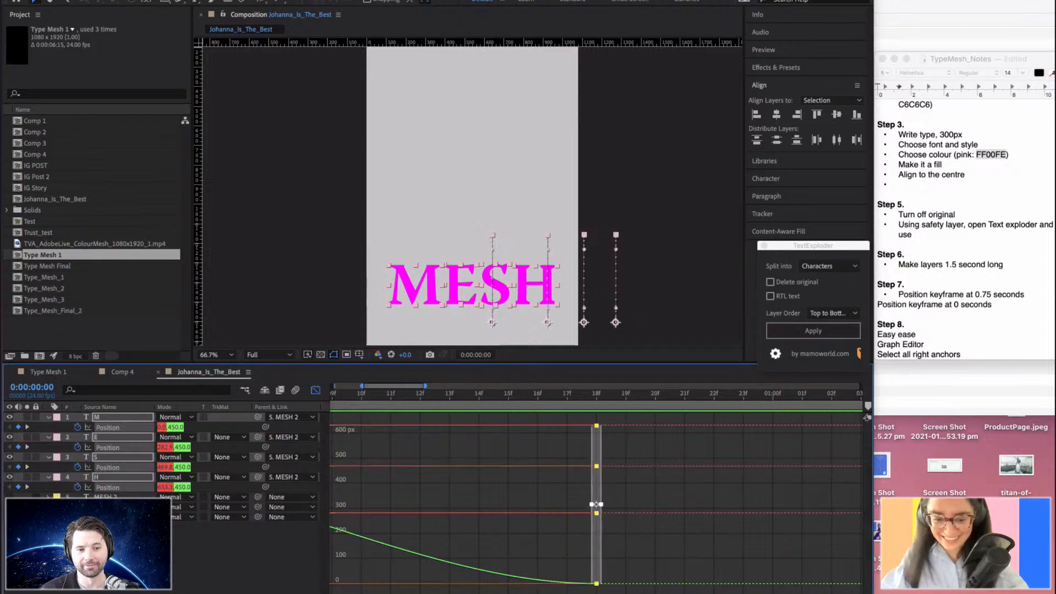
scroll(596, 497, "down", 5)
left_click_drag(404, 593, 377, 577)
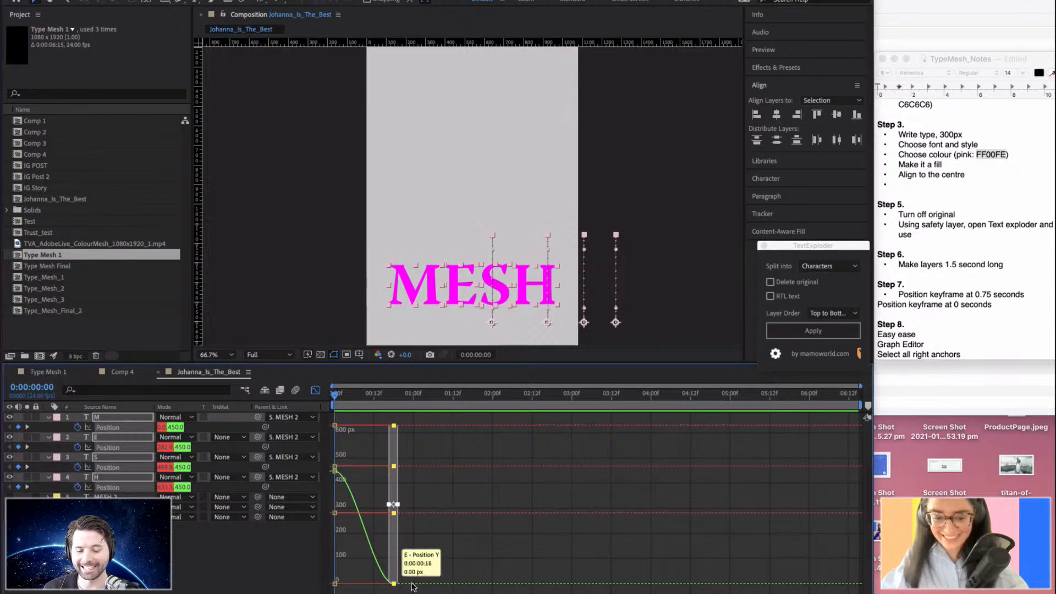
key("super+z")
Separate the Position dimensions of the four letters and select their end keyframes at the bottom of the Y Position curve.
left_click_drag(416, 593, 363, 576)
mouse_move(394, 588)
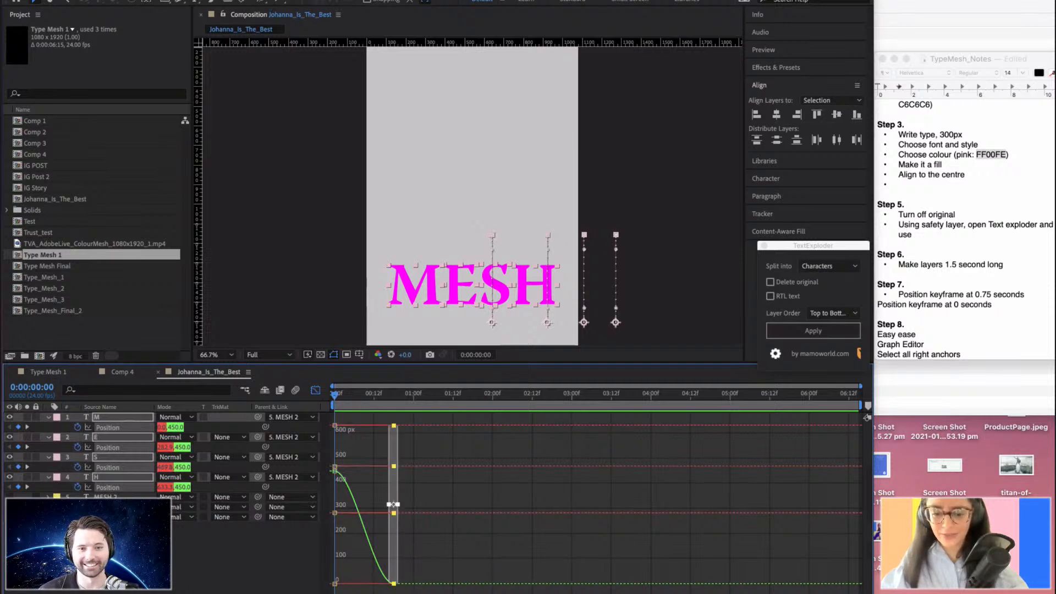
left_click(597, 593)
left_click_drag(410, 592, 371, 577)
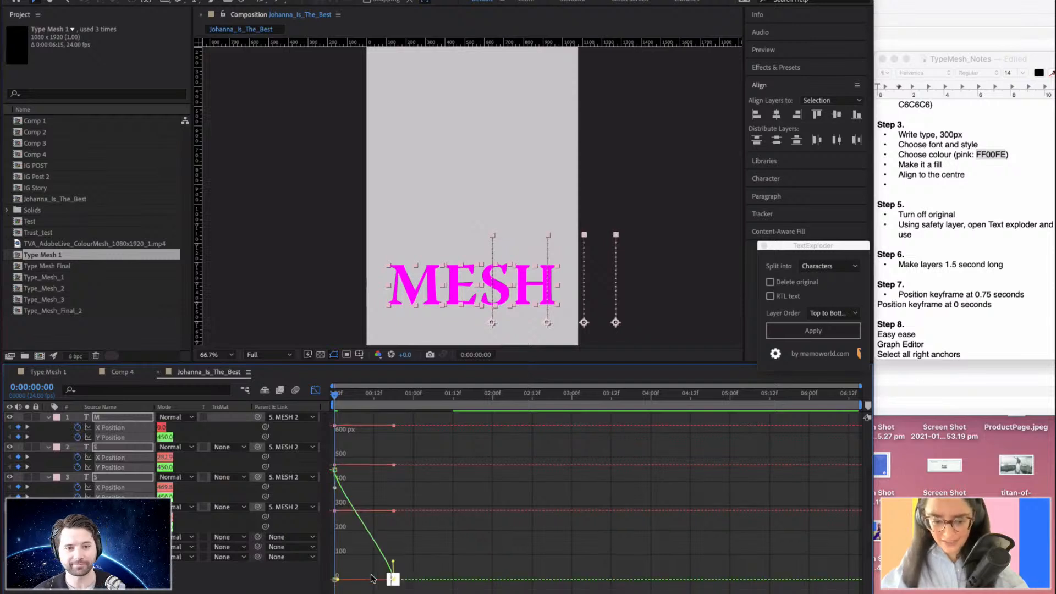
Flatten and extend the end keyframes' incoming handles toward the start for a softer arrival, and preview the motion.
left_click_drag(861, 386, 417, 386)
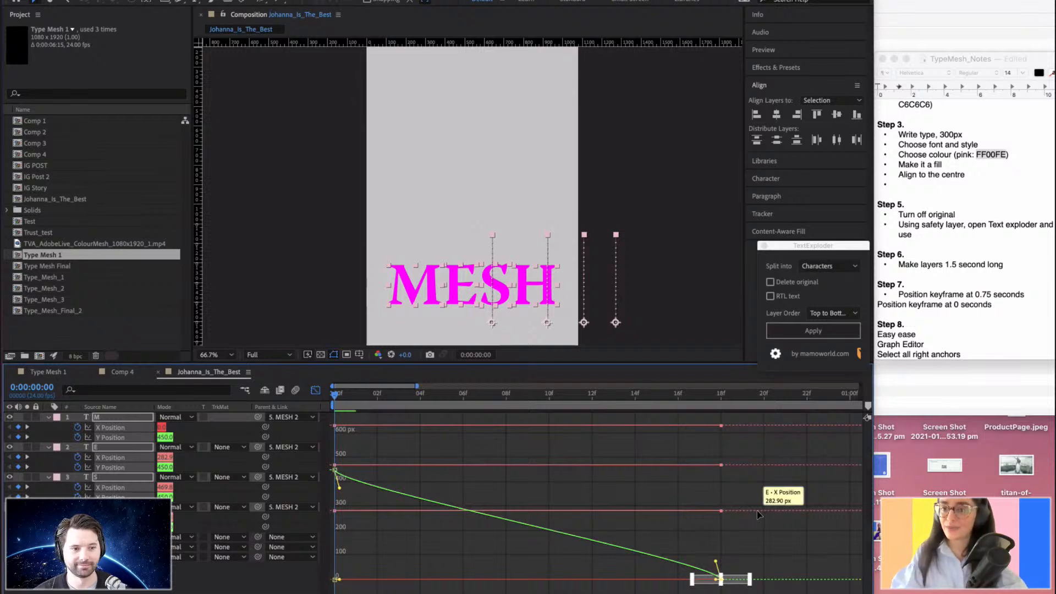
left_click_drag(716, 580, 574, 587)
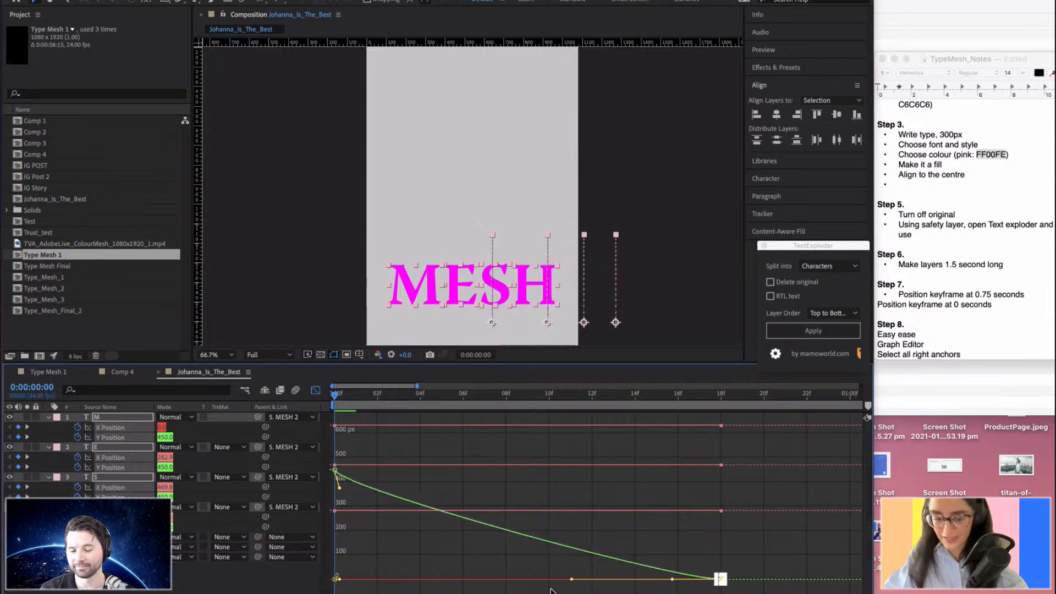
scroll(378, 589, "down", 8)
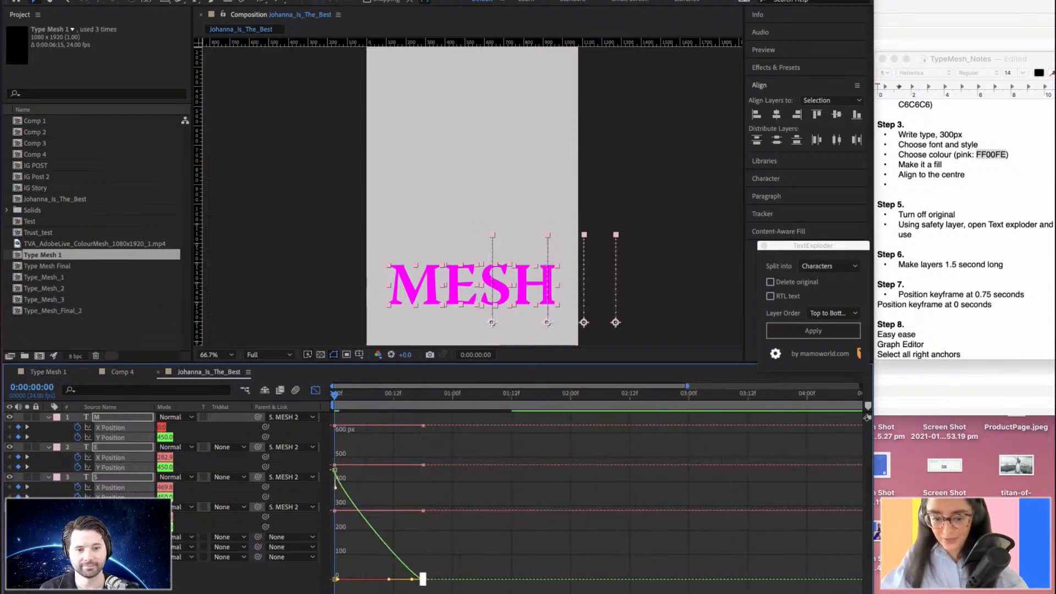
left_click_drag(370, 585, 361, 584)
key("space")
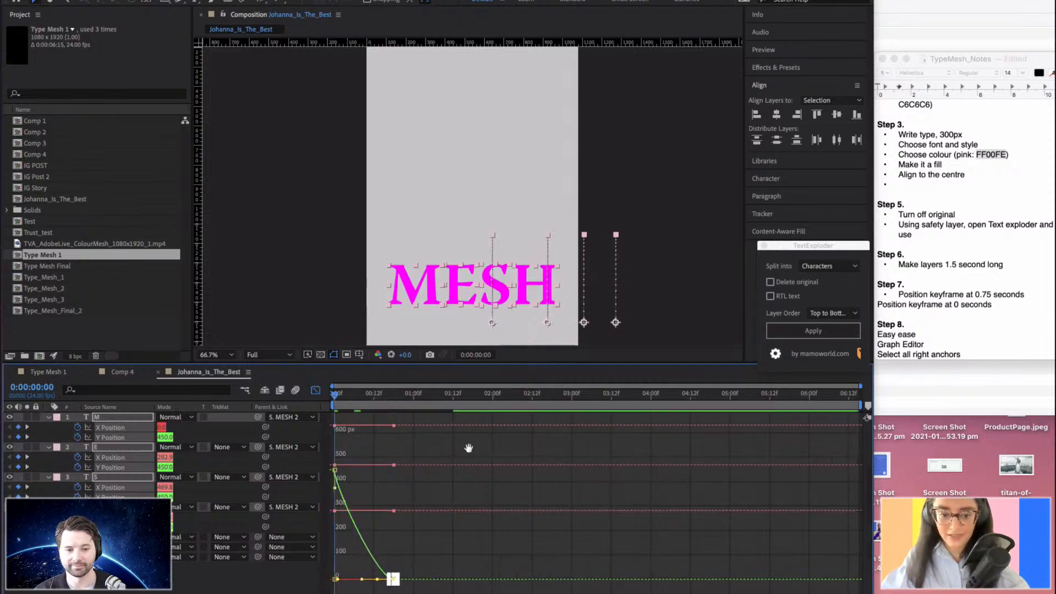
key("space")
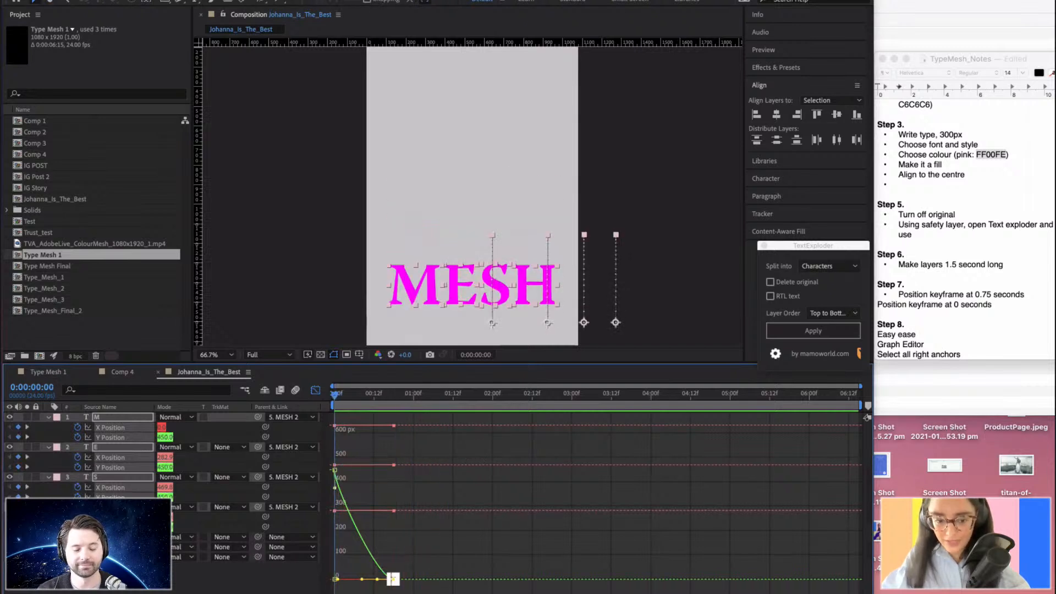
Shorten the end keyframes' incoming Y Position handle slightly and play back the revised letter rise.
left_click_drag(362, 580, 368, 579)
key("space")
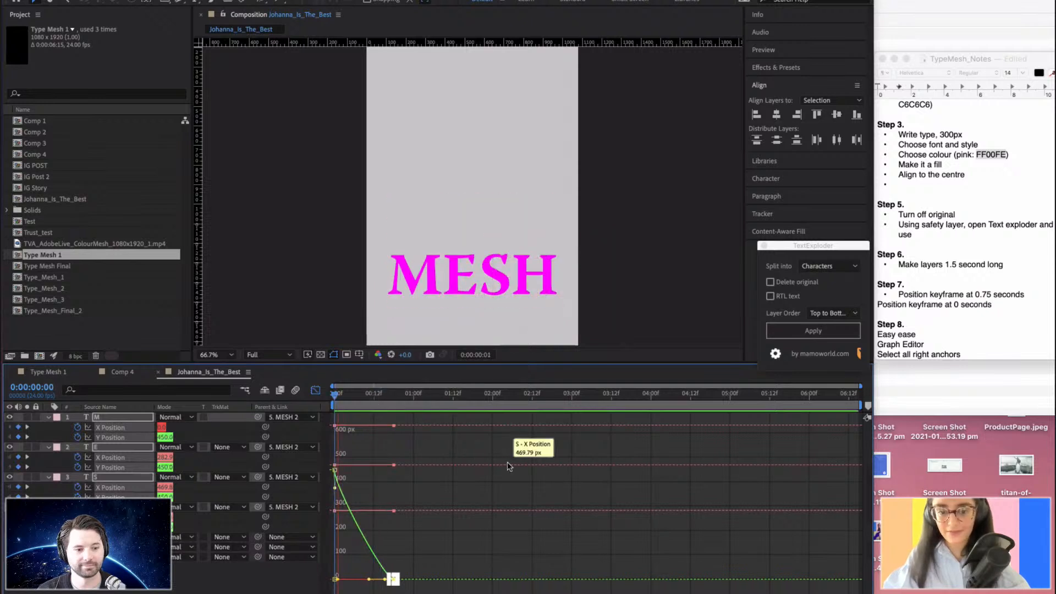
left_click(417, 406)
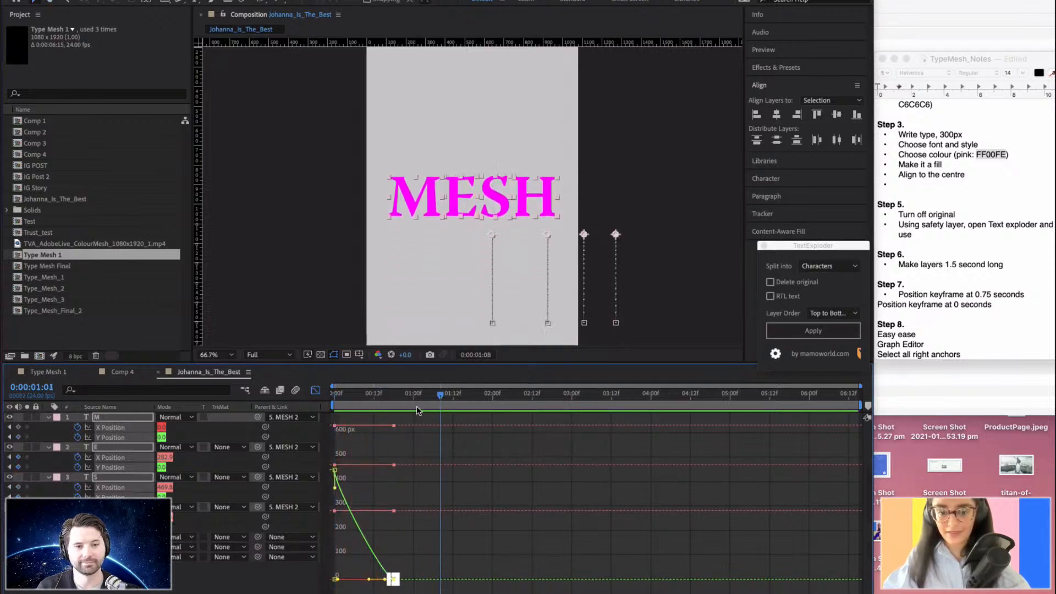
key("space")
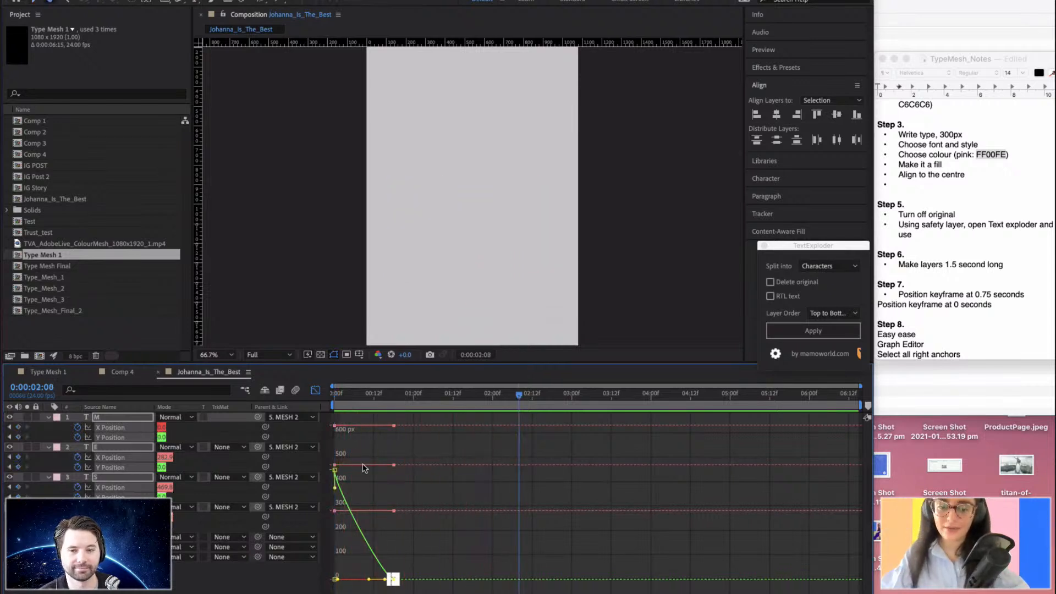
Leave the Graph Editor, collapse the keyframed properties of all layers, and clear the selection.
left_click(315, 390)
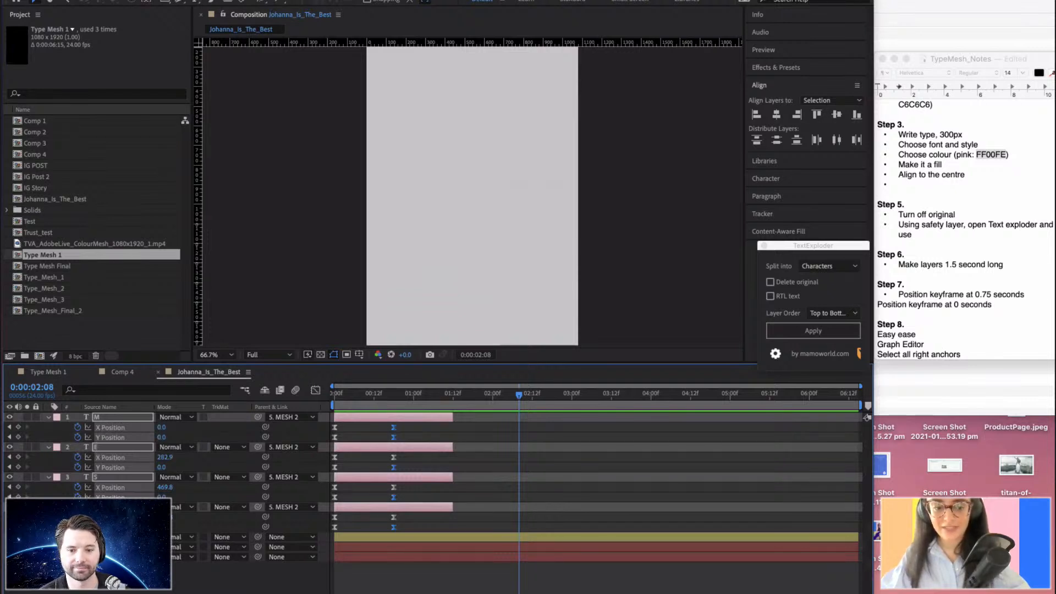
left_click(38, 436)
key("super+a")
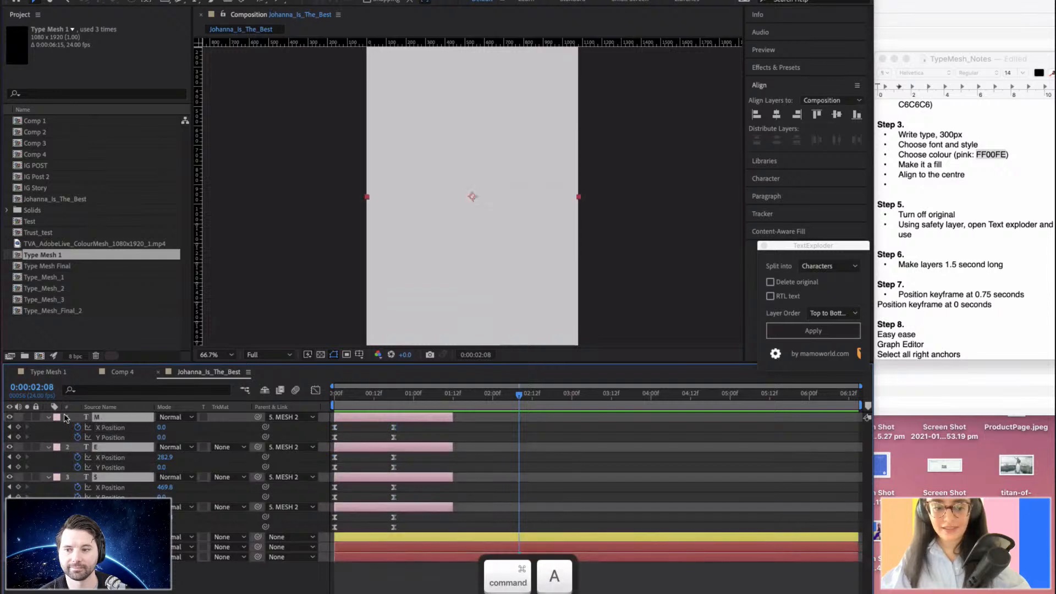
key("u")
left_click(219, 491)
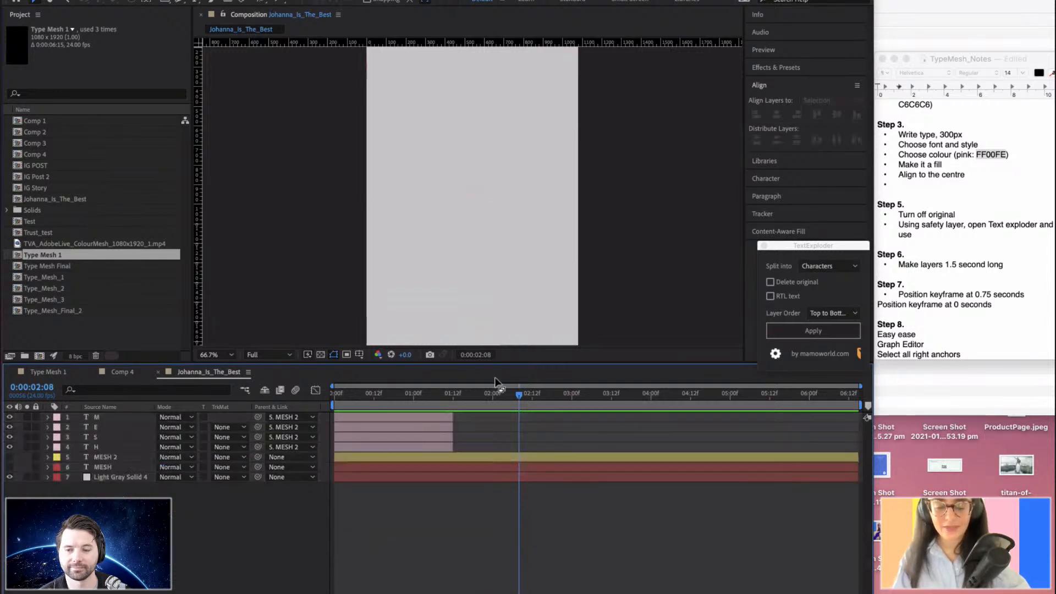
Return to 0:00:00:00 and reveal the keyframed X and Y Position properties of the M, E, S and H layers.
left_click(330, 391)
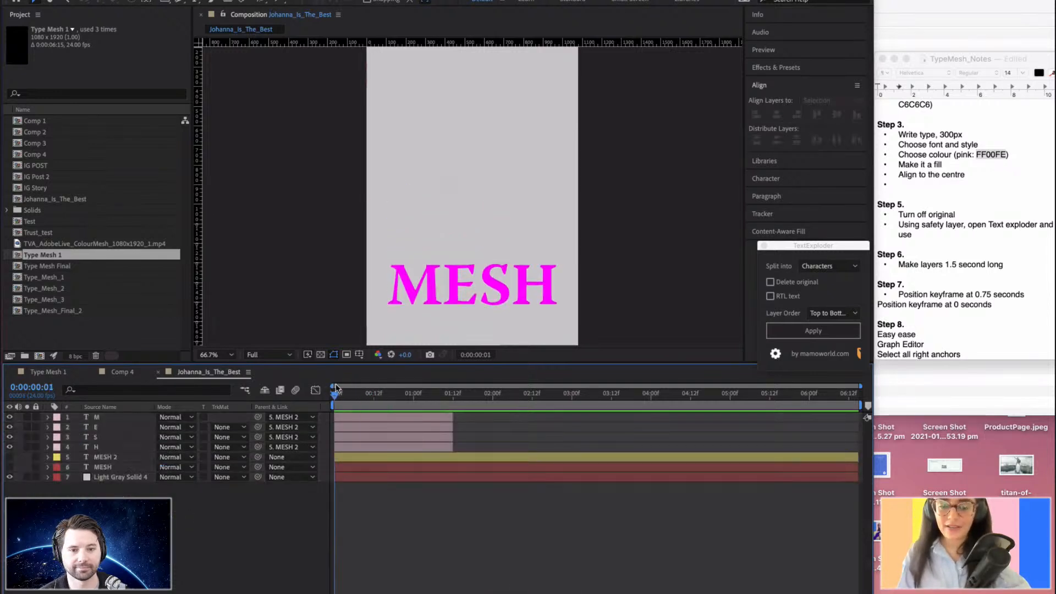
left_click_drag(336, 389, 318, 388)
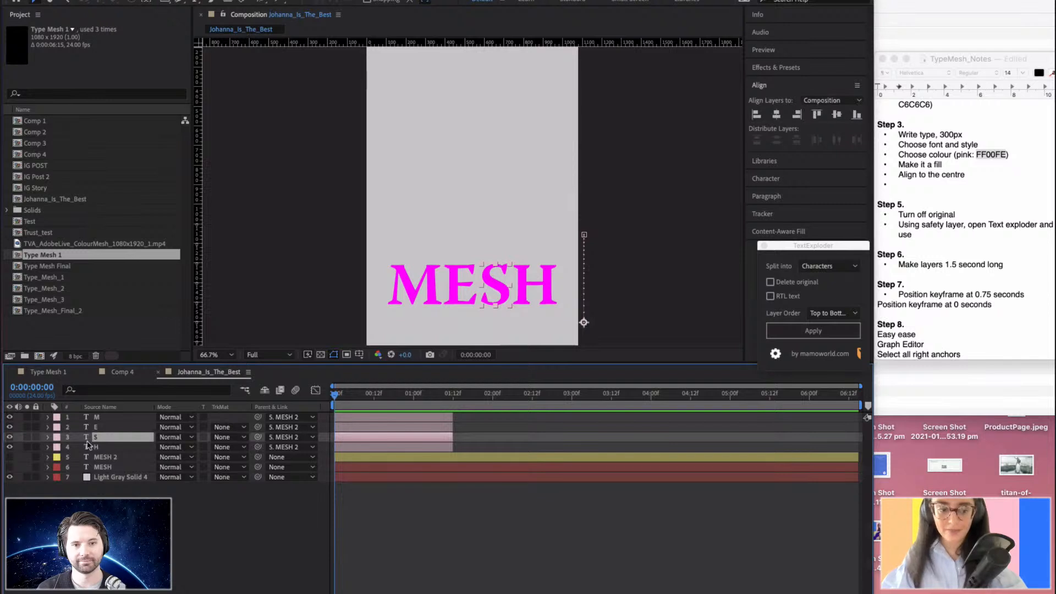
left_click(106, 447, "shift")
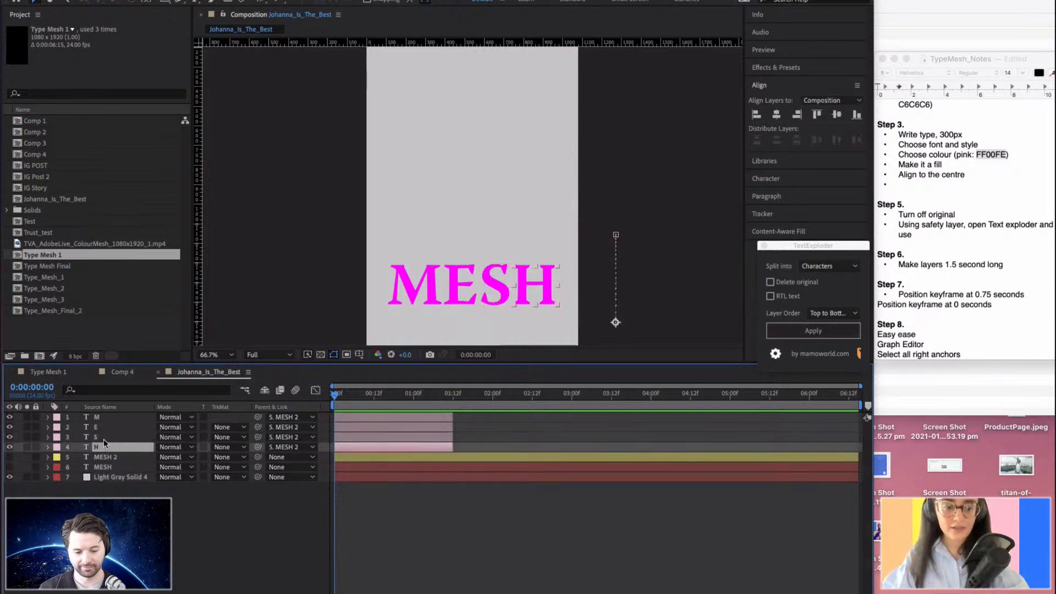
left_click(102, 427, "shift")
left_click(102, 418, "shift")
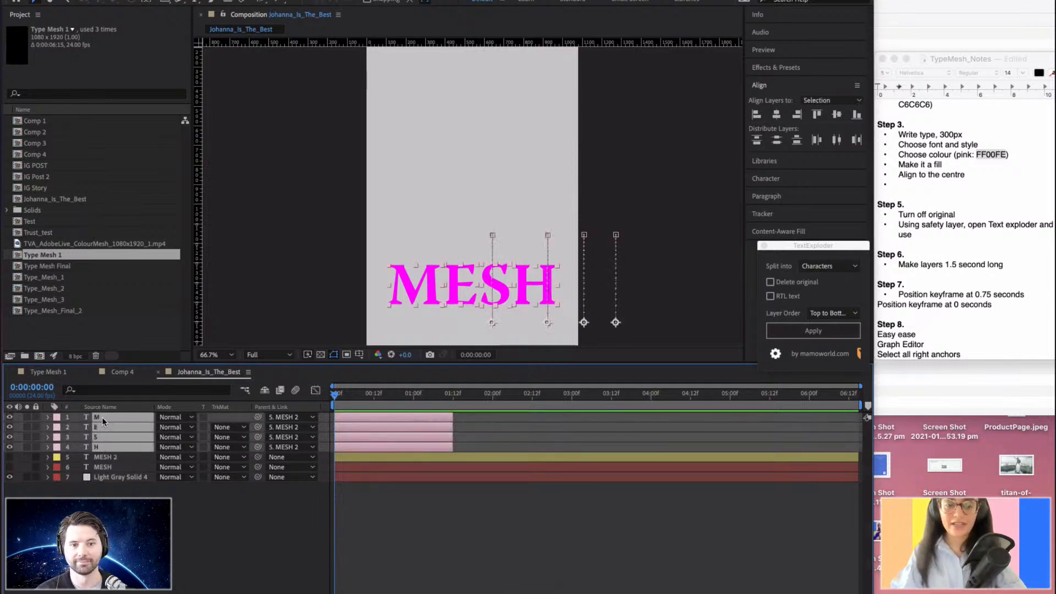
key("u")
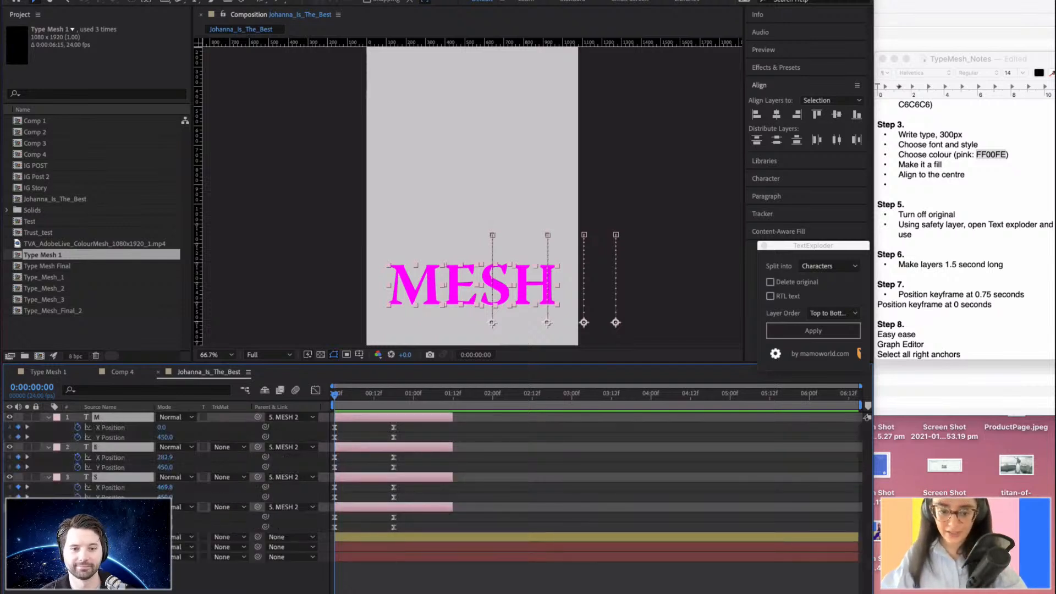
Stagger the E, S and H layers by four frames each, starting them at 0:00:00:04, 0:00:00:08 and 0:00:00:12.
left_click_drag(861, 387, 503, 386)
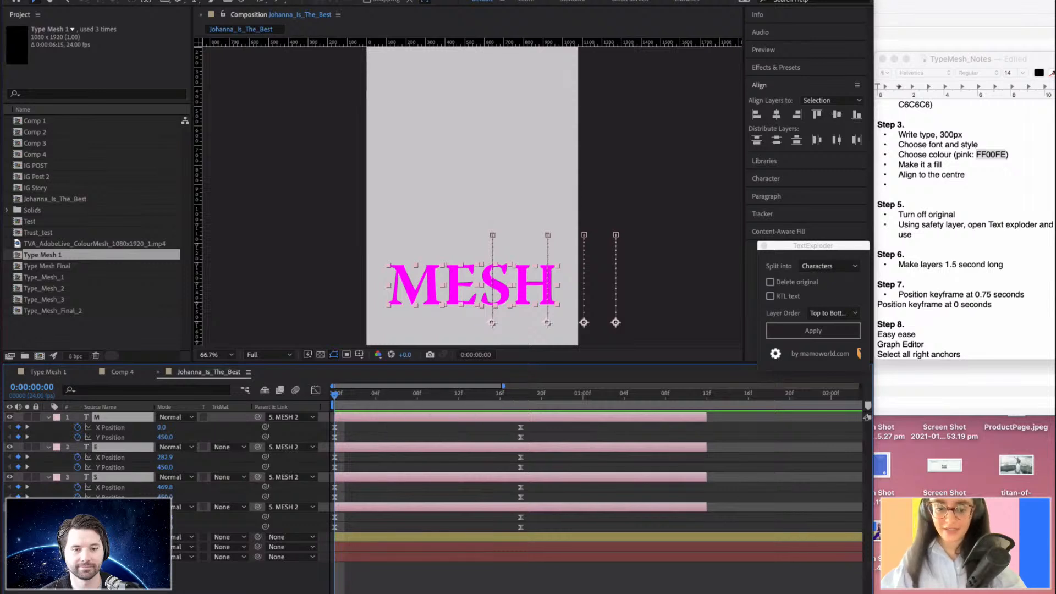
left_click(440, 576)
left_click(377, 393)
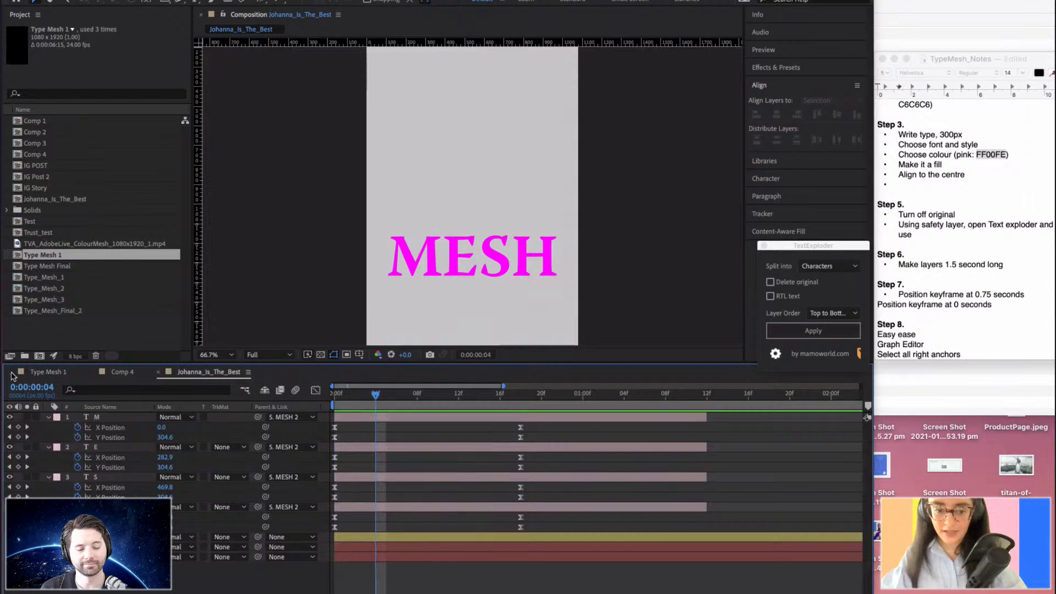
left_click(38, 373)
left_click(209, 372)
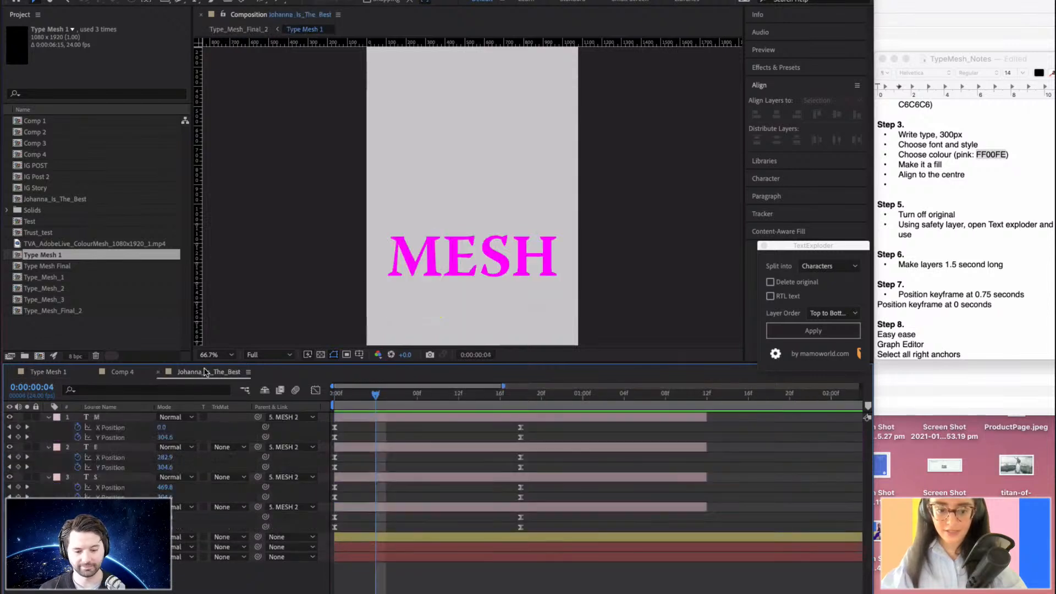
left_click_drag(354, 450, 389, 449)
left_click(415, 398)
left_click_drag(348, 479, 430, 479)
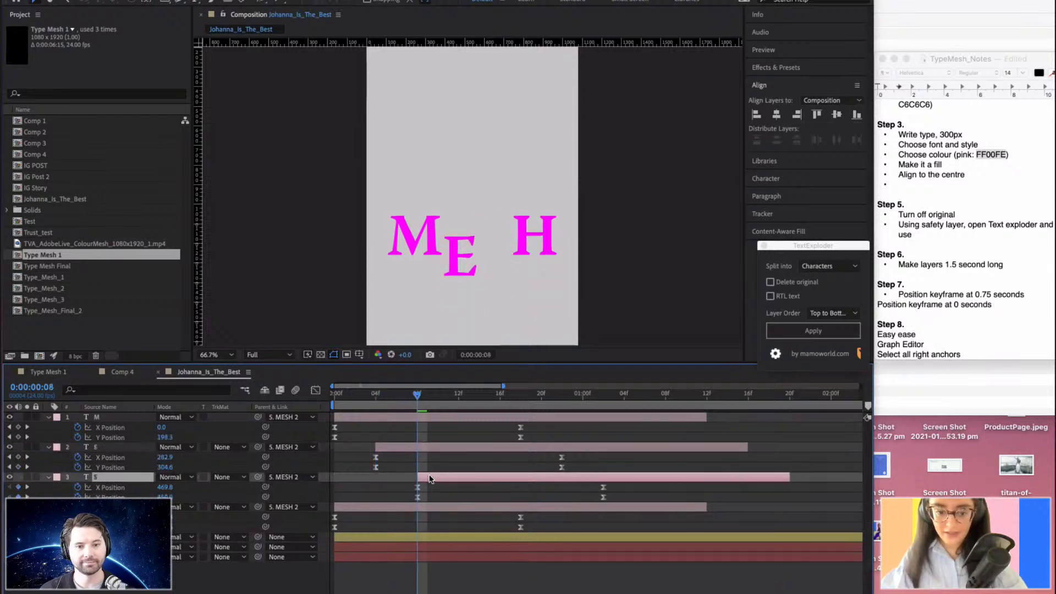
left_click(458, 396)
left_click_drag(363, 508, 483, 504)
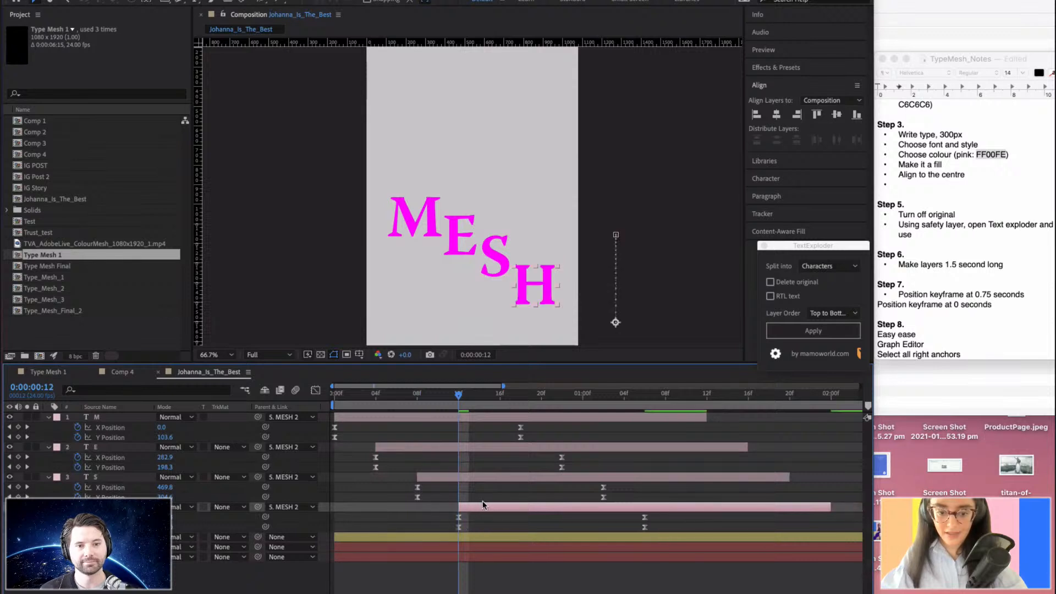
Trim the ends of the E, S and H layers to 0:00:01:12, matching the M layer's end.
left_click(707, 395)
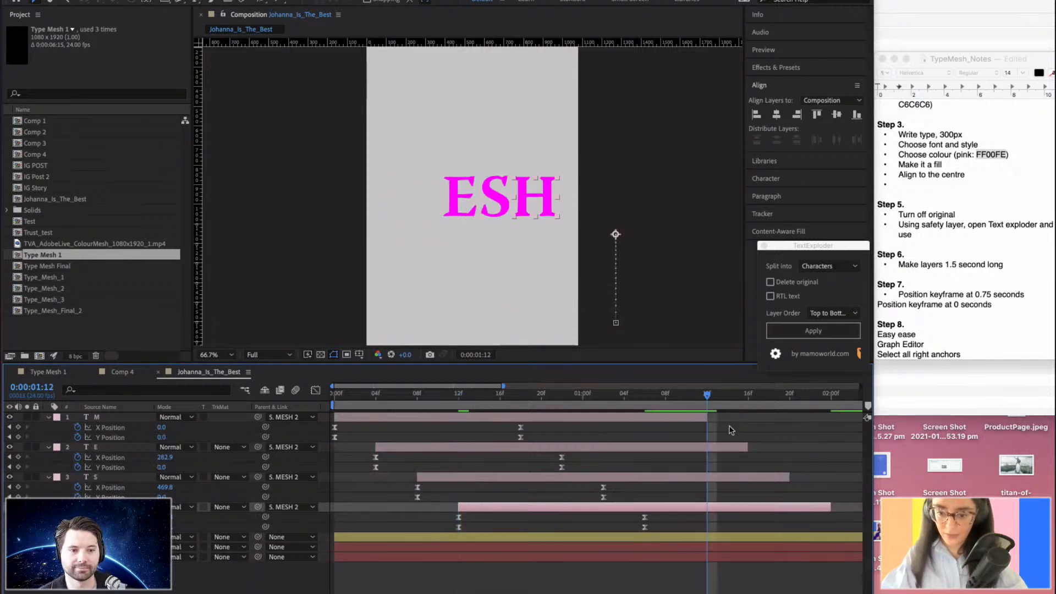
left_click(743, 447)
left_click(740, 477, "shift")
left_click(737, 507, "shift")
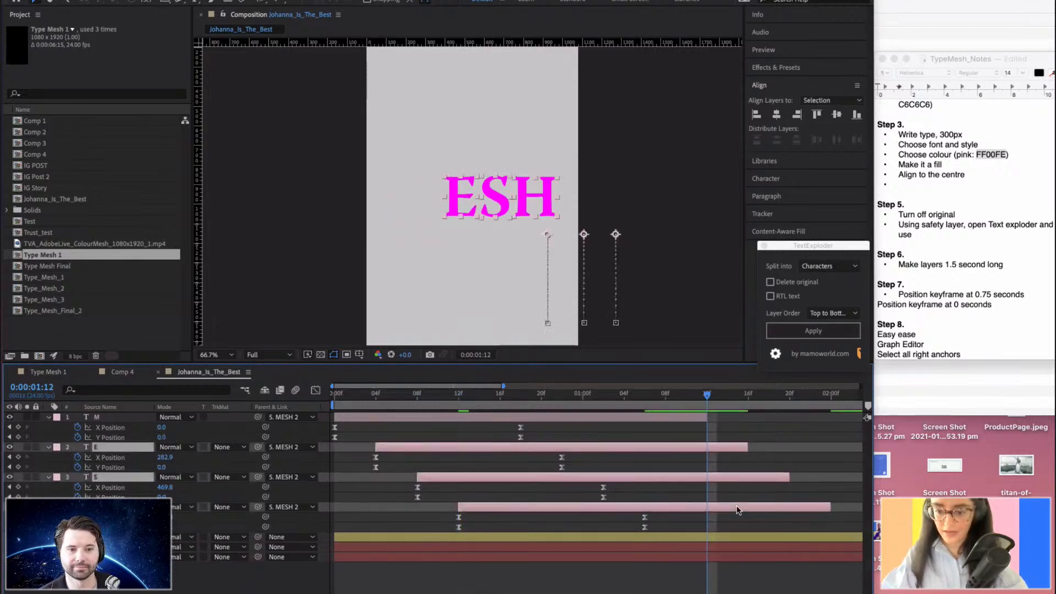
key("alt+bracketright")
left_click_drag(715, 448, 707, 447)
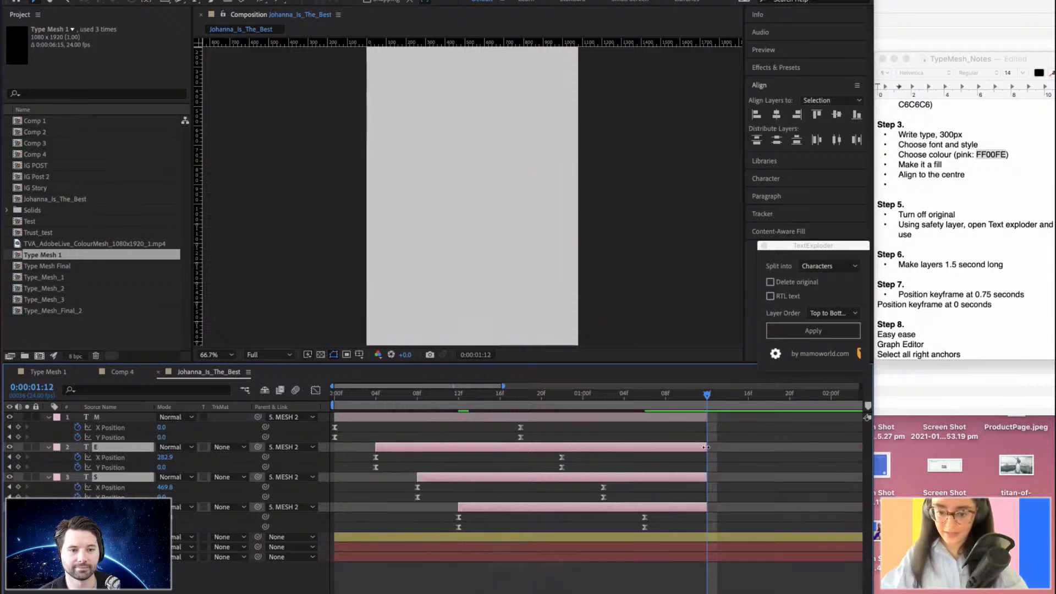
Play the staggered letter rise from the start of the composition.
key("Home")
key("space")
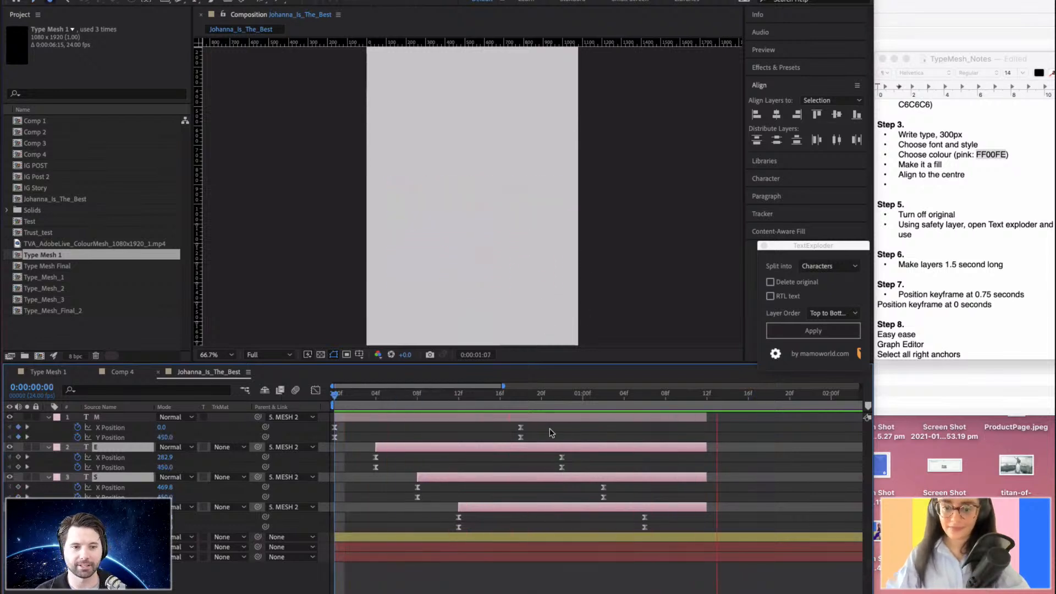
key("space")
key("space")
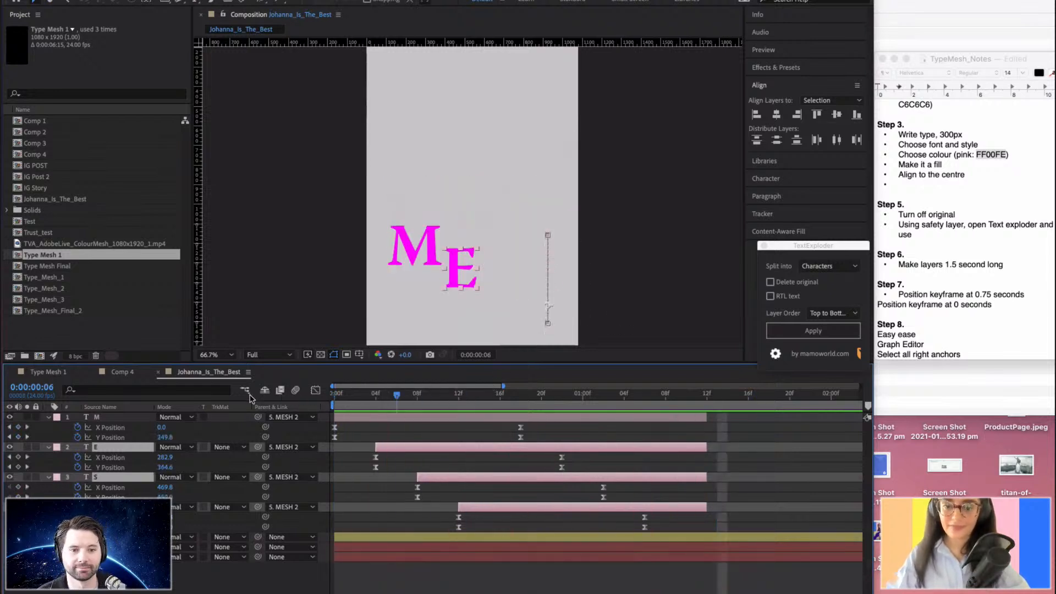
key("space")
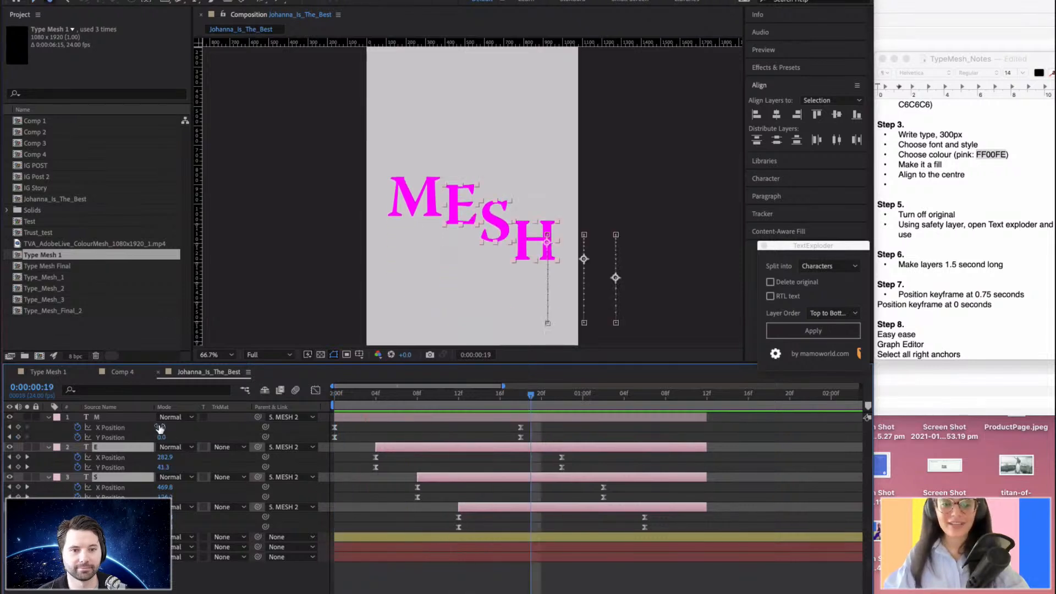
Collapse the keyframed properties of all layers and clear the selection.
key("super+a")
left_click(50, 418)
left_click(229, 545)
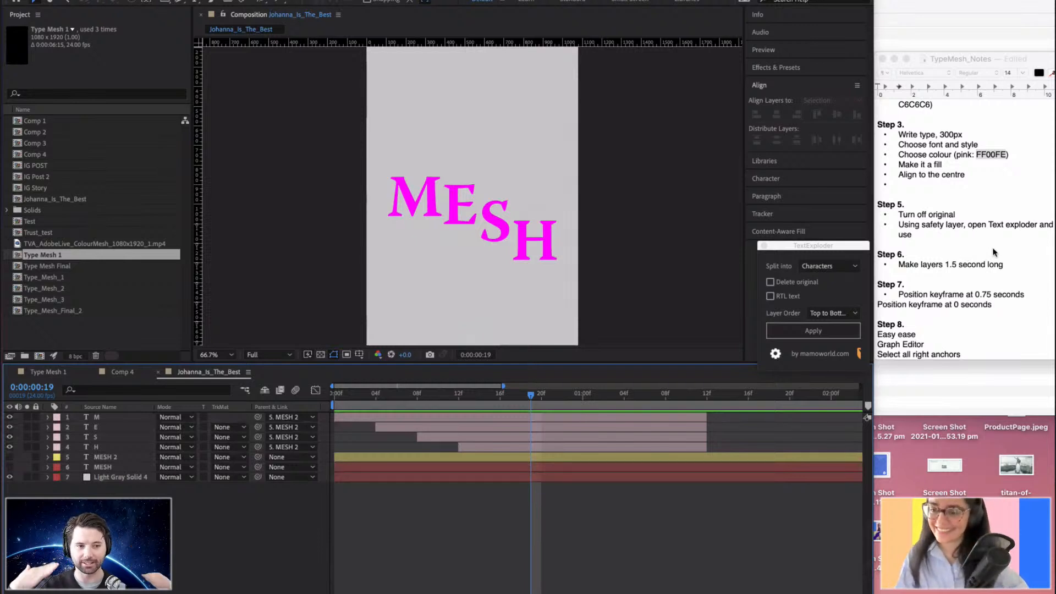
Read Steps 9 to 14 in the TypeMesh_Notes document and replay the letter animation from the start.
scroll(993, 253, "down", 5)
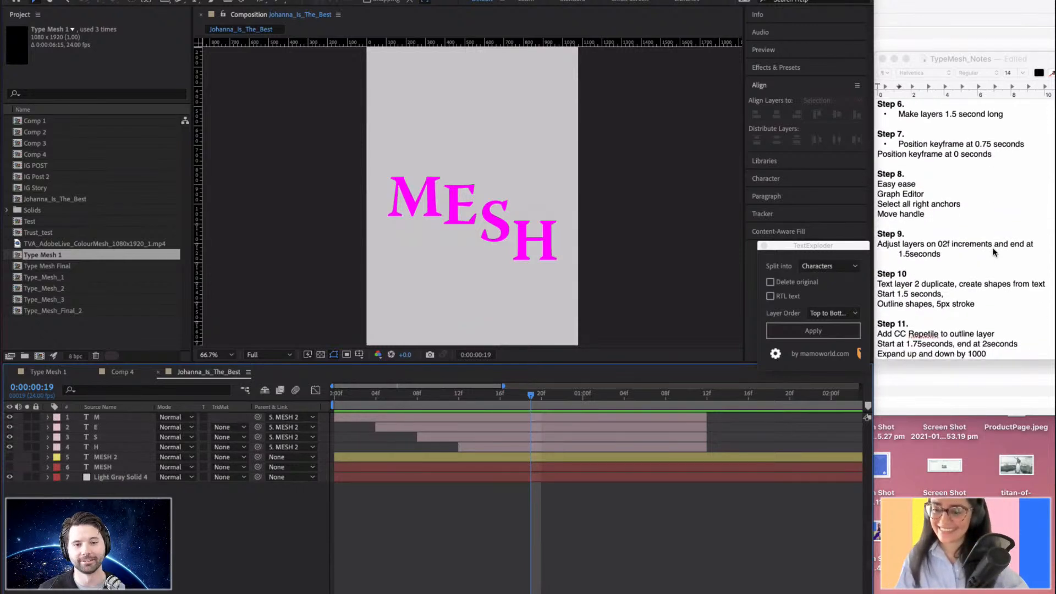
scroll(993, 253, "down", 4)
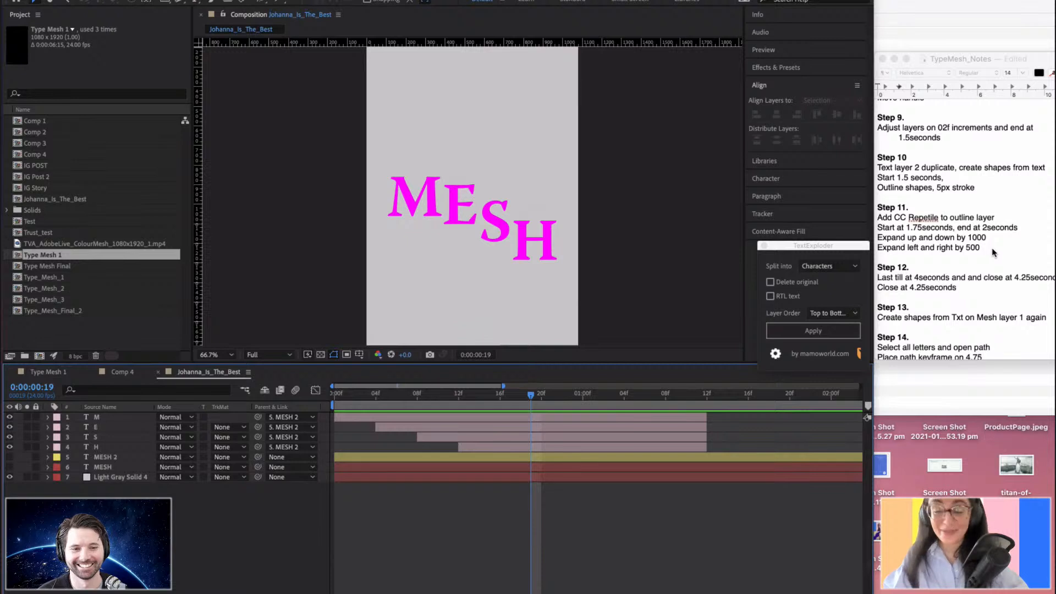
scroll(992, 247, "down", 1)
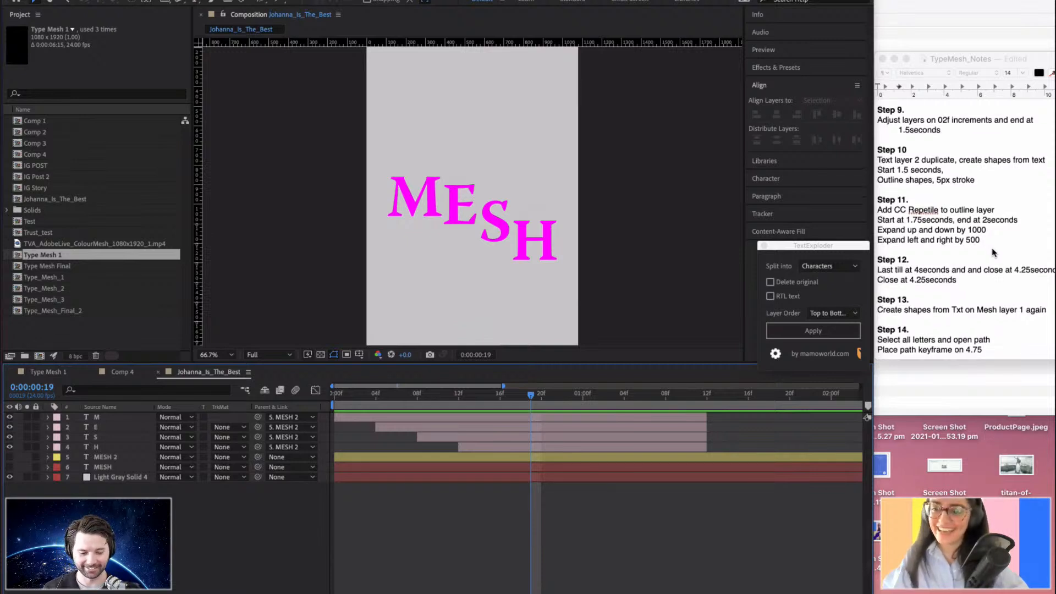
key("space")
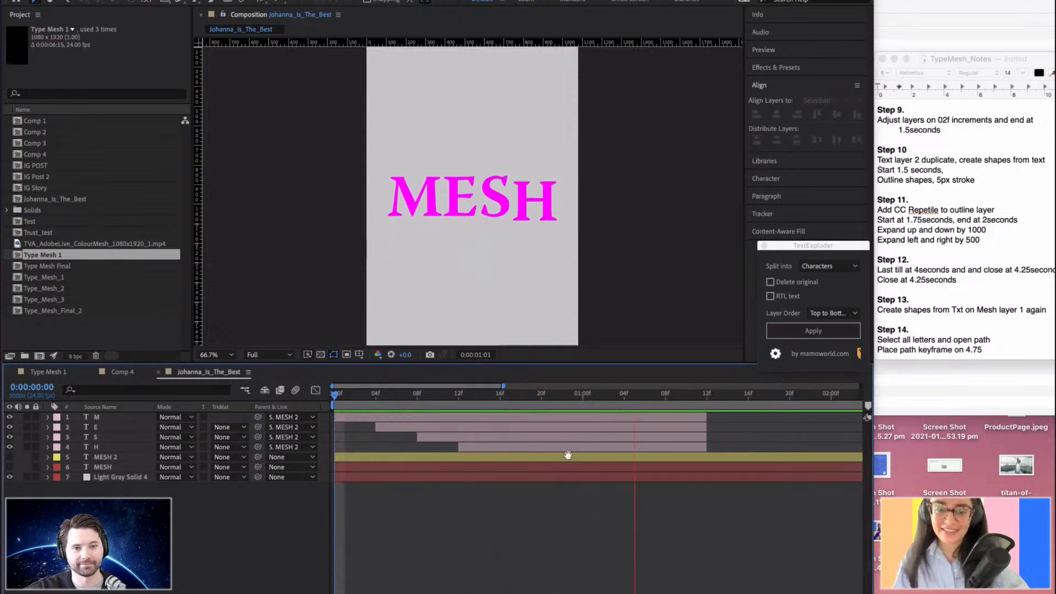
Open the Type Mesh 1 reference composition and review how its MESH 2 Outlines layer animates after the letters.
left_click(46, 372)
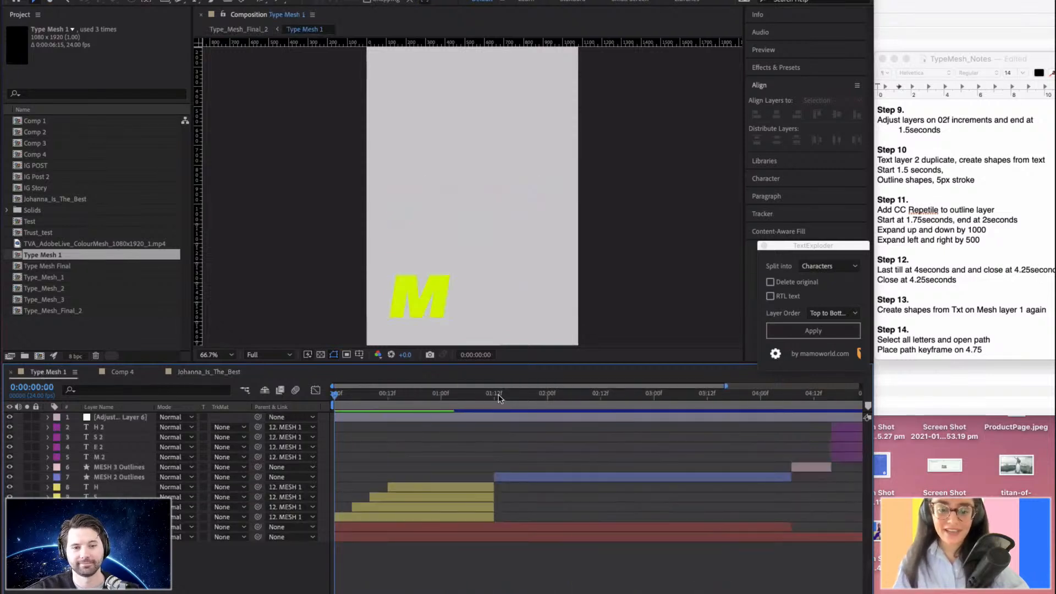
key("space")
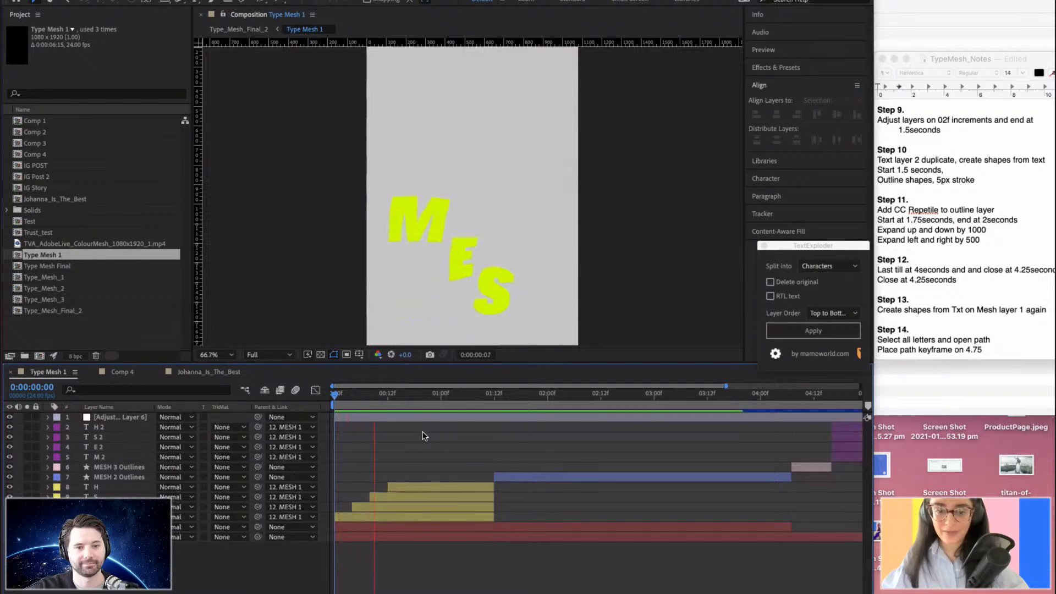
key("space")
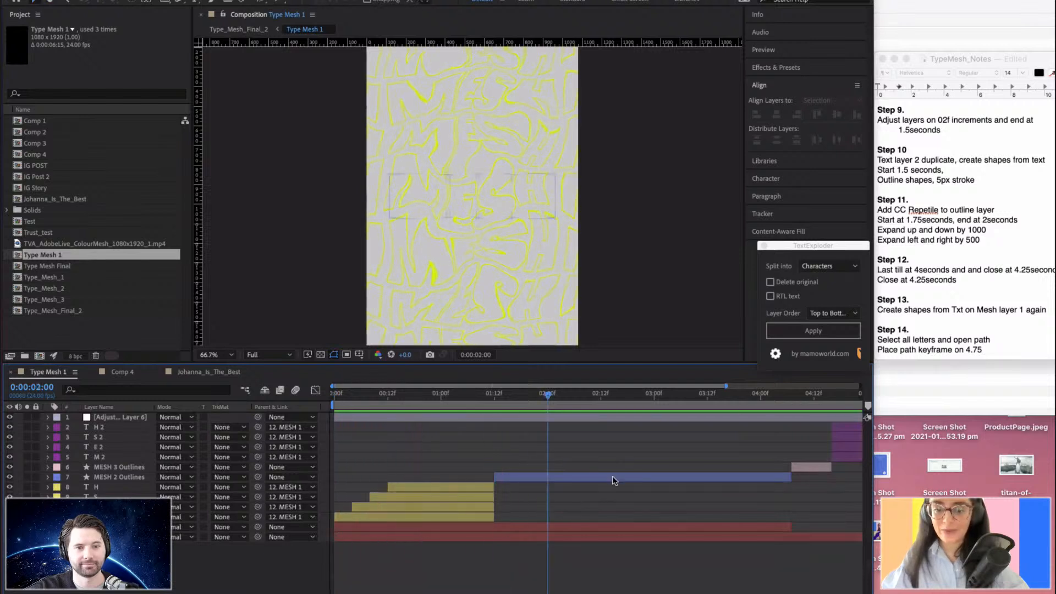
left_click(615, 479)
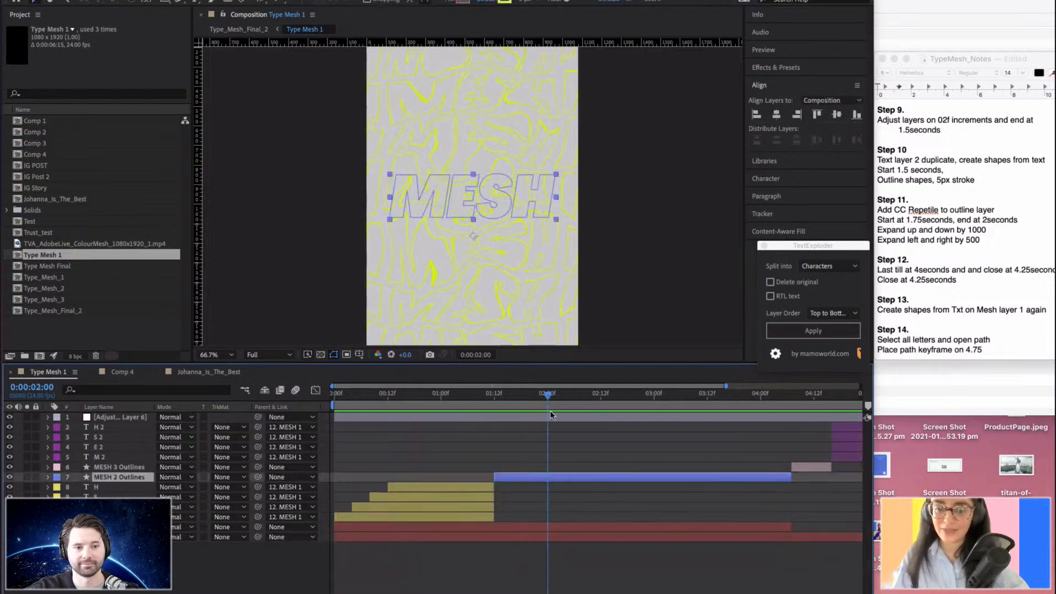
left_click(477, 394)
key("space")
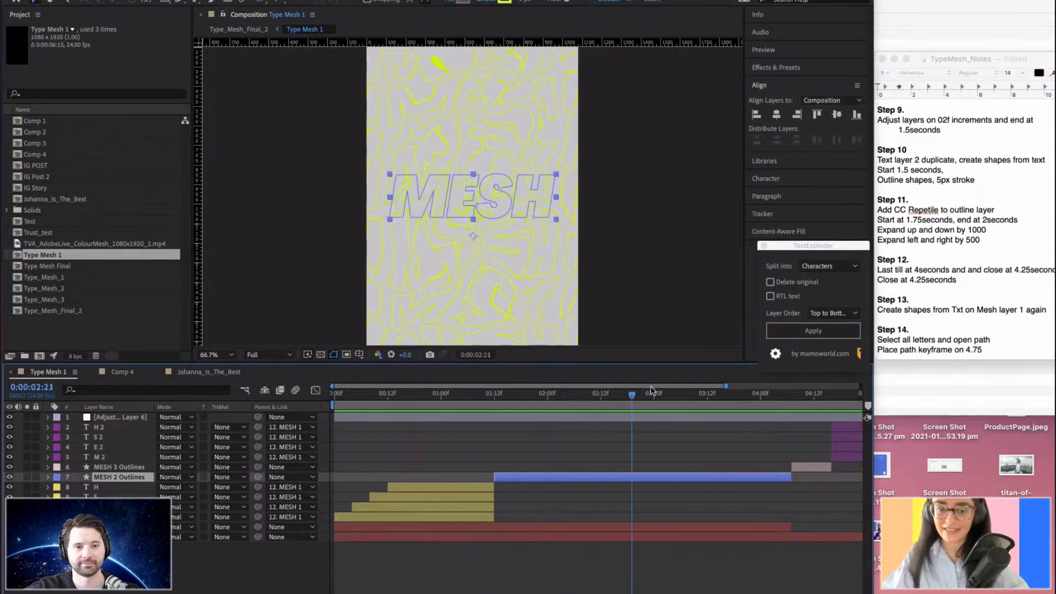
key("space")
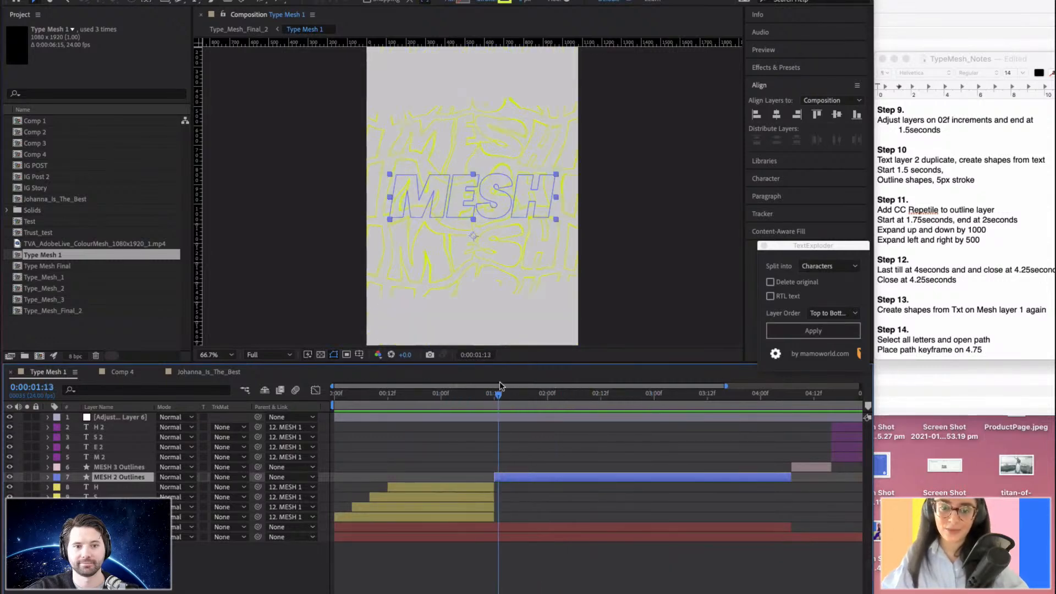
Back in the magenta MESH composition, duplicate the MESH 2 text layer, move the copy above all layers and label it Aqua.
left_click(212, 372)
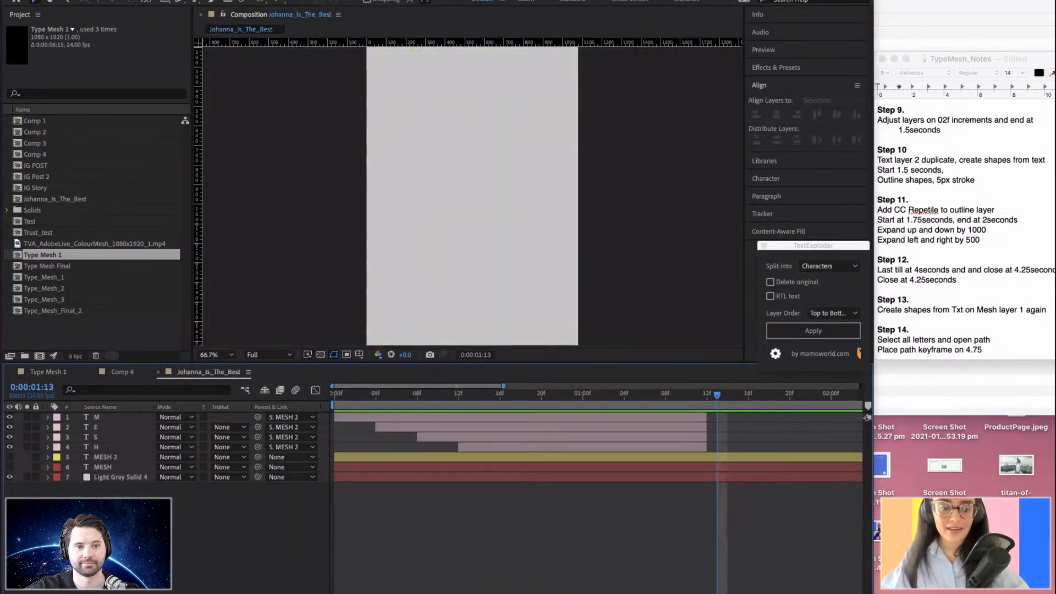
left_click(113, 459)
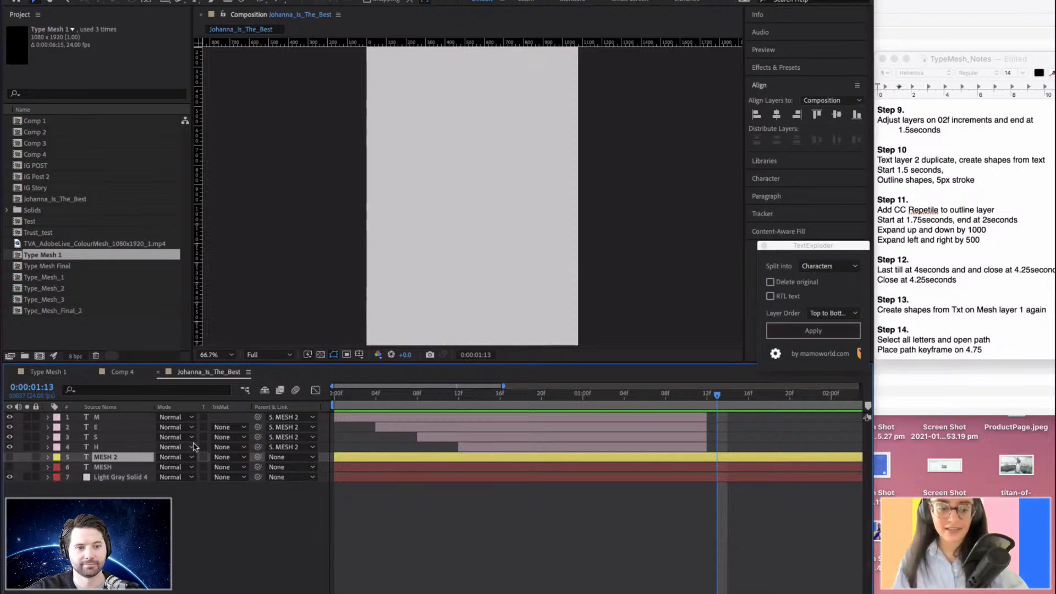
key("super+d")
left_click_drag(108, 461, 110, 418)
left_click(55, 415)
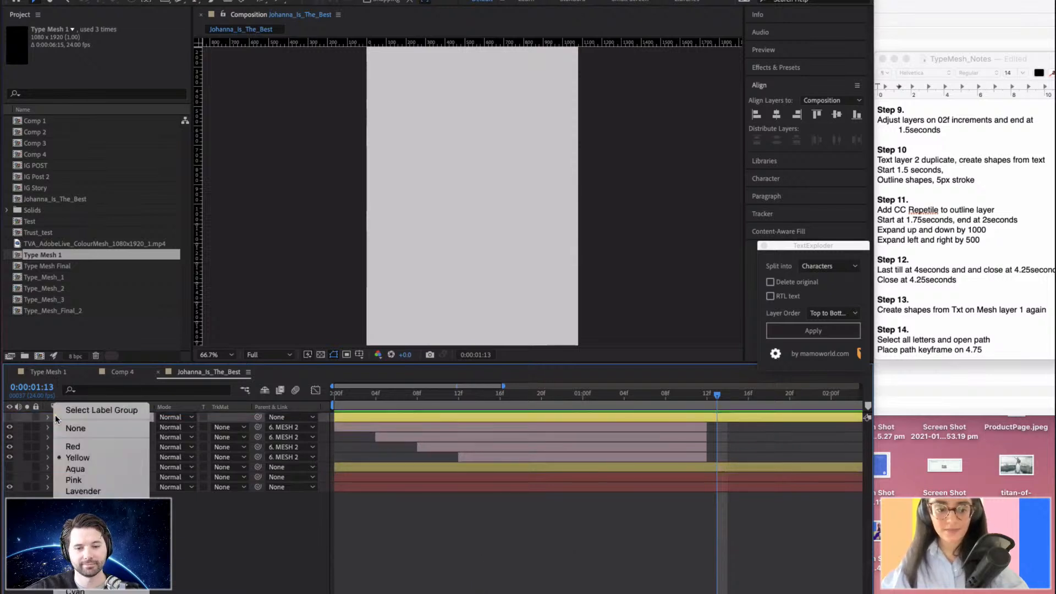
left_click(84, 470)
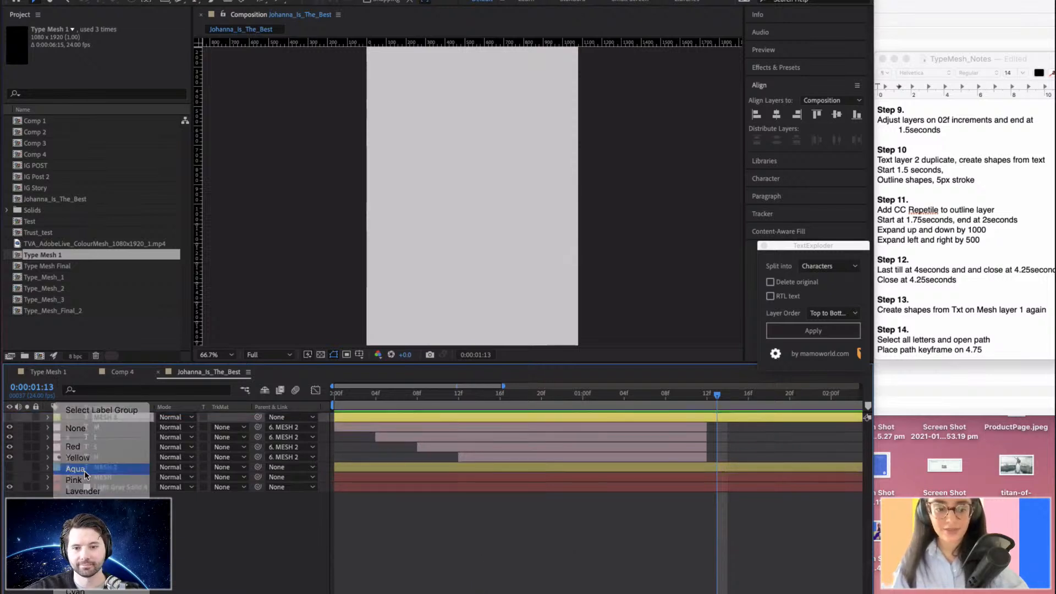
left_click(110, 520)
left_click(114, 418)
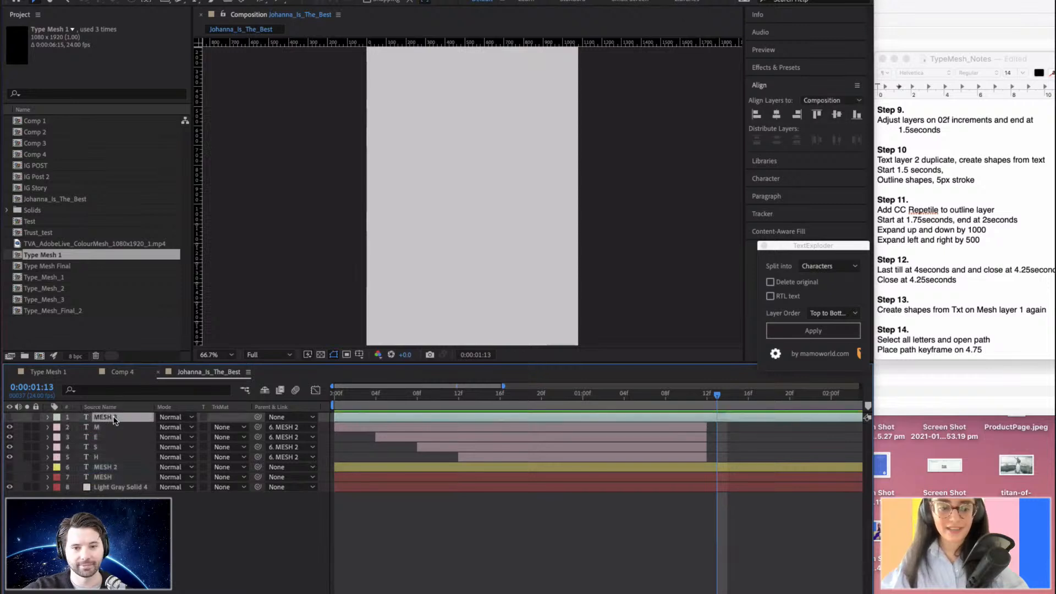
Make the aqua-labelled MESH copy visible and trim its start to 0:00:01:12, where the separate letters end.
left_click_drag(714, 398, 708, 397)
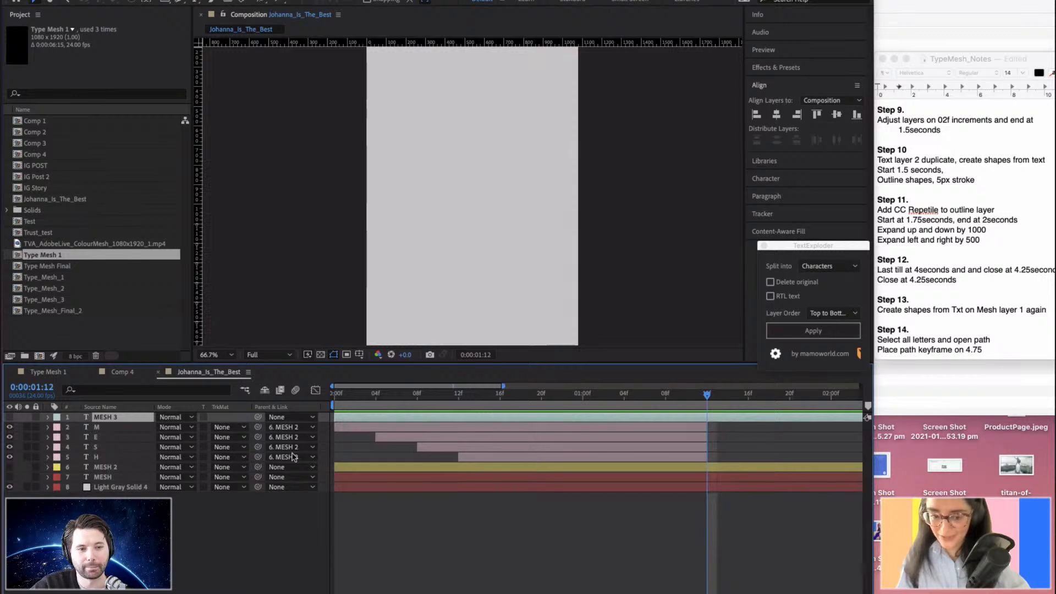
left_click_drag(353, 394, 561, 386)
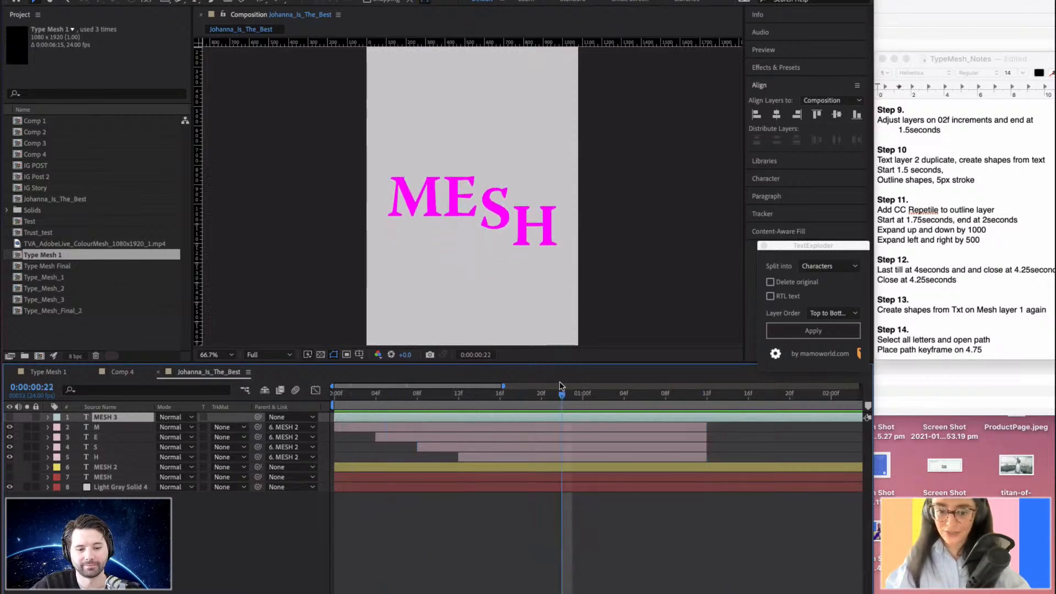
left_click(10, 417)
left_click_drag(450, 398, 707, 391)
key("alt+bracketleft")
left_click_drag(672, 400, 707, 395)
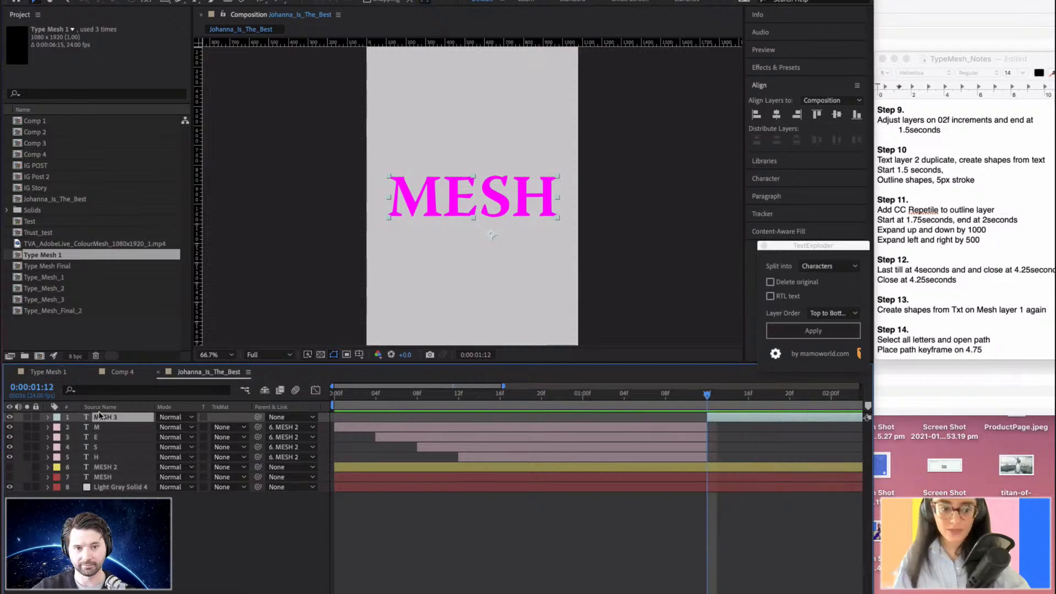
Create shapes from text on the aqua-labelled MESH copy.
right_click(111, 420)
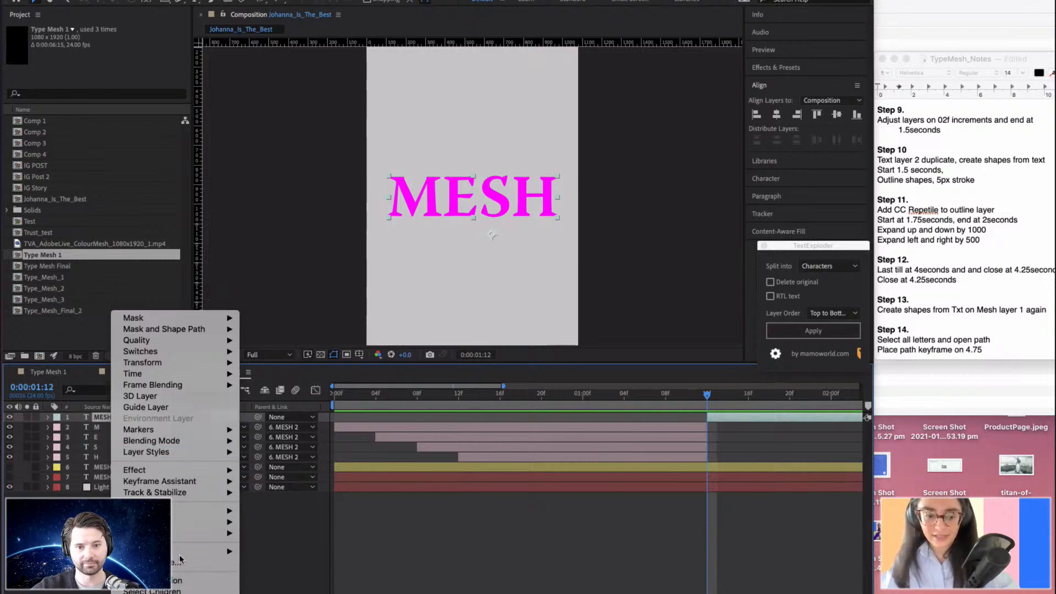
mouse_move(183, 533)
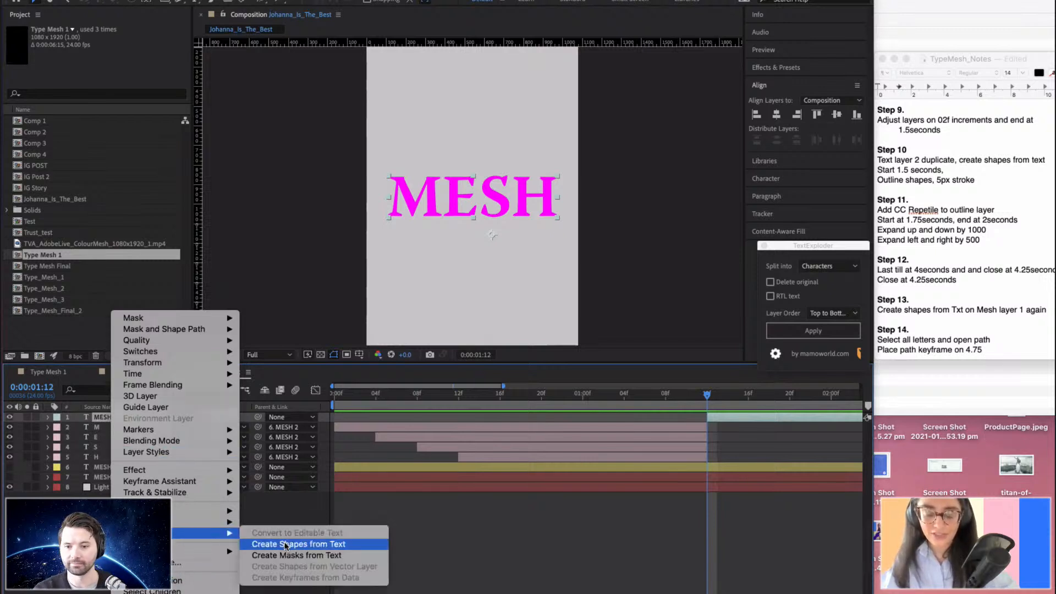
left_click(286, 544)
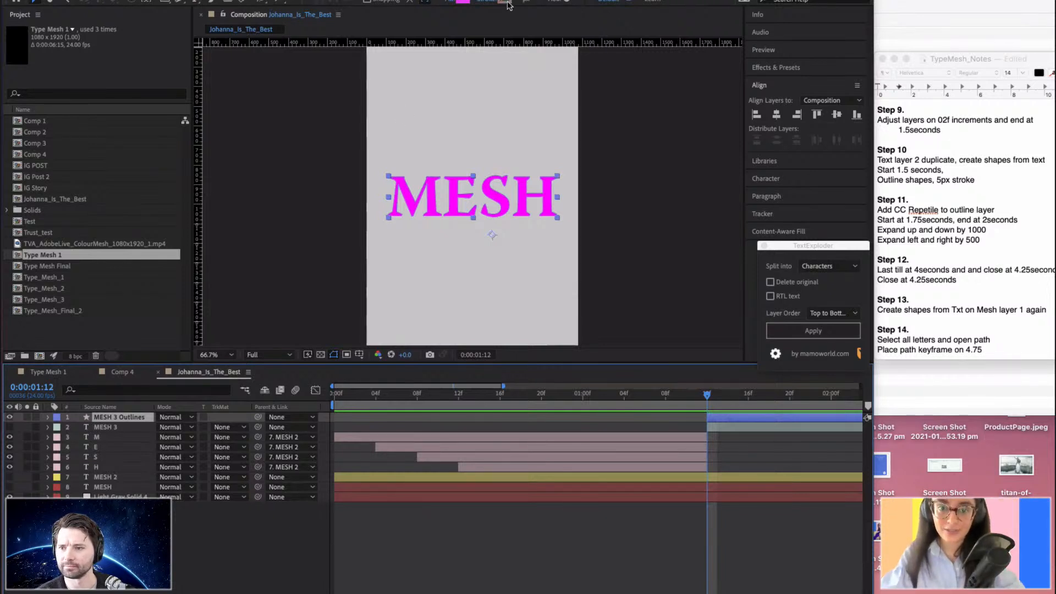
Remove the fill from the MESH 3 Outlines layer and give it a magenta FF00FE stroke.
left_click(462, 1)
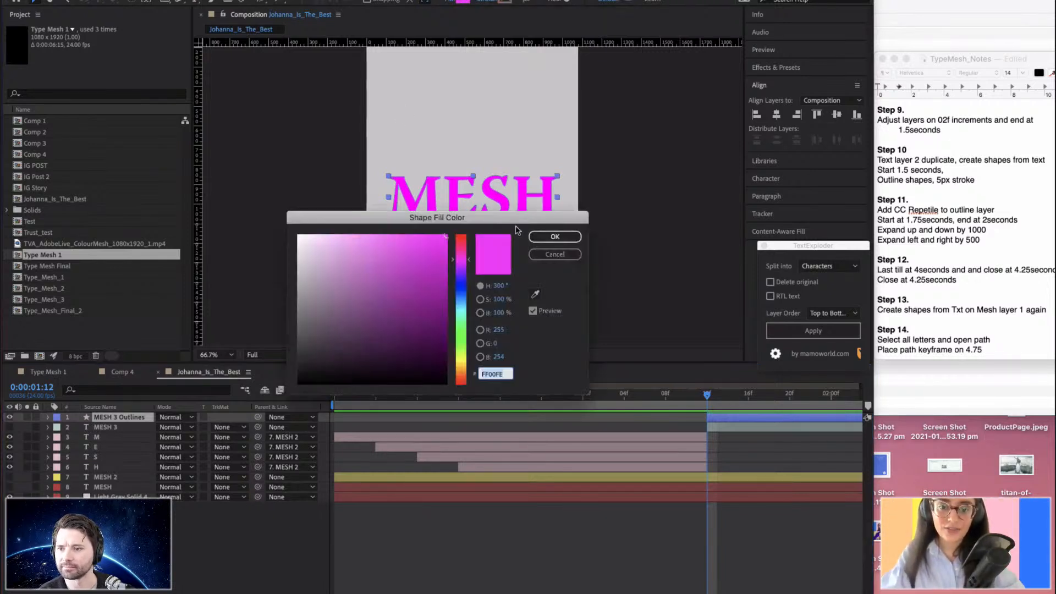
key("super+c")
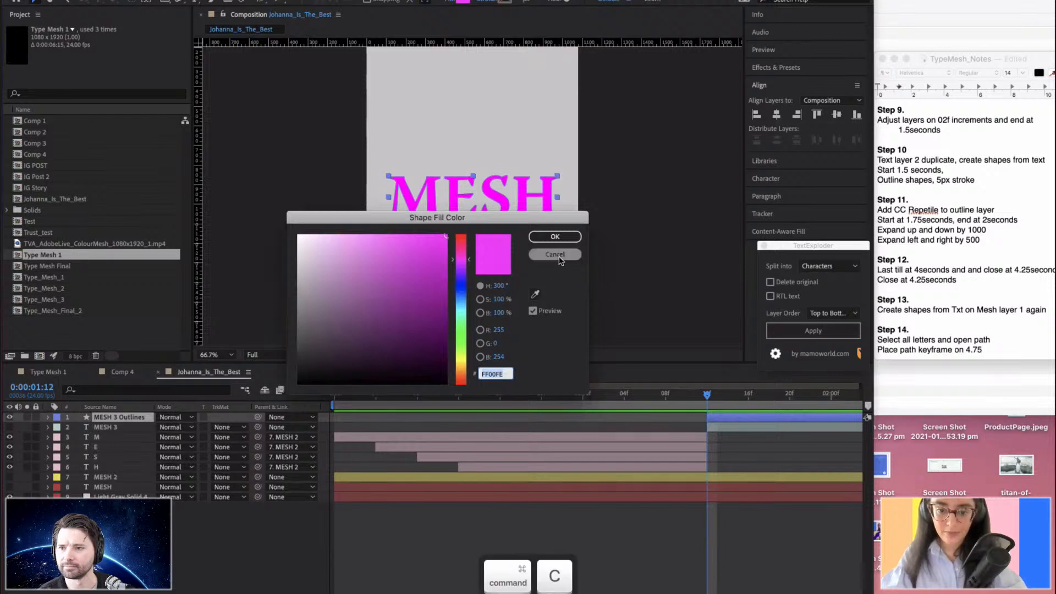
left_click(555, 254)
left_click(449, 3)
left_click(388, 286)
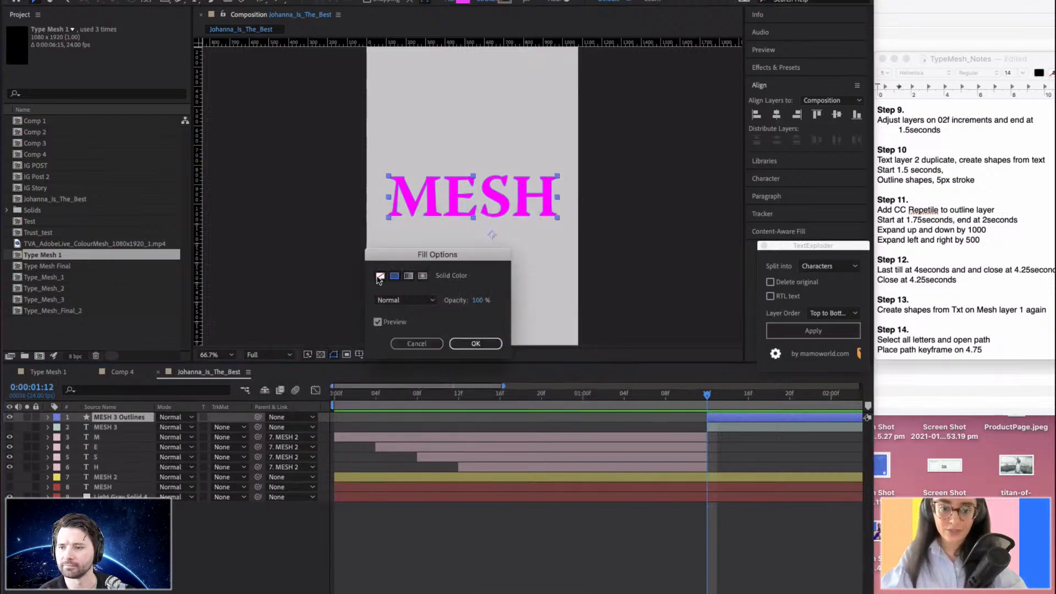
left_click(479, 341)
left_click(505, 3)
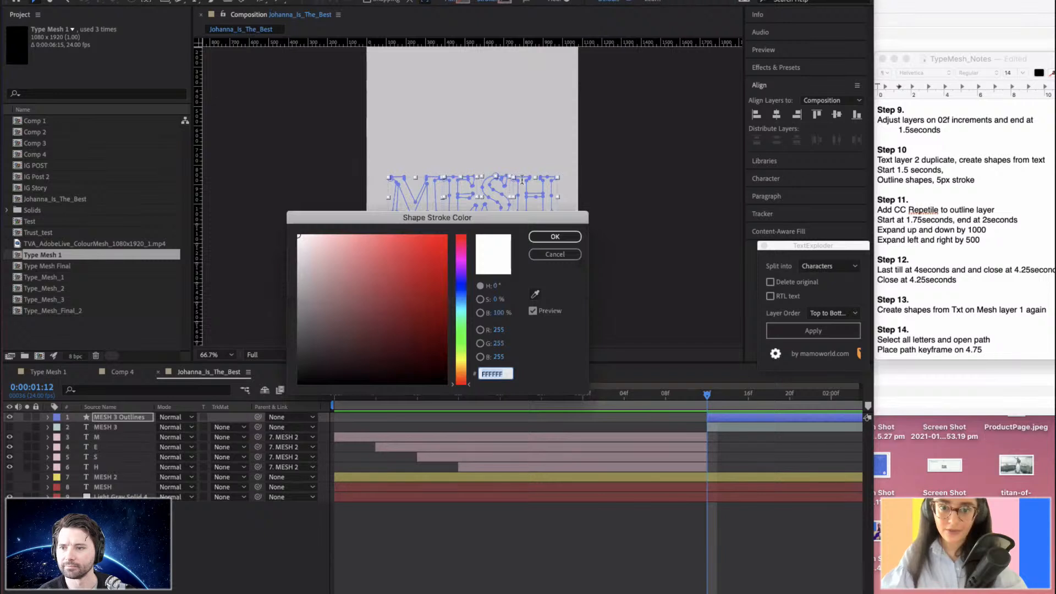
key("super+v")
key("Return")
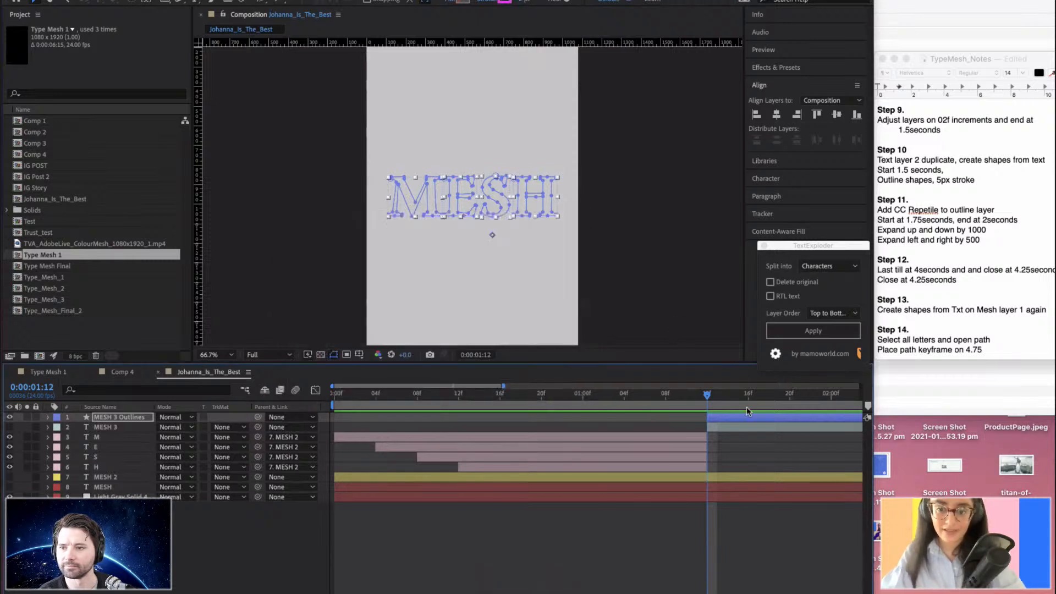
Delete the hidden MESH 3 text layer that the outlines were created from.
left_click_drag(680, 404, 645, 407)
left_click(563, 512)
left_click(99, 428)
key("Delete")
Play the composition from the start to check the switch from solid letters to outlined text.
left_click_drag(645, 403, 238, 399)
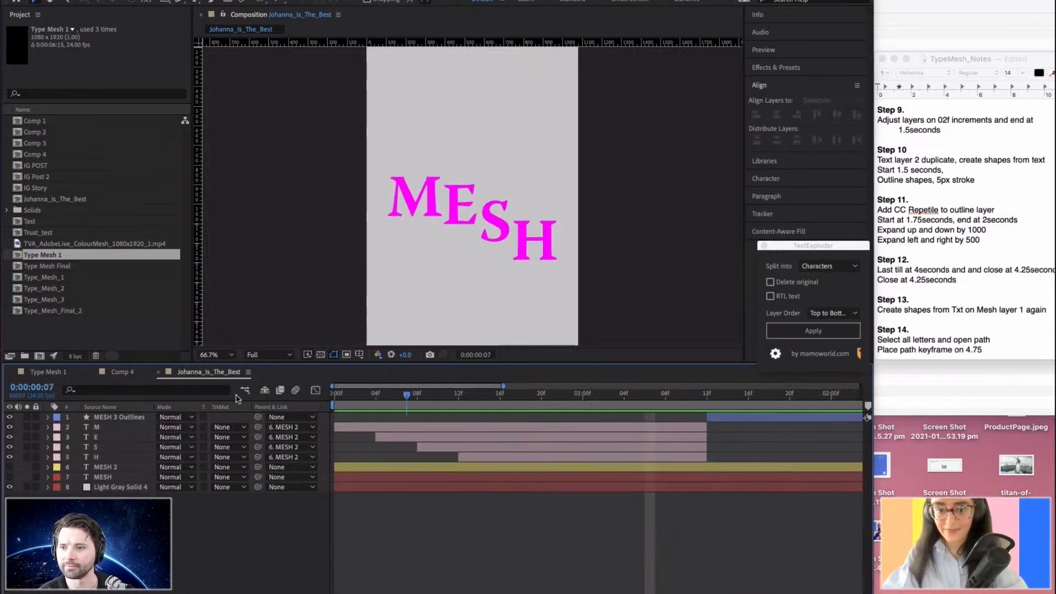
key("space")
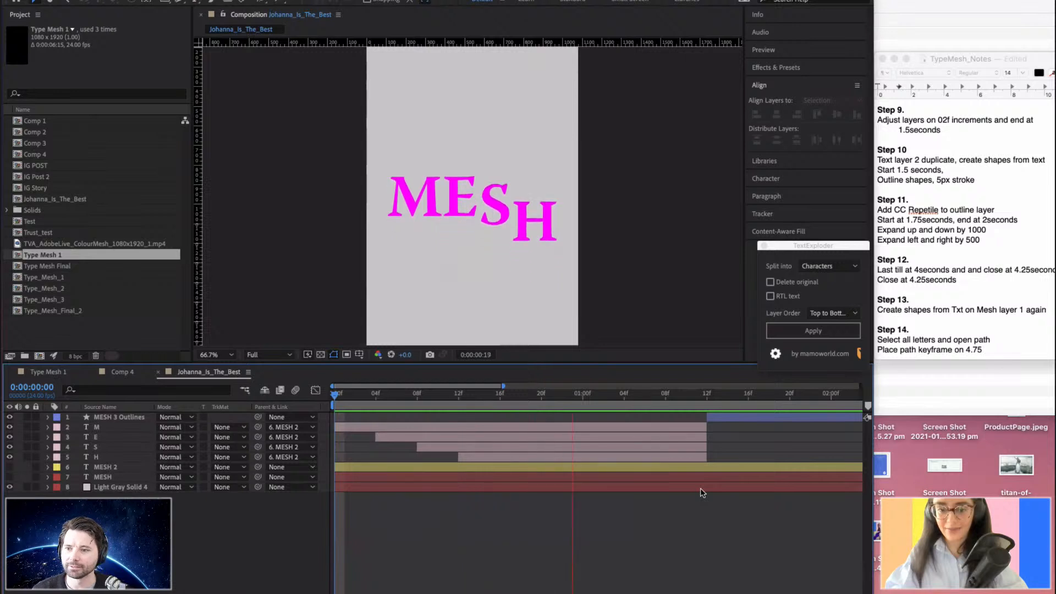
key("space")
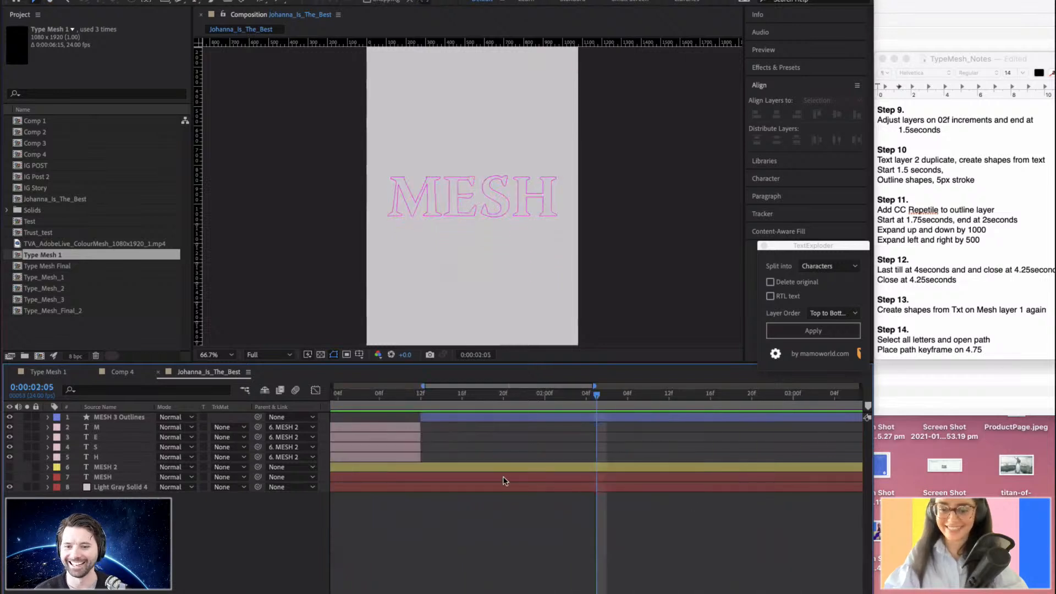
Set the MESH 3 Outlines stroke width to 5 px.
scroll(504, 481, "left", 5)
left_click(739, 418)
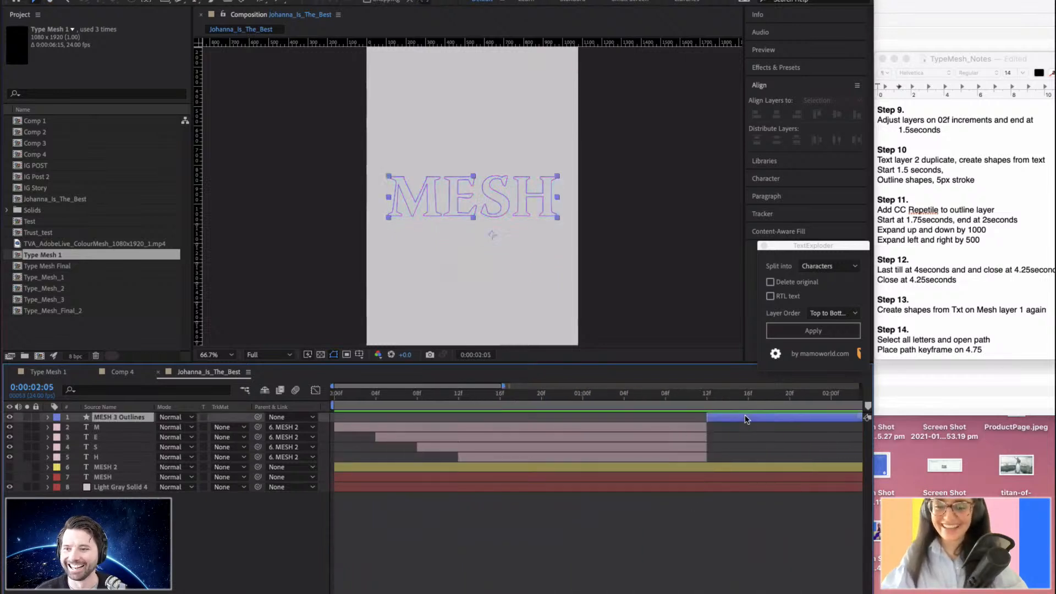
left_click(520, 4)
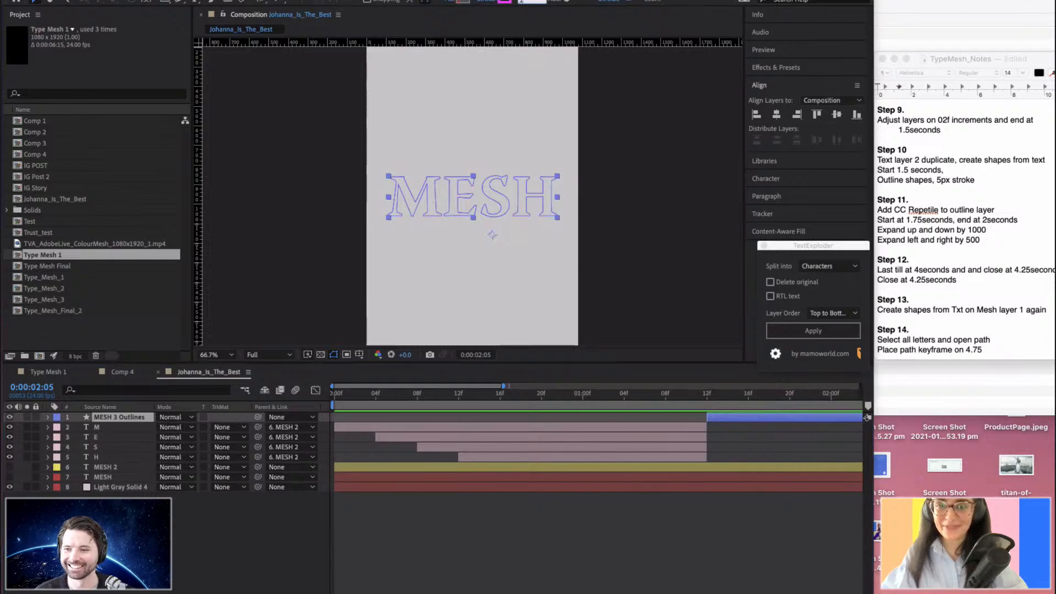
type("5")
key("Return")
left_click(505, 487)
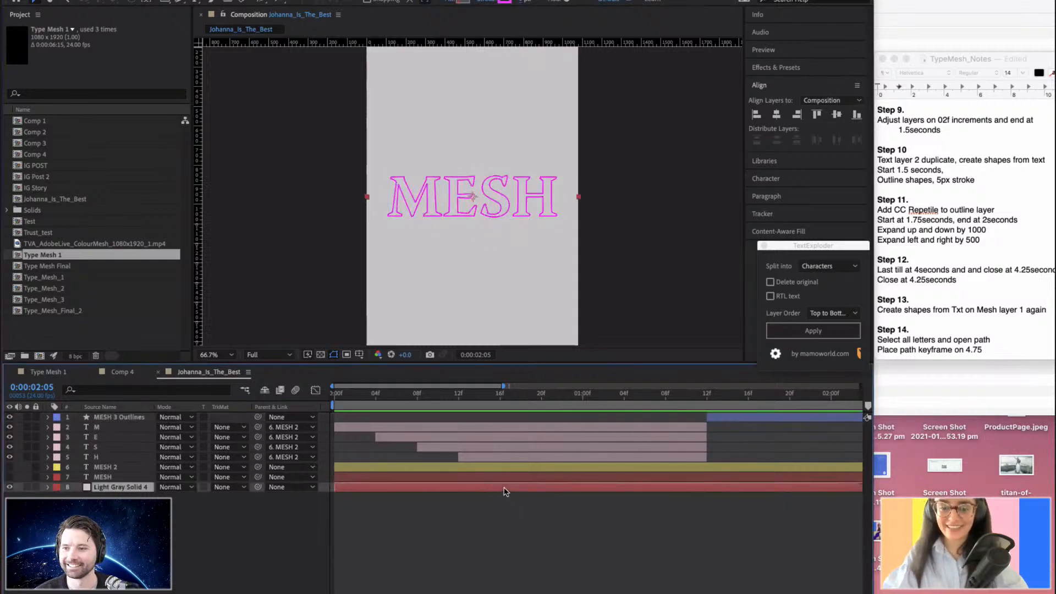
key("space")
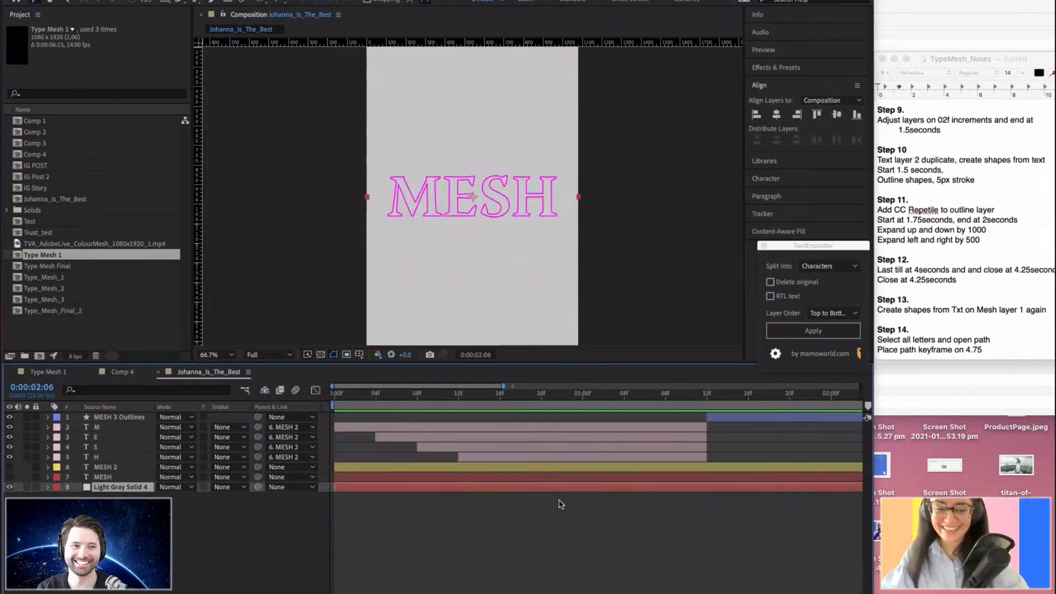
Find the CC RepeTile effect and apply it to the MESH 3 Outlines layer.
left_click_drag(732, 400, 752, 399)
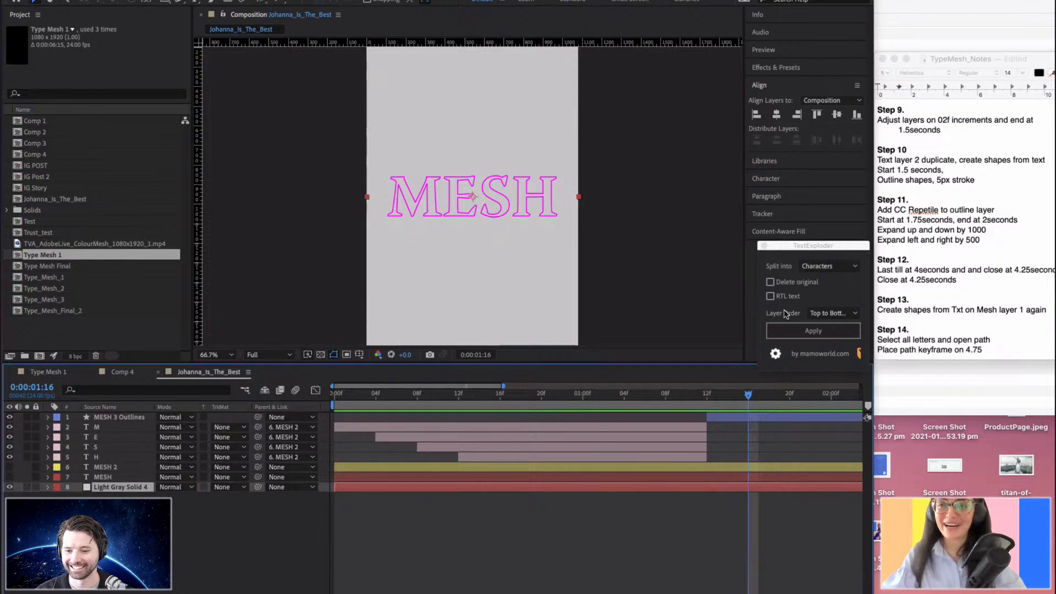
left_click_drag(823, 250, 814, 251)
left_click(779, 68)
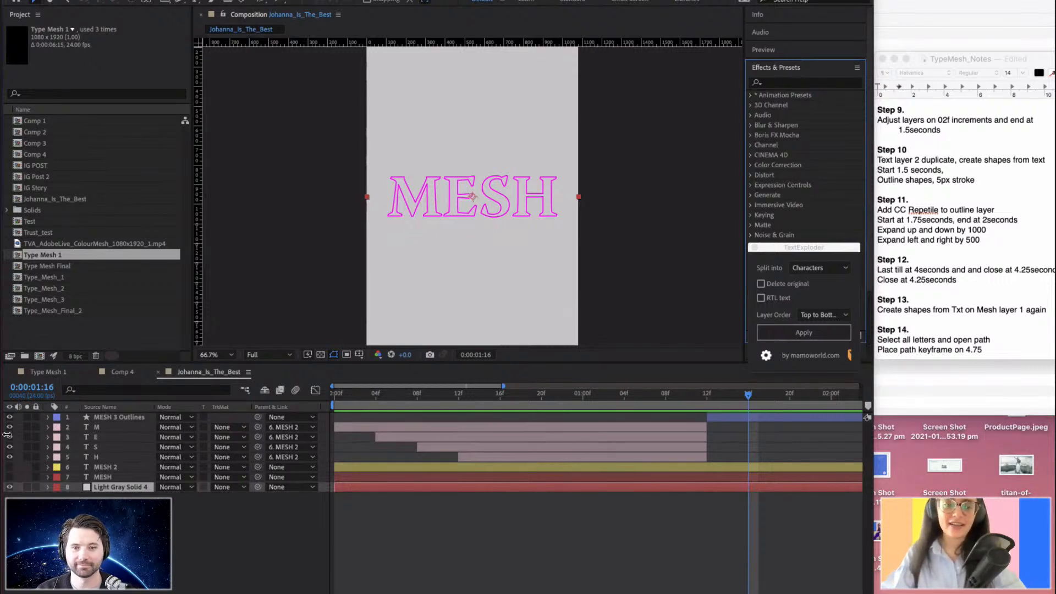
left_click(48, 417)
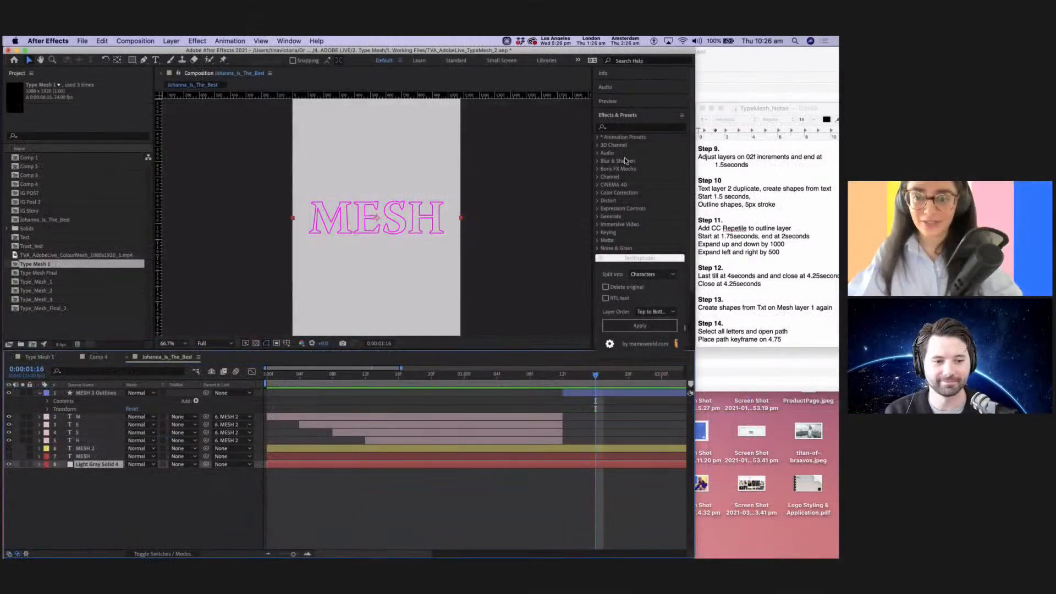
left_click(629, 129)
type("repe")
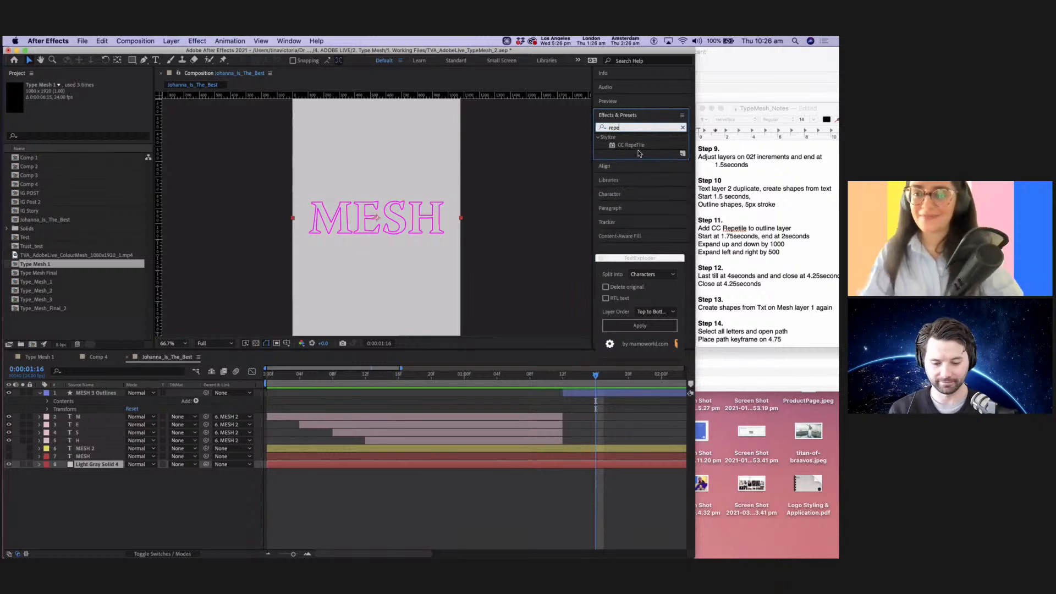
left_click_drag(630, 145, 102, 395)
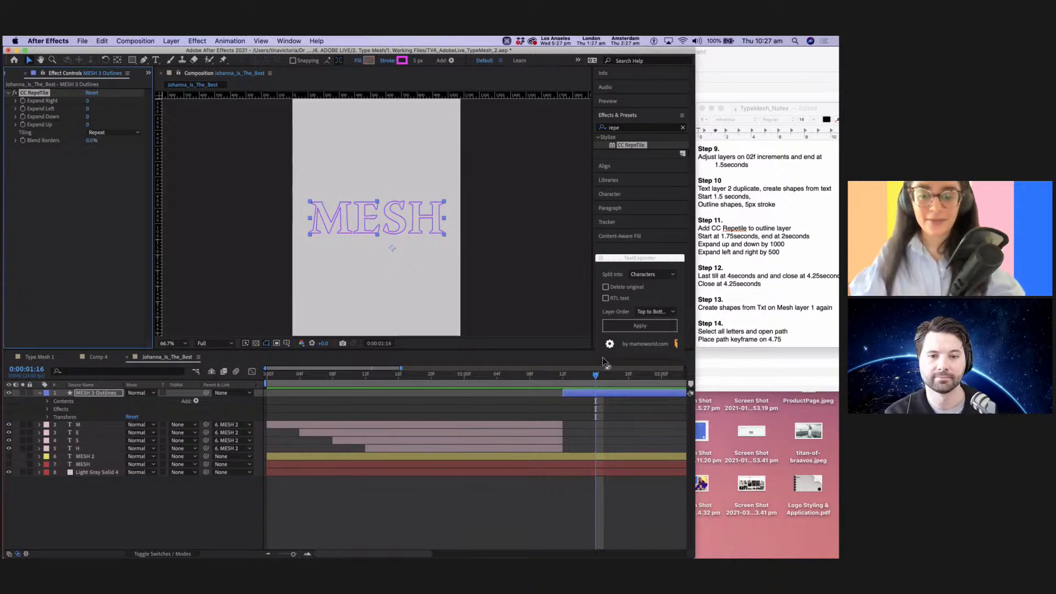
At 0:00:01:18, add starting keyframes to CC RepeTile's Expand Right, Left, Down and Up on MESH 3 Outlines.
left_click_drag(599, 376, 599, 377)
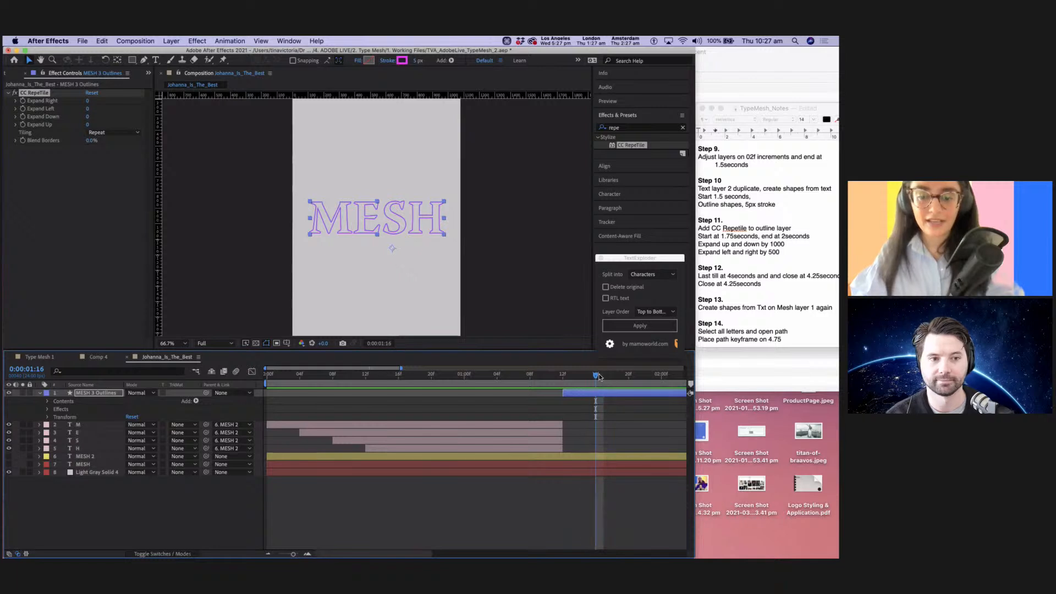
left_click_drag(294, 555, 290, 555)
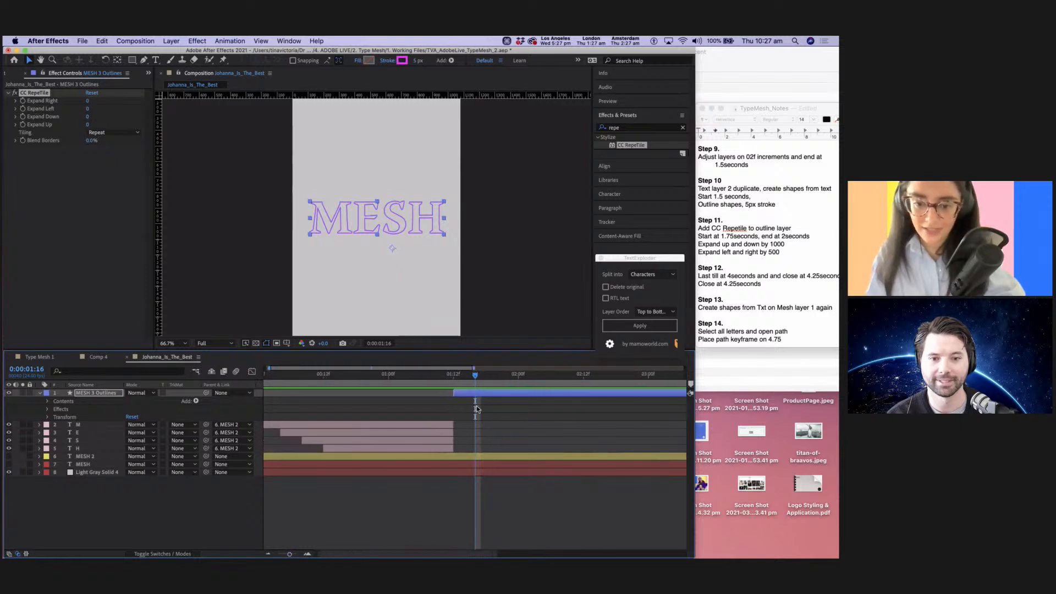
mouse_move(476, 379)
left_mouse_down()
mouse_move(502, 377)
mouse_move(488, 376)
left_mouse_up()
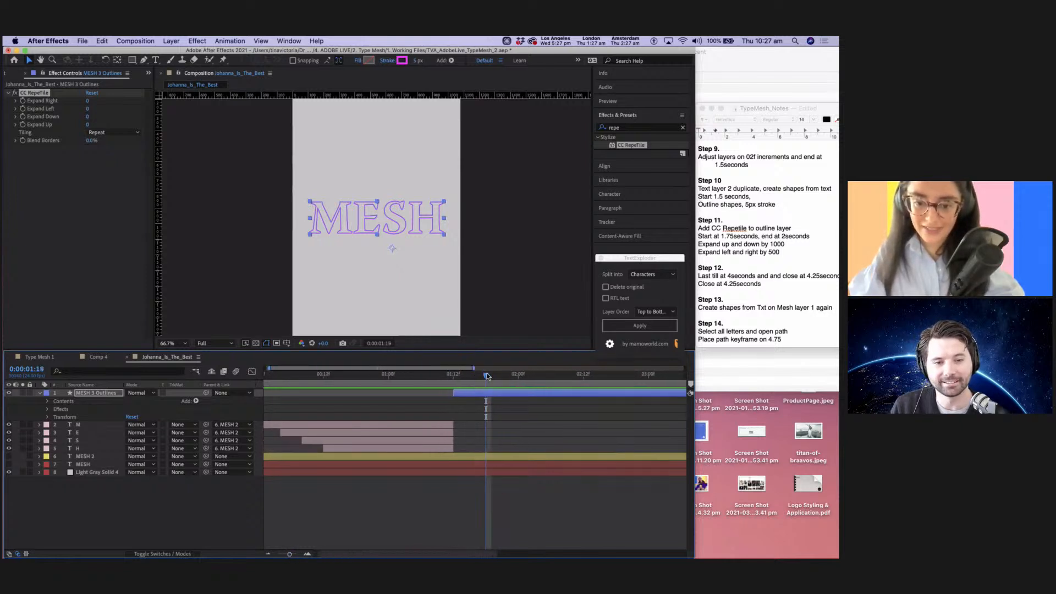
left_click(47, 409)
left_click(55, 417)
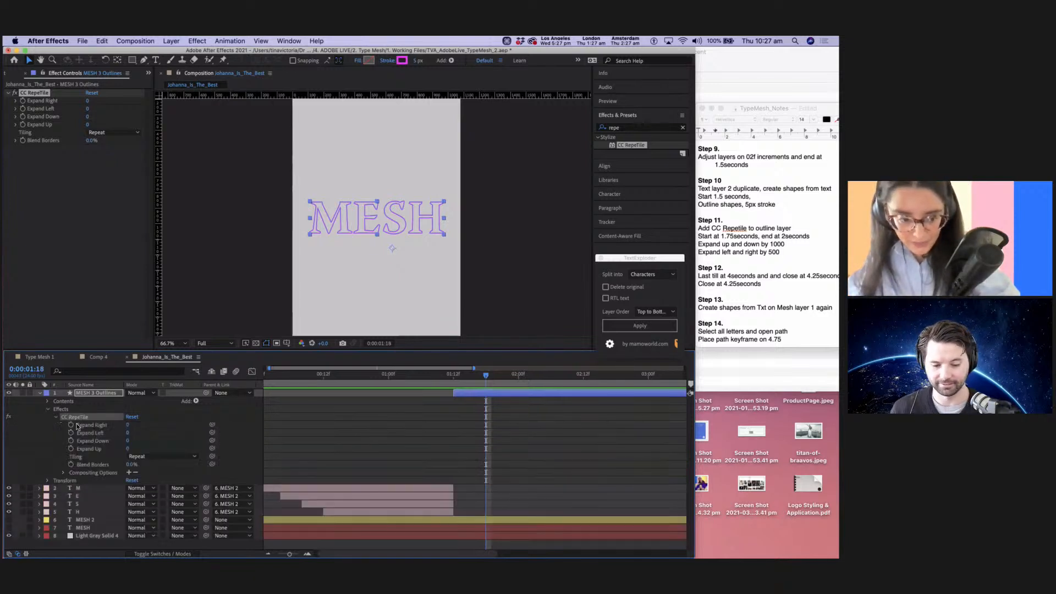
left_click(95, 426)
left_click(97, 432)
left_click(97, 441)
left_click(98, 425)
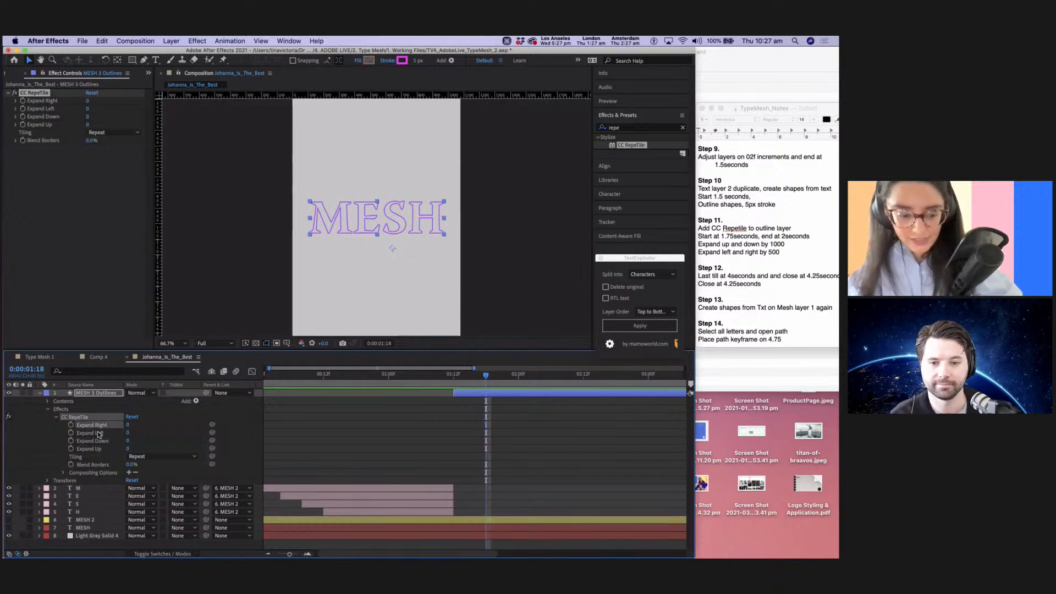
left_click(91, 450, "shift")
left_click(71, 441)
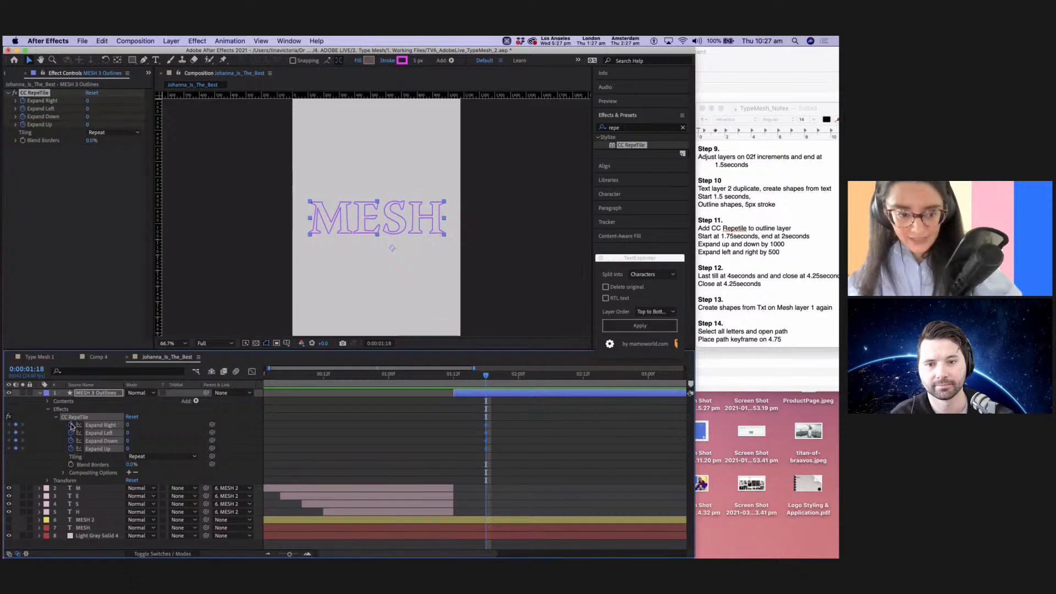
At 0:00:02:00, set CC RepeTile's Expand Right and Expand Left to 500.
left_click(519, 375)
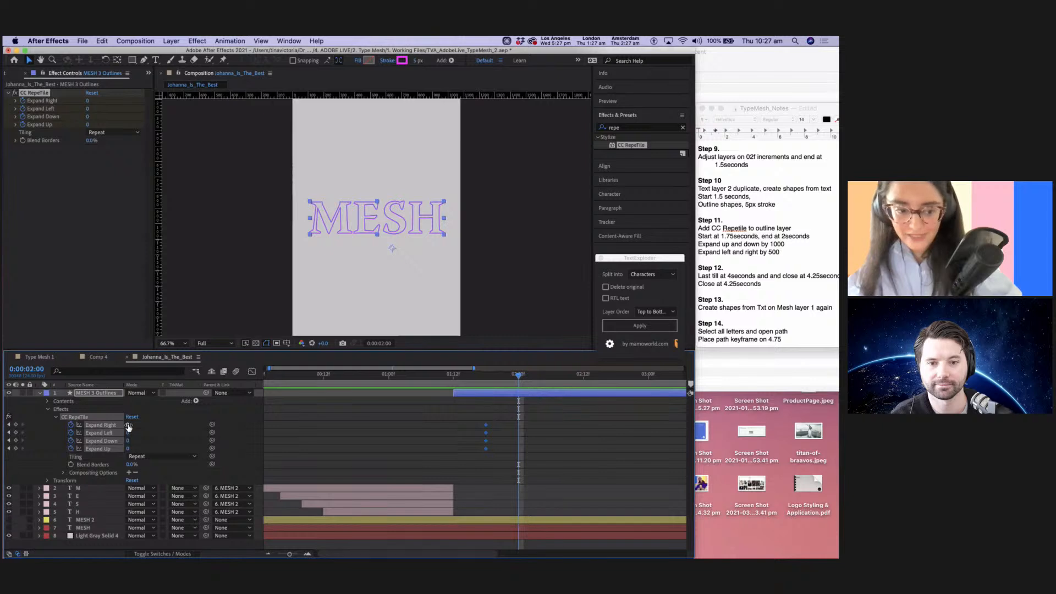
left_click(306, 427)
left_click(108, 426)
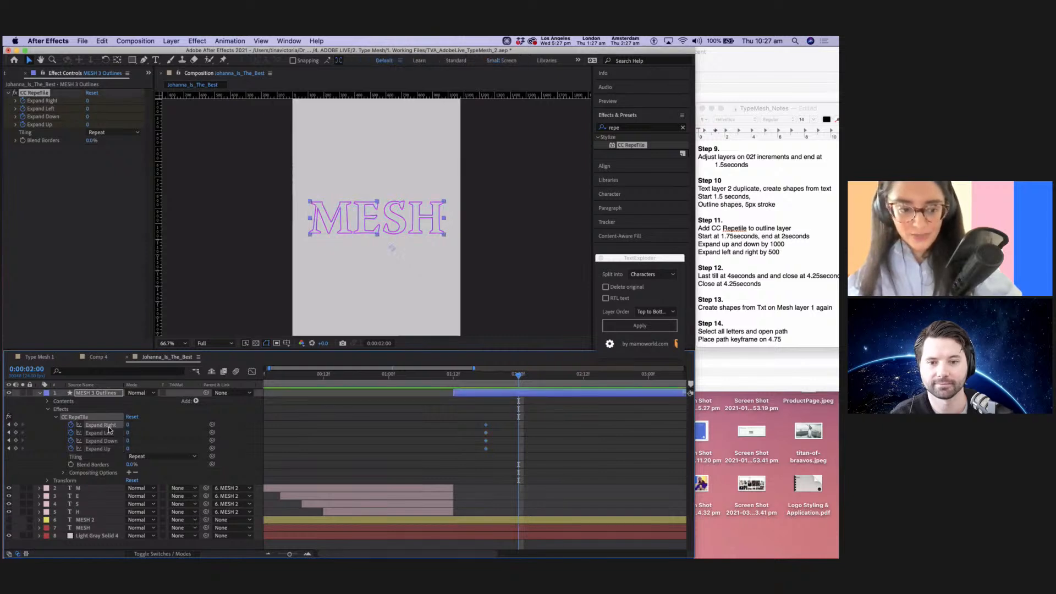
left_click(127, 425)
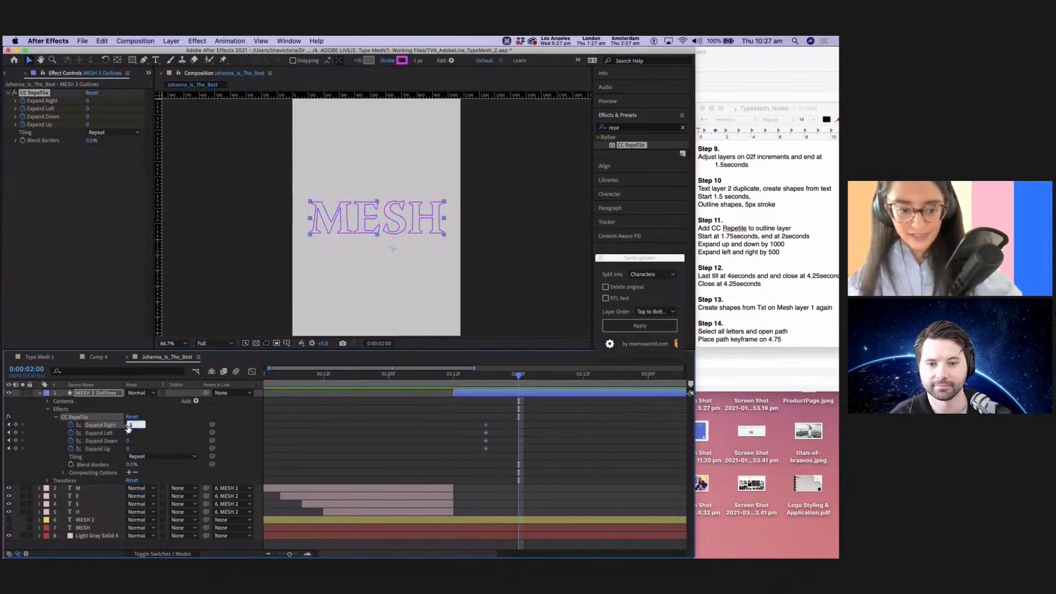
key("Return")
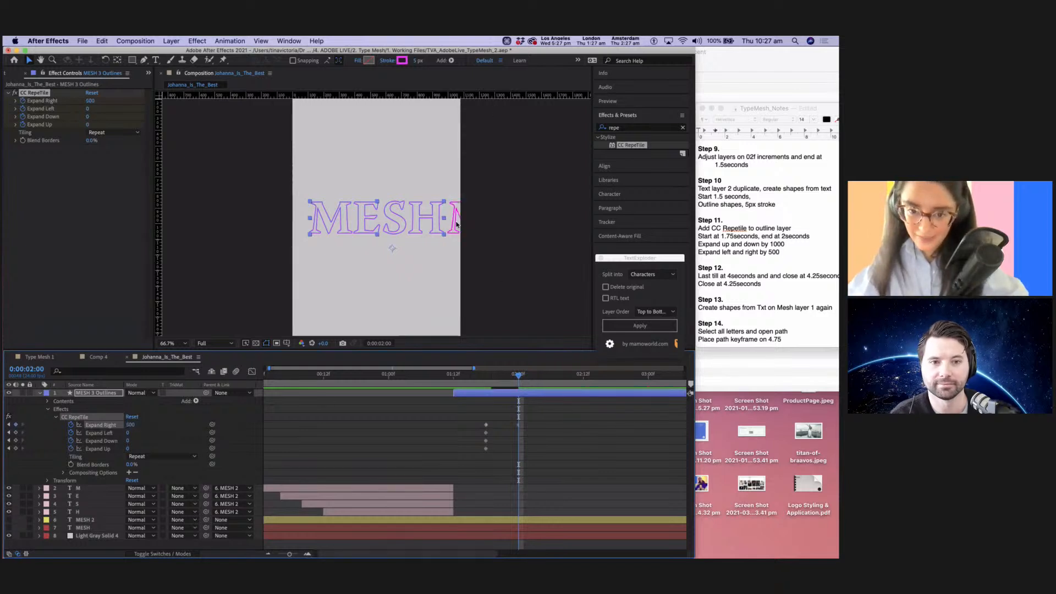
left_click(127, 432)
type("500")
key("Return")
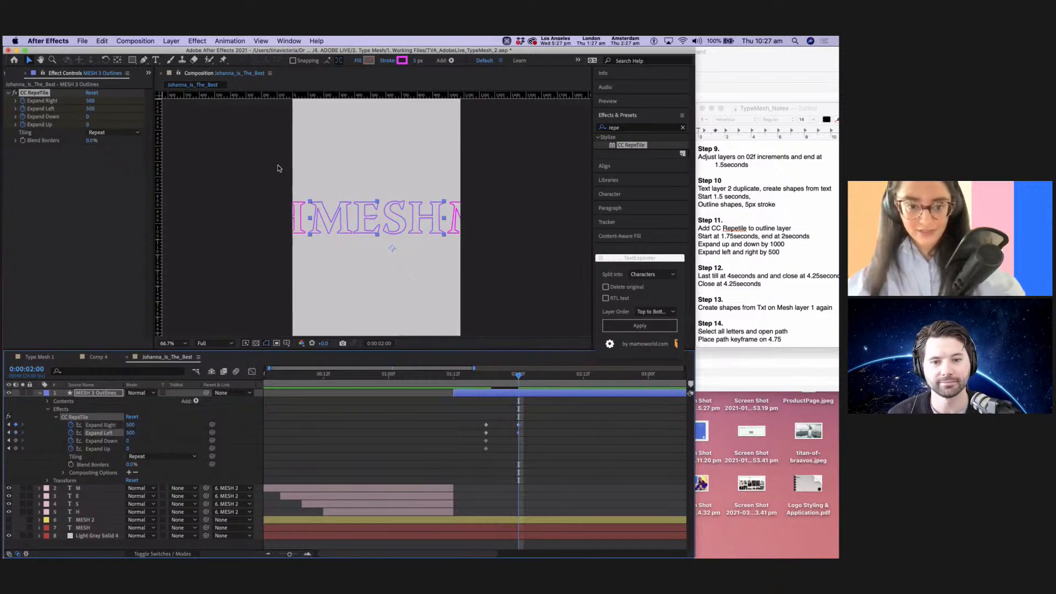
Set Expand Down and Expand Up to 1000 at the same two-second mark.
left_click(128, 441)
type("100")
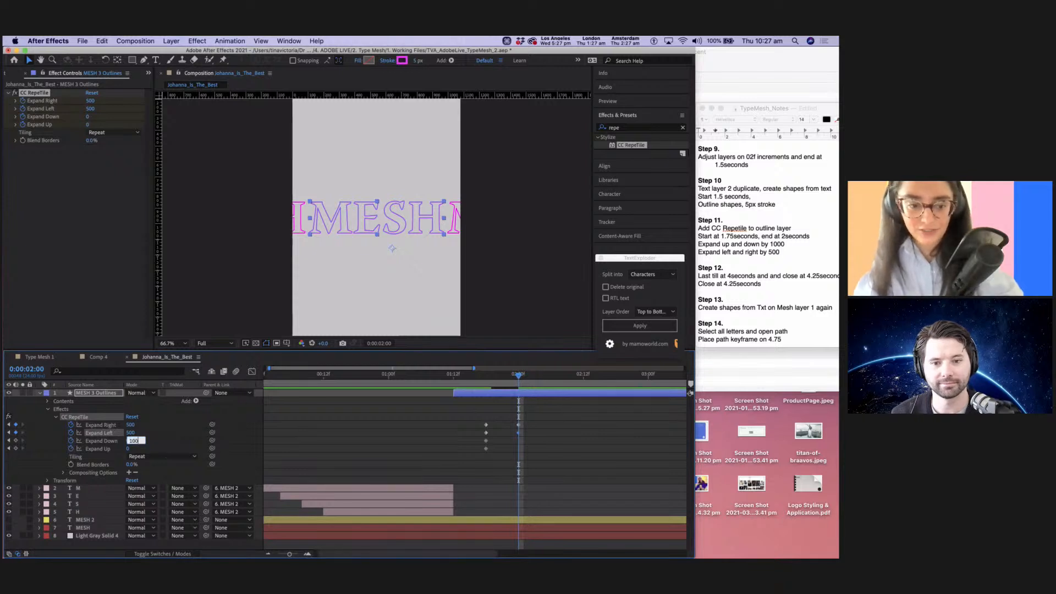
type("0")
key("Return")
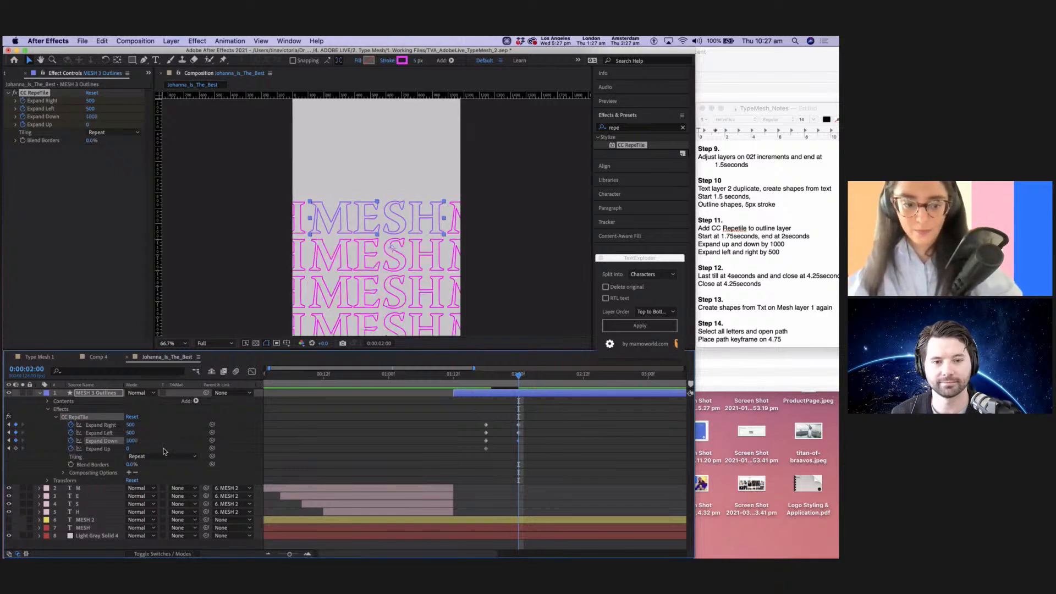
left_click(127, 449)
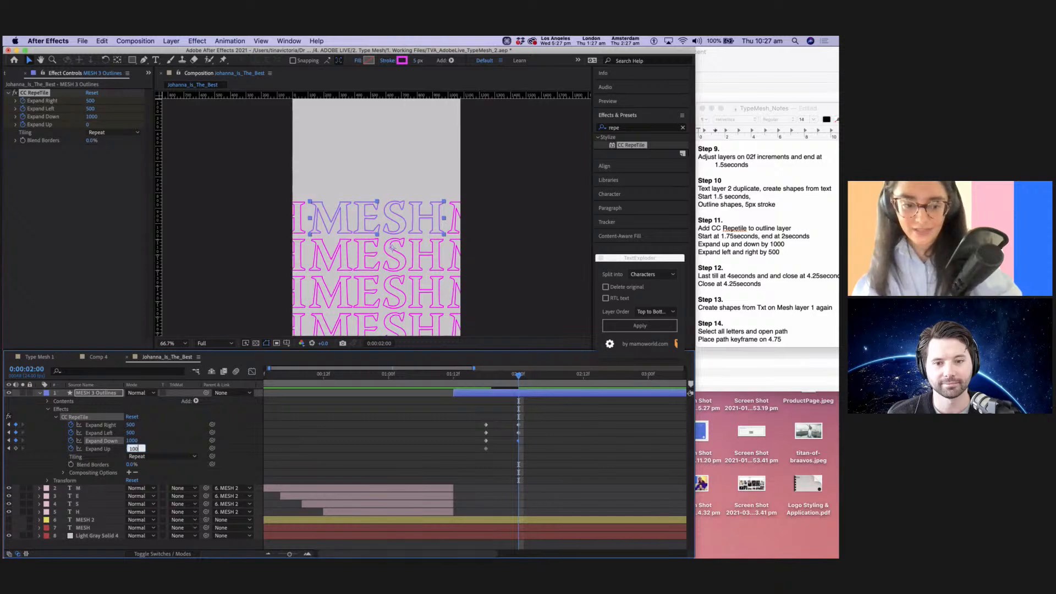
type("1000")
key("Return")
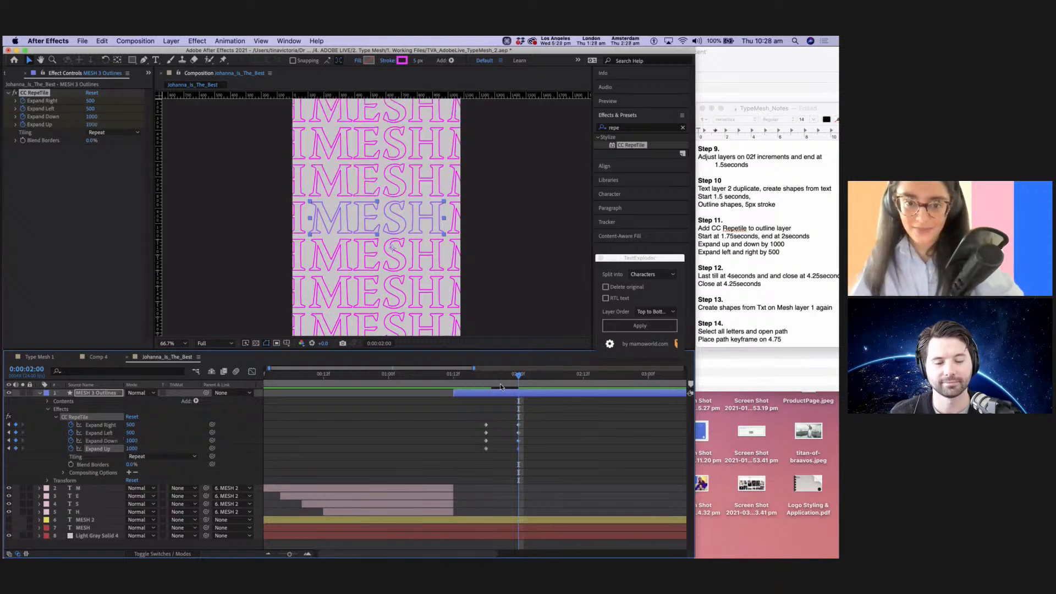
Play the composition from the start to review the letter rise and the tiled outline expansion.
left_click_drag(520, 379, 264, 379)
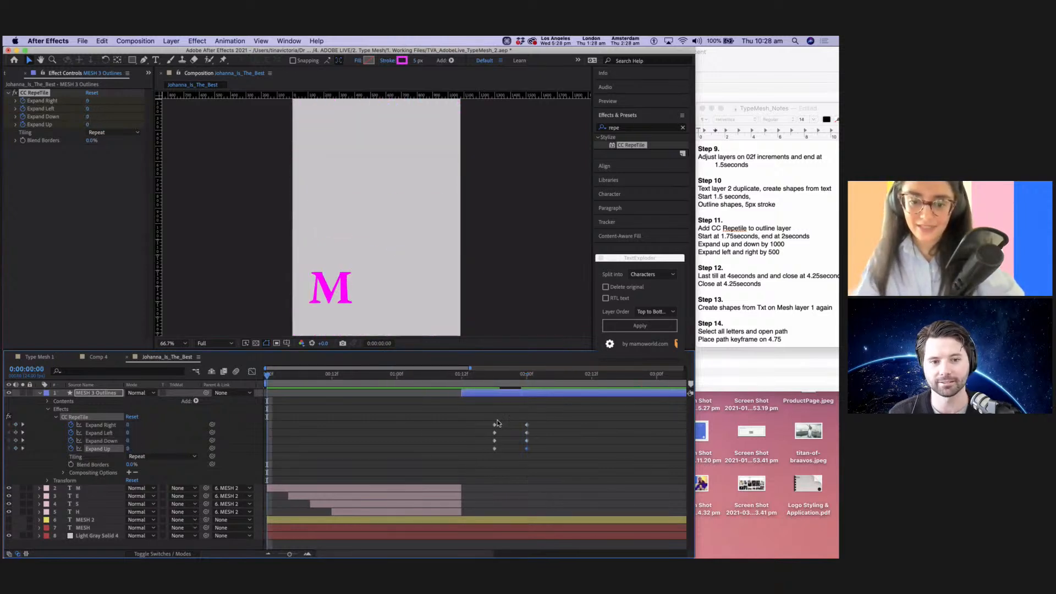
key("space")
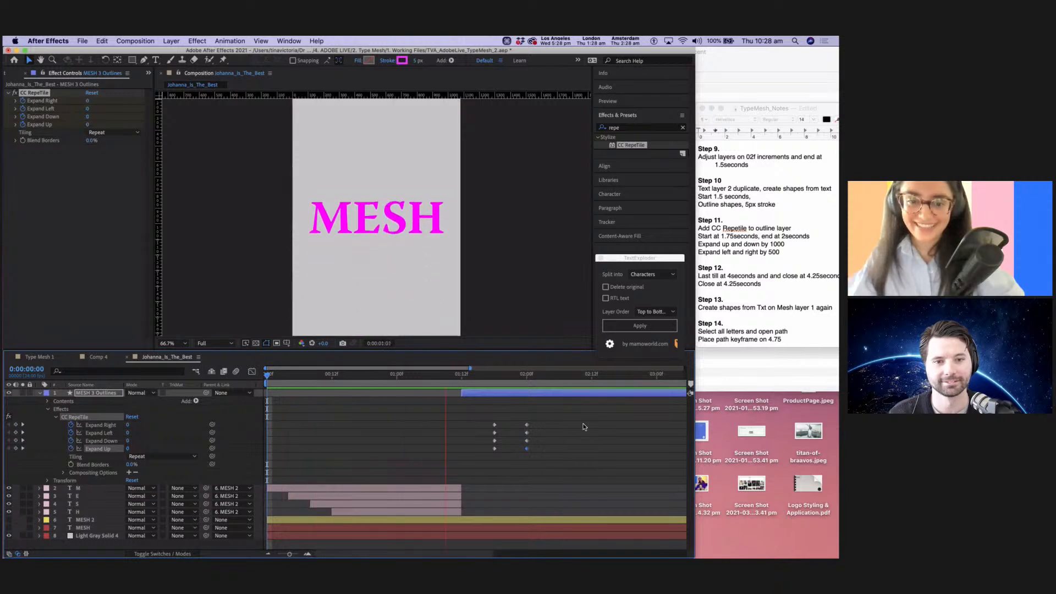
key("space")
left_click_drag(377, 381, 263, 380)
key("space")
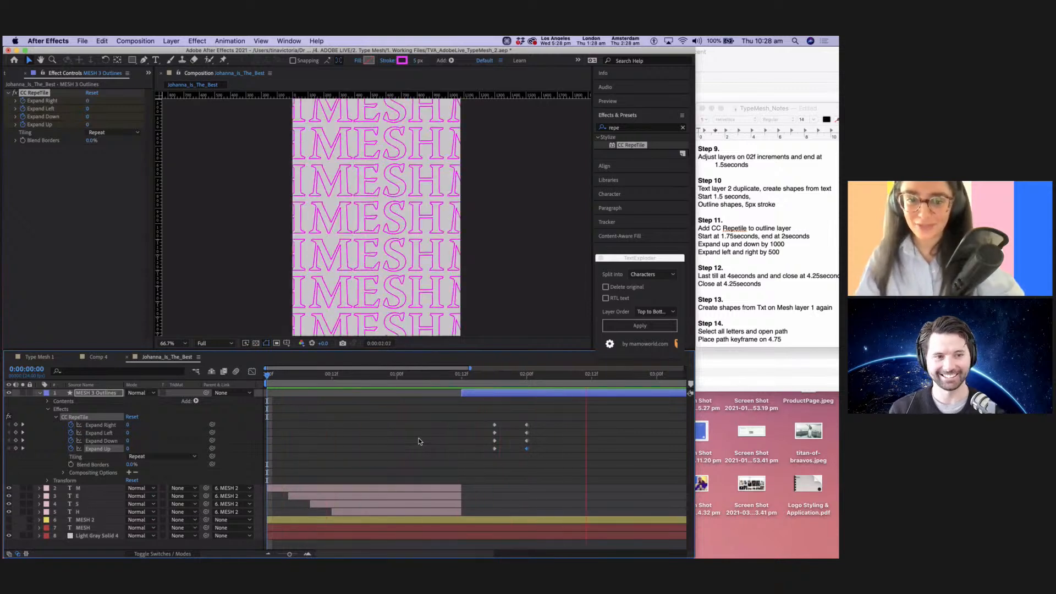
Copy the four expanded CC RepeTile keyframes from the two-second mark of MESH 3 Outlines and paste them at 0:00:04:00.
key("space")
left_click_drag(290, 554, 276, 555)
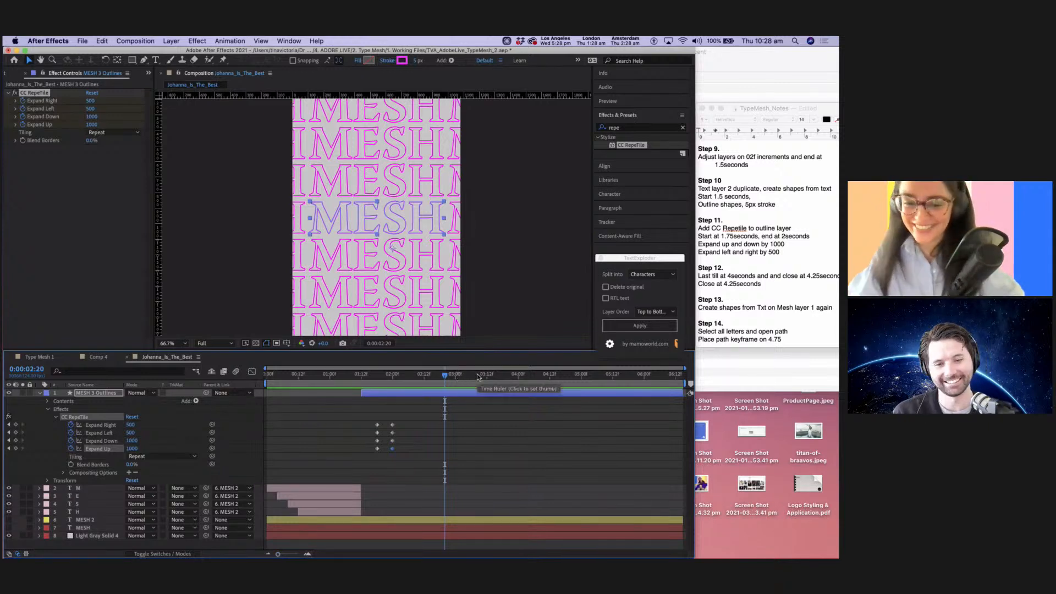
left_click_drag(516, 374, 518, 374)
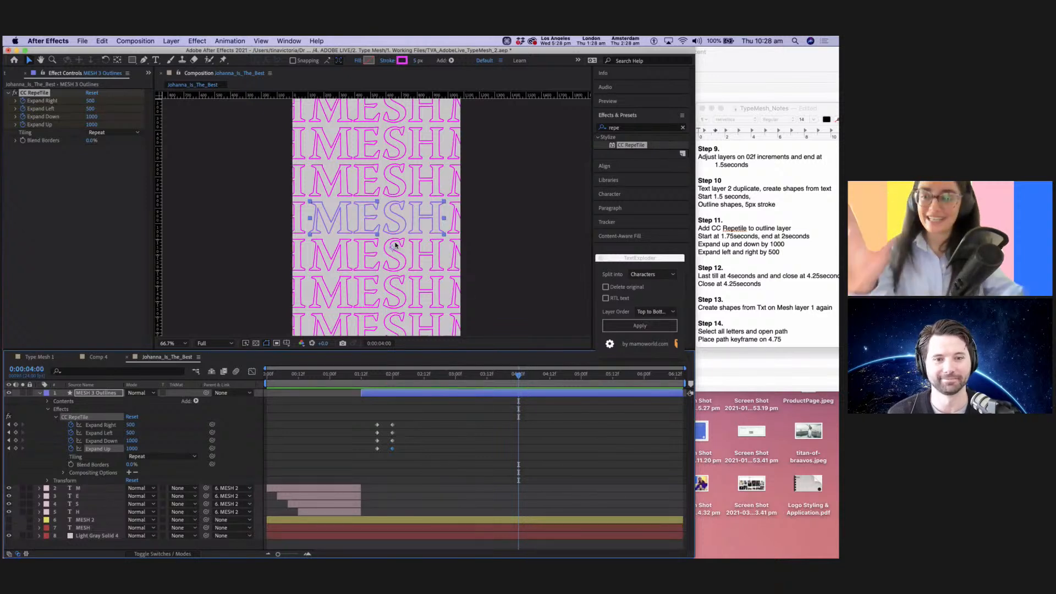
left_click_drag(409, 461, 386, 414)
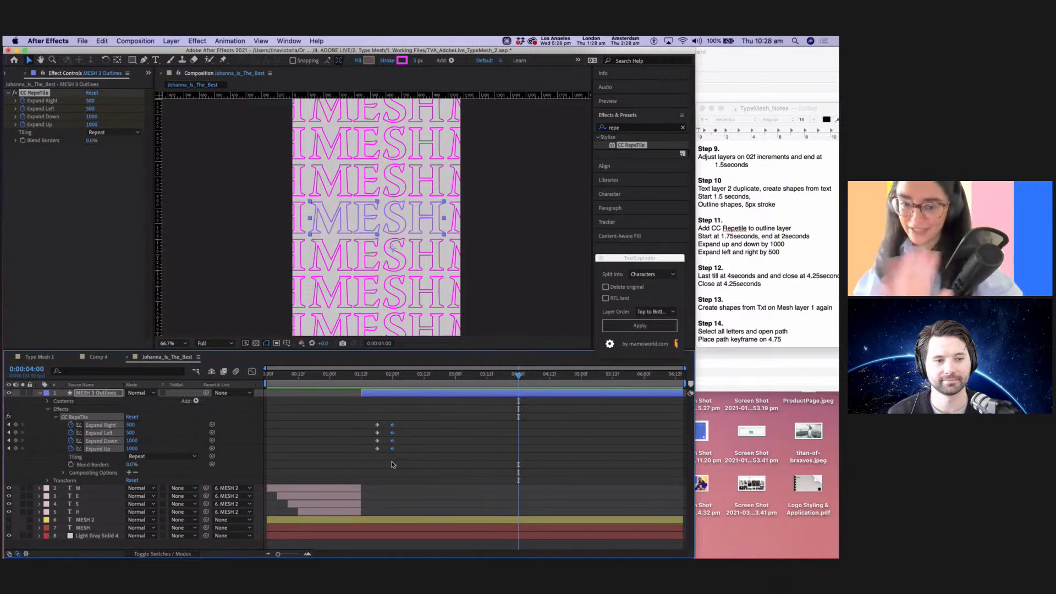
key("super+c")
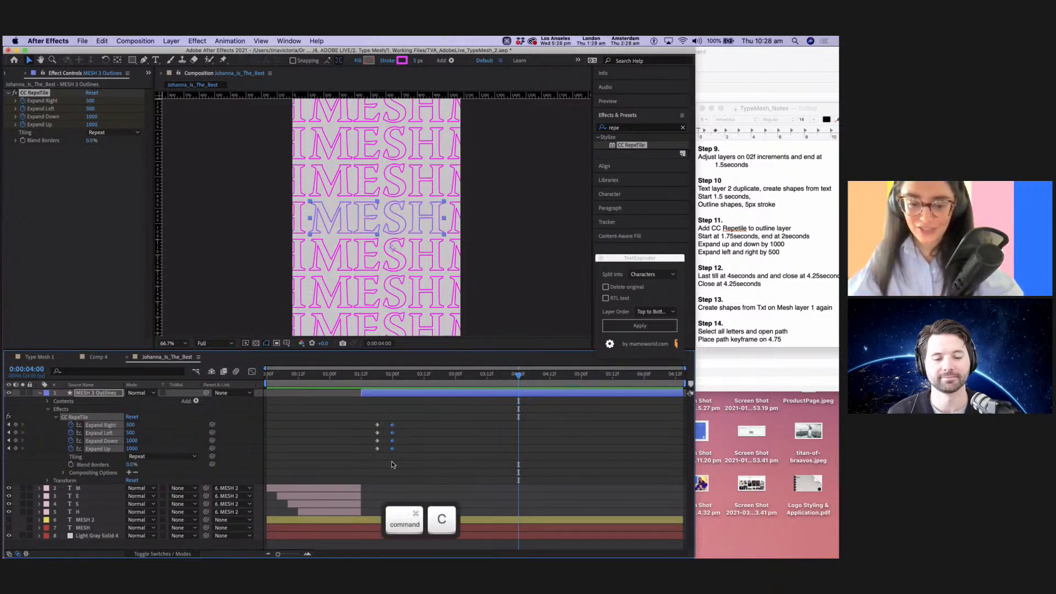
mouse_move(520, 374)
left_mouse_down()
mouse_move(512, 374)
mouse_move(521, 372)
left_mouse_up()
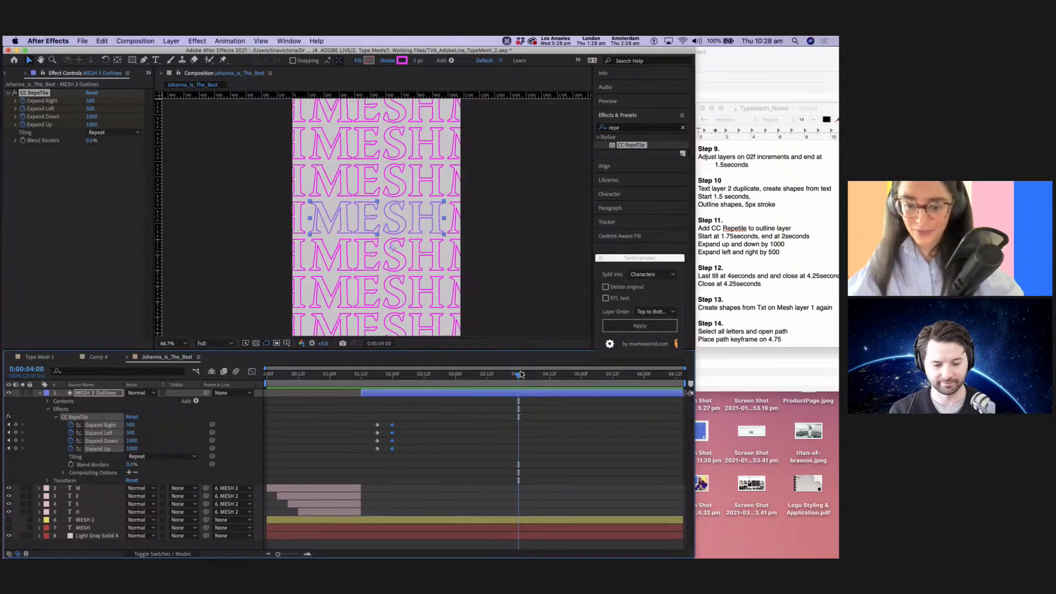
key("super+v")
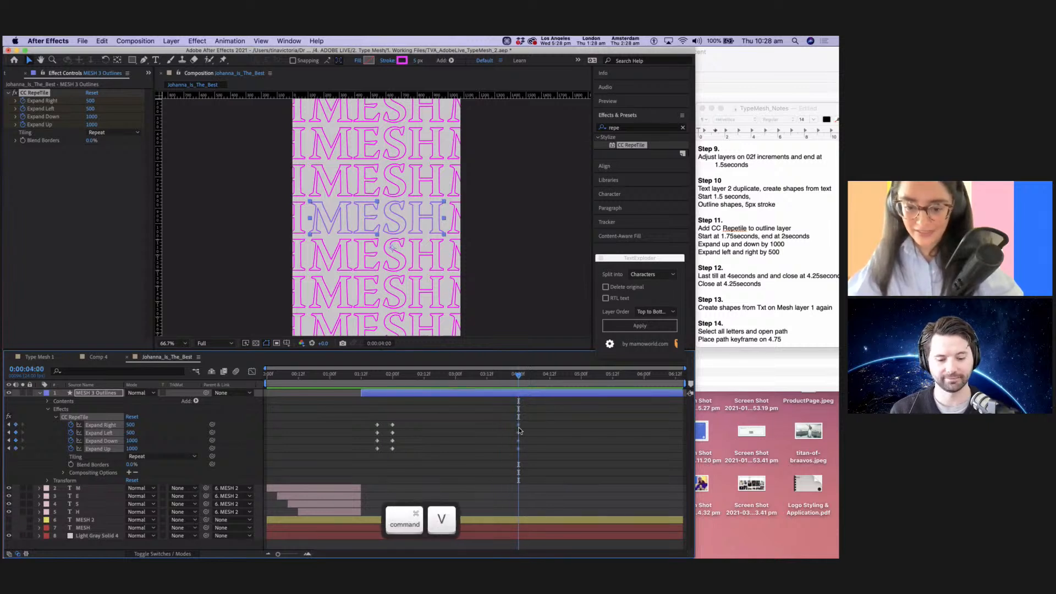
Copy the four starting CC RepeTile Expand keyframes from 0:00:01:18 and paste them at 0:00:04:06 to close the tiling.
left_click_drag(467, 375, 518, 374)
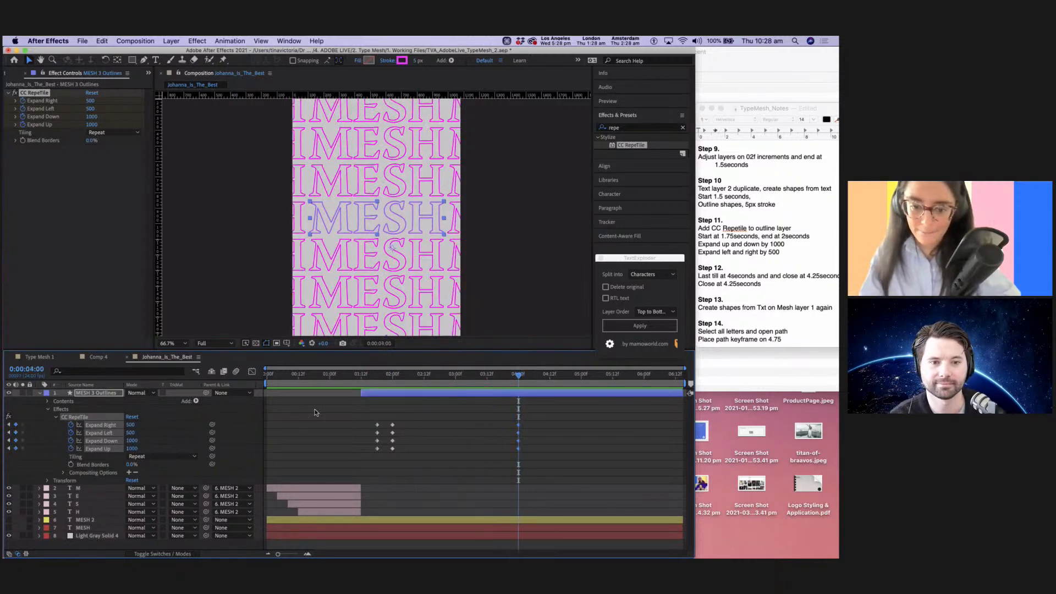
left_click_drag(362, 410, 383, 464)
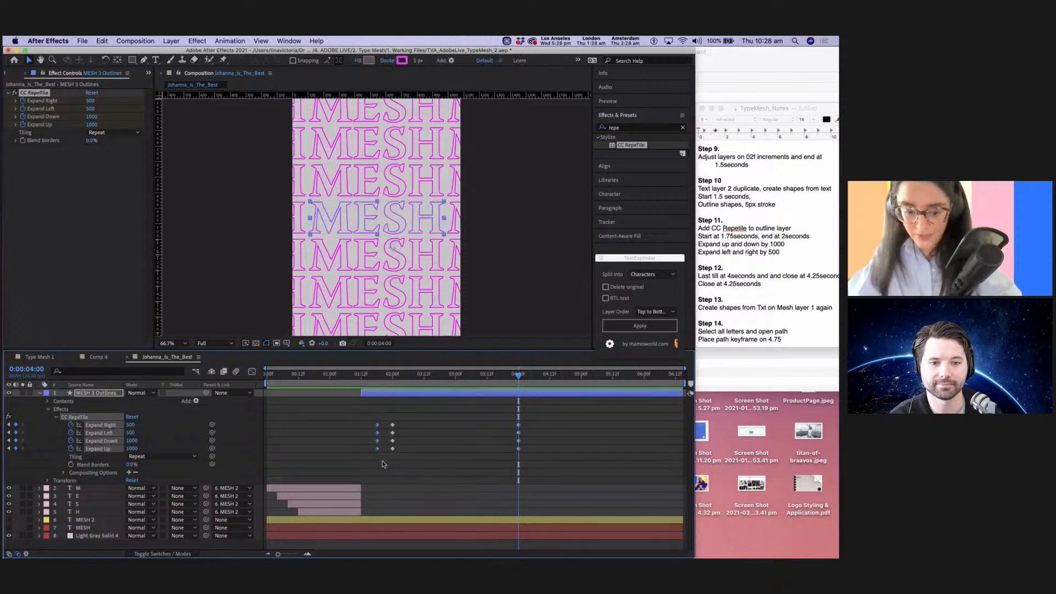
key("cmd+c")
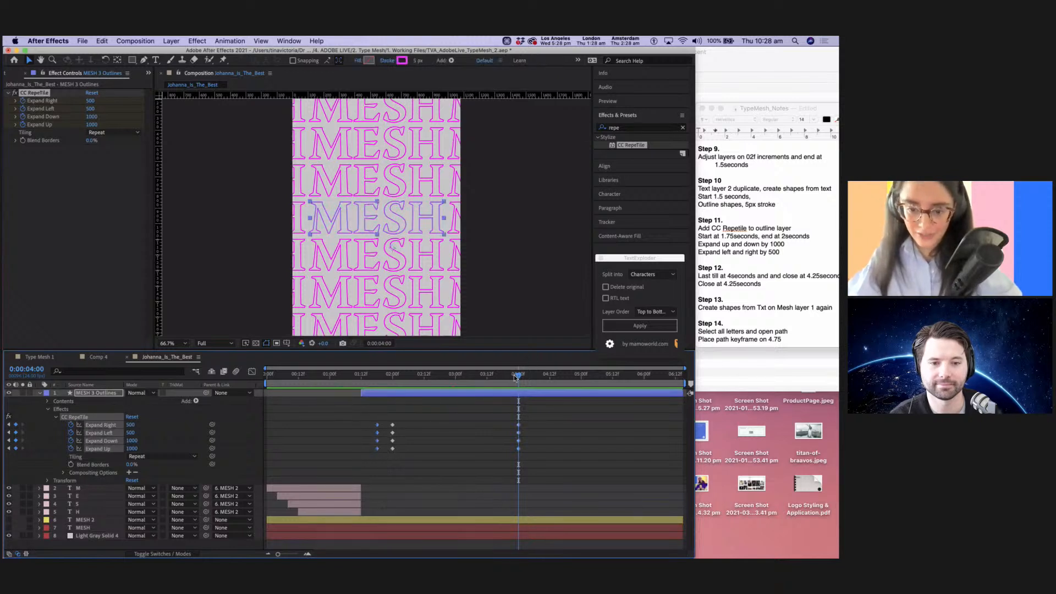
left_click_drag(517, 377, 534, 375)
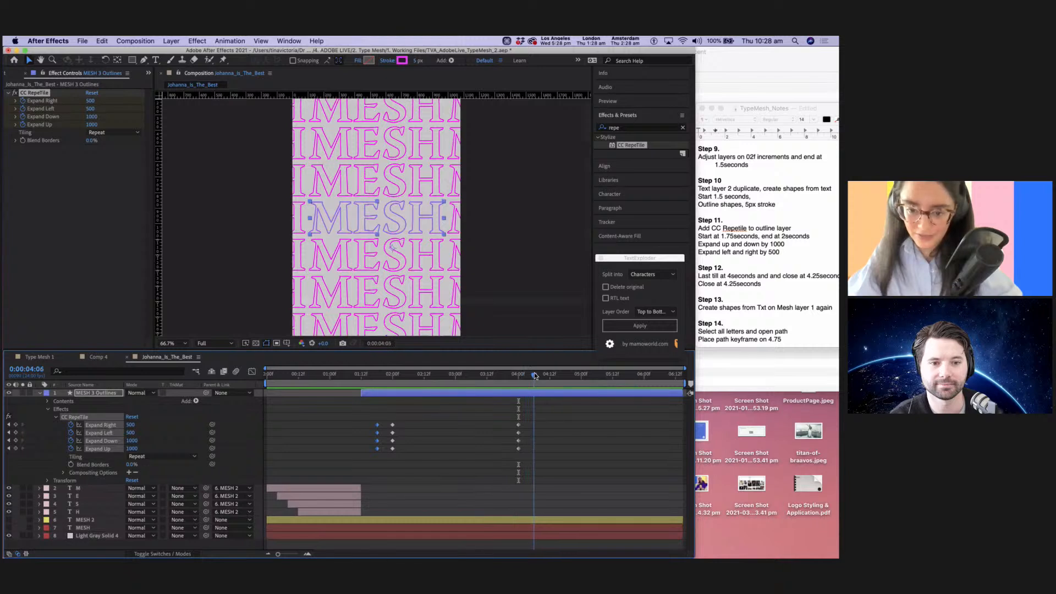
key("super+v")
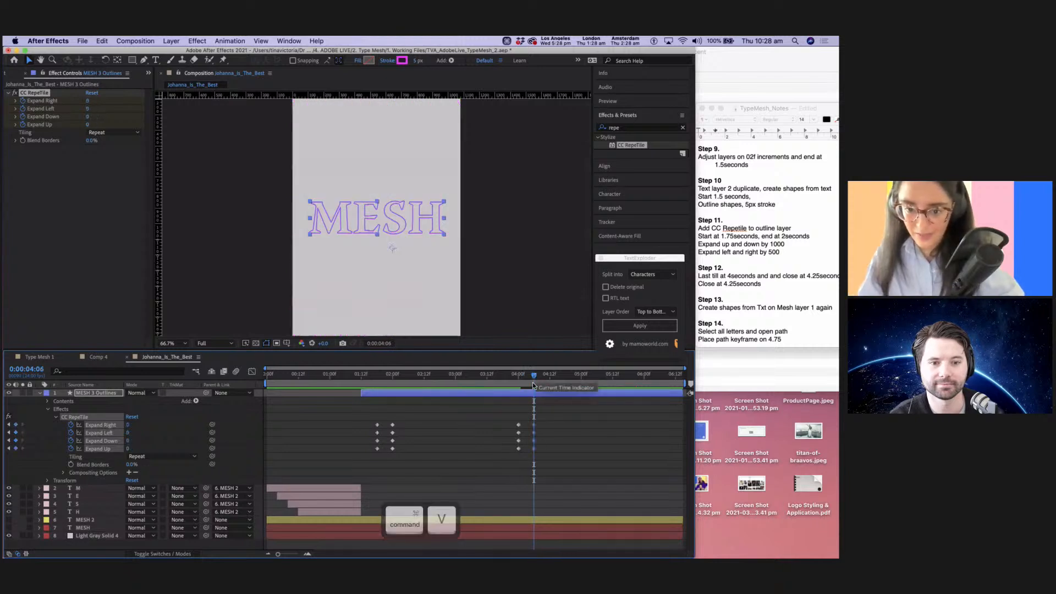
Play the composition from the start to review the outline tiling opening and closing, and return to the first frame.
key("space")
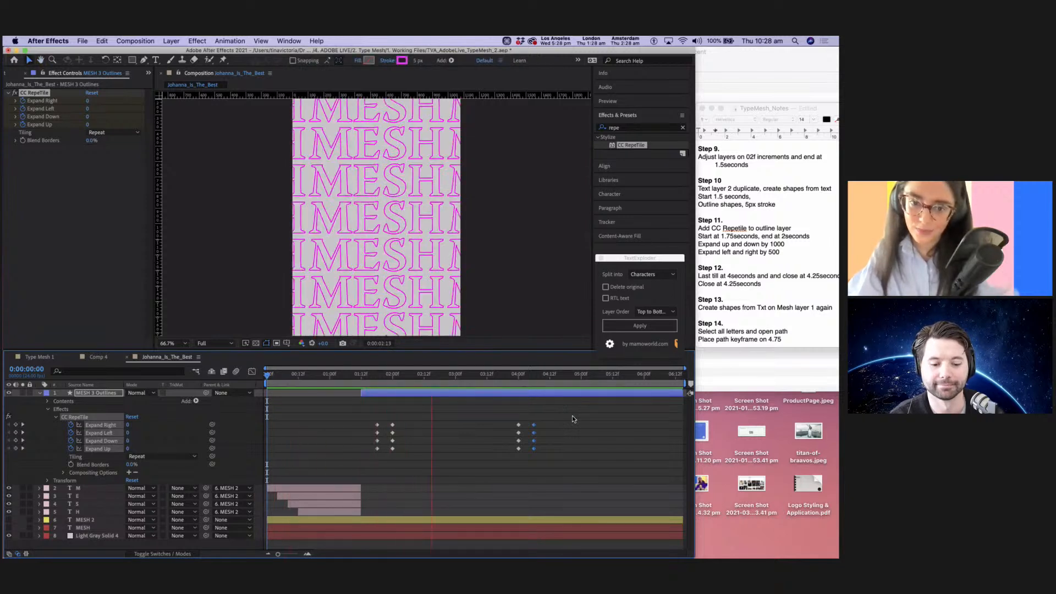
key("space")
key("Home")
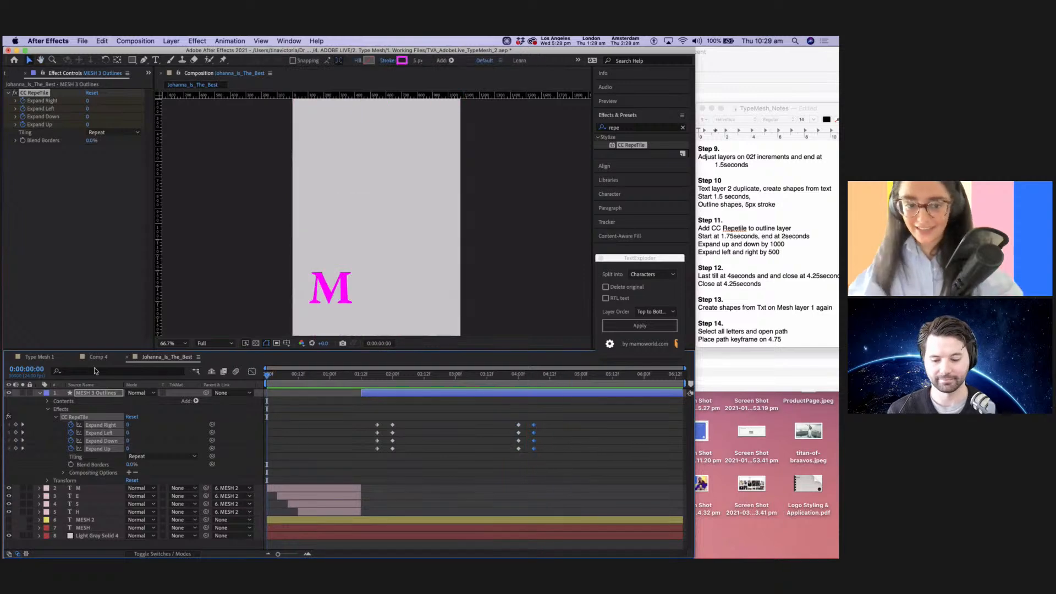
Preview the Type Mesh 1 reference composition and scrub to 0:00:04:08 to examine the letter distortion.
left_click(39, 359)
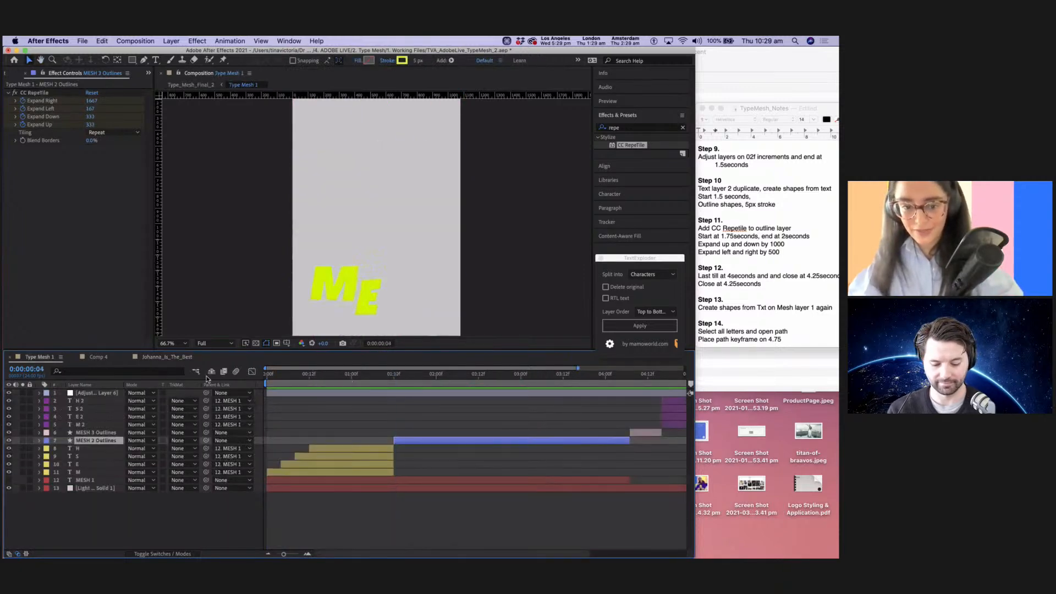
key("space")
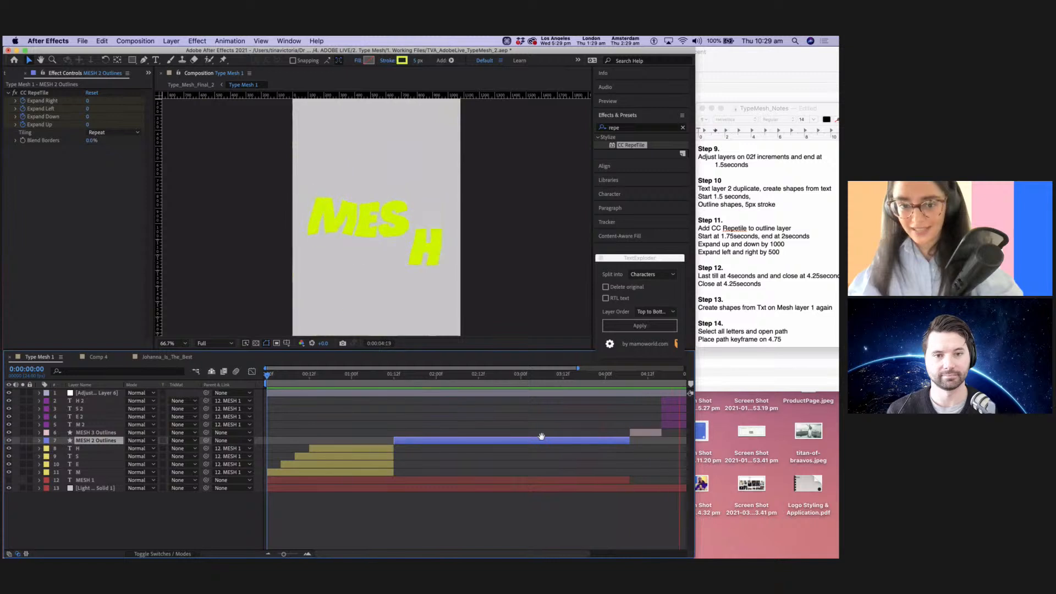
key("space")
scroll(495, 421, "left", 5)
scroll(495, 420, "right", 1)
left_click(530, 377)
left_click_drag(529, 375, 596, 372)
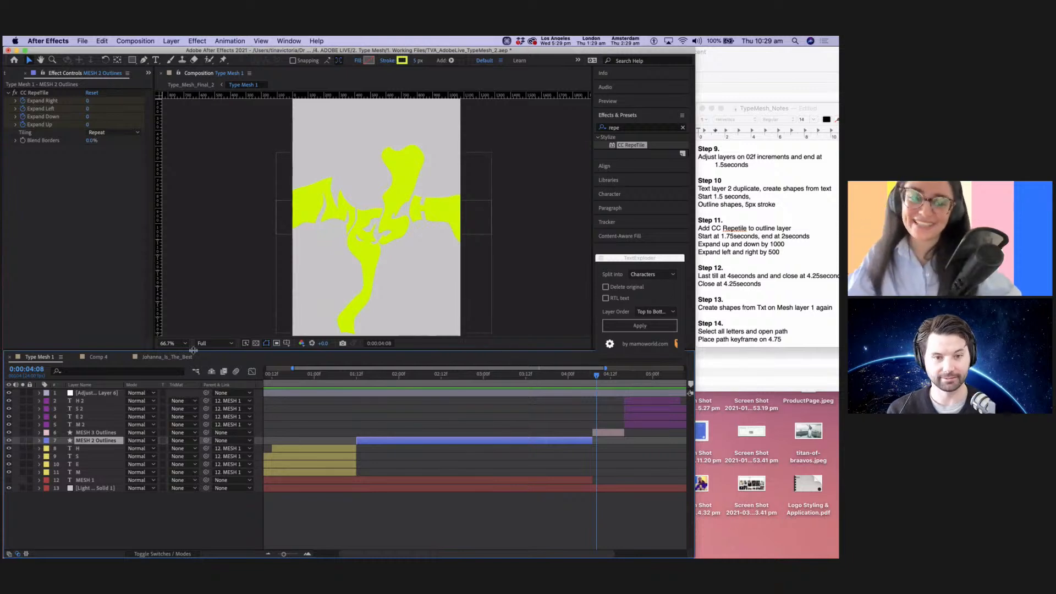
Return to the working composition and trim the end of the MESH 3 Outlines layer to 0:00:04:06.
left_click(167, 357)
mouse_move(527, 380)
left_mouse_down()
mouse_move(542, 376)
mouse_move(506, 376)
mouse_move(534, 374)
left_mouse_up()
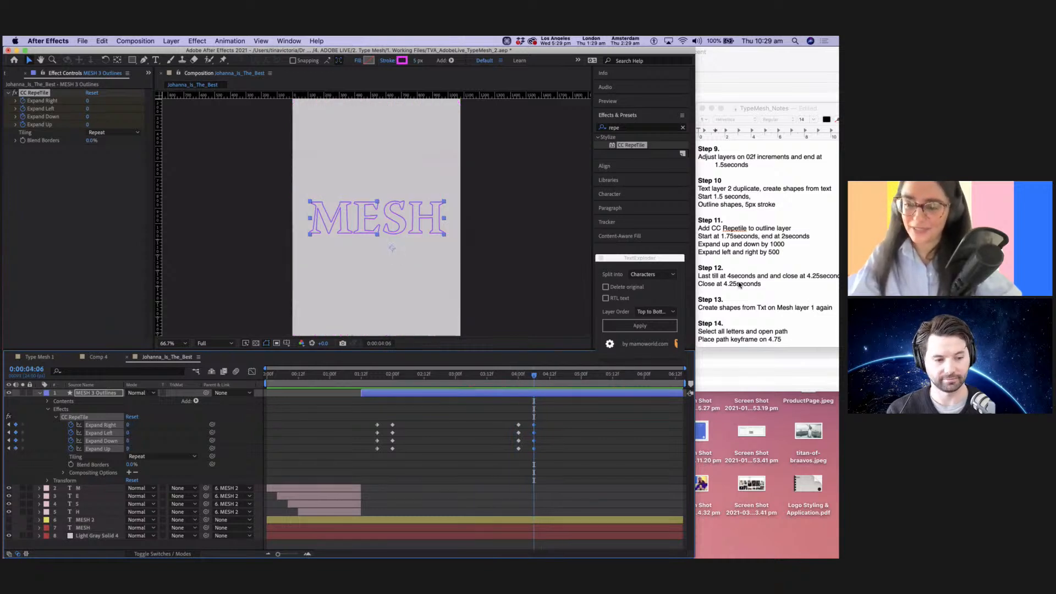
scroll(740, 284, "down", 8)
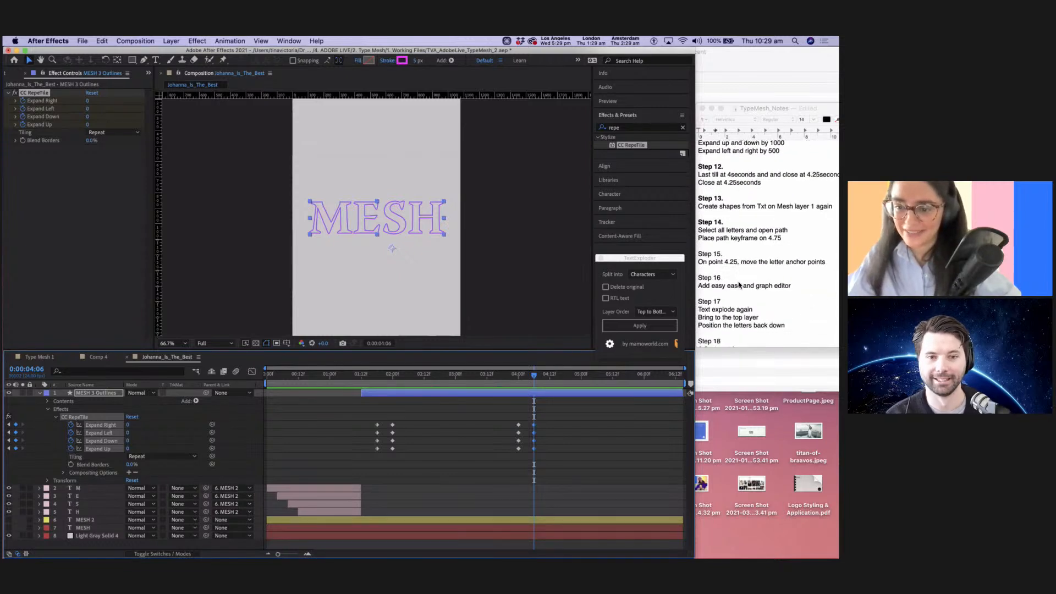
left_click(39, 393)
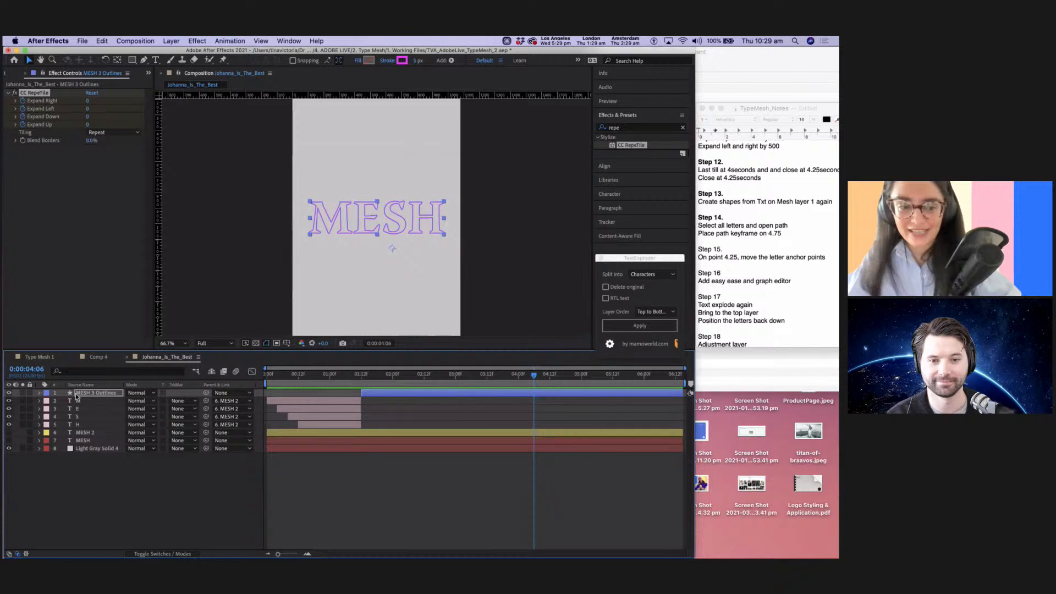
left_click(541, 391)
key("alt+bracketright")
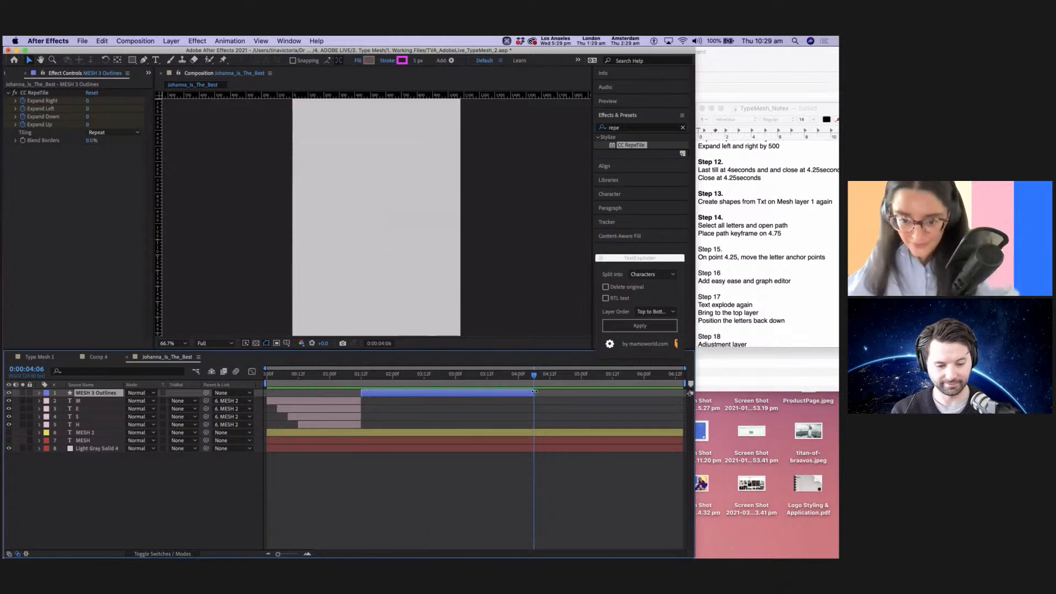
Create shapes from the MESH 2 text layer.
left_click(87, 434)
key("super+z")
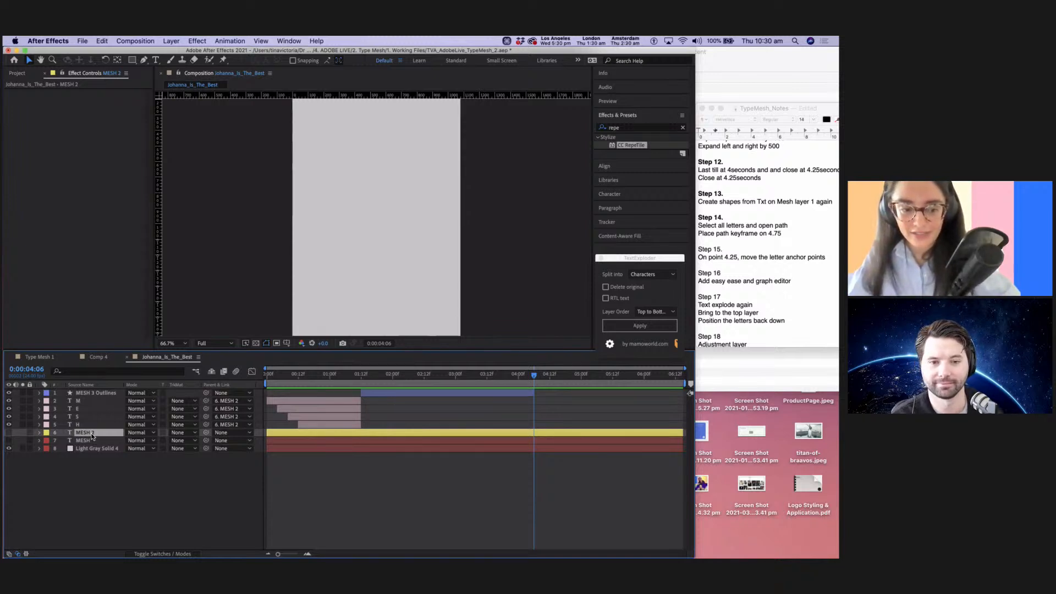
right_click(92, 436)
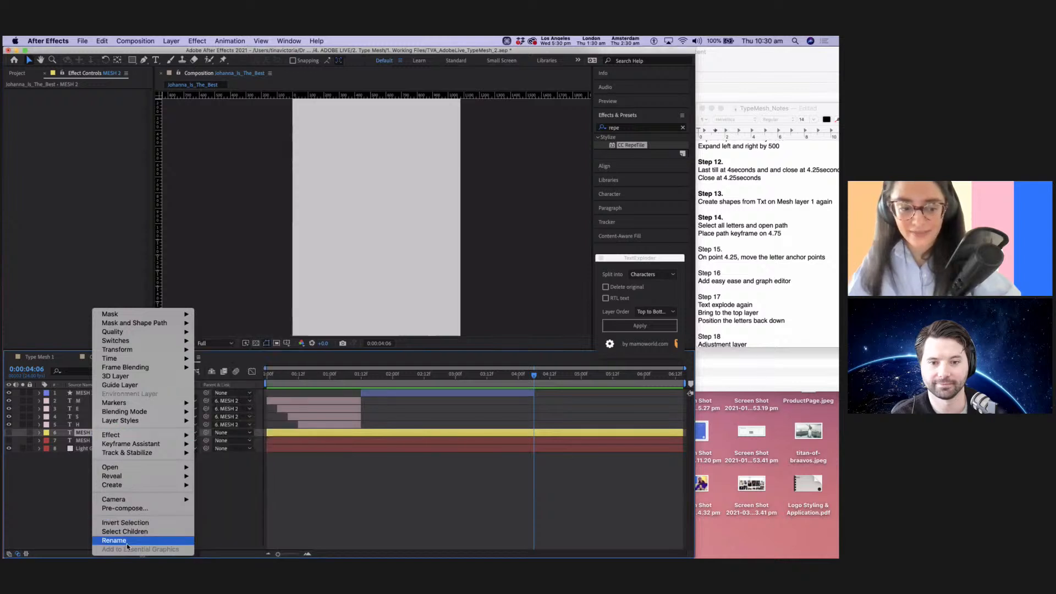
mouse_move(139, 485)
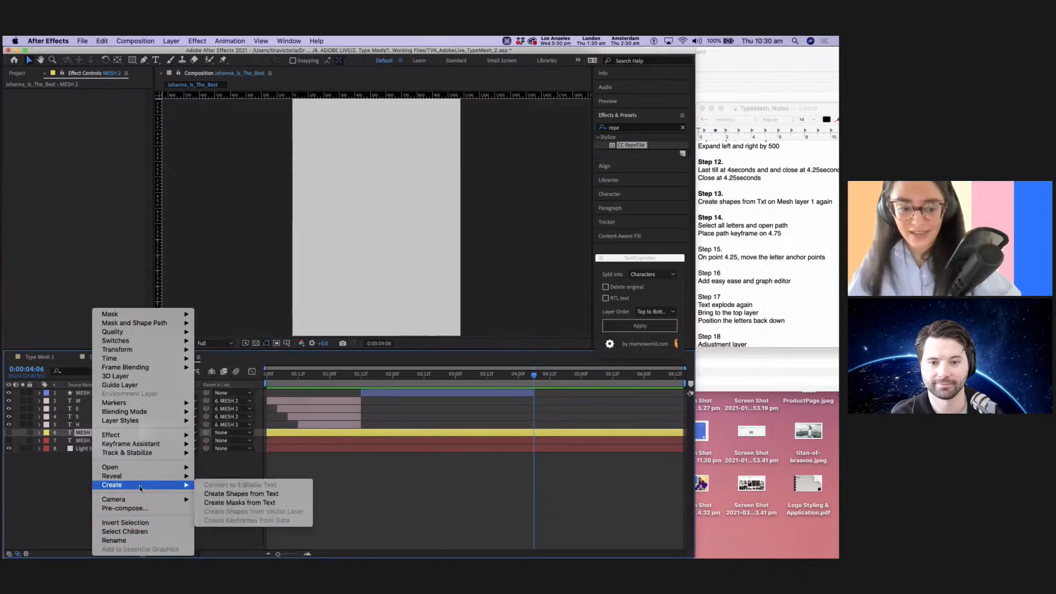
left_click(259, 494)
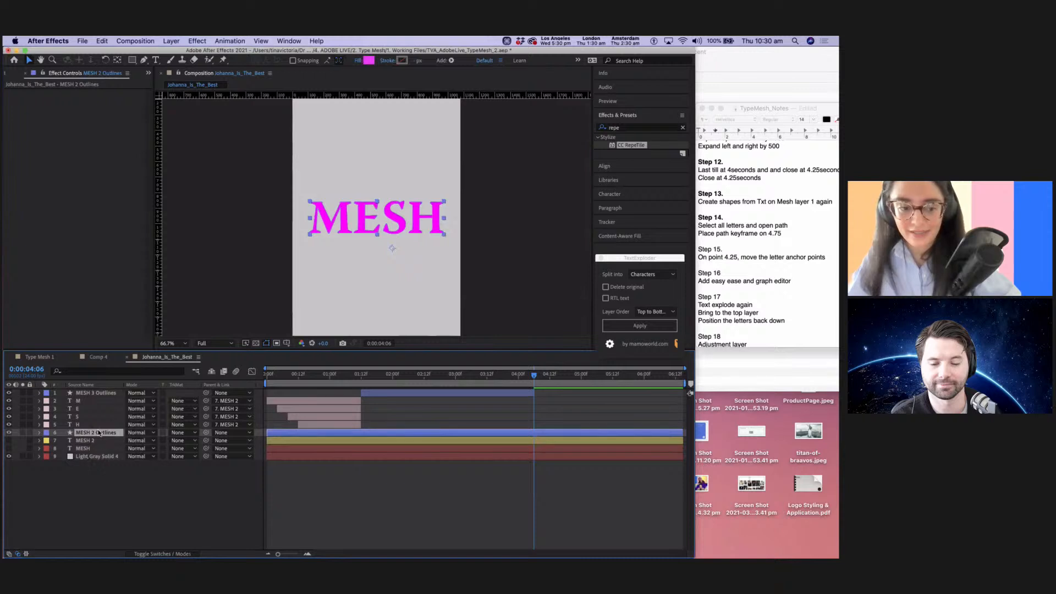
Place MESH 2 Outlines at the top of the layer stack and trim its start to 0:00:04:06.
left_click_drag(99, 434, 97, 393)
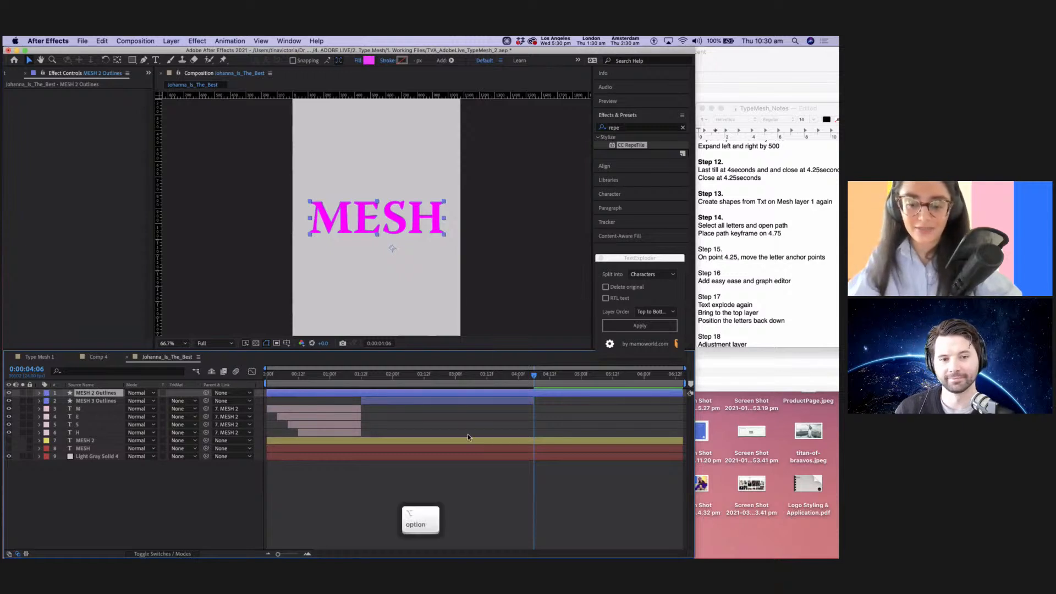
key("alt+bracketleft")
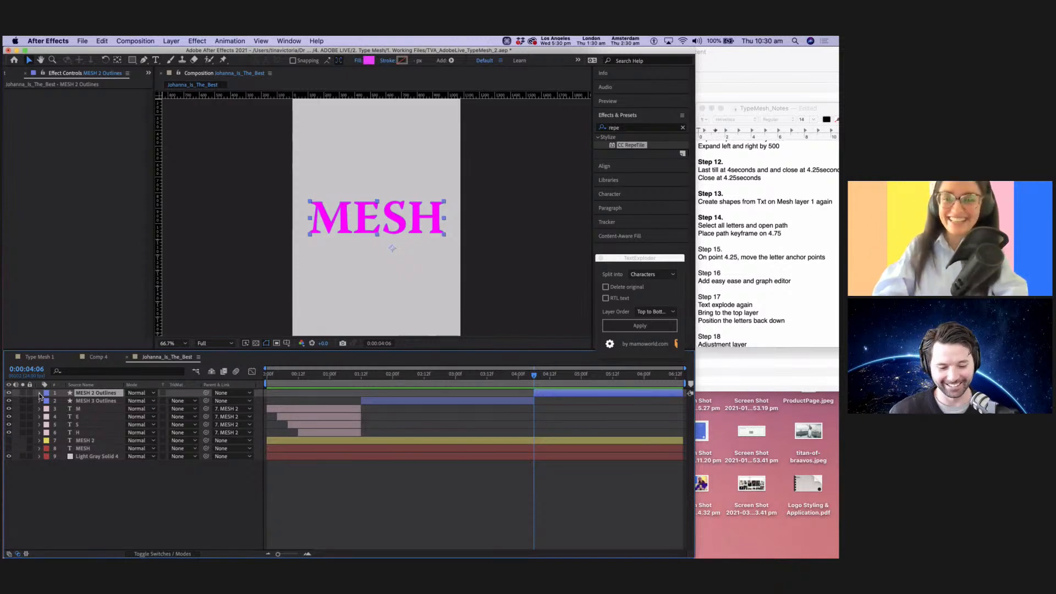
Expand the contents of MESH 2 Outlines and select the M letter group.
left_click(39, 394)
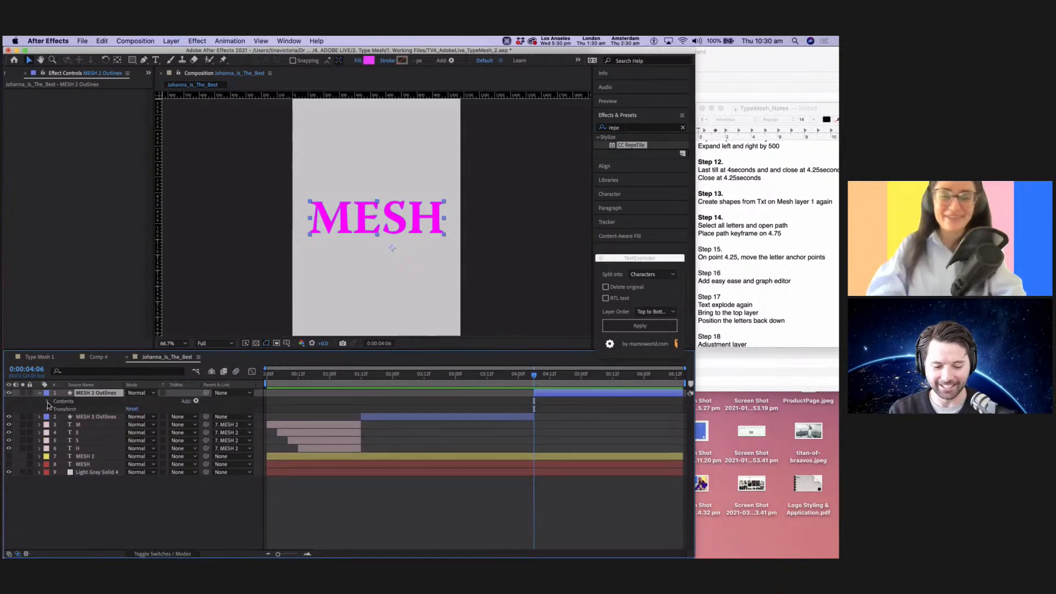
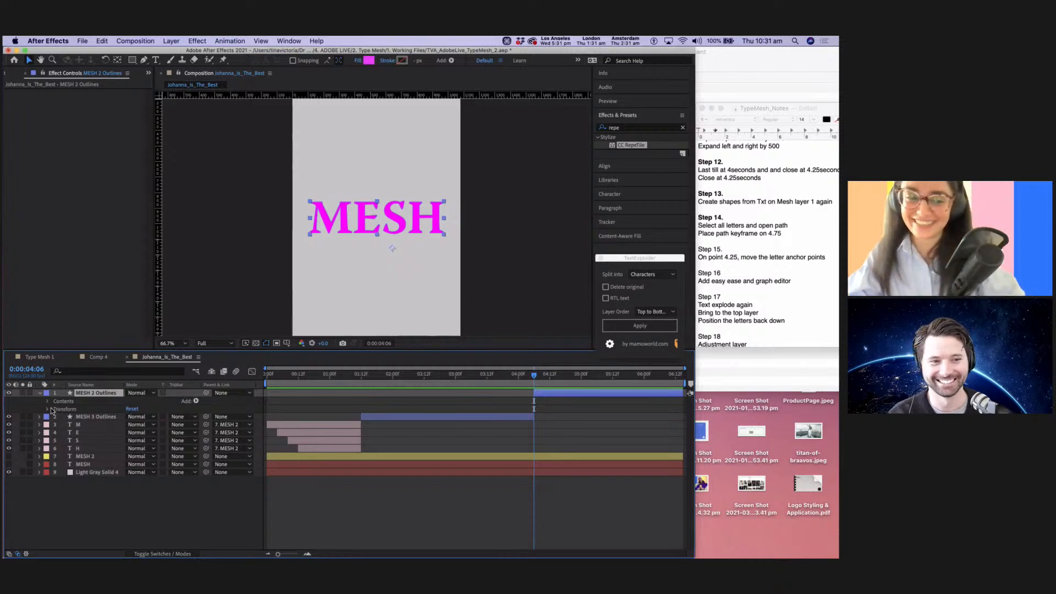
left_click(47, 401)
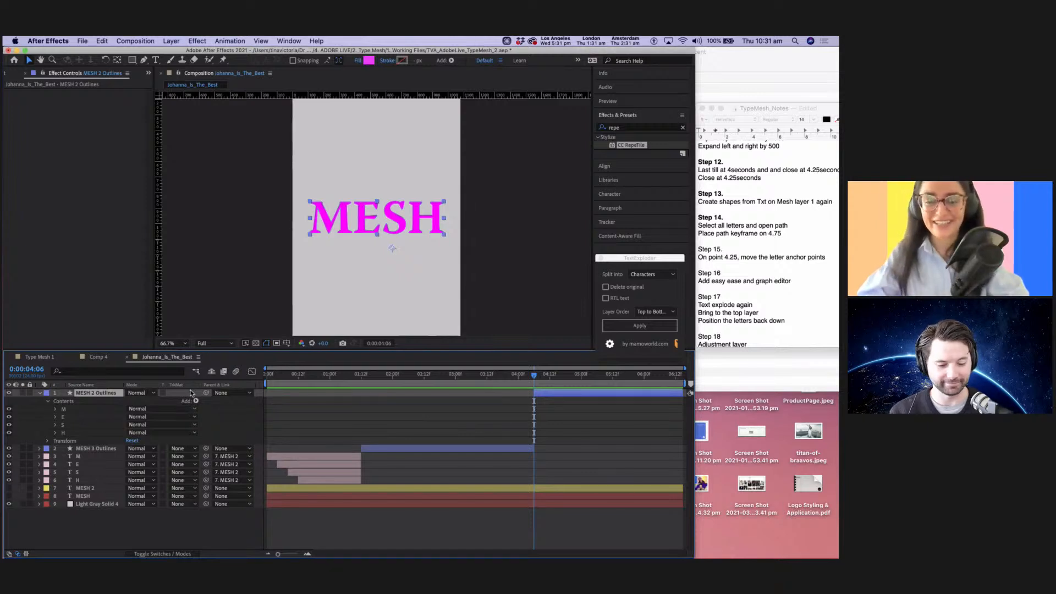
left_click(65, 417)
left_click(69, 410)
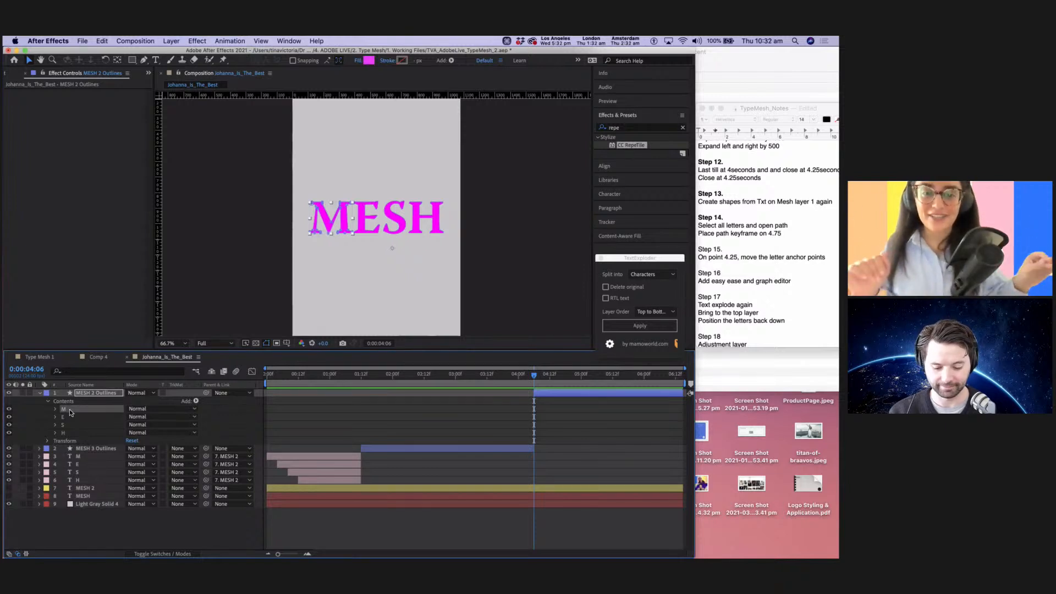
Check the Type Mesh 1 reference around 0:00:04:08, where its outlined layers change over, and return to the working composition.
left_click(46, 358)
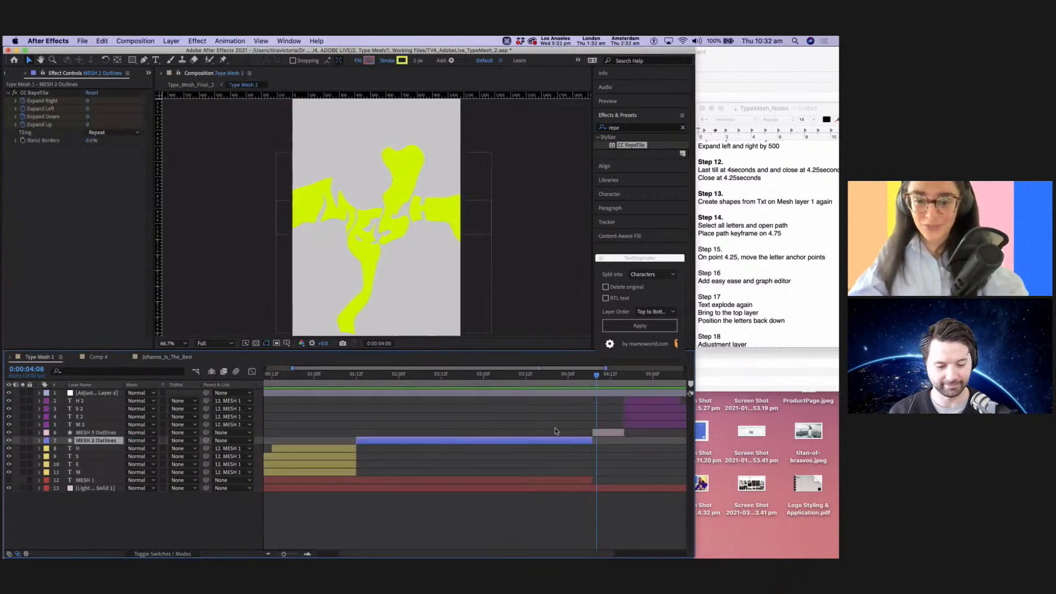
left_click_drag(597, 375, 594, 378)
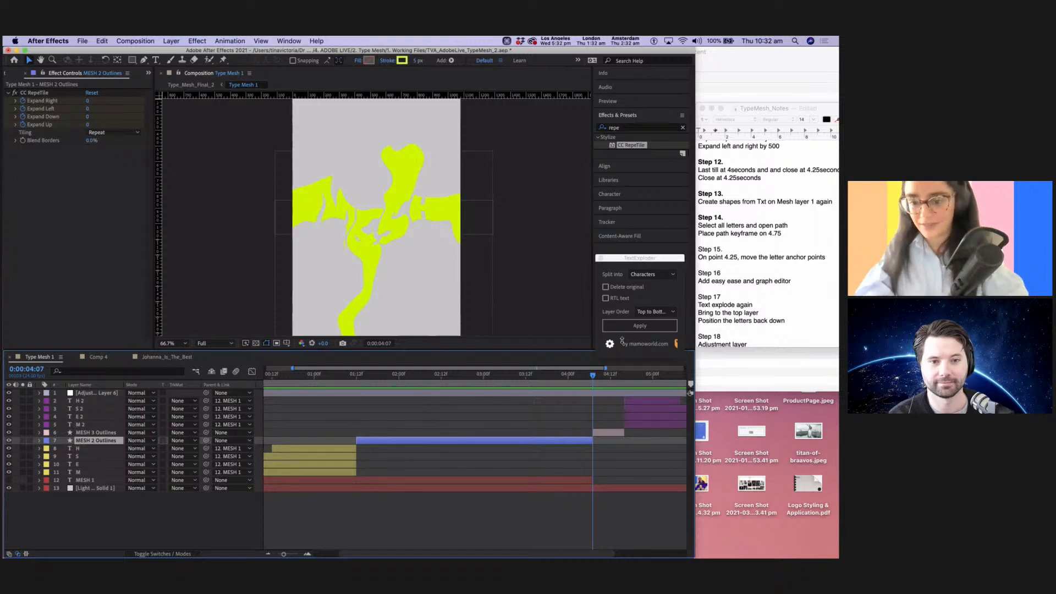
mouse_move(593, 376)
left_mouse_down()
mouse_move(630, 376)
mouse_move(597, 373)
left_mouse_up()
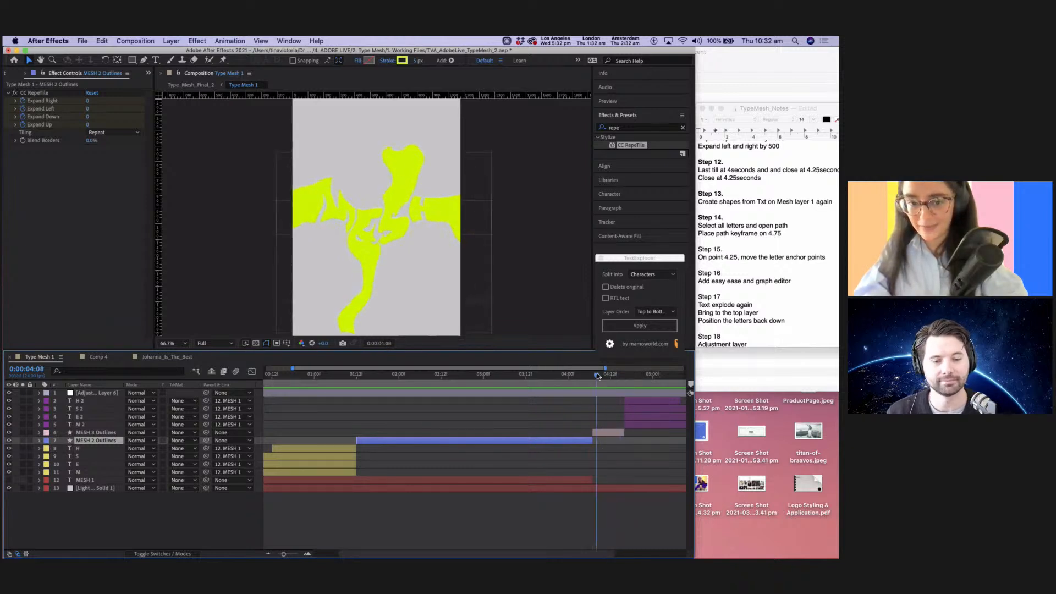
left_click(161, 357)
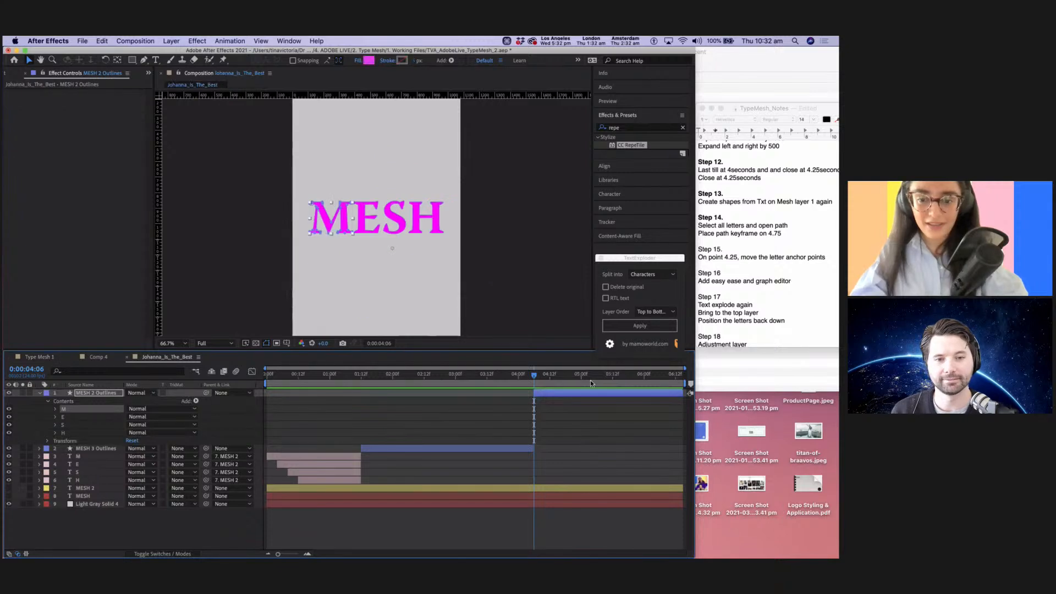
Select the M, E, S and H groups in MESH 2 Outlines and expand all four together.
left_click_drag(278, 555, 301, 554)
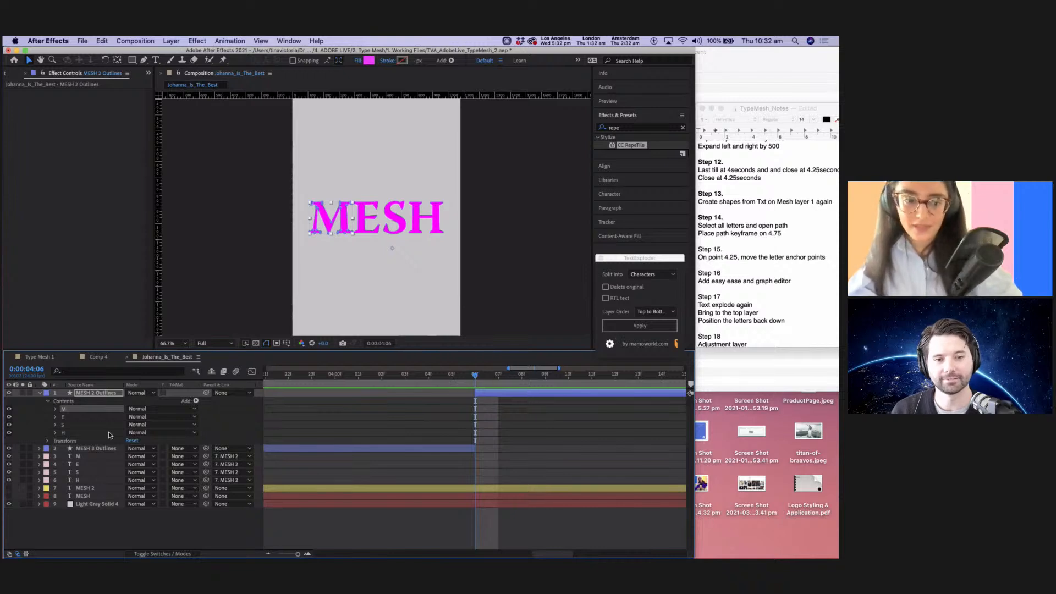
left_click(71, 417, "super")
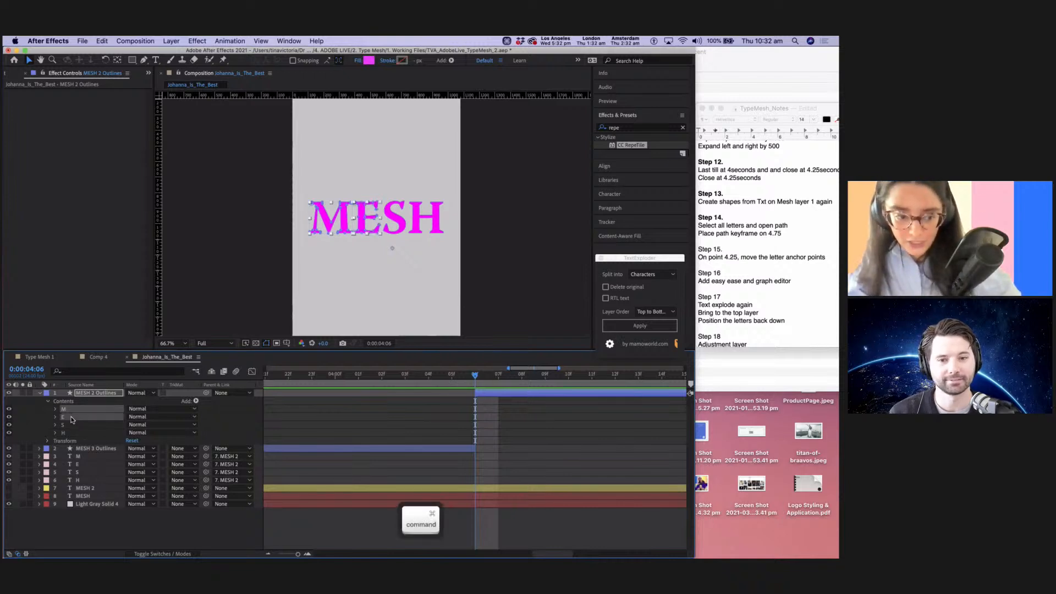
left_click(71, 425, "super")
left_click(71, 432, "super")
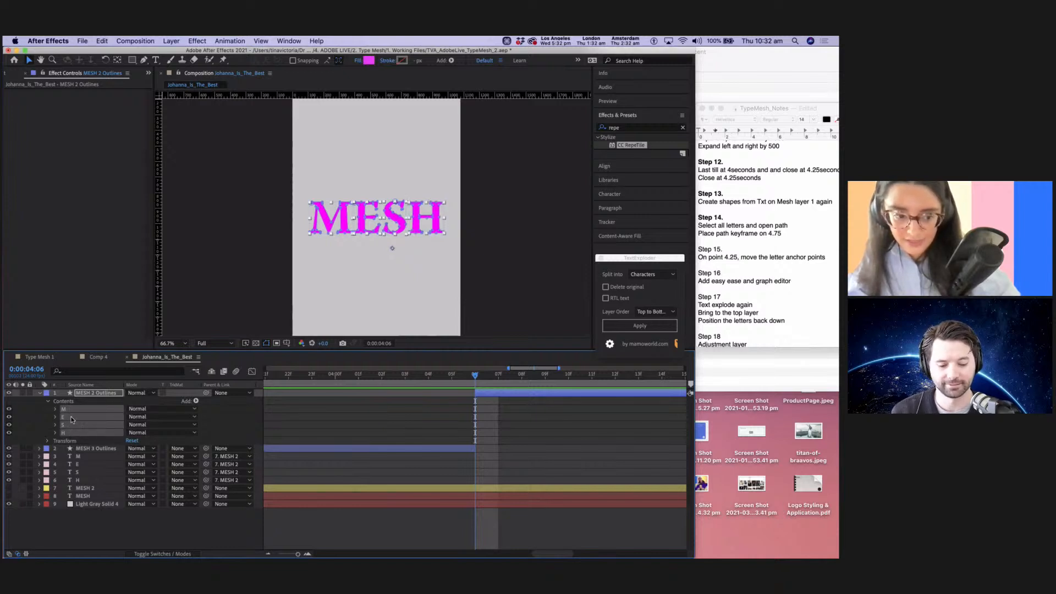
left_click(55, 410)
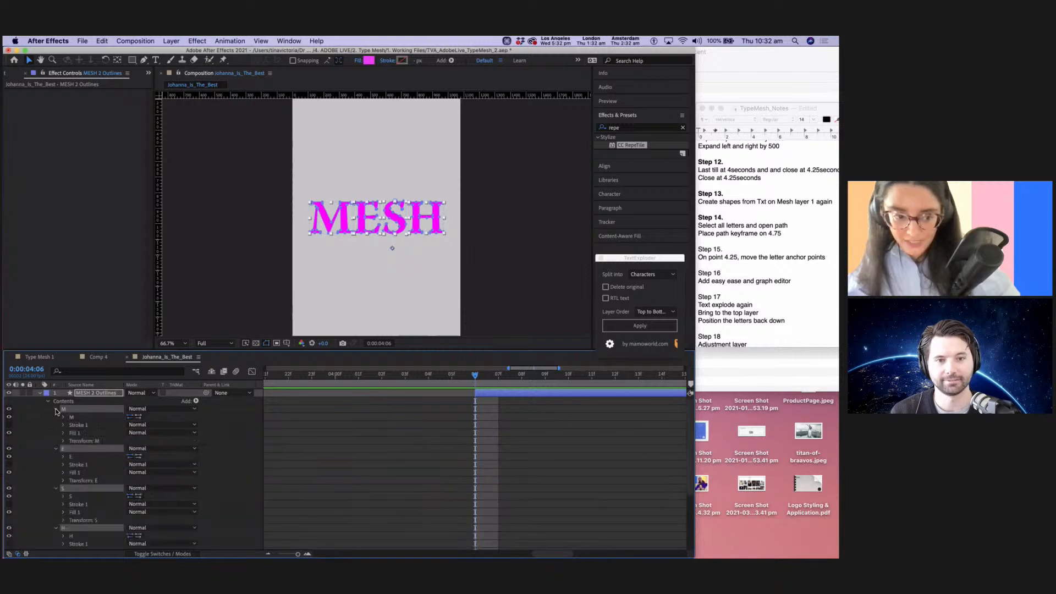
scroll(75, 465, "down", 5)
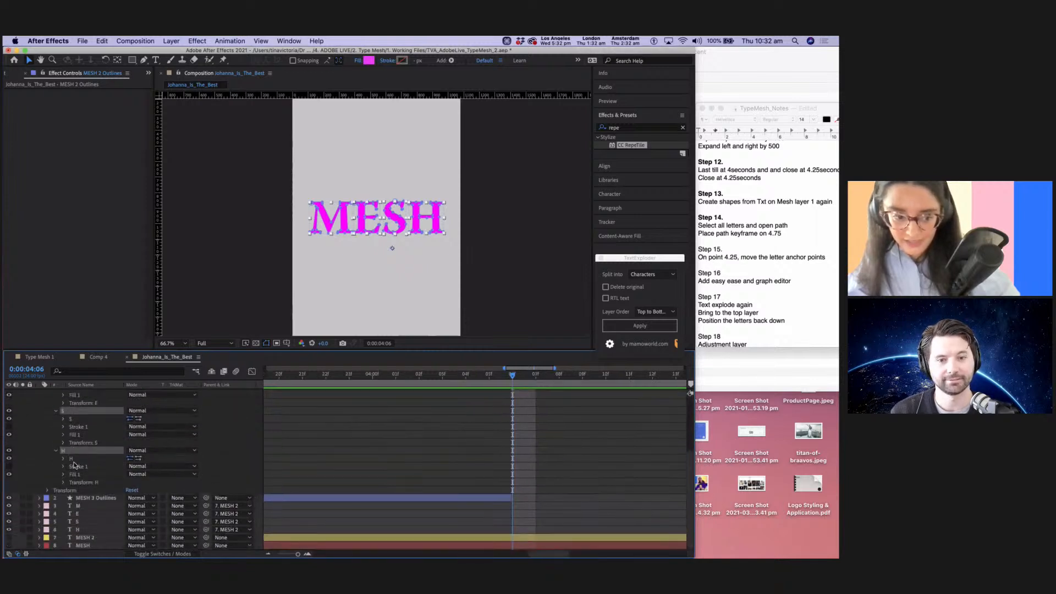
scroll(75, 465, "up", 5)
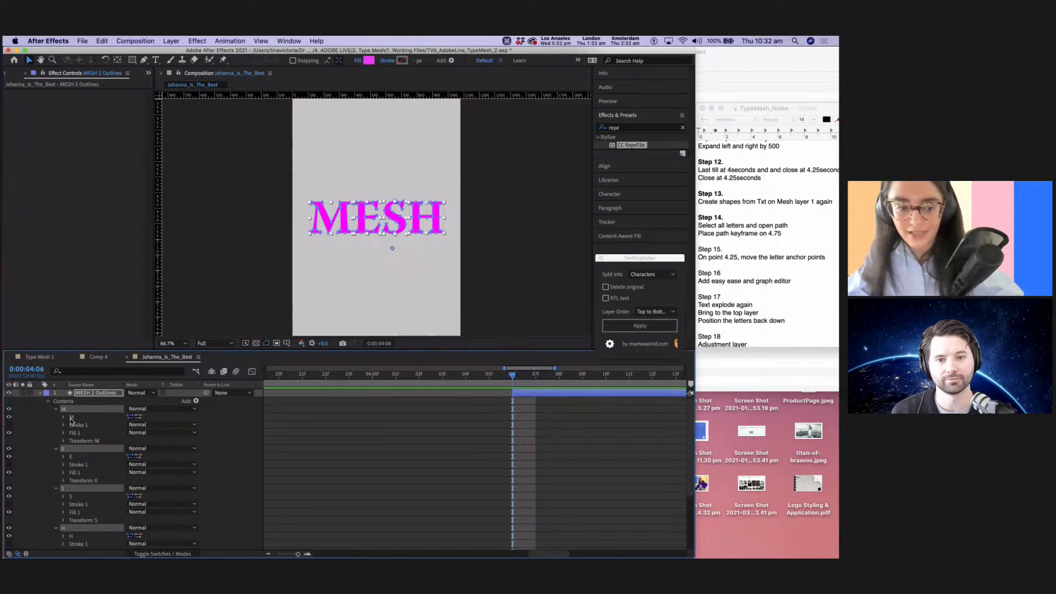
Select the path item inside each of the M, E, S and H groups and reveal the M's Path property.
left_click(75, 418)
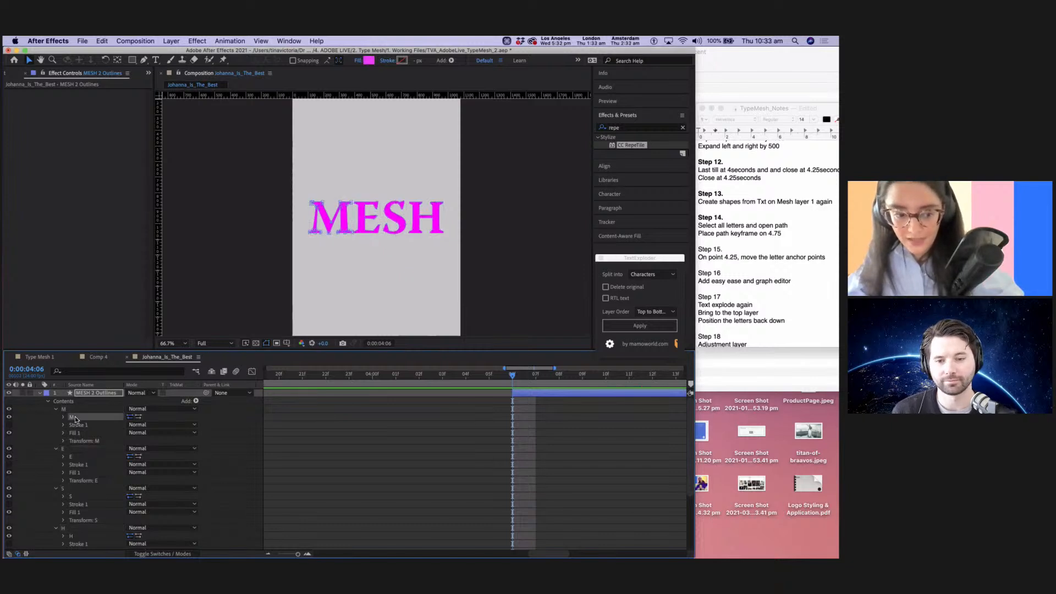
left_click(83, 458, "super")
left_click(81, 495, "super")
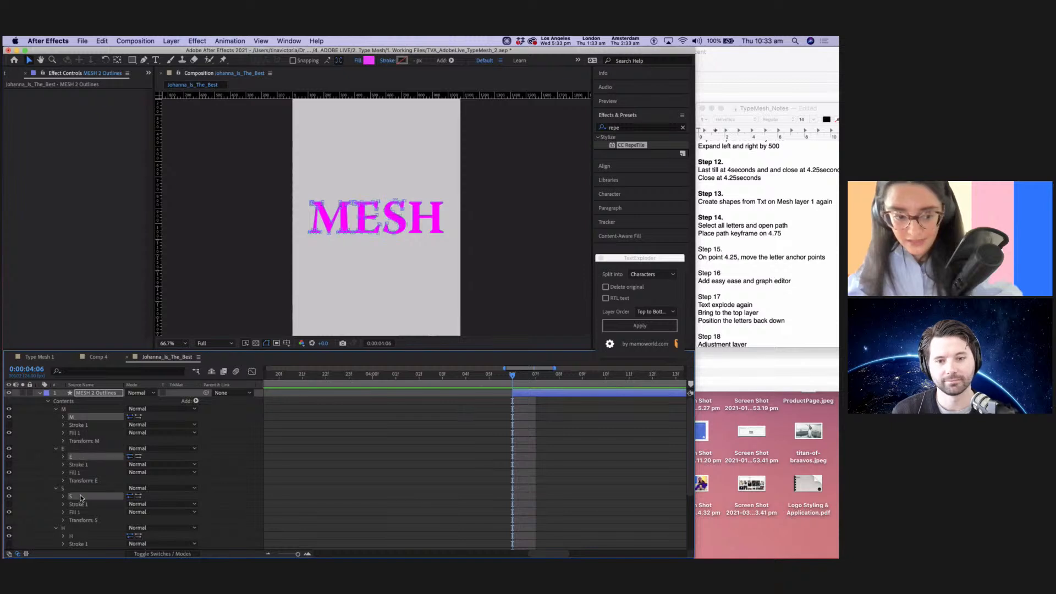
left_click(84, 536, "super")
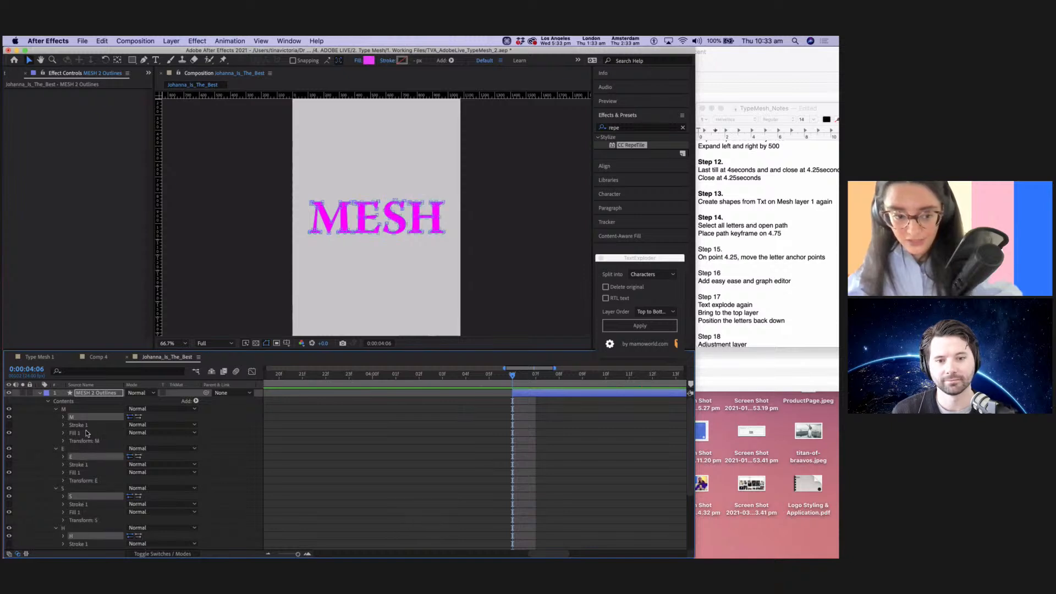
left_click(63, 417)
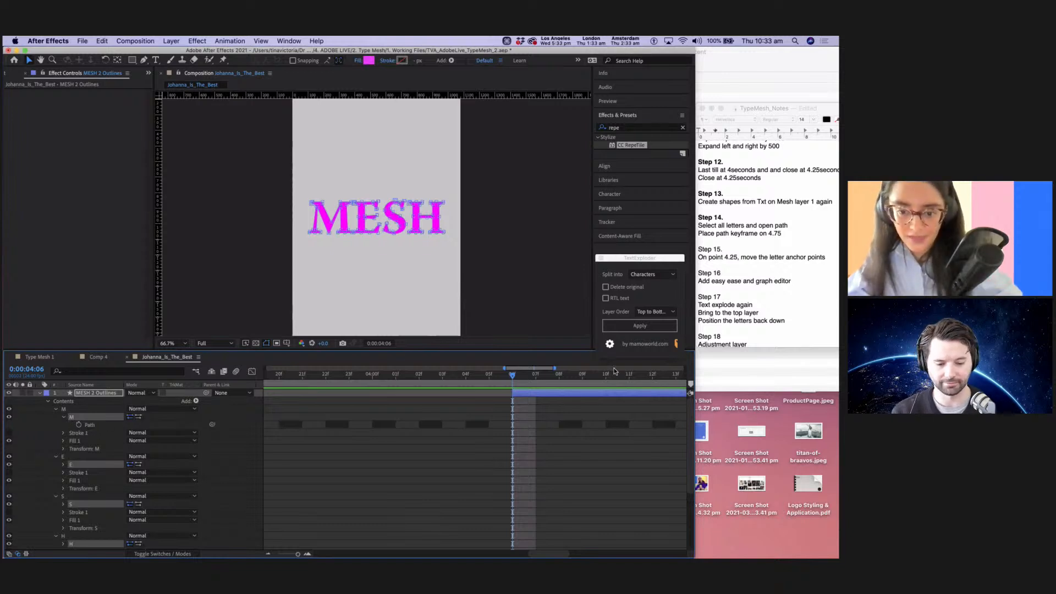
Add Path keyframes for all selected letters at 0:00:04:12 and reveal the Path properties of E and S.
left_click_drag(298, 554, 285, 555)
left_click_drag(502, 377, 498, 377)
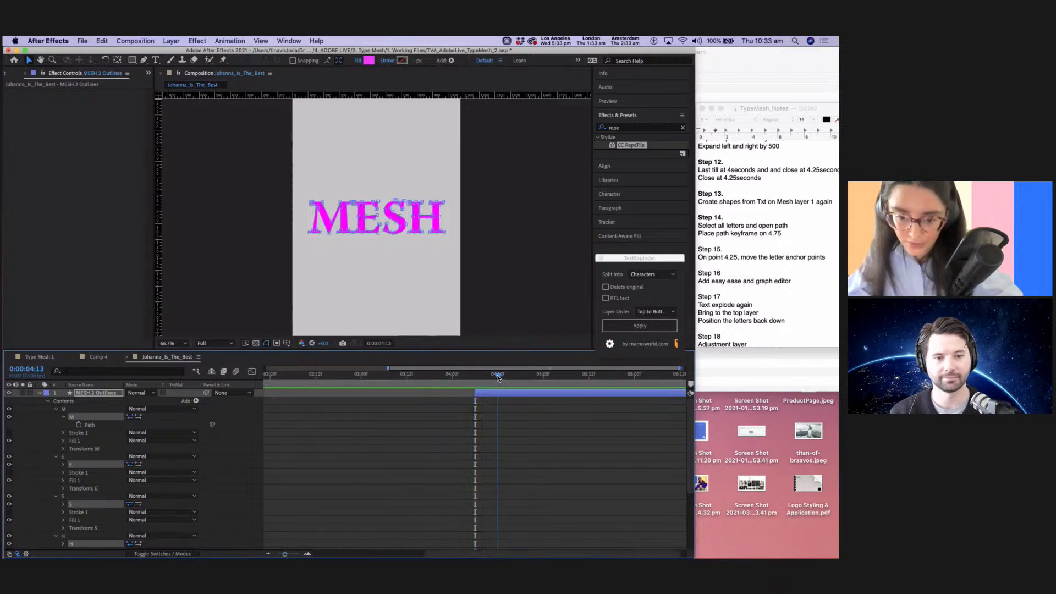
left_click(79, 425)
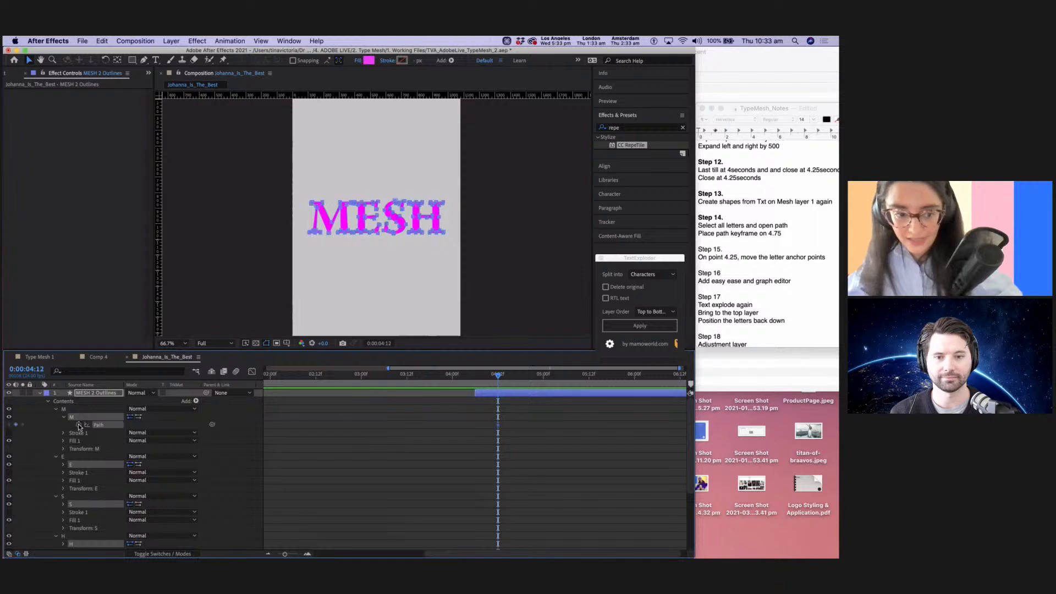
left_click(62, 466)
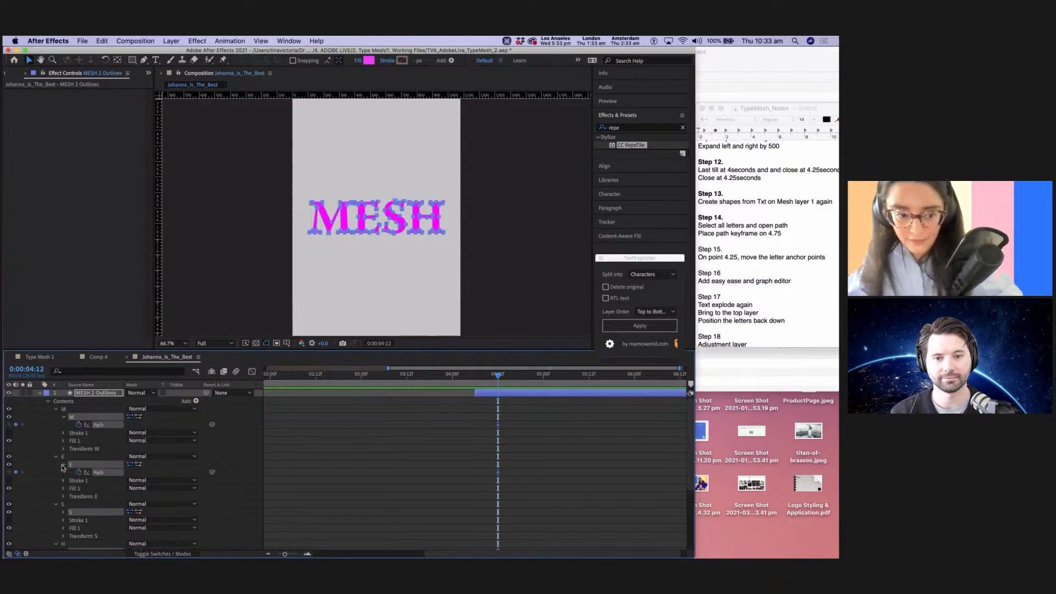
left_click(63, 512)
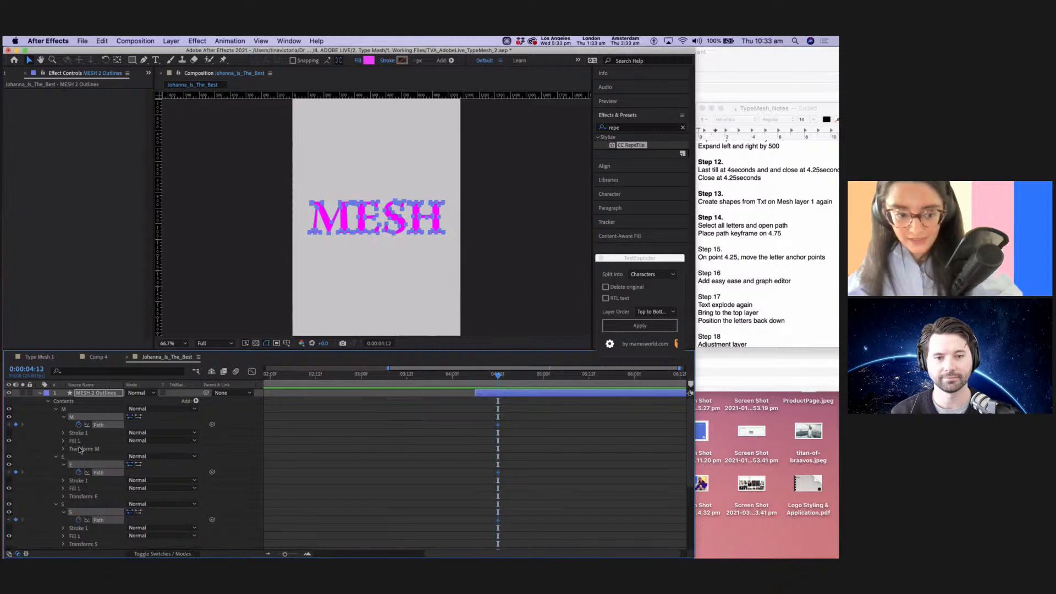
Reveal the Path property of the H and check the Path keyframes across all four letters.
scroll(63, 467, "down", 4)
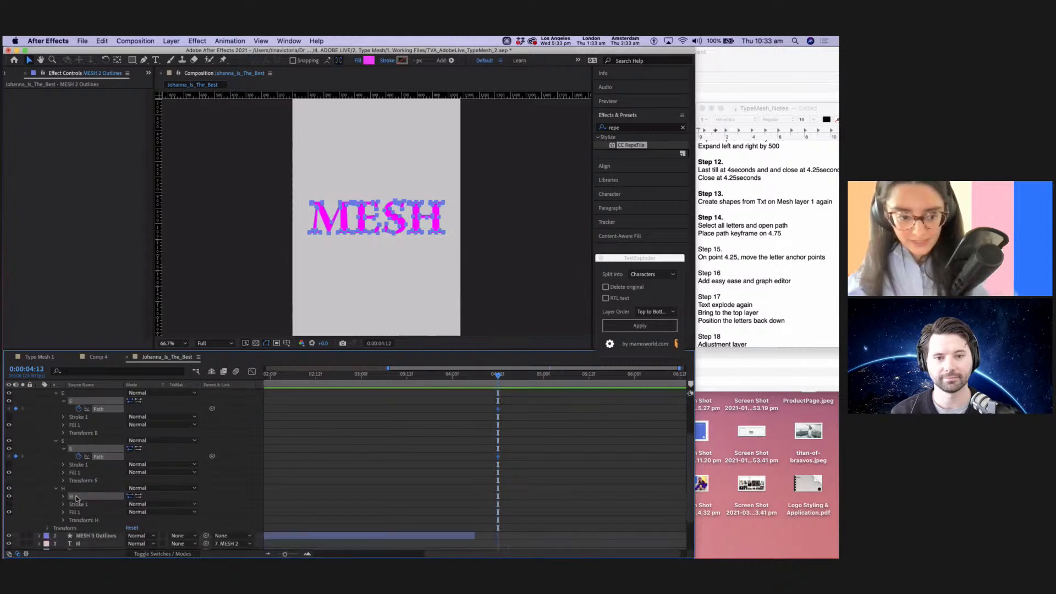
left_click(63, 500)
scroll(228, 510, "up", 4)
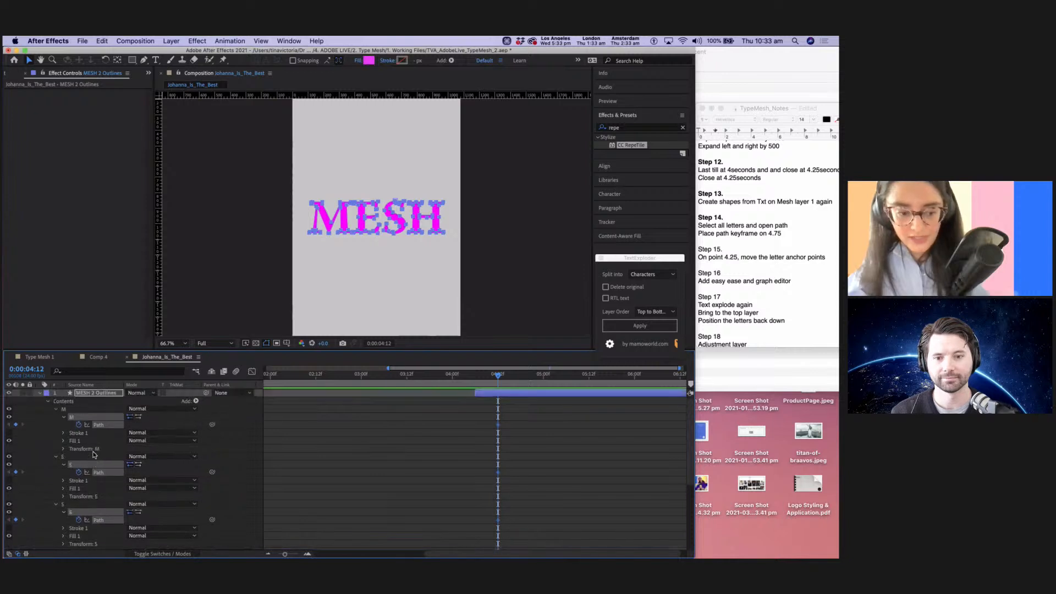
scroll(529, 495, "down", 3)
scroll(529, 495, "up", 4)
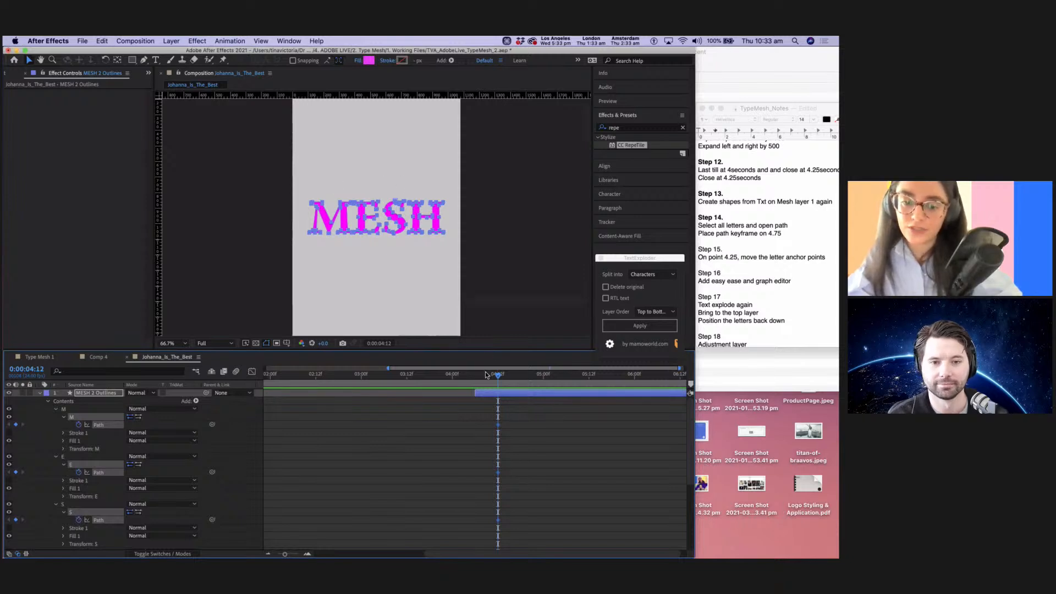
Set the current time to 0:00:04:06, where MESH 2 Outlines starts, and bring the letter M into close view.
left_click_drag(479, 375, 498, 374)
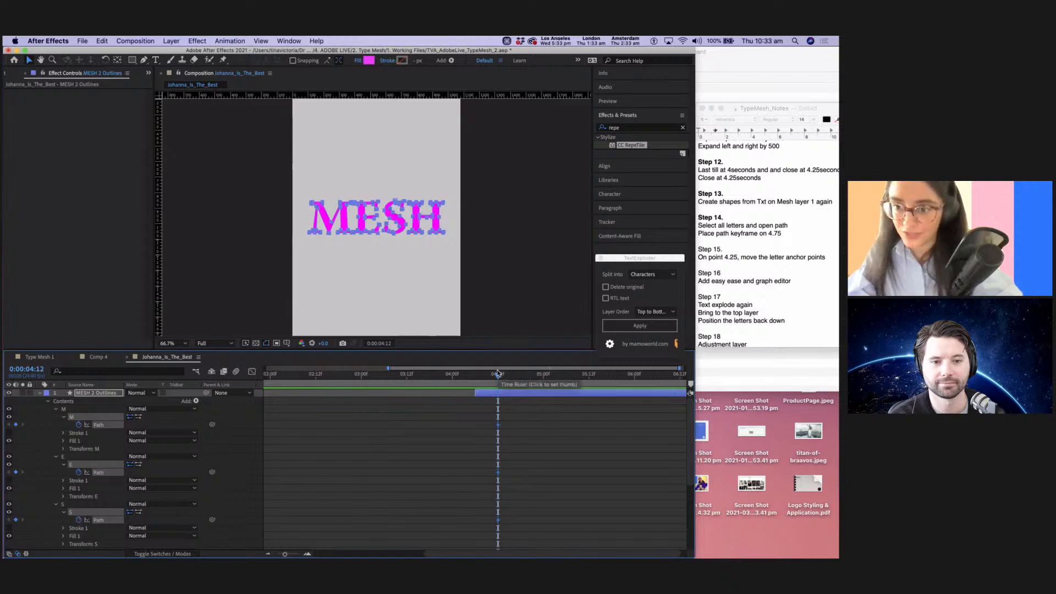
left_click_drag(488, 374, 476, 378)
left_click(287, 427)
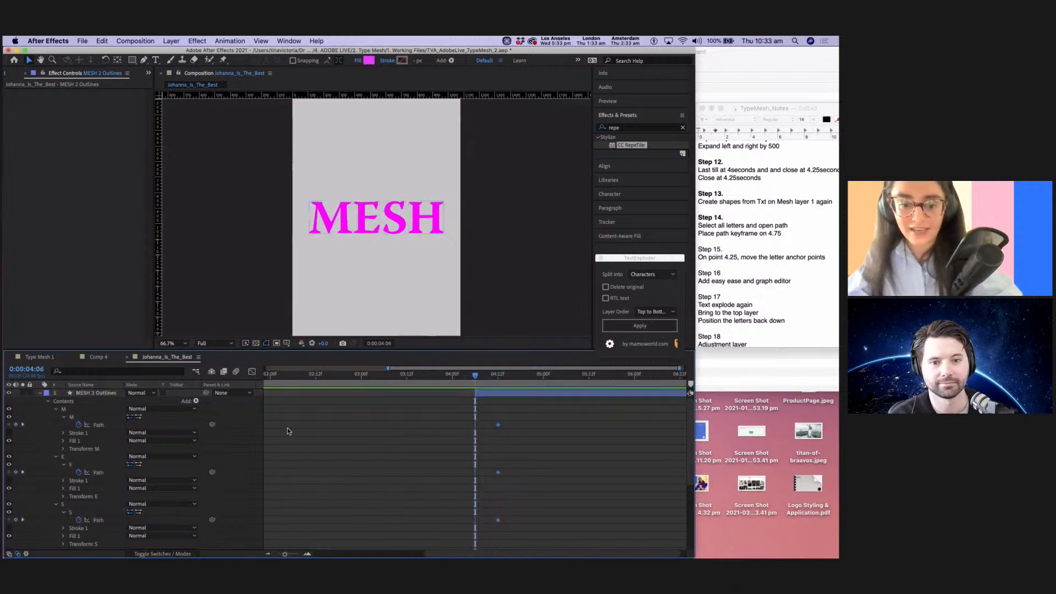
left_click(99, 425)
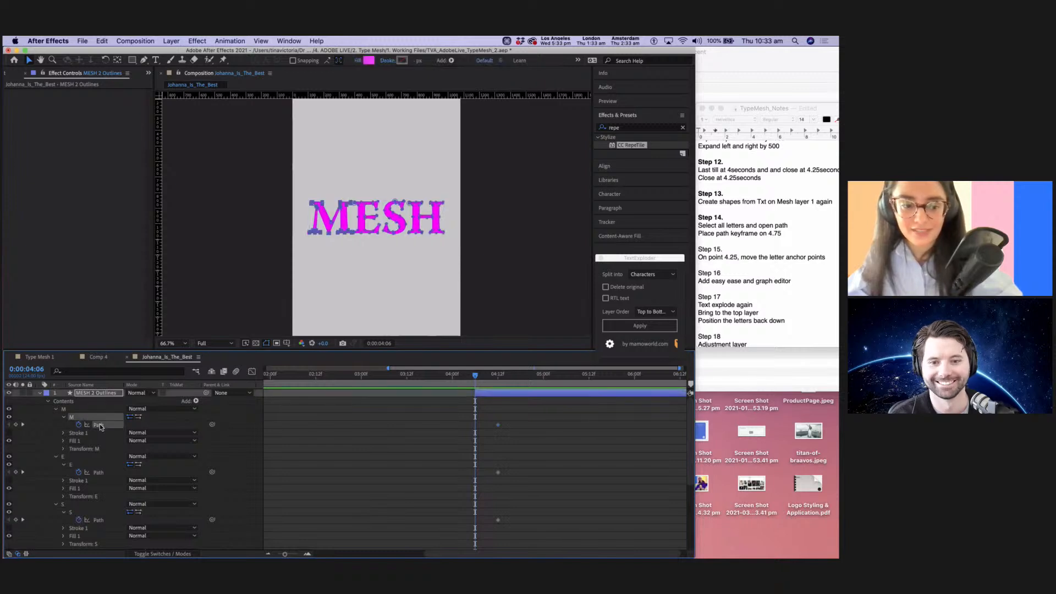
key("super+equal")
key("super+equal")
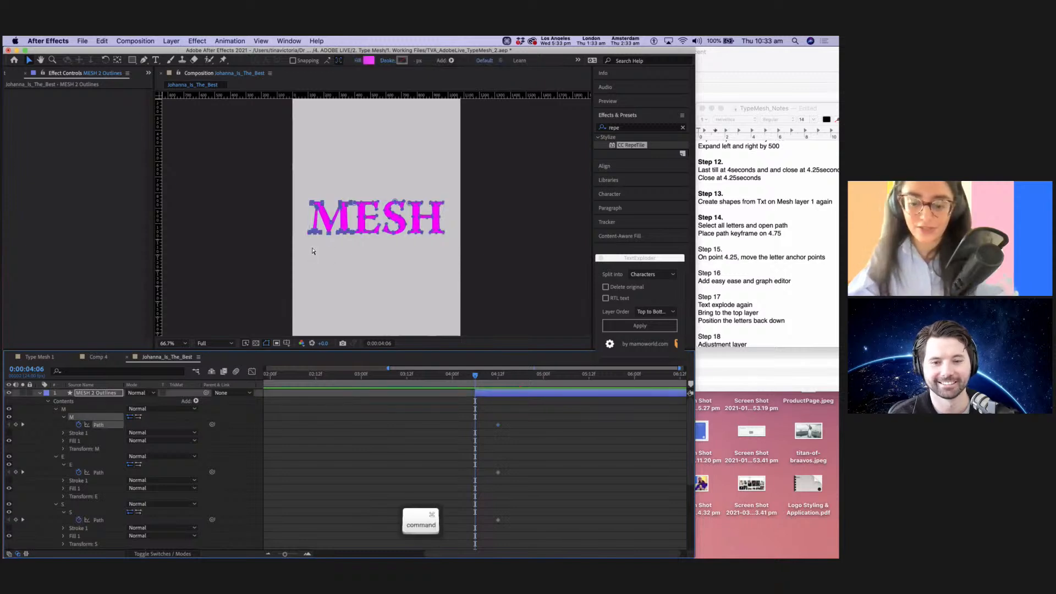
scroll(313, 251, "down", 3)
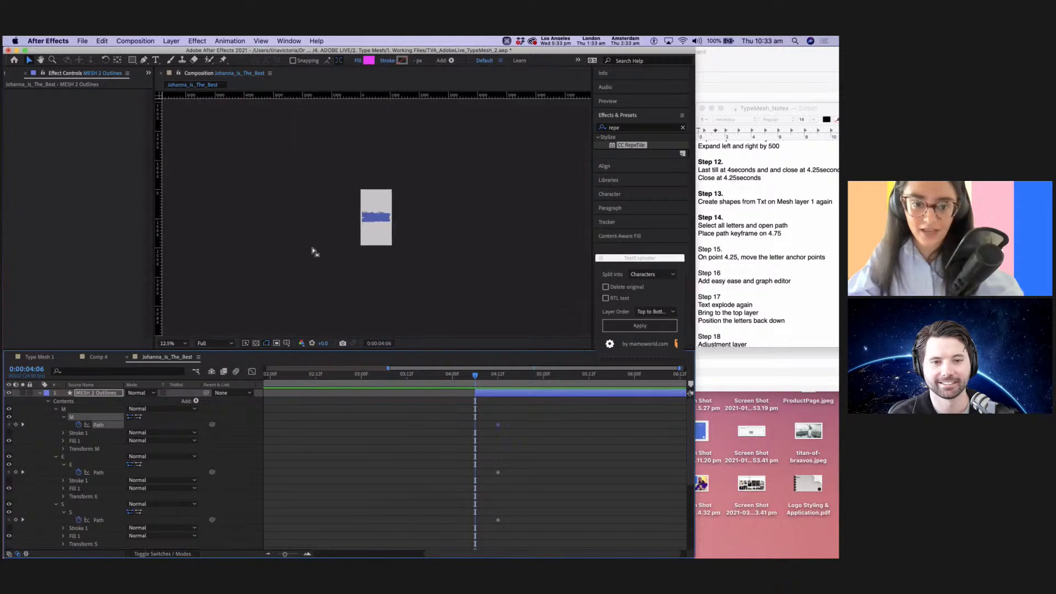
scroll(312, 250, "up", 5)
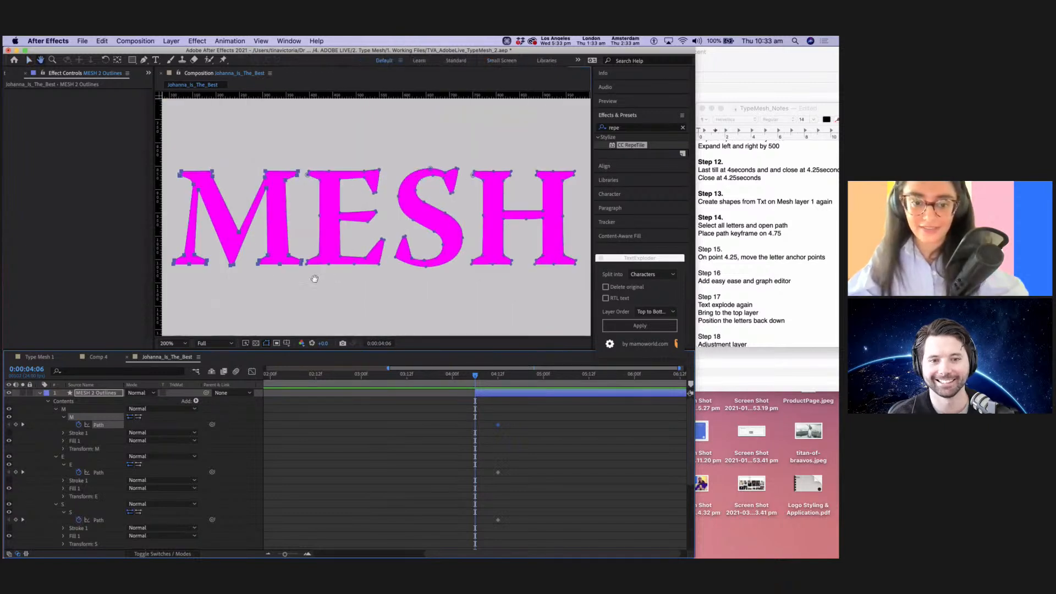
left_click_drag(314, 273, 493, 267)
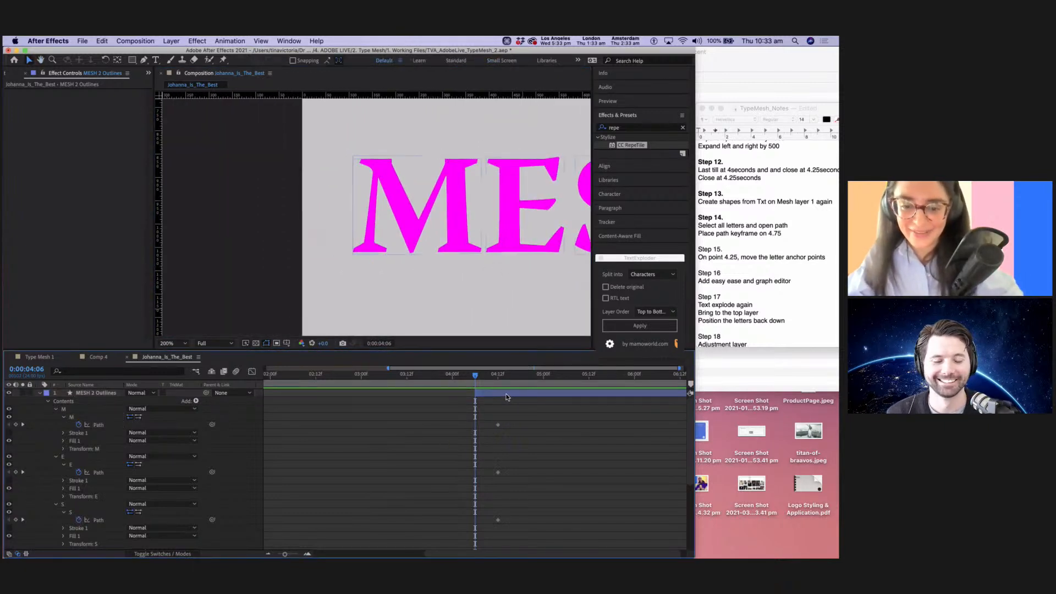
left_click(100, 426)
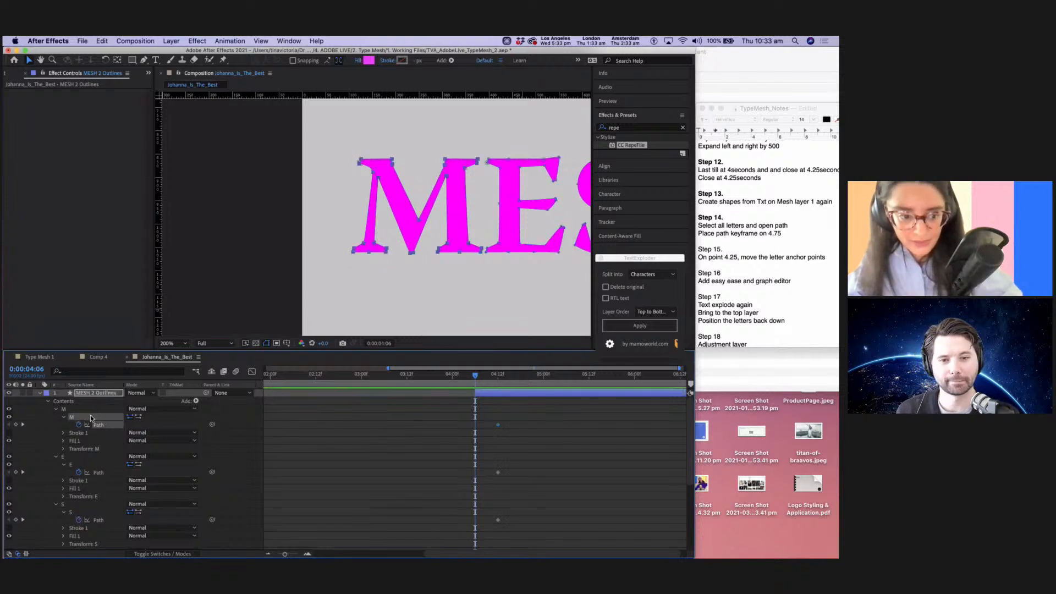
left_click(361, 160)
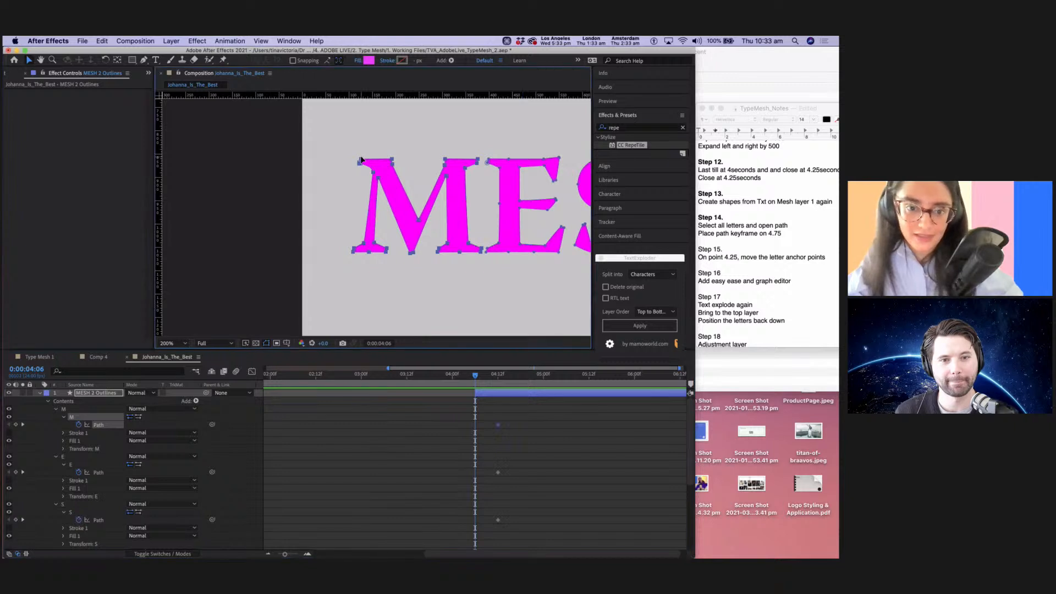
left_click(371, 278)
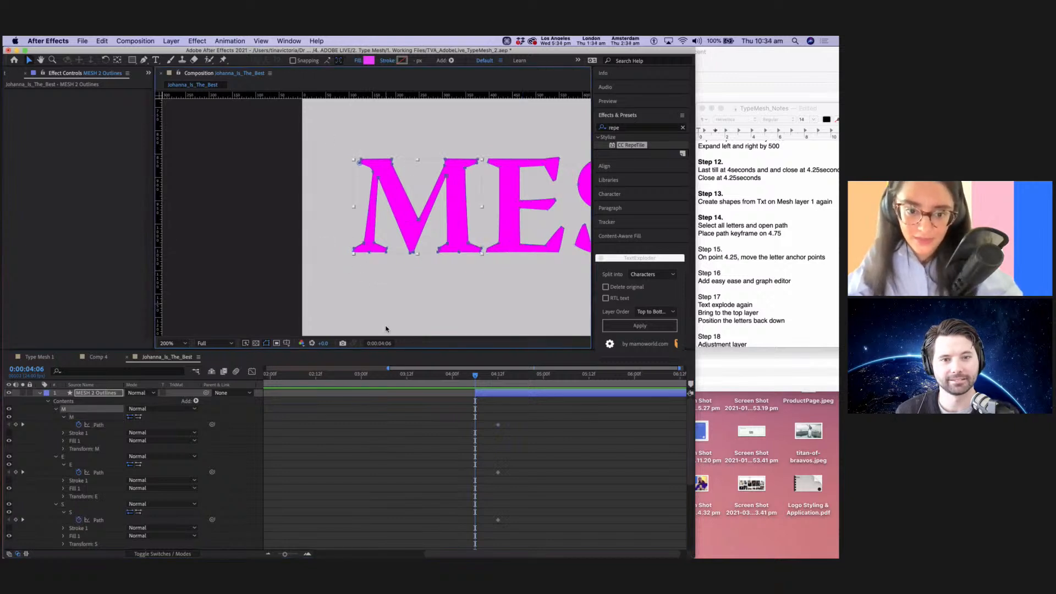
double_click(342, 193)
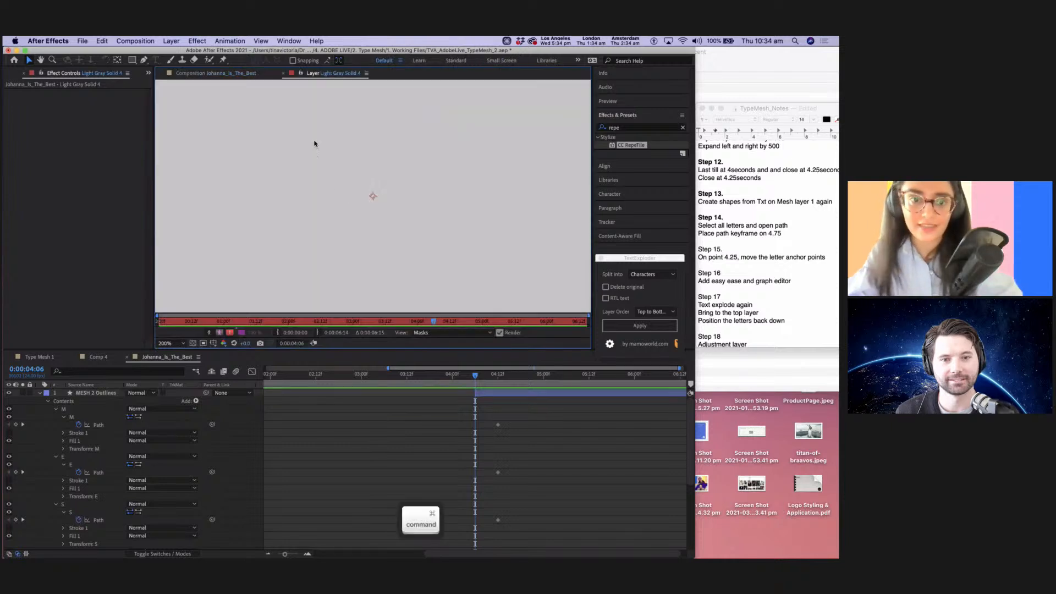
left_click(282, 72)
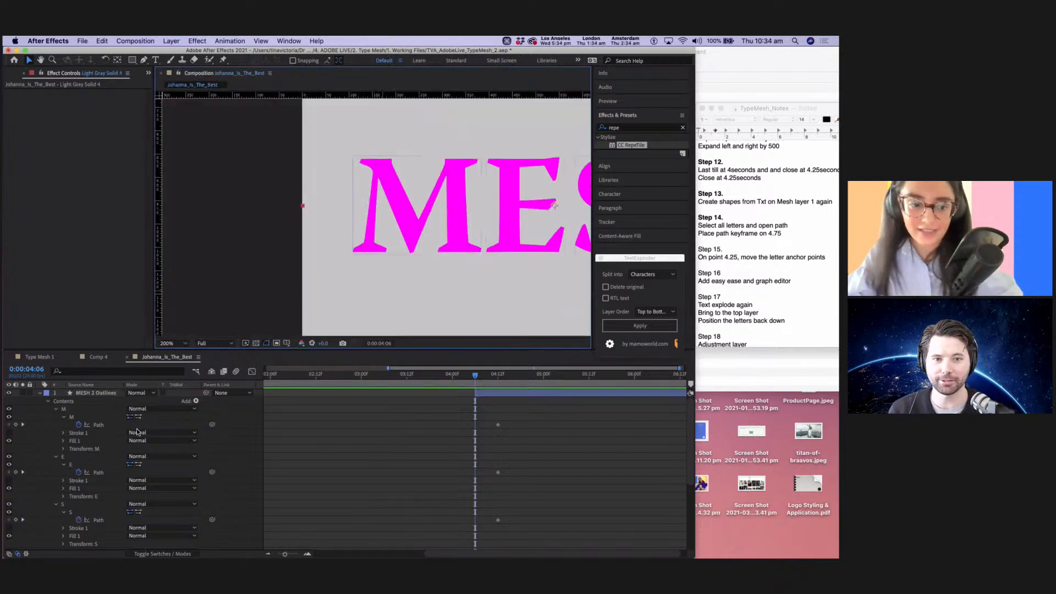
Select the points along the M's left edge in its path and stretch them horizontally leftward beyond the composition's edge at 0:00:04:06.
left_click(97, 418)
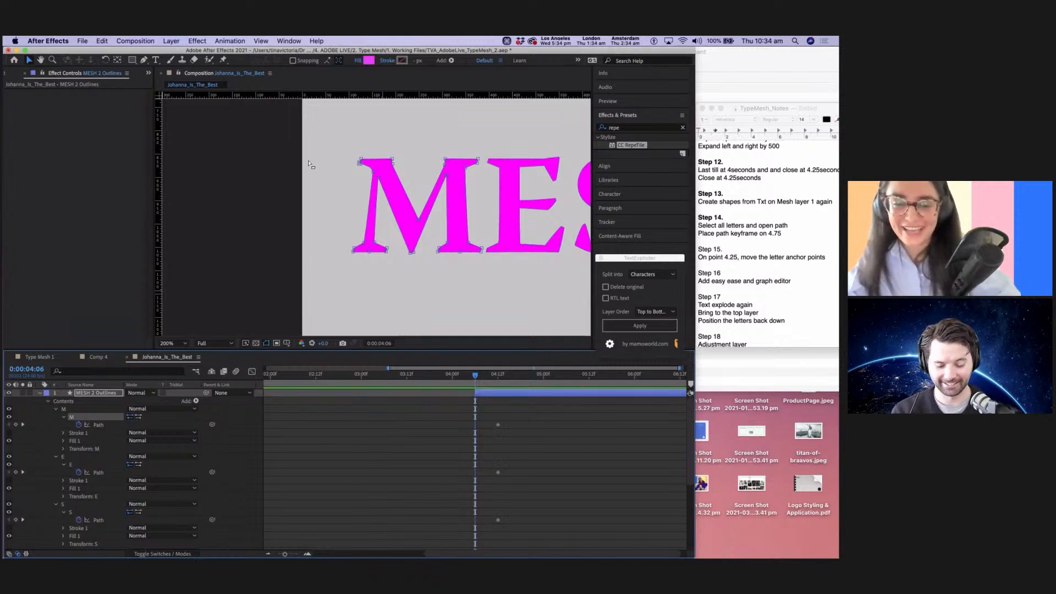
left_click(355, 249)
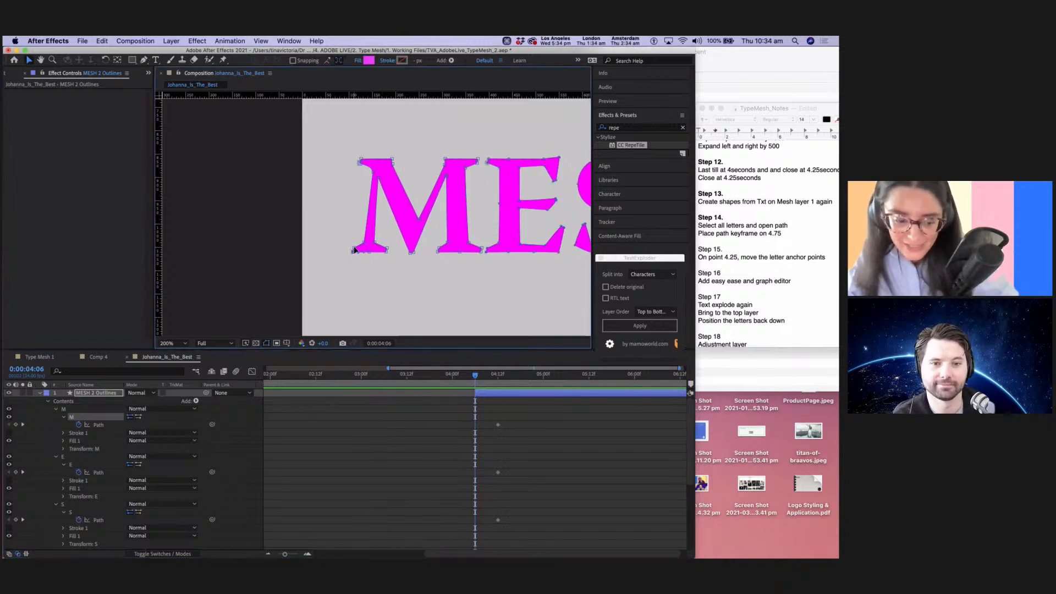
key("shift")
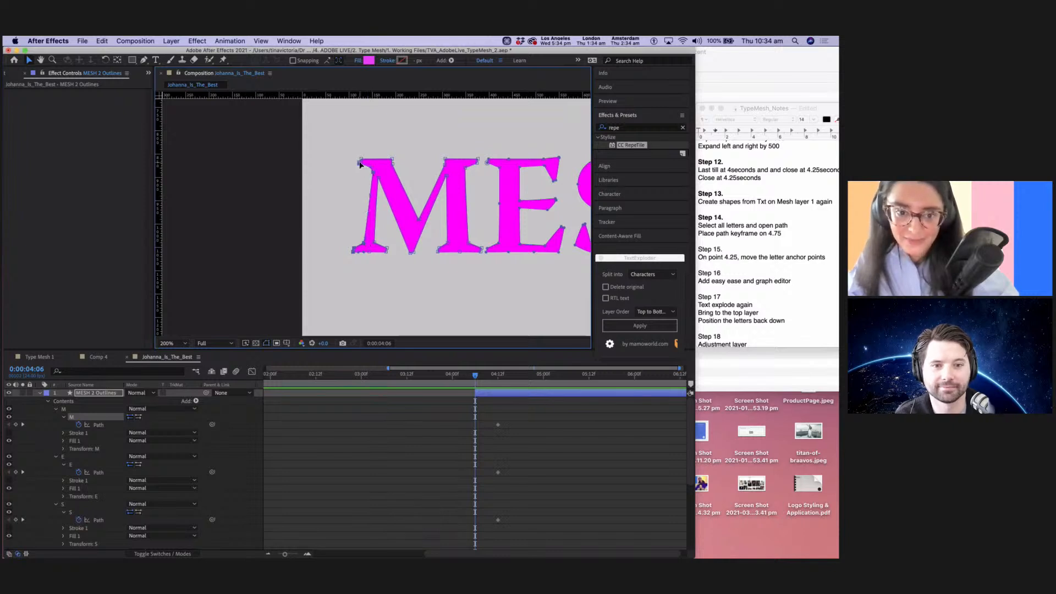
key("shift")
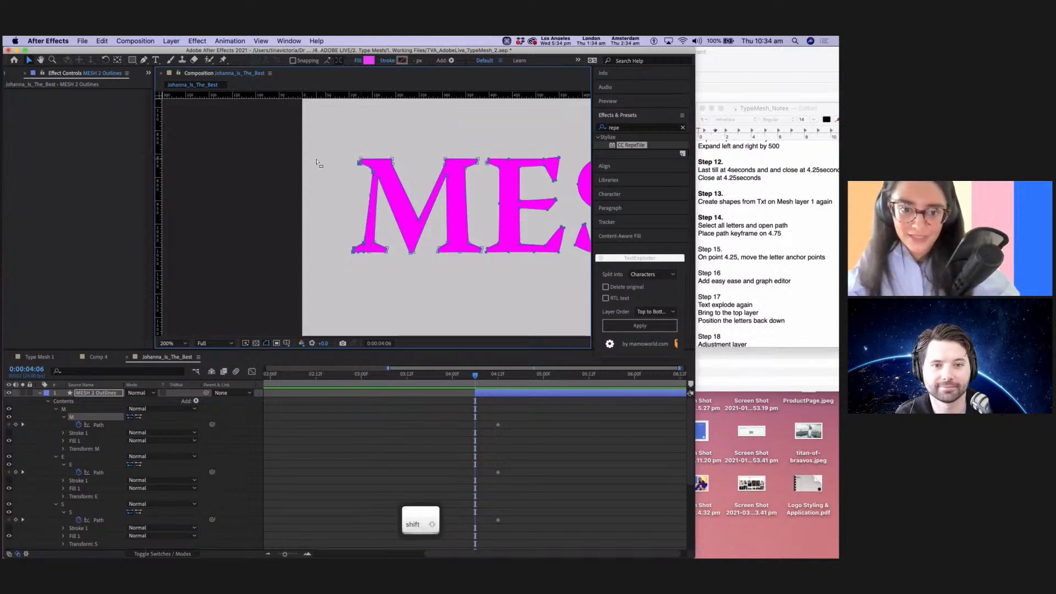
left_click_drag(345, 162, 193, 154)
key("super+minus")
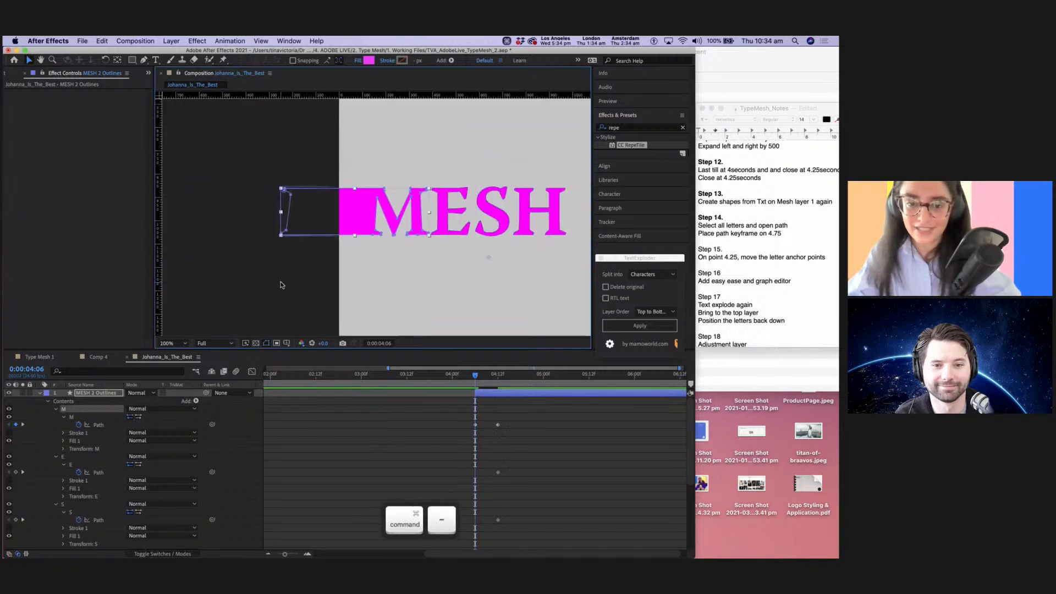
left_click_drag(283, 281, 242, 286)
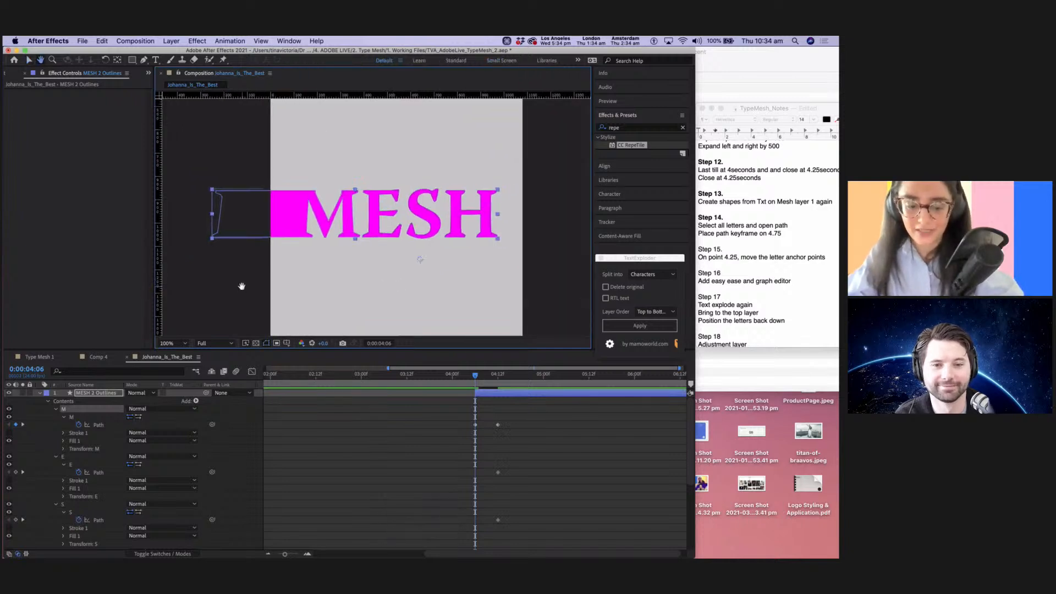
key("super+shift+a")
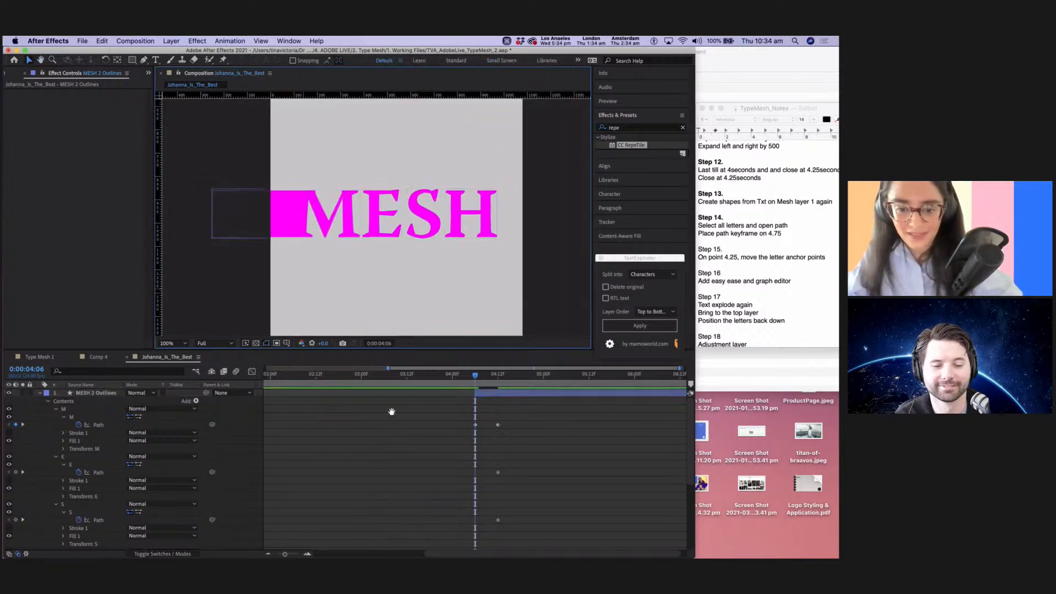
Preview the M's stretch animation and return to 0:00:04:06.
key("space")
key("space")
mouse_move(478, 384)
left_mouse_down()
mouse_move(452, 384)
mouse_move(501, 378)
mouse_move(475, 380)
left_mouse_up()
key("space")
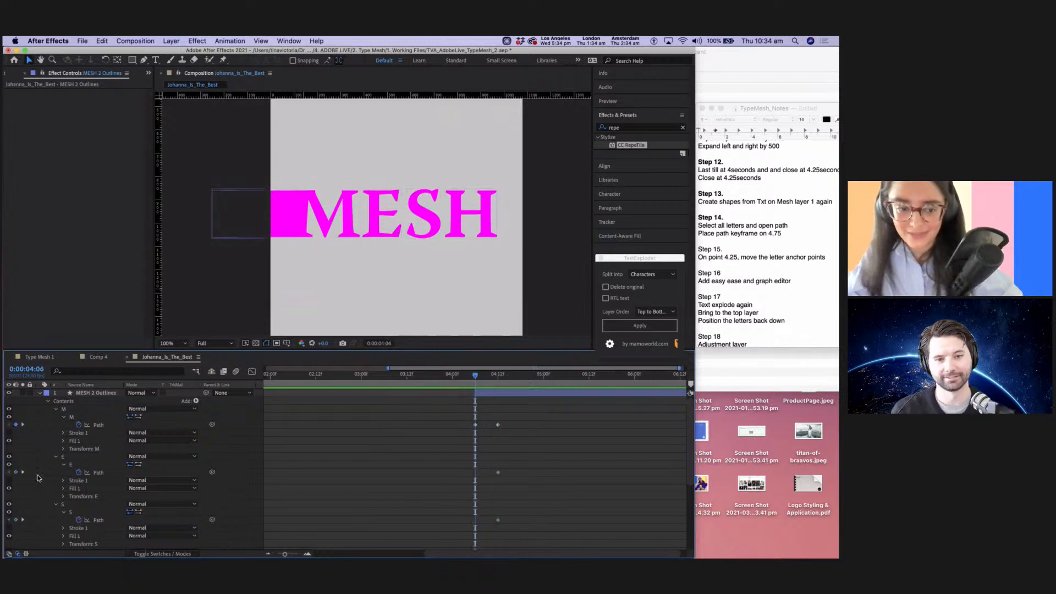
Select the points along the base of the E's path and stretch them straight down at 0:00:04:06, then deselect the layer.
left_click(80, 463)
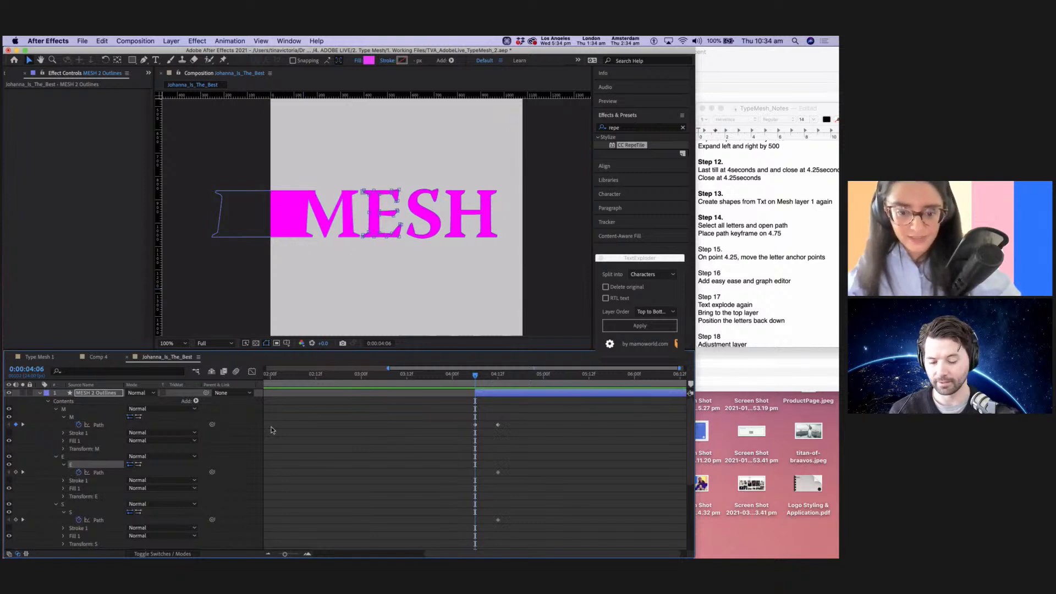
key("super+equal")
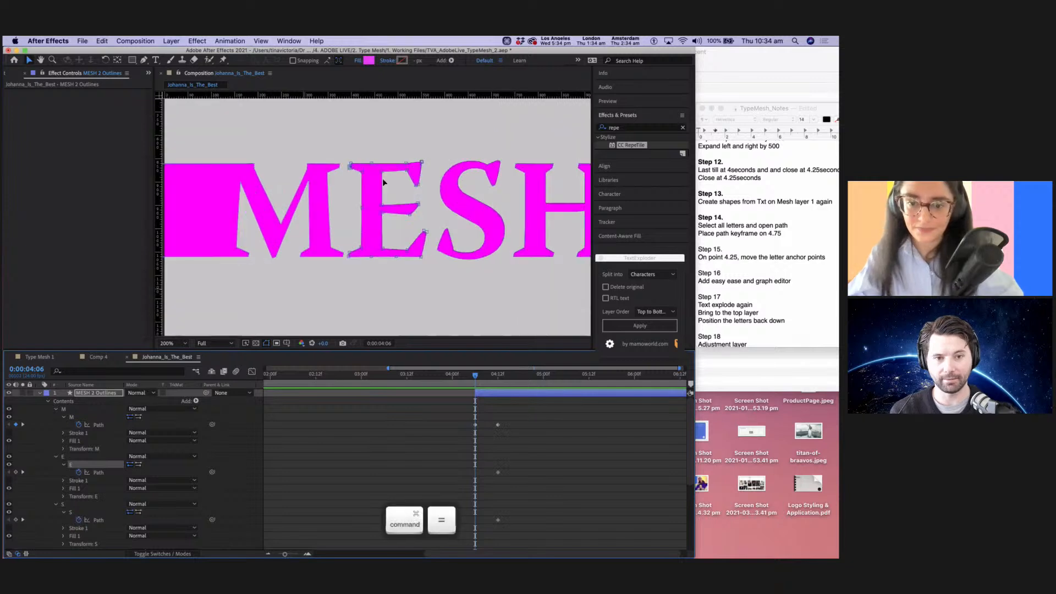
left_click(351, 169)
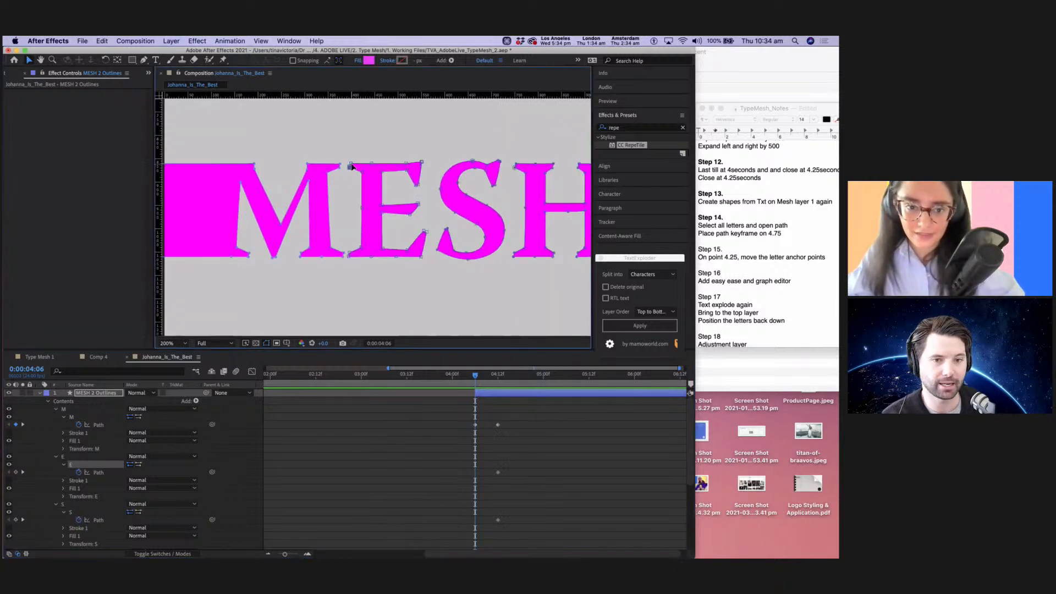
key("shift")
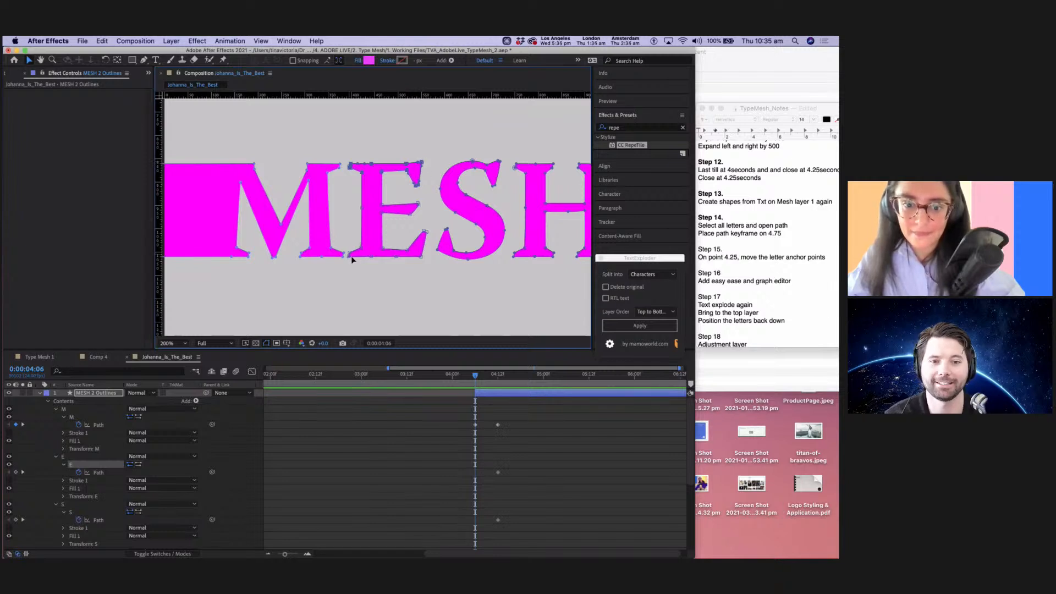
key("shift")
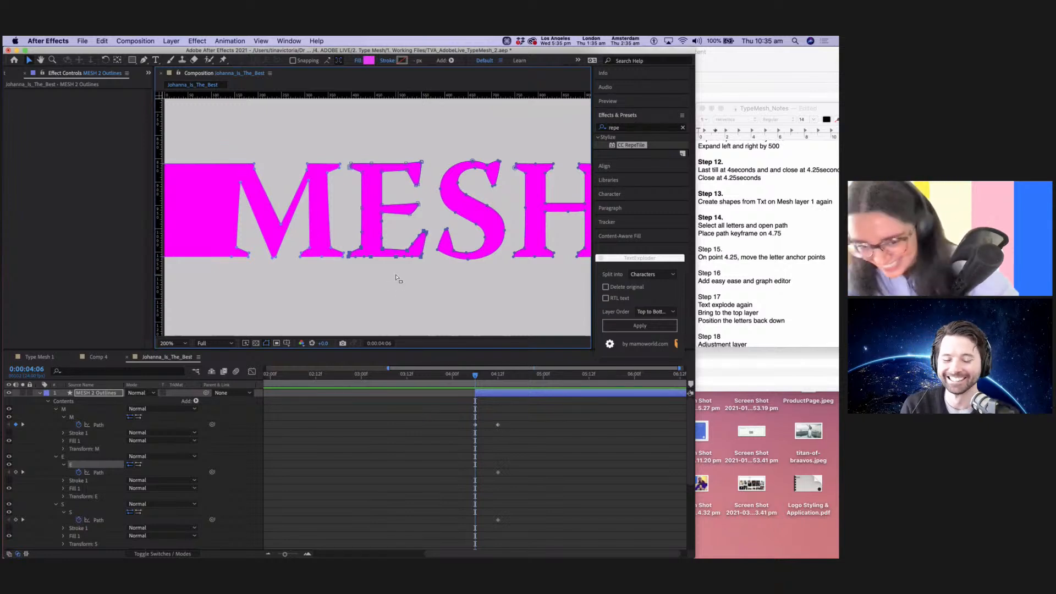
left_click_drag(372, 259, 368, 337)
scroll(369, 337, "down", 5)
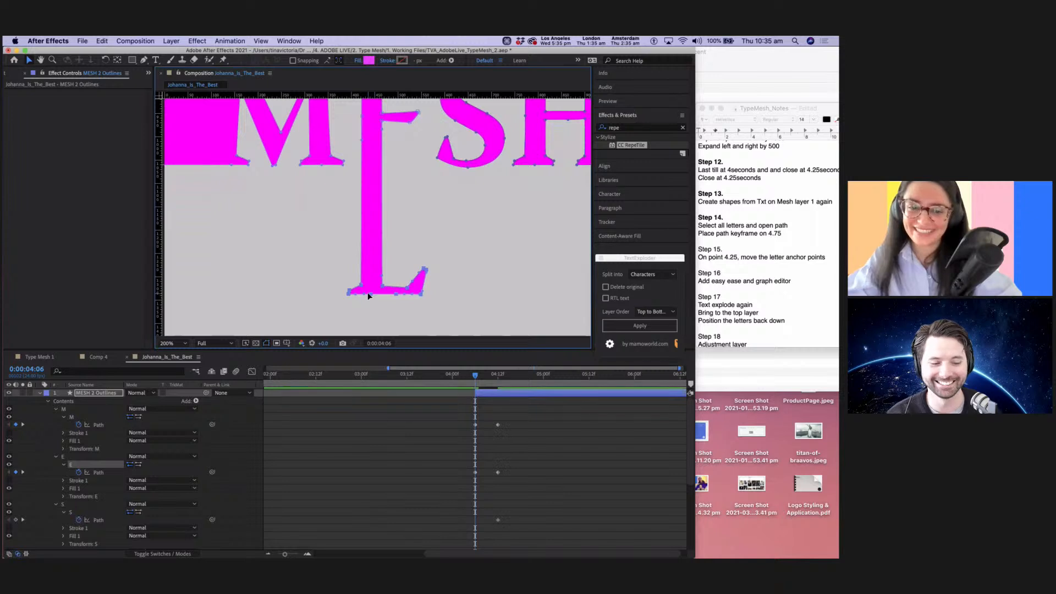
left_click(324, 435)
Bring the S and H into view and collapse the finished M and E groups in MESH 2 Outlines.
key("h")
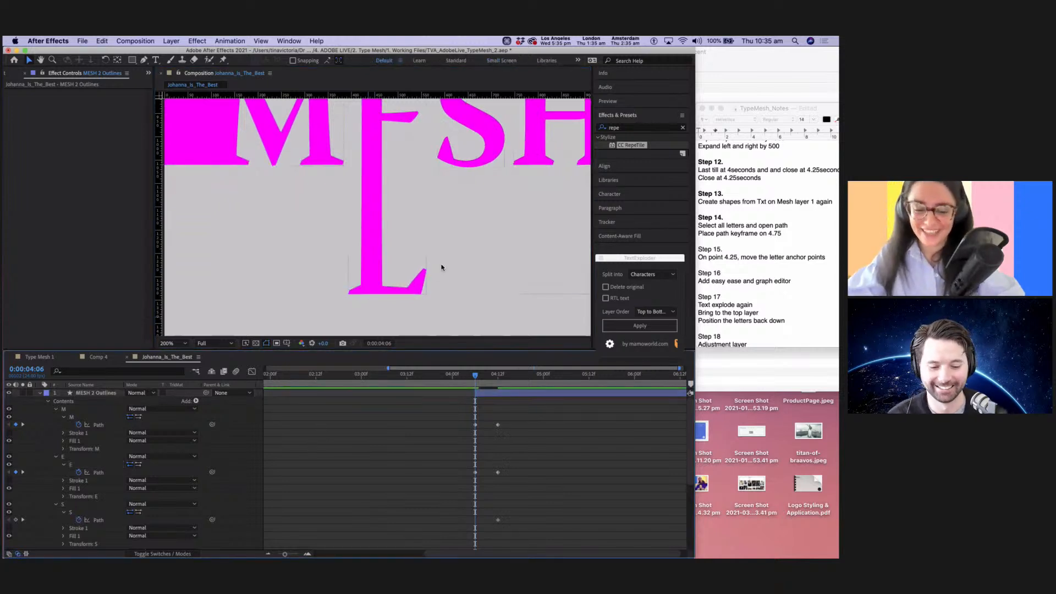
left_click_drag(493, 217, 423, 318)
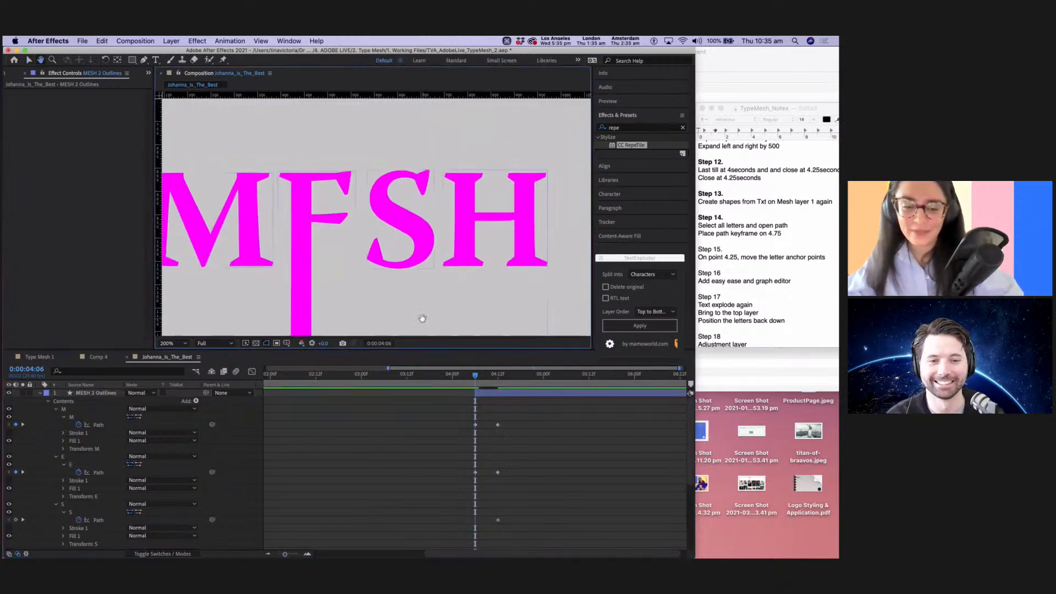
key("v")
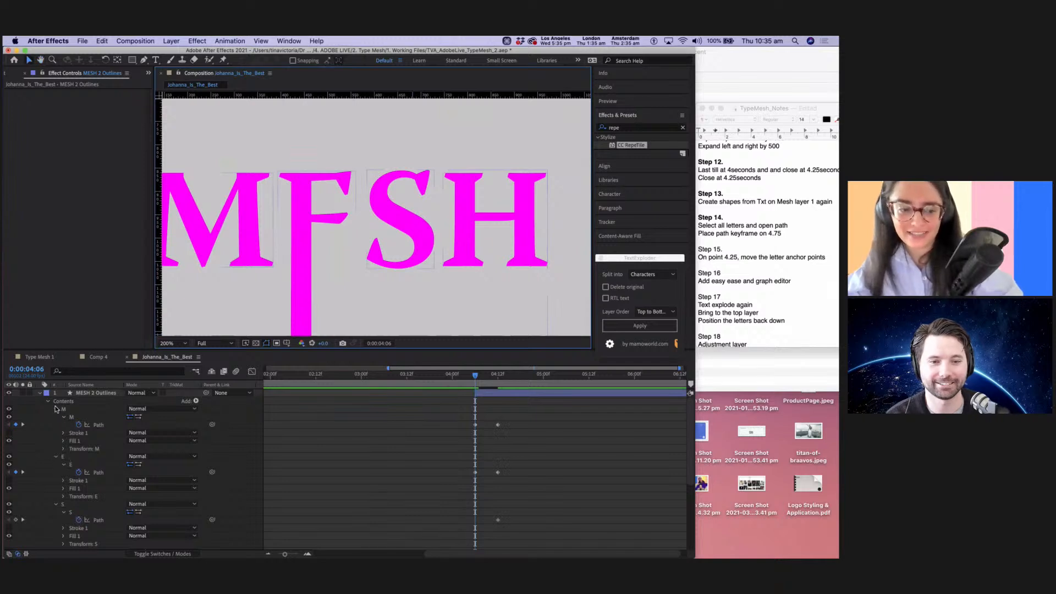
left_click(55, 409)
left_click(56, 417)
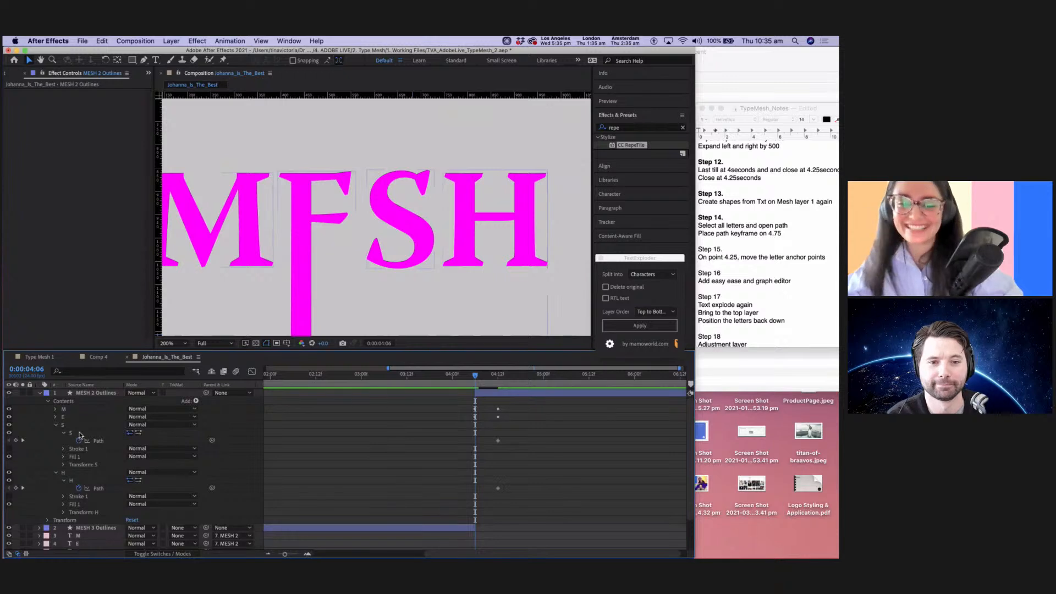
Try to stretch the upper curve of the S's path upward at 0:00:04:06, then undo the change.
left_click(94, 434)
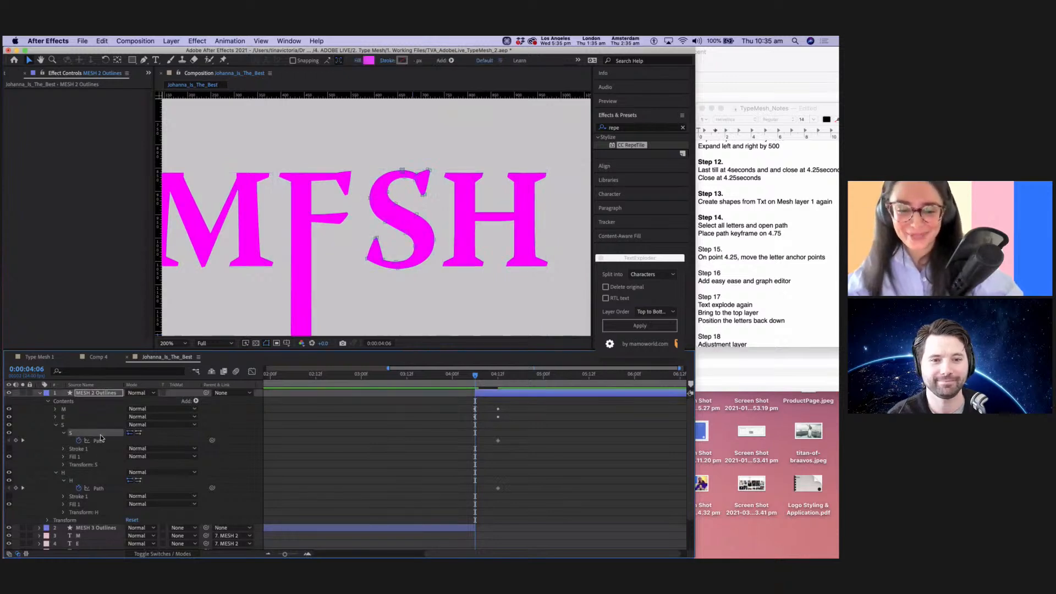
left_click(429, 173)
key("shift")
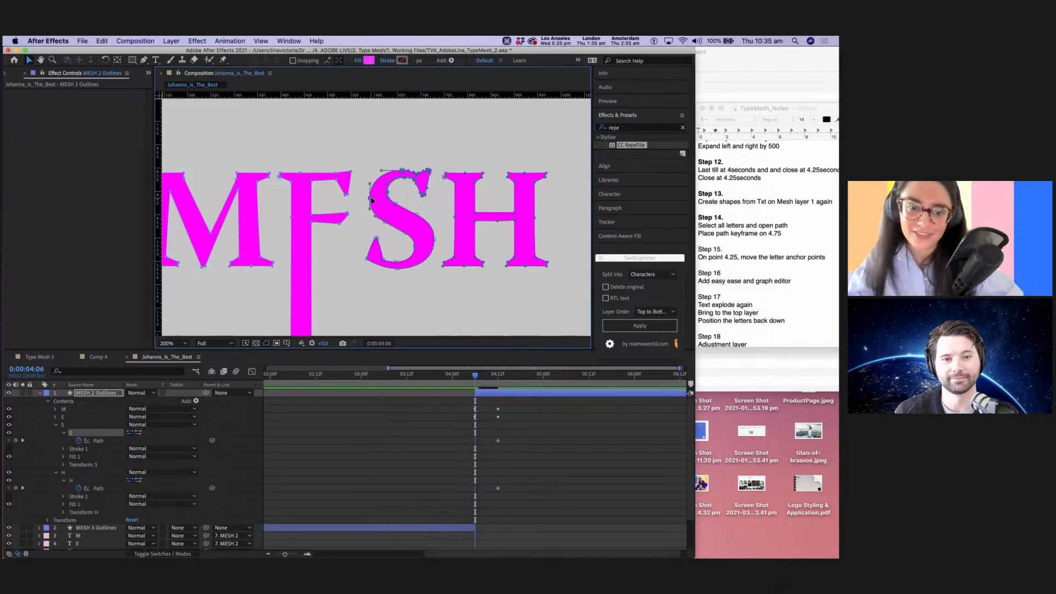
key("super+z")
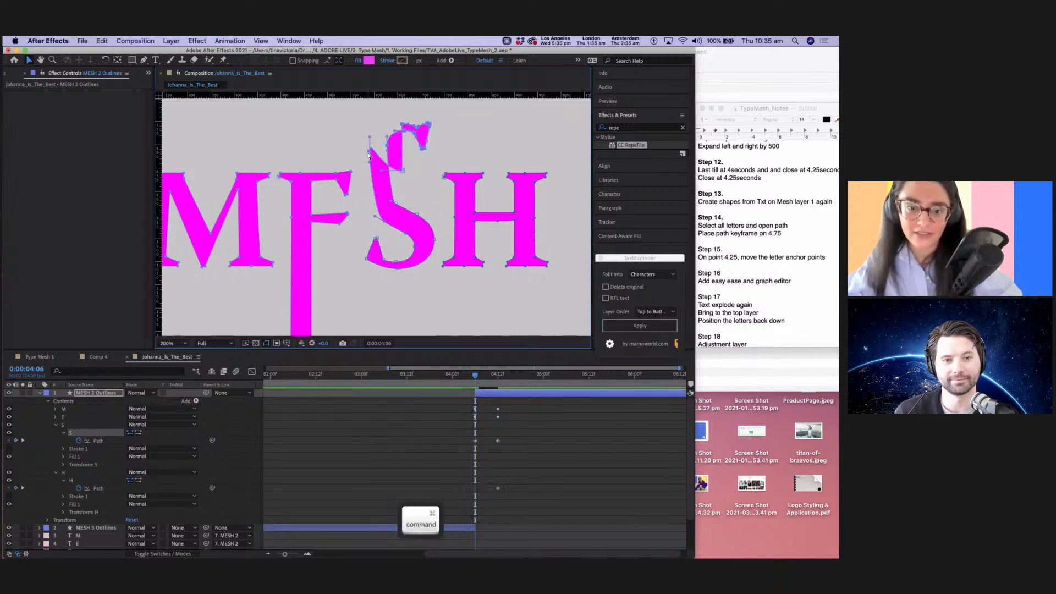
key("super+z")
Reselect the points around the S's upper curve and try pulling them straight up again, then undo the move.
left_click(408, 200)
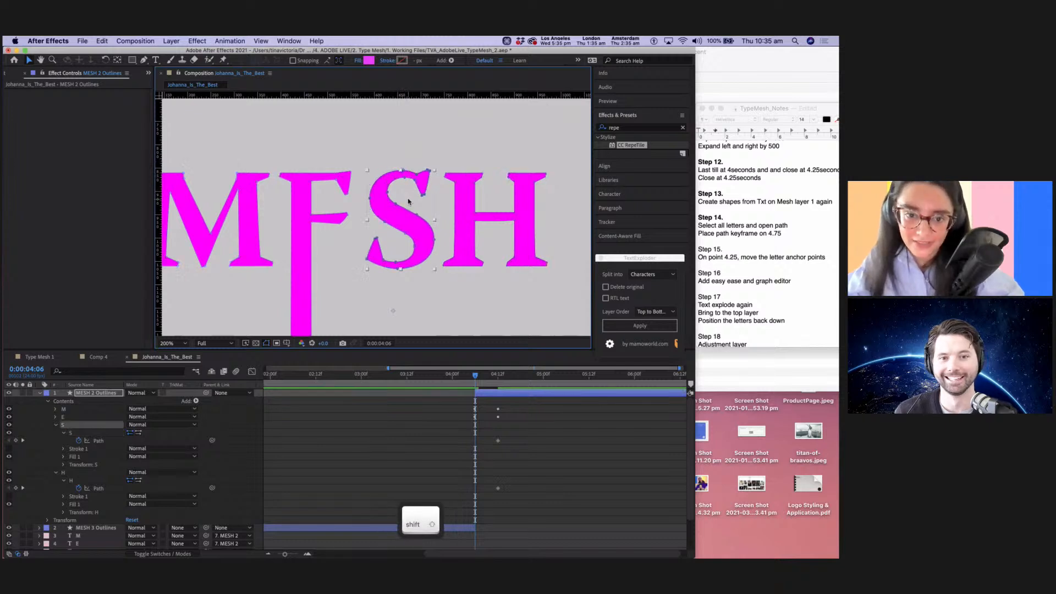
double_click(410, 180)
key("shift")
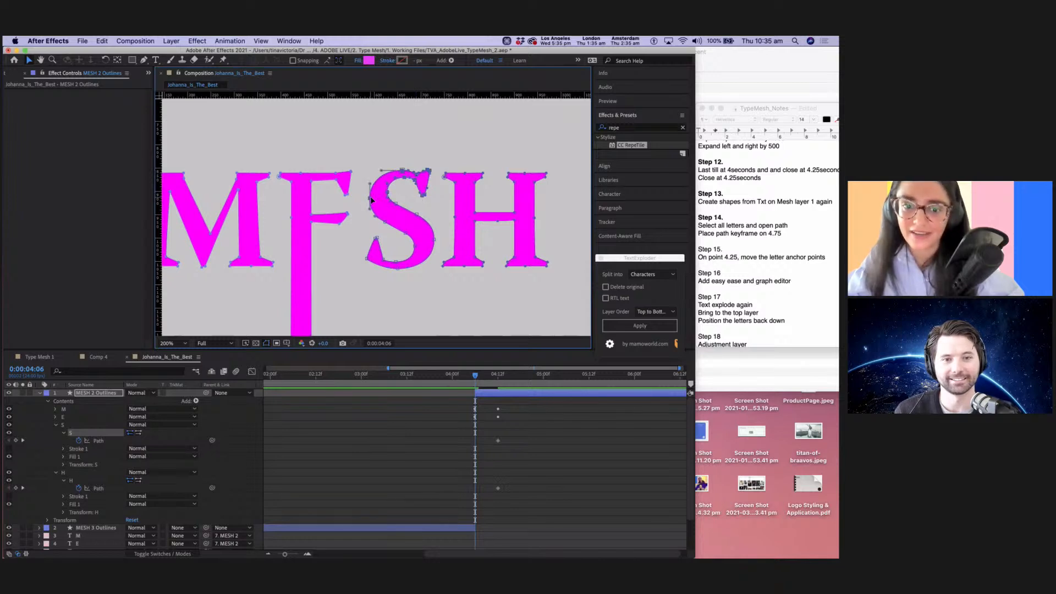
key("shift")
left_click_drag(369, 195, 369, 147)
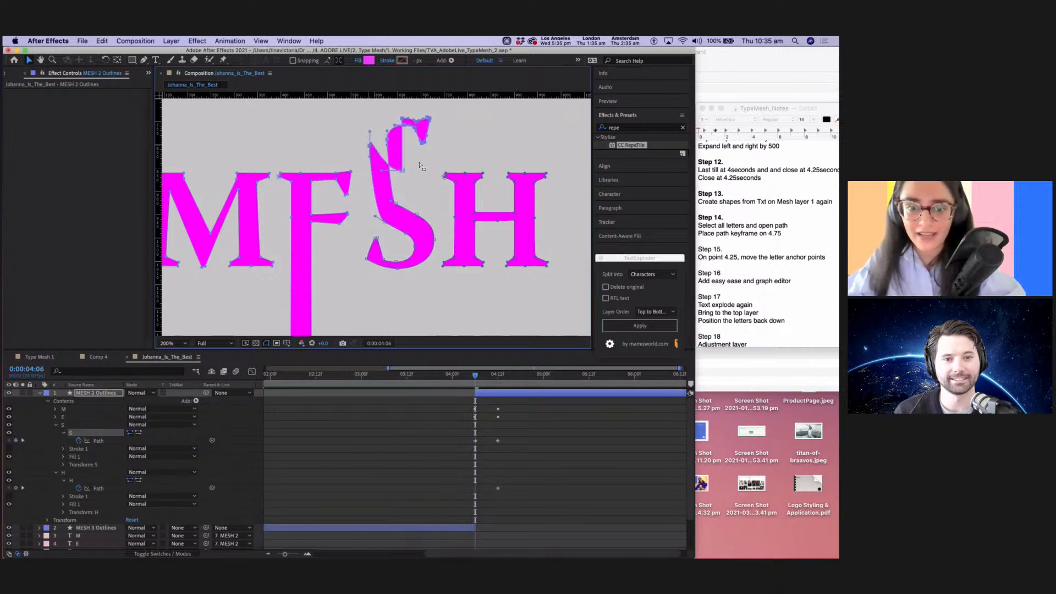
key("super+z")
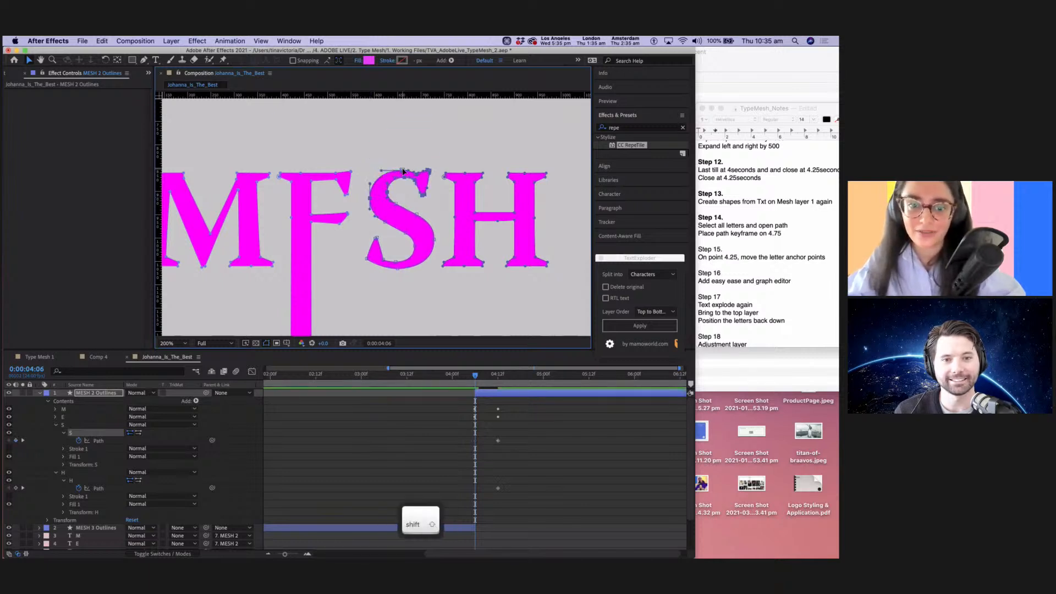
Try to reselect the points along the S's upper curve and its serif individually, then undo the last changes.
key("super+BackSpace")
key("super+equal")
key("super+equal")
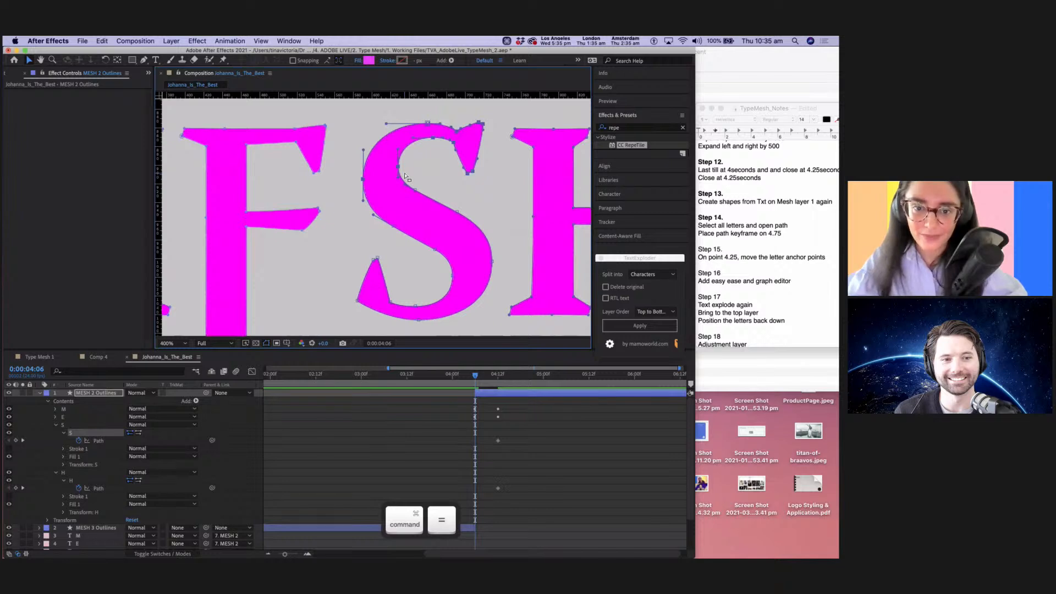
scroll(446, 167, "up", 5)
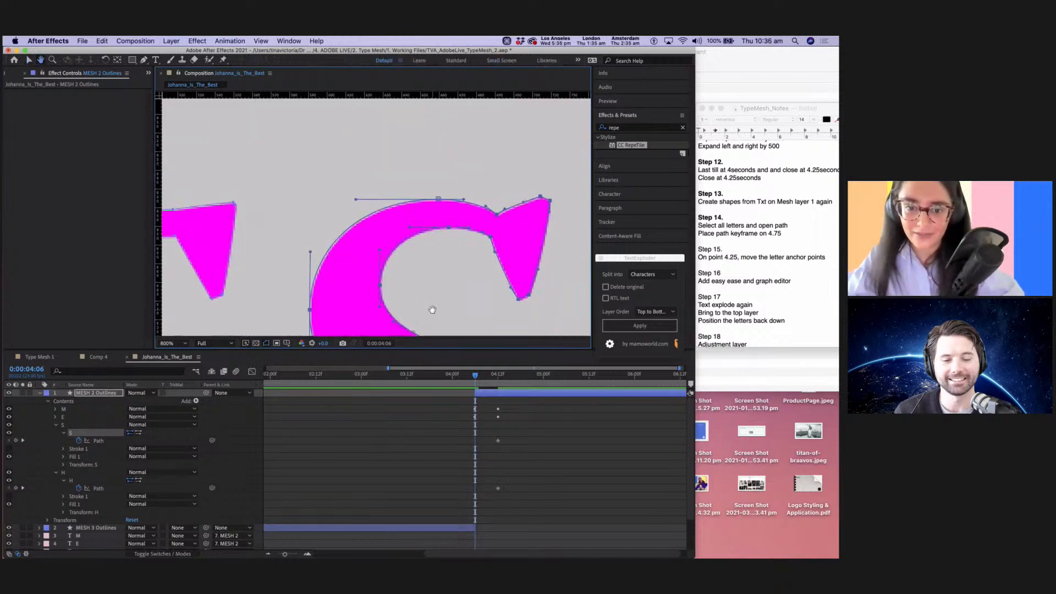
left_click(440, 198)
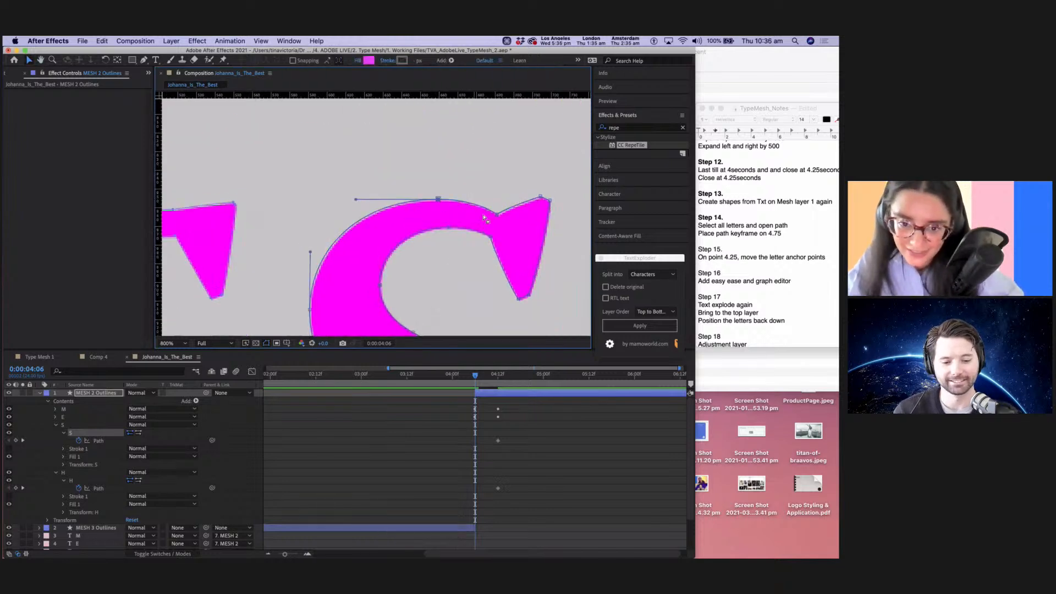
left_click(497, 223, "shift")
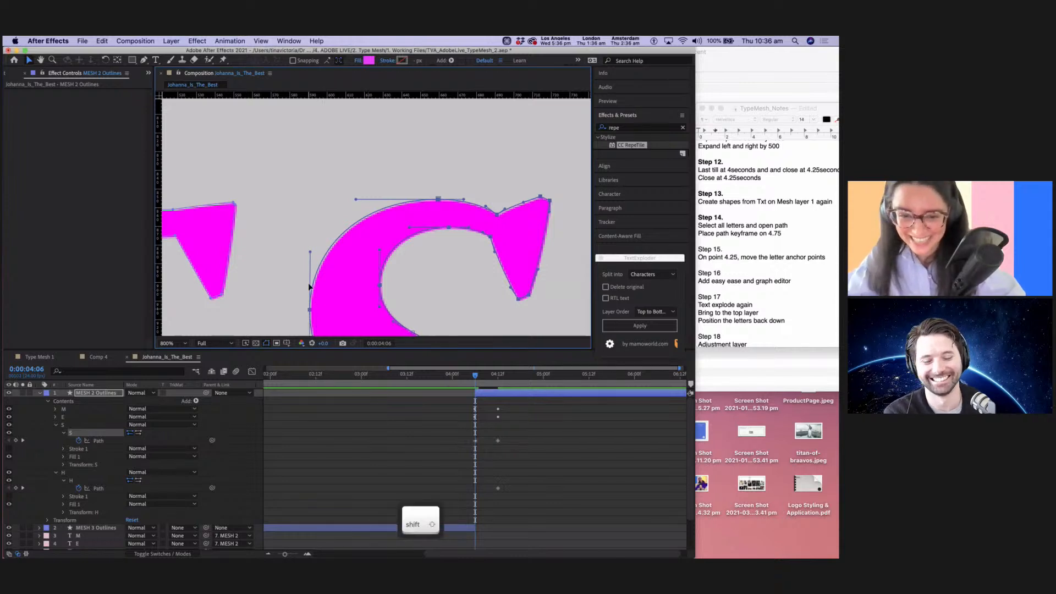
key("super+z")
key("super+z")
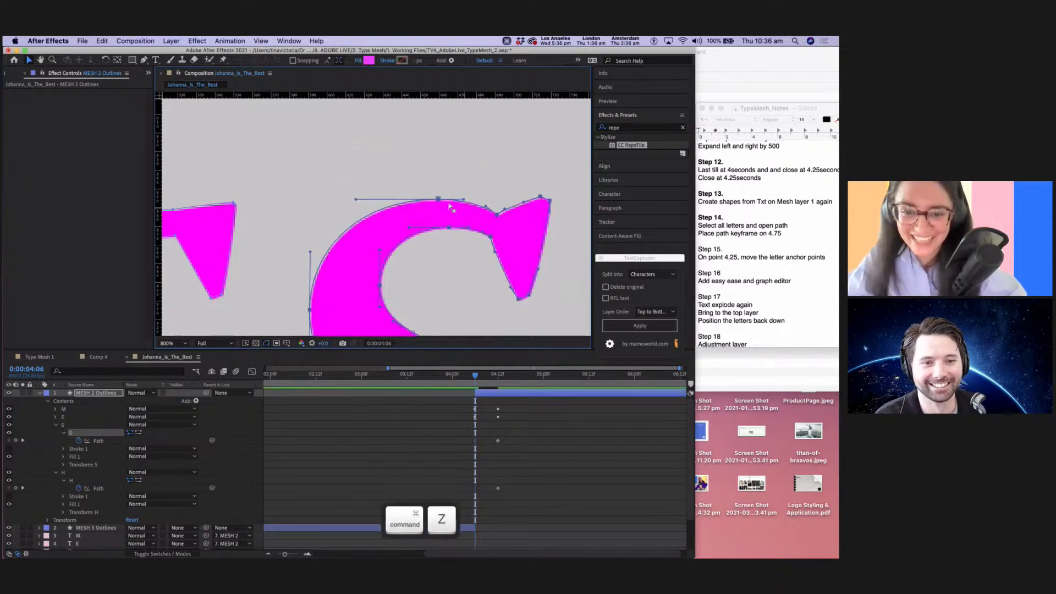
Select the points around the lower curve of the S's path and stretch them downward at 0:00:04:06, then deselect the path.
key("super+minus")
key("super+minus")
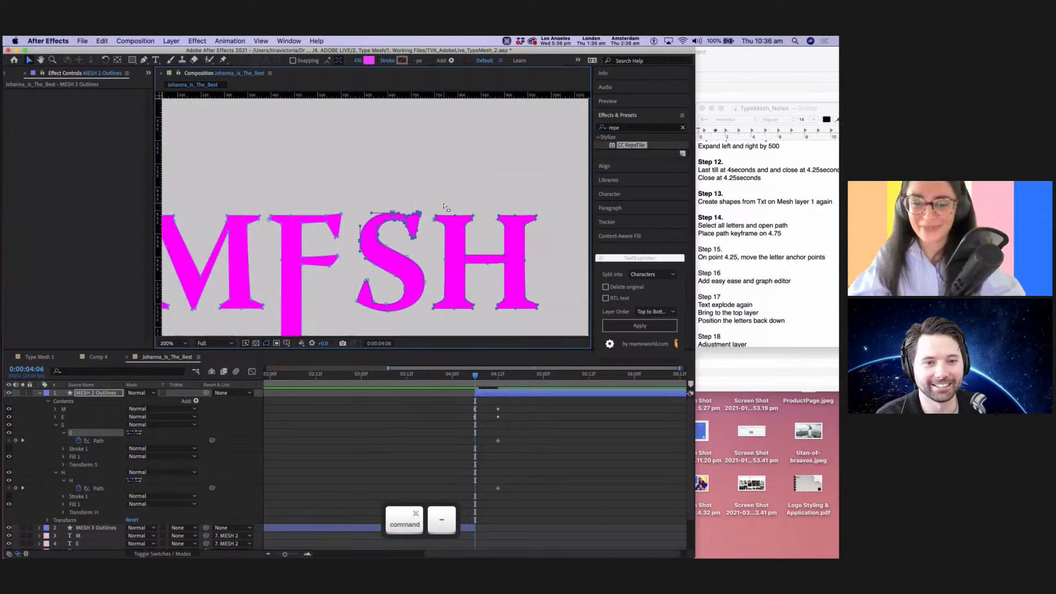
key("space")
left_click_drag(424, 284, 424, 180)
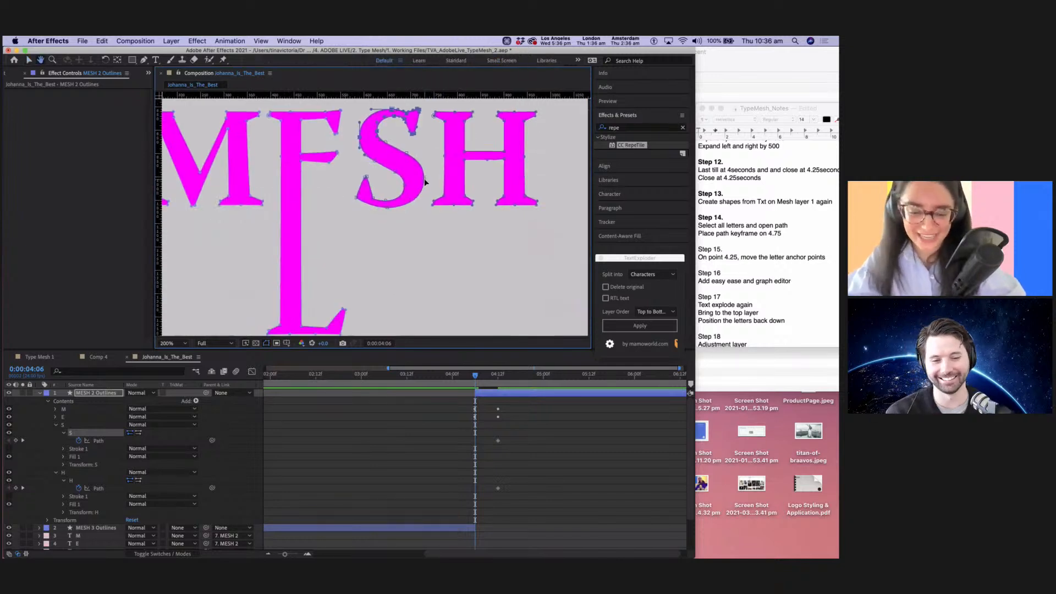
key("shift")
left_click(424, 180, "shift")
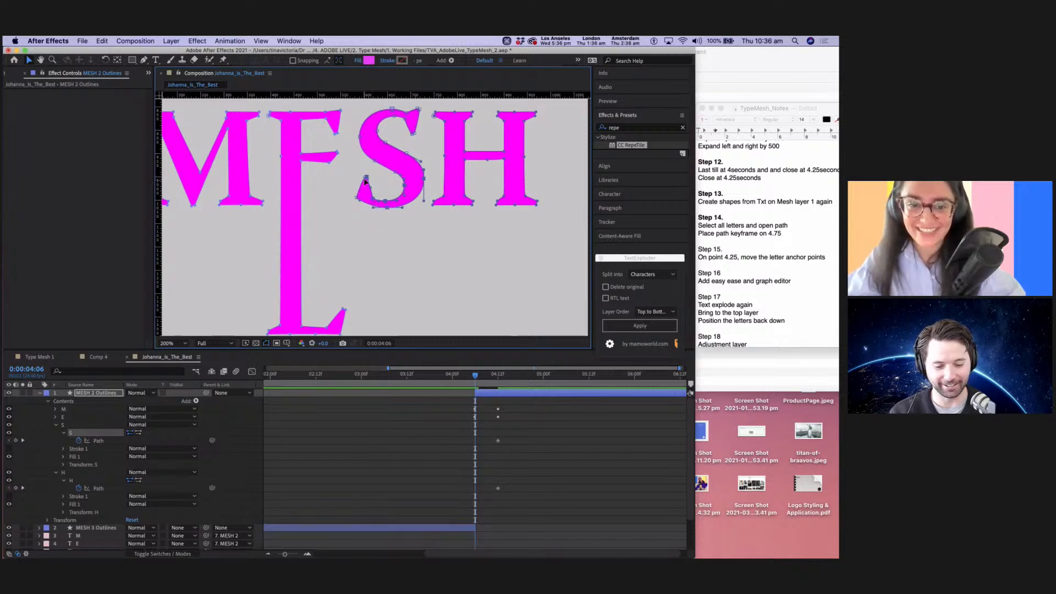
left_click_drag(357, 199, 354, 291)
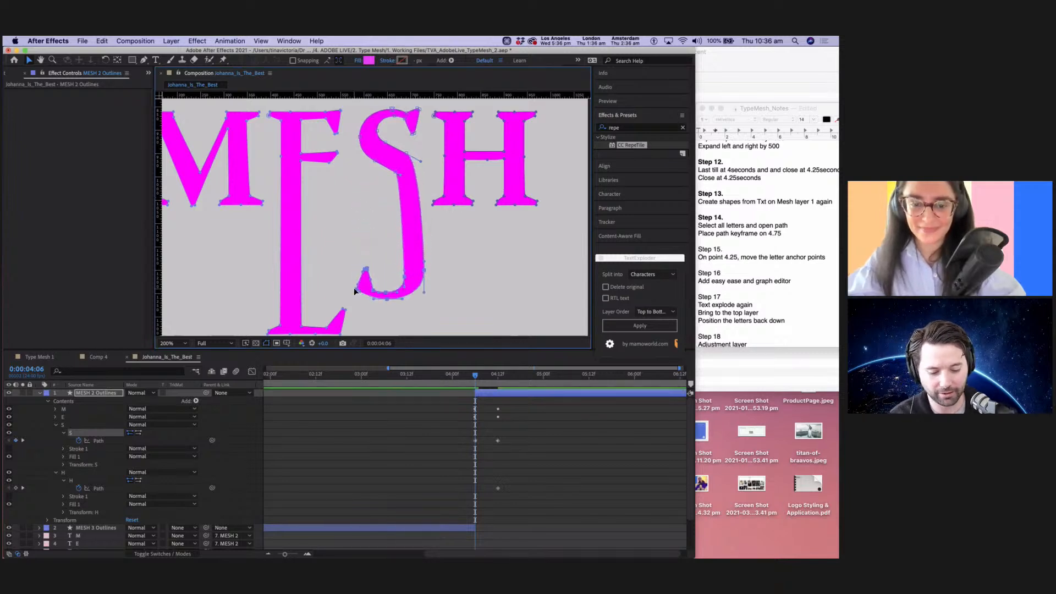
key("super+z")
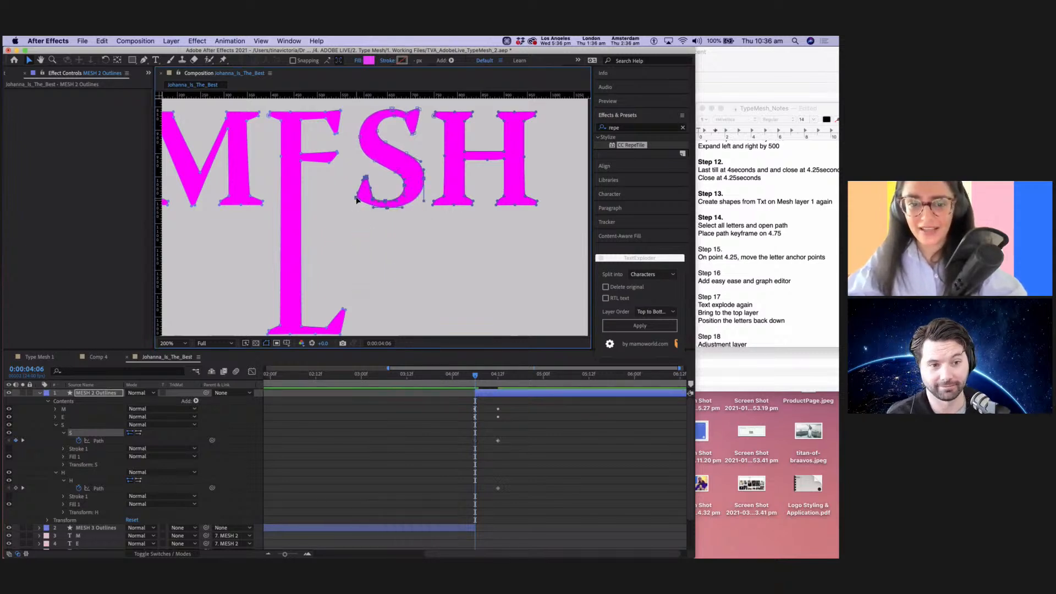
left_click_drag(357, 201, 350, 283)
key("super+z")
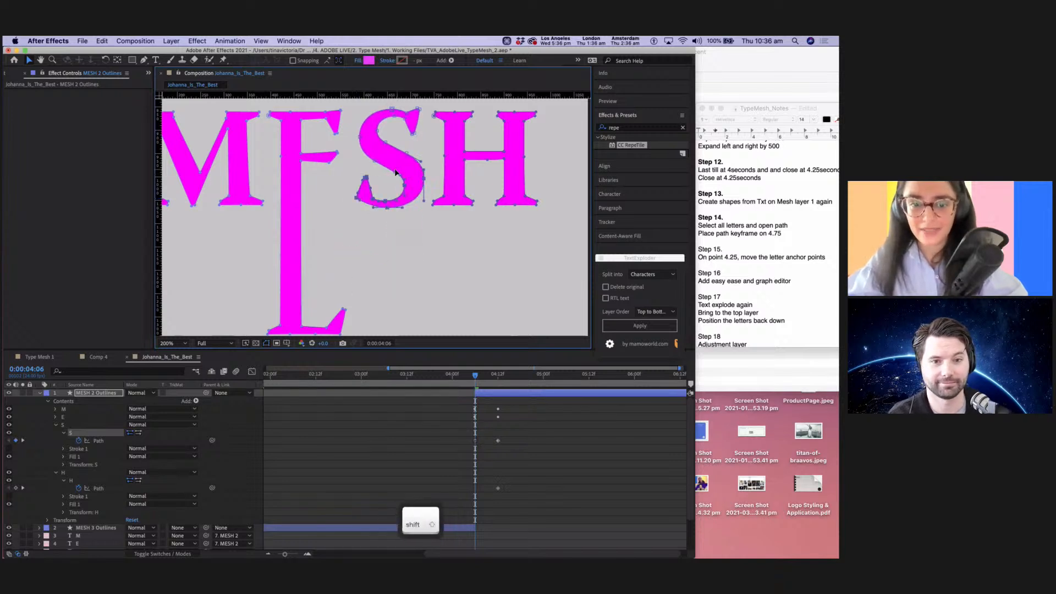
left_click_drag(388, 210, 382, 288)
left_click(482, 265)
left_click(526, 250)
Bring the H and the composition's right edge into view and collapse the finished S group in MESH 2 Outlines.
scroll(526, 249, "up", 1)
scroll(526, 250, "up", 1)
scroll(523, 246, "down", 3)
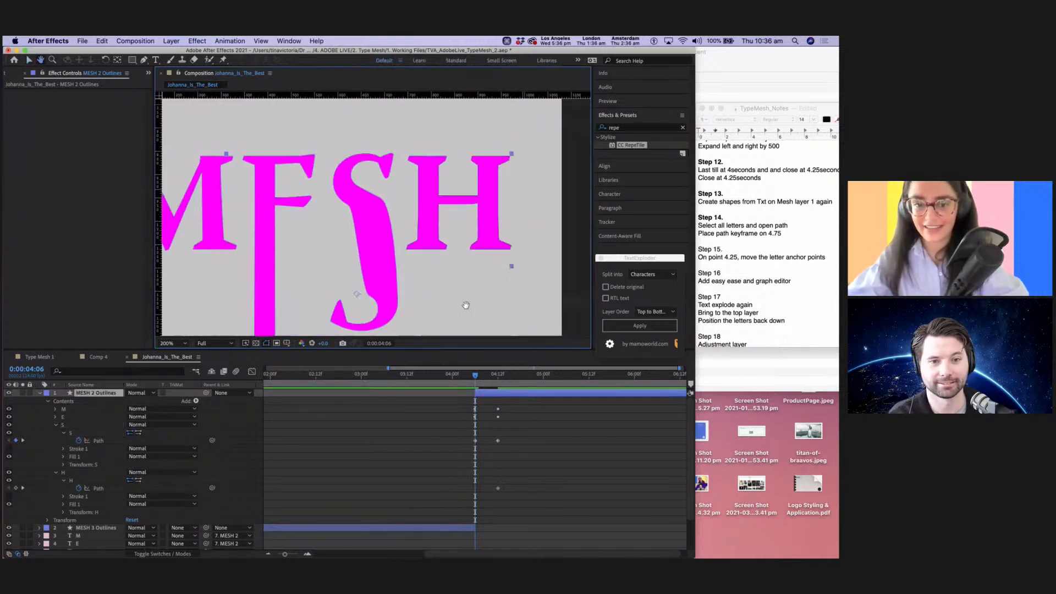
left_click_drag(465, 304, 515, 203)
key("v")
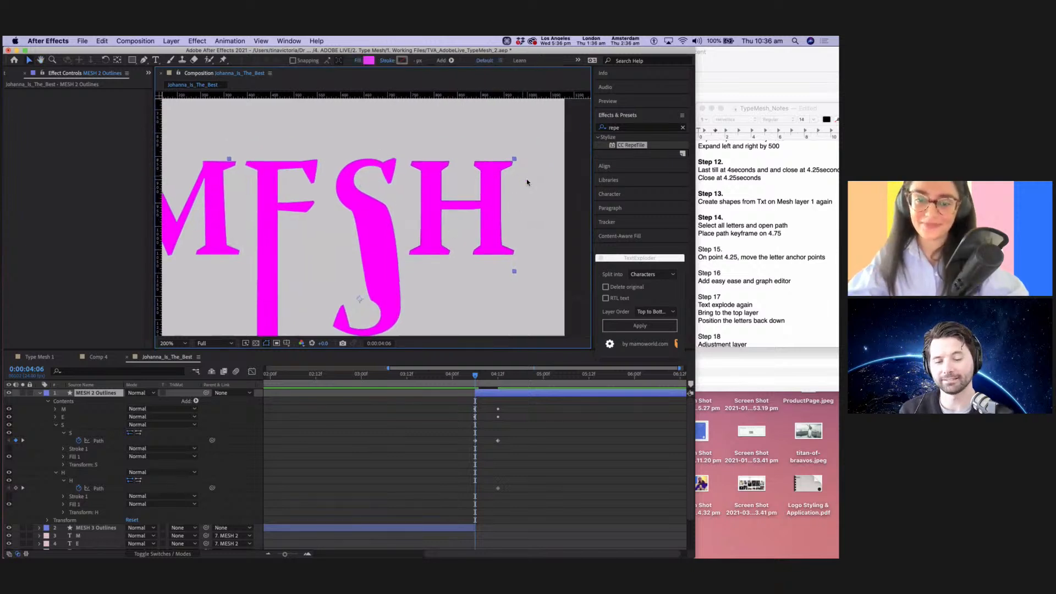
key("h")
left_click_drag(547, 196, 511, 189)
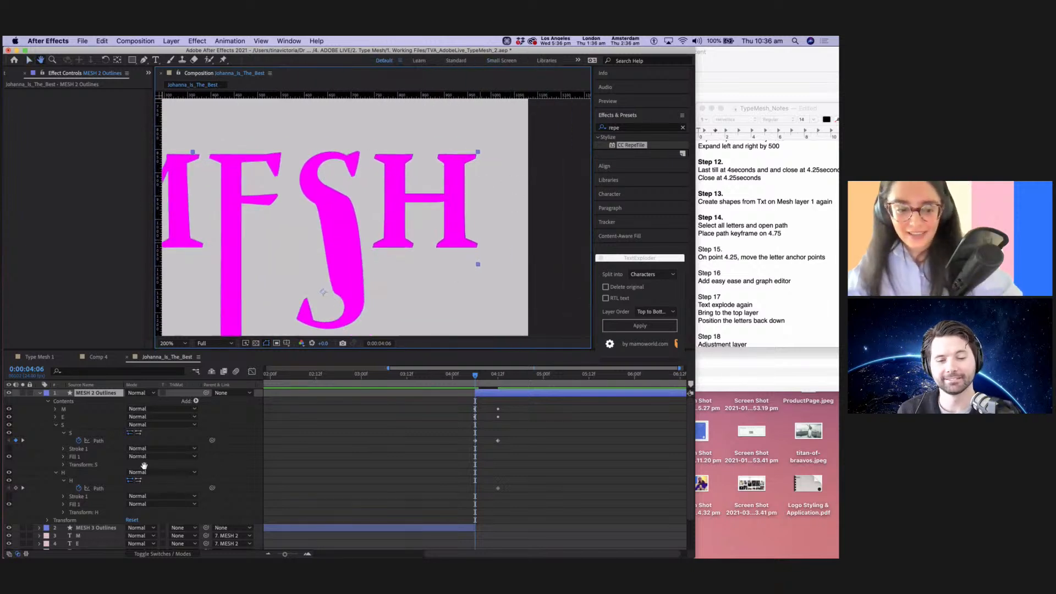
key("v")
left_click(56, 424)
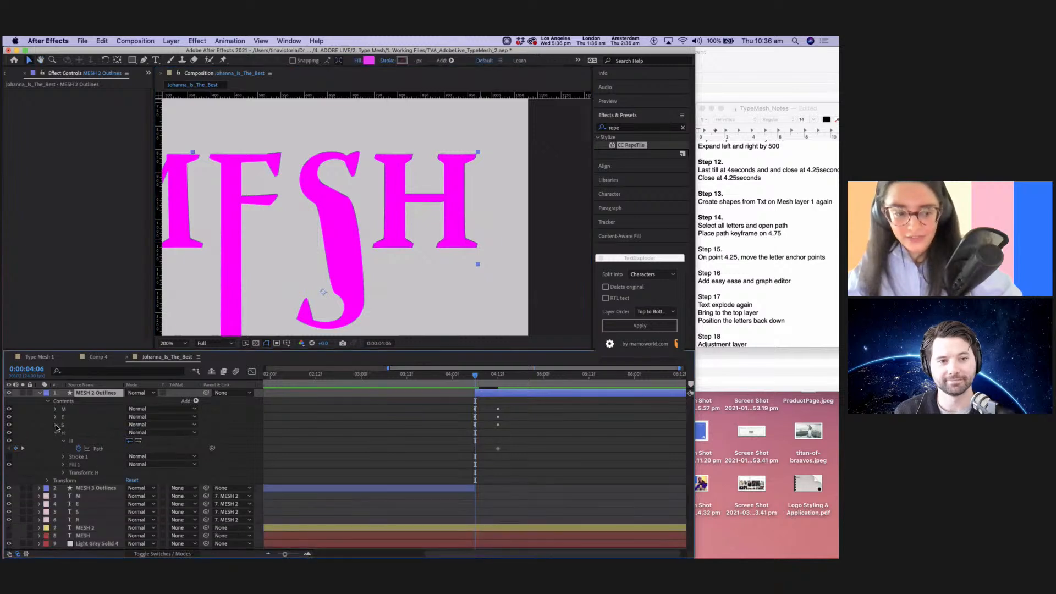
Select the points of the H's right stem in its path and stretch them diagonally up and right beyond the composition's edge at 0:00:04:06.
left_click(82, 440)
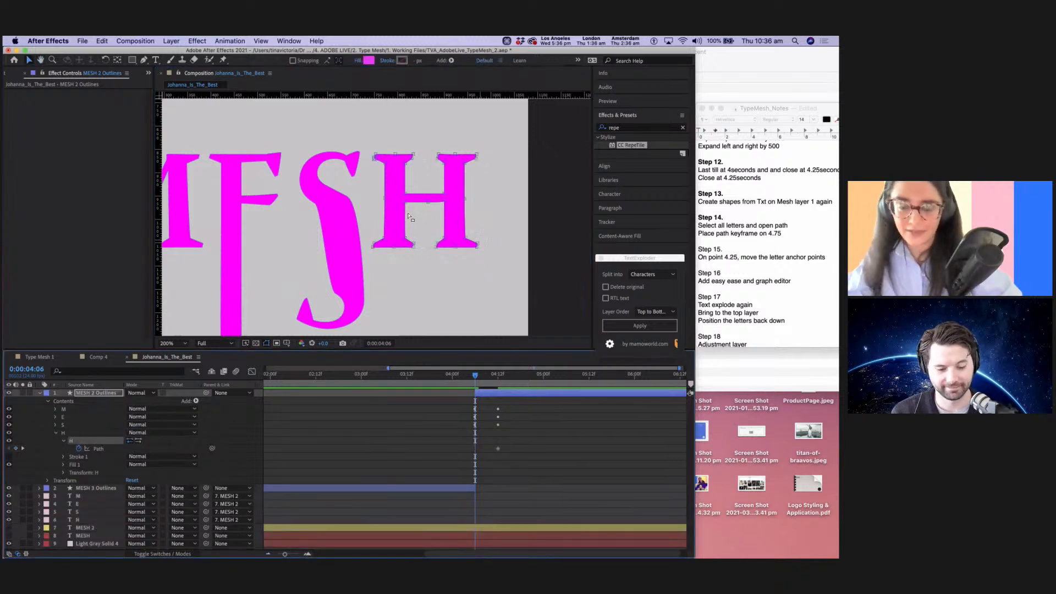
key("h")
left_click_drag(498, 179, 470, 209)
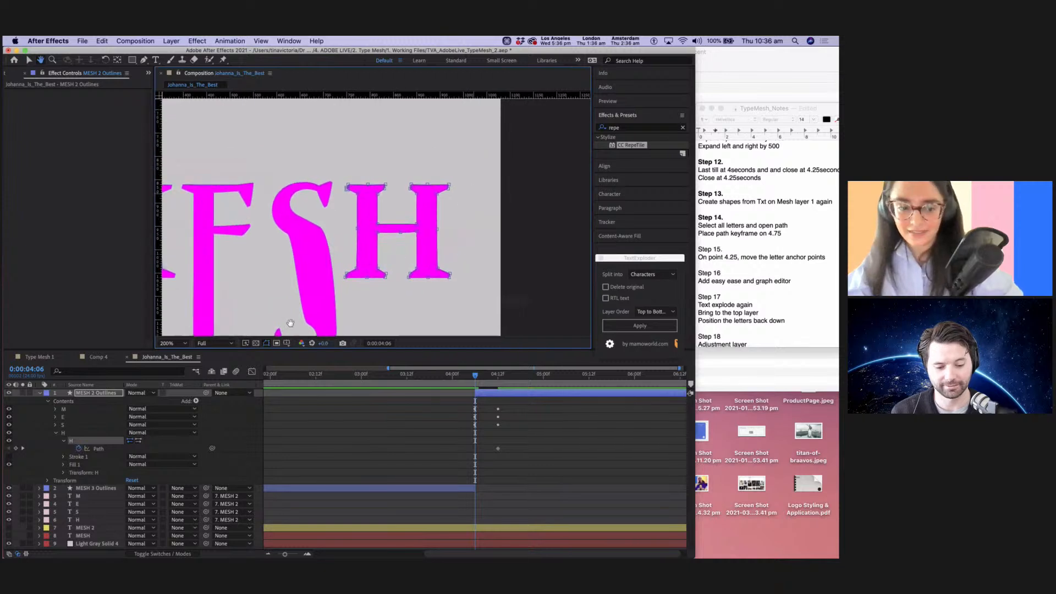
key("v")
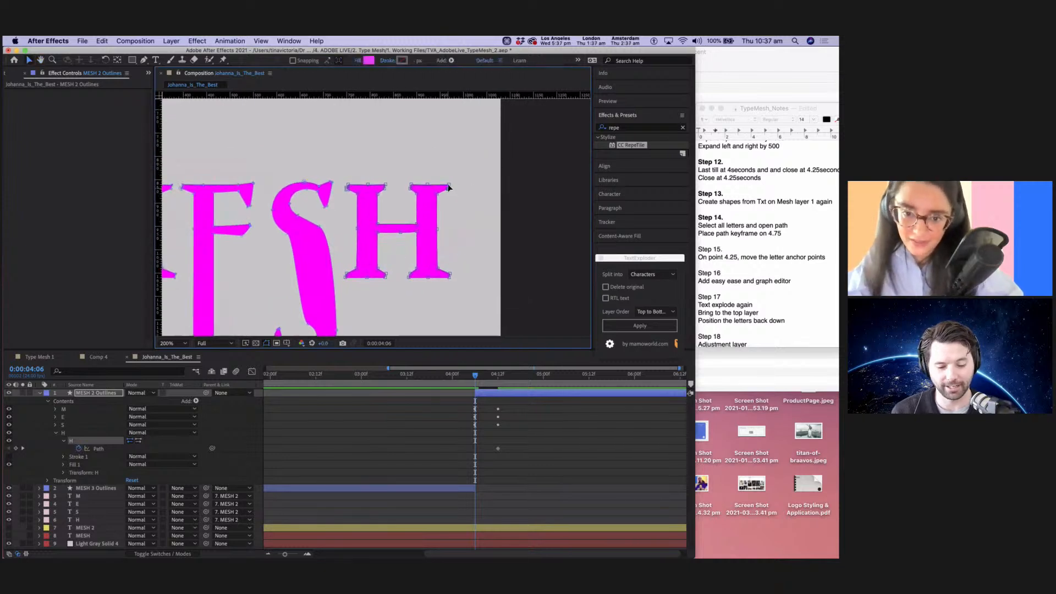
left_click(450, 187, "shift")
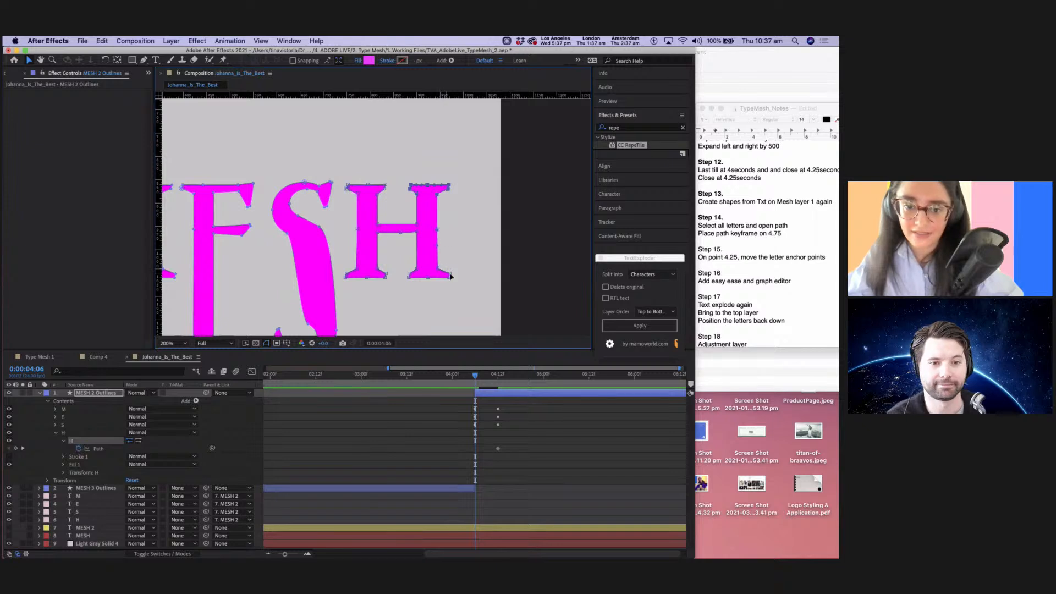
left_click_drag(439, 196, 480, 151)
key("super+z")
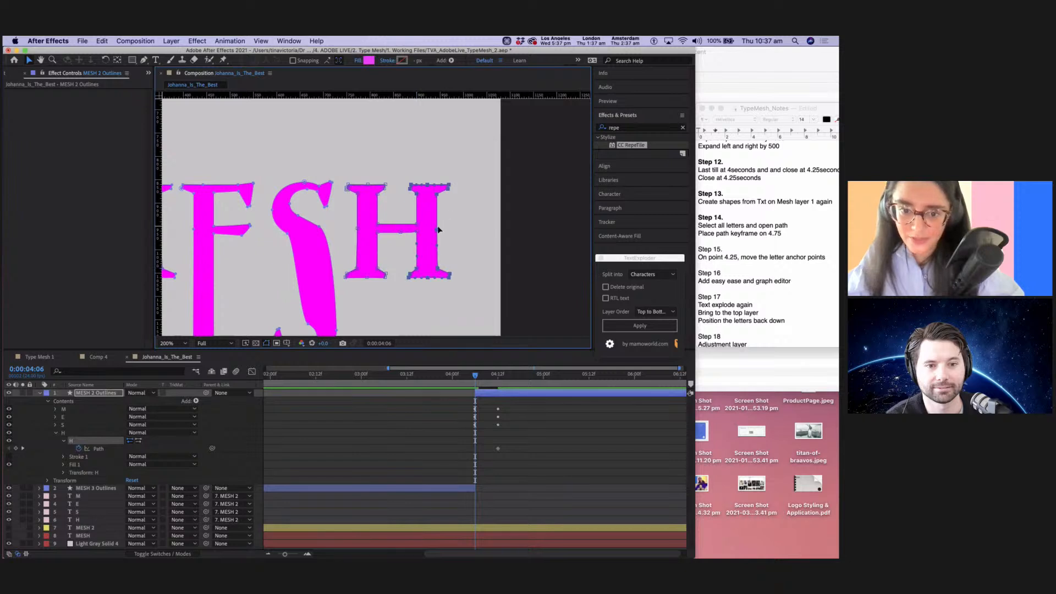
left_click_drag(438, 231, 513, 167)
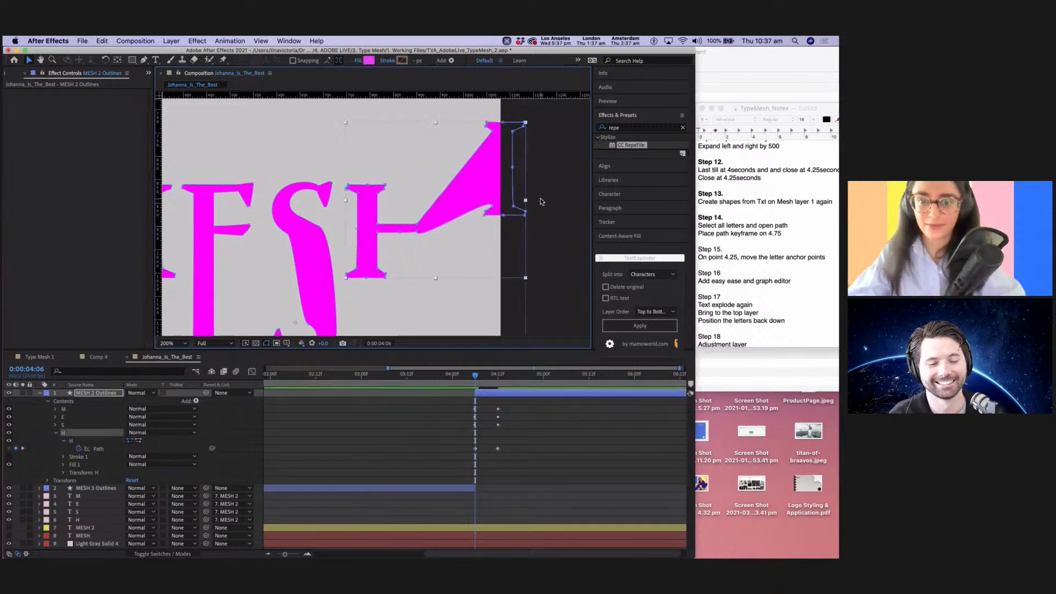
Try to adjust a single point on the outer edge of the stretched H stem, then undo the change.
key("super+minus")
key("super+minus")
key("super+equal")
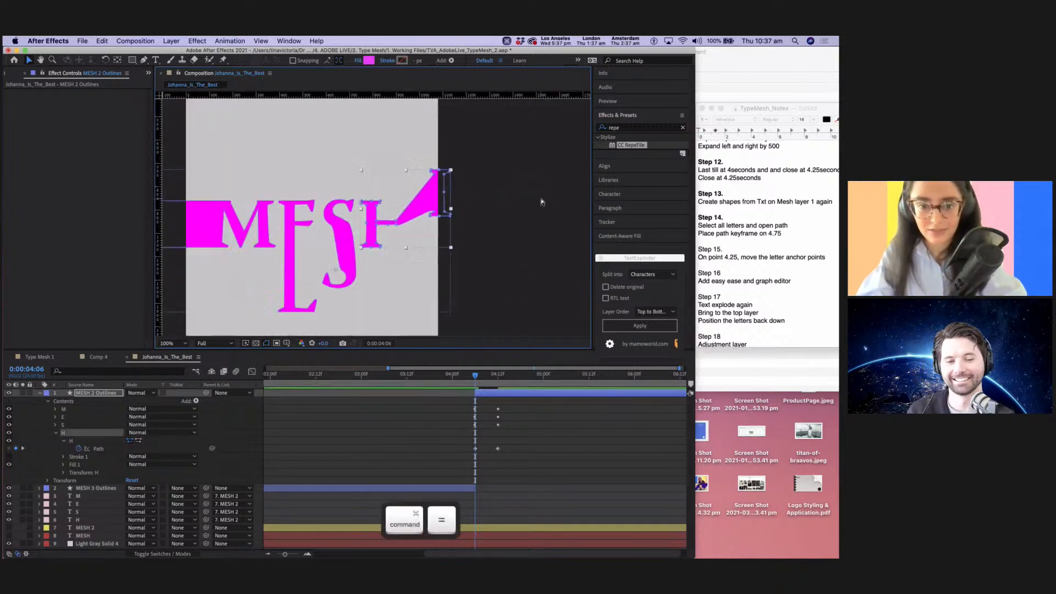
left_click(451, 191)
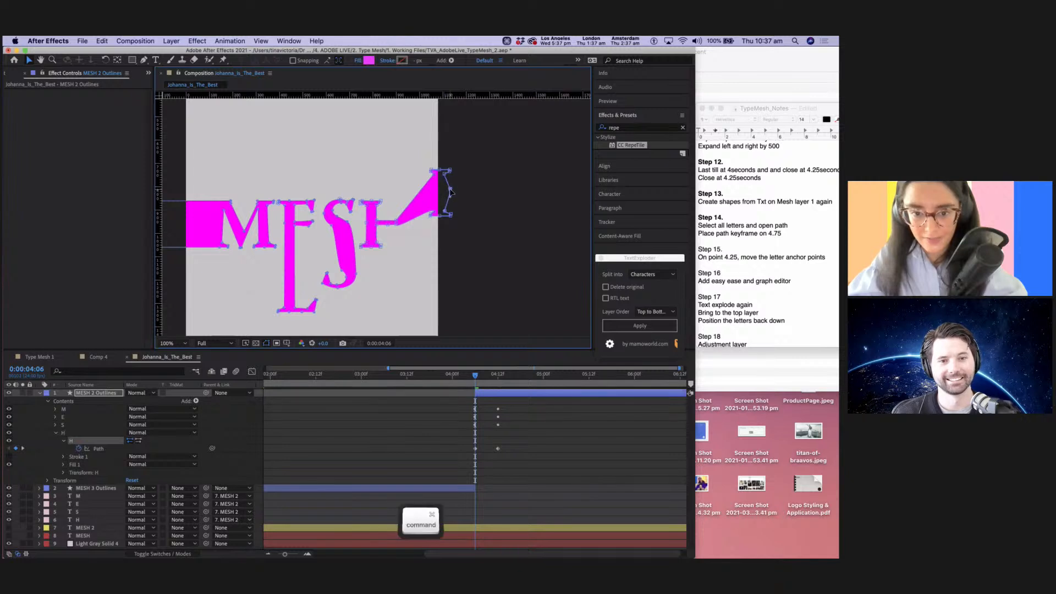
key("super+z")
Deselect the layer, move the playhead back to 0:00:03:04 and preview the letter-stretch animation in the full composition.
left_click(488, 186)
key("super+minus")
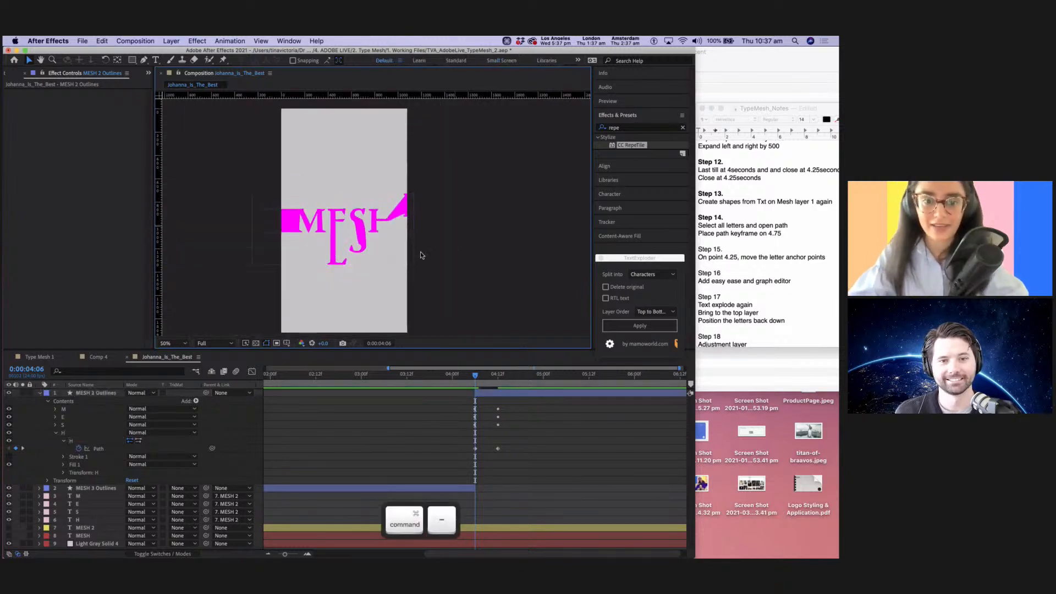
left_click_drag(477, 383, 377, 379)
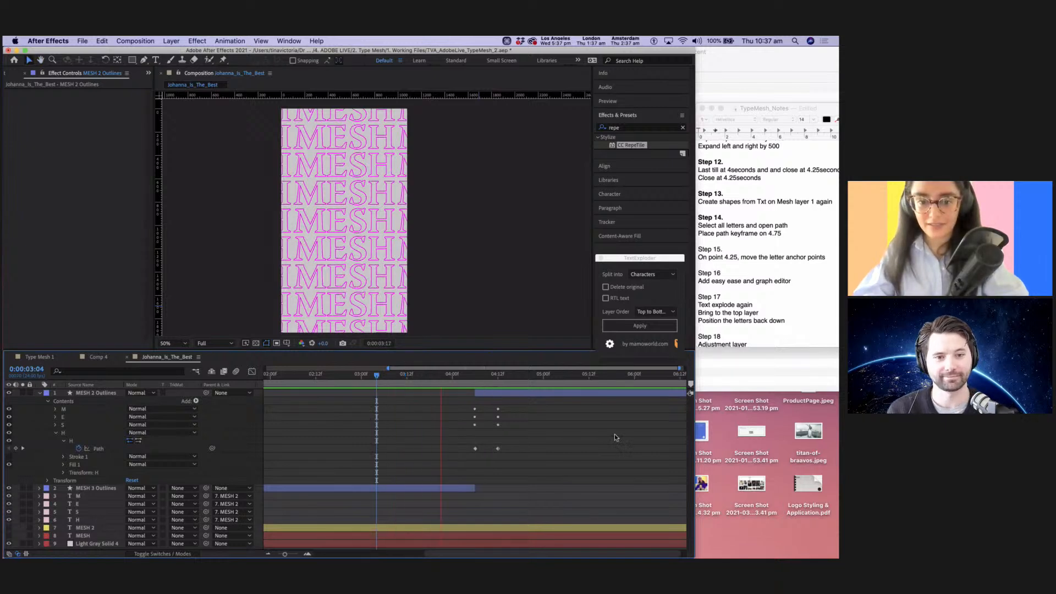
key("space")
scroll(469, 422, "left", 3)
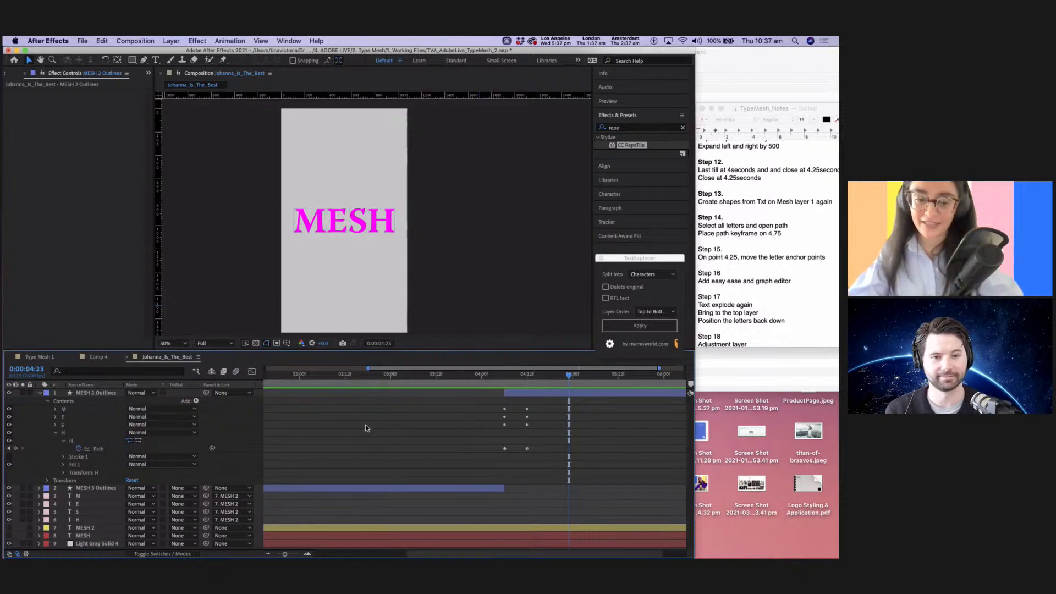
Collapse the properties of all layers in the composition and clear the layer selection.
key("super+a")
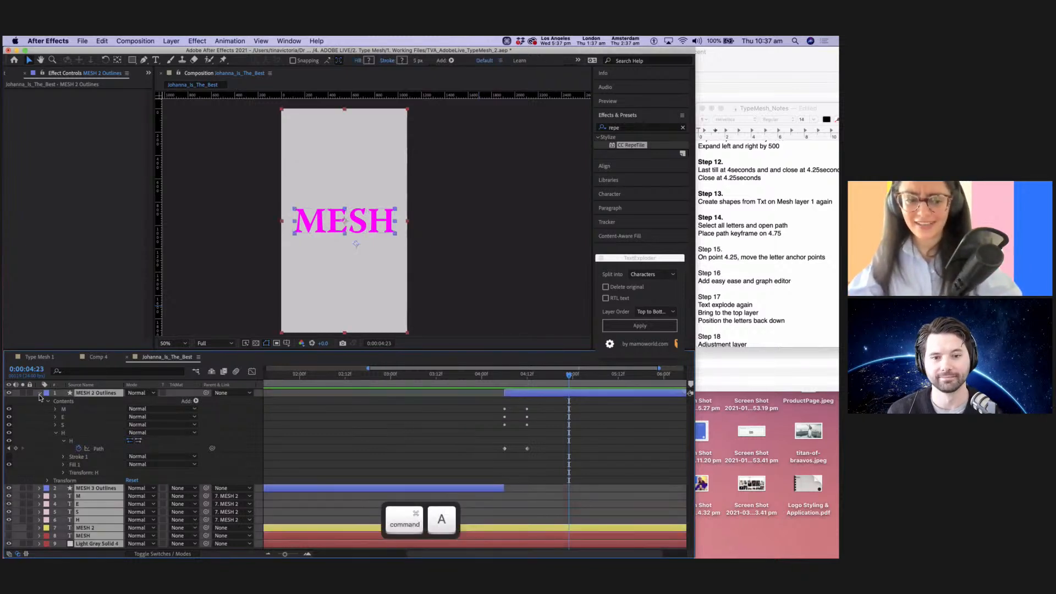
left_click(39, 394)
left_click(114, 488)
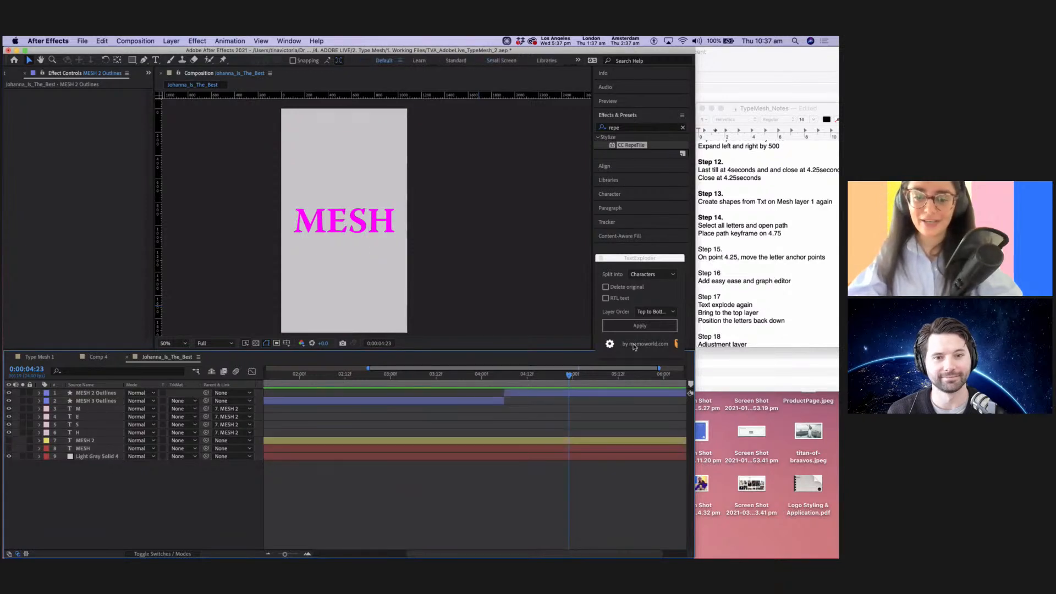
Read through the remaining steps in the notes and preview the whole animation from its start.
scroll(795, 252, "down", 5)
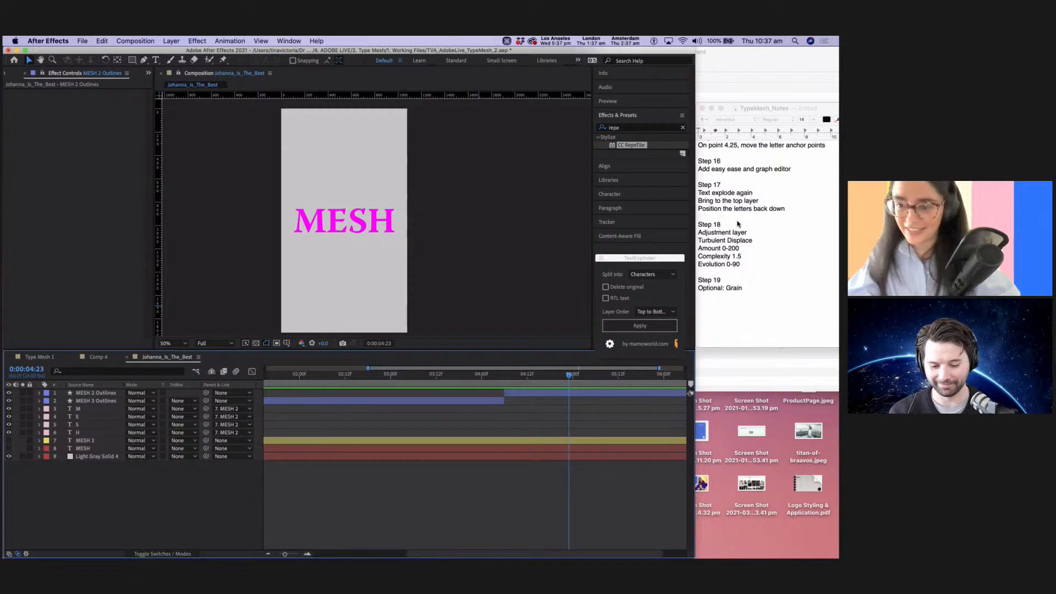
scroll(738, 222, "up", 5)
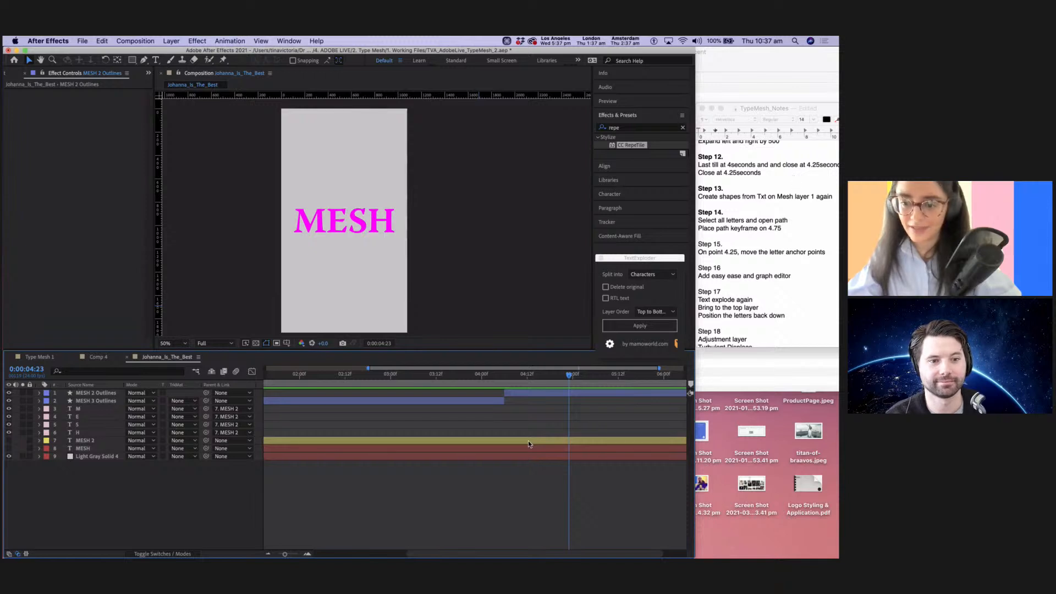
scroll(572, 429, "right", 2)
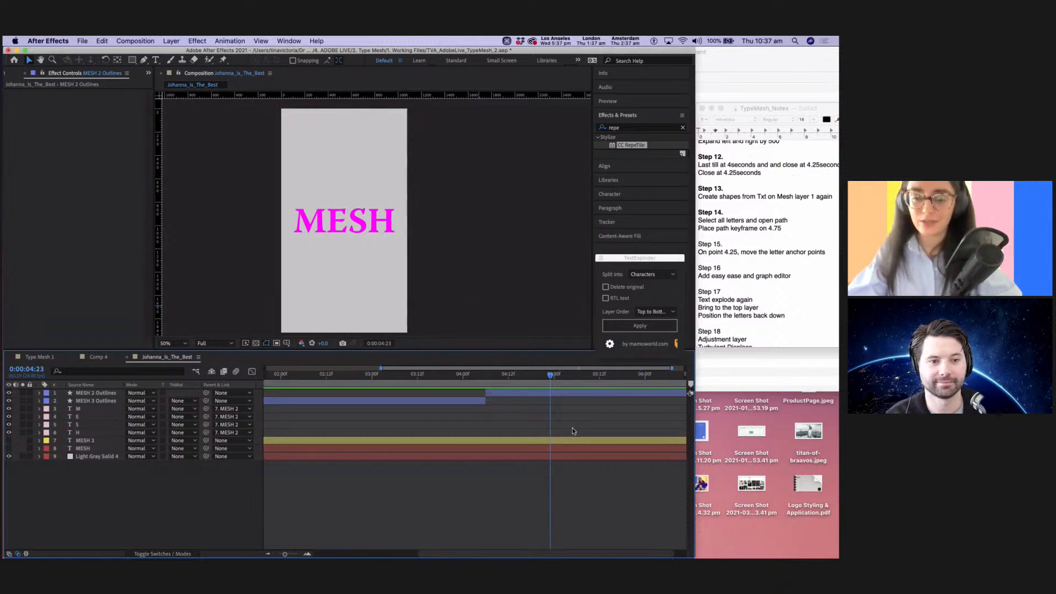
scroll(318, 400, "left", 10)
left_click_drag(305, 376, 232, 376)
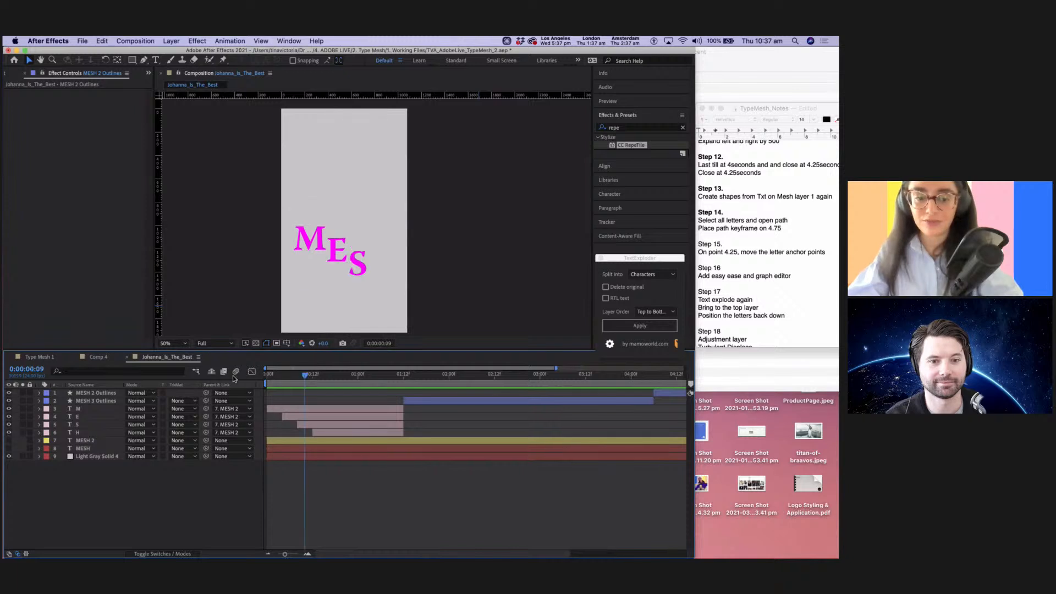
key("space")
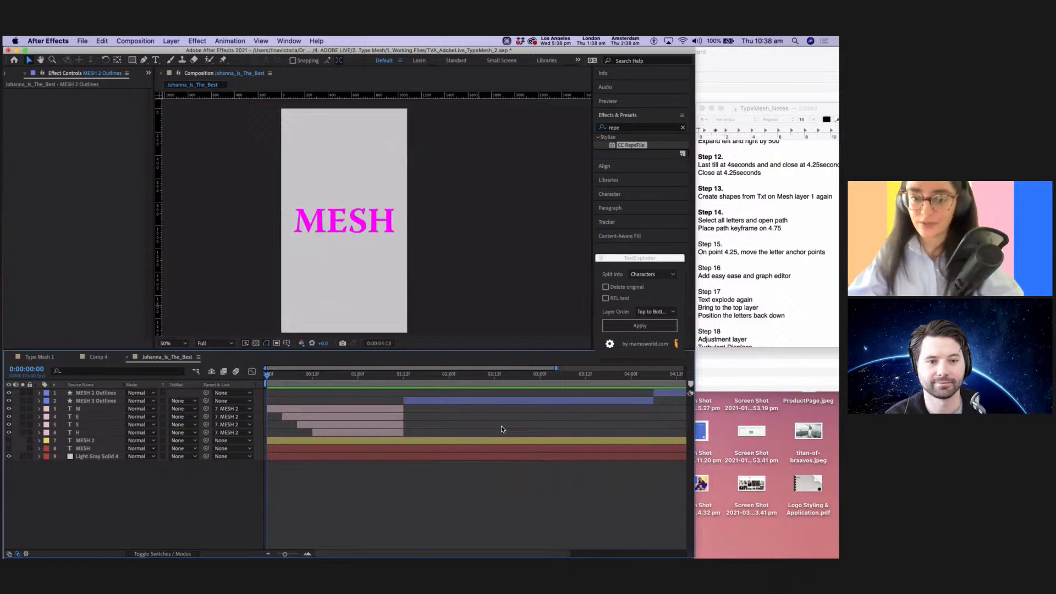
key("space")
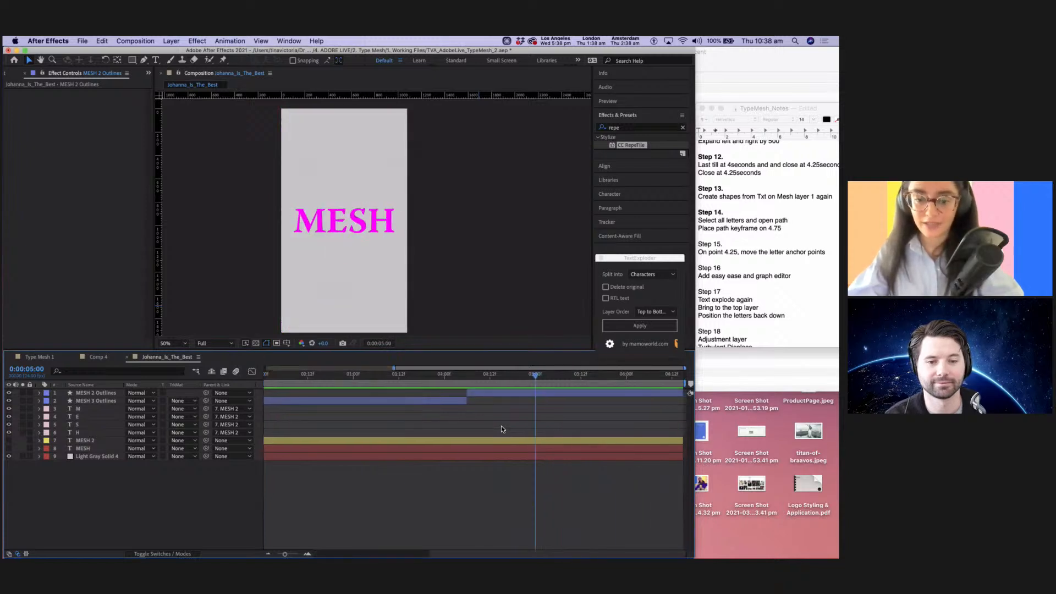
Trim the end of the MESH 2 Outlines layer to 0:00:04:17.
left_click(546, 392)
key("alt+bracketright")
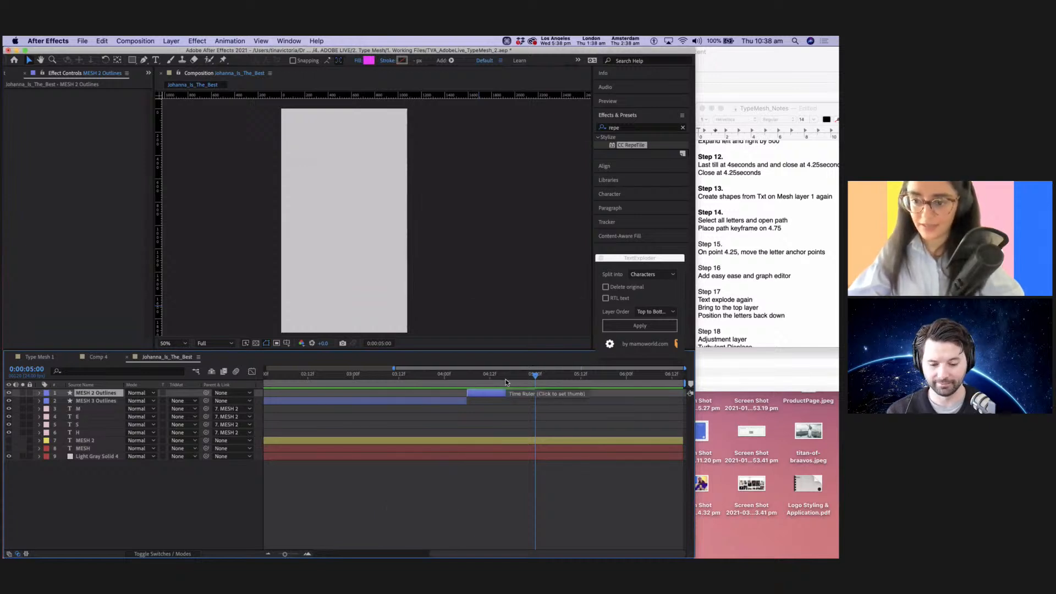
key("alt+]")
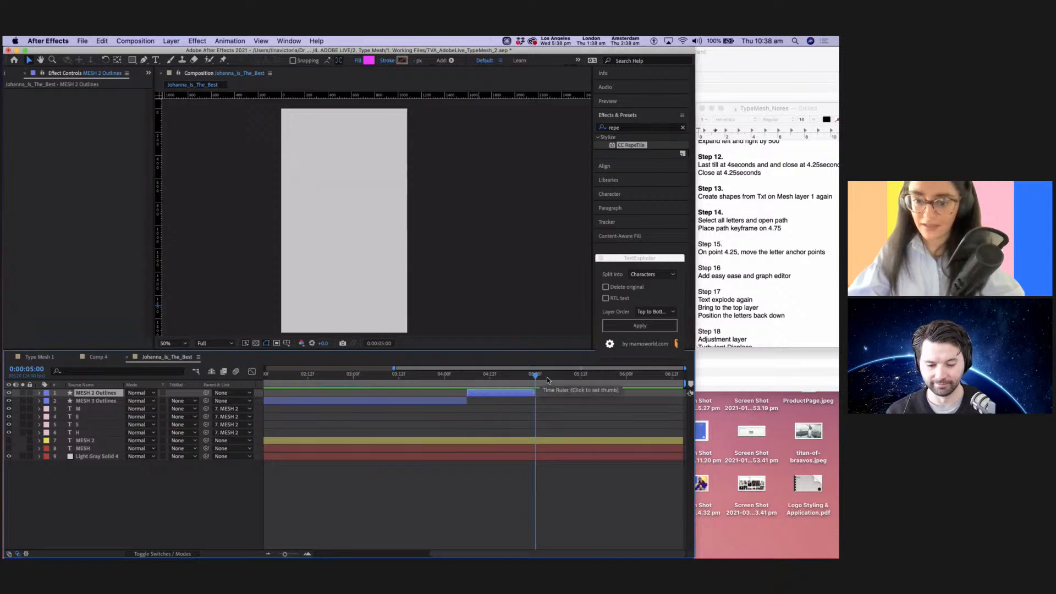
left_click(510, 375)
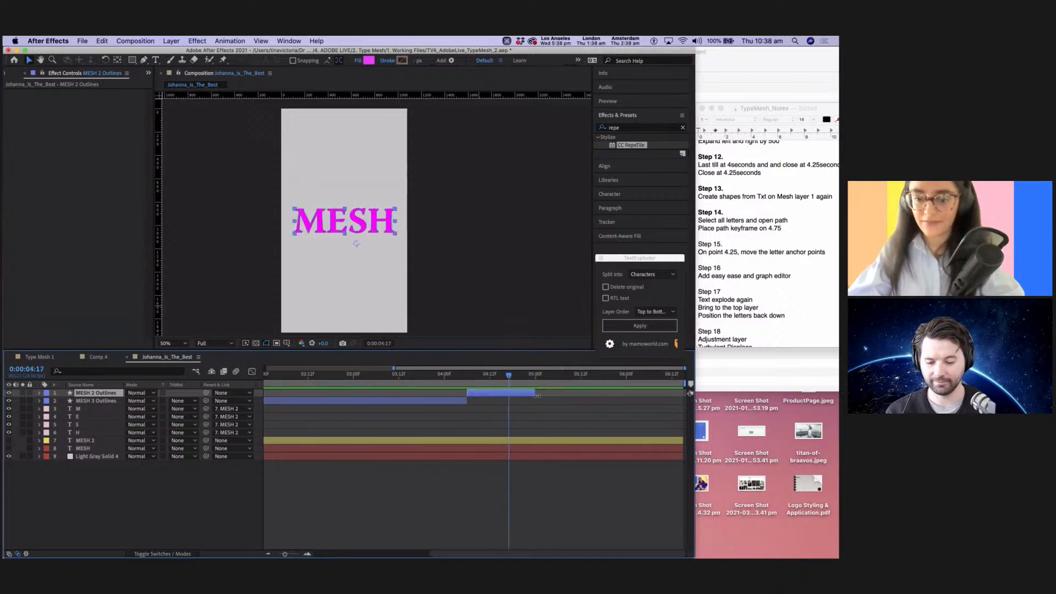
left_click_drag(537, 394, 508, 394)
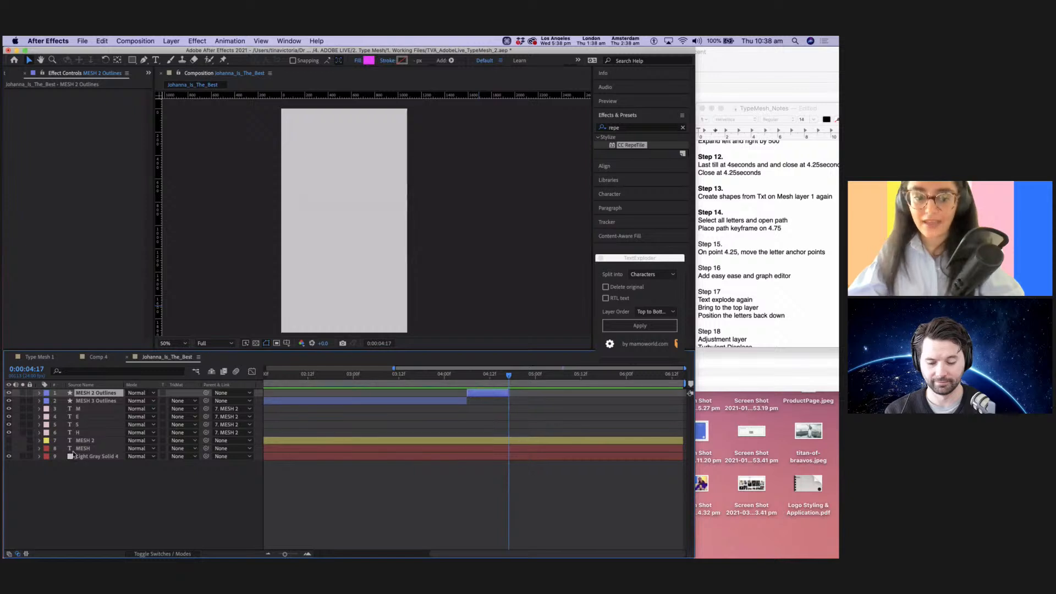
Split the MESH 2 text layer into separate character layers with TextExploder.
left_click(84, 441)
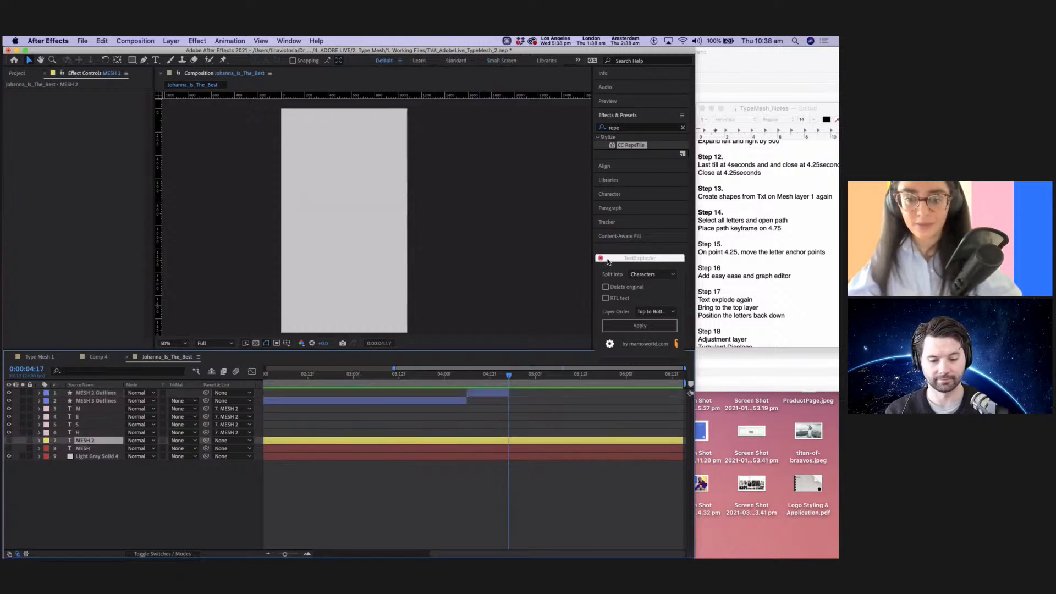
left_click(639, 325)
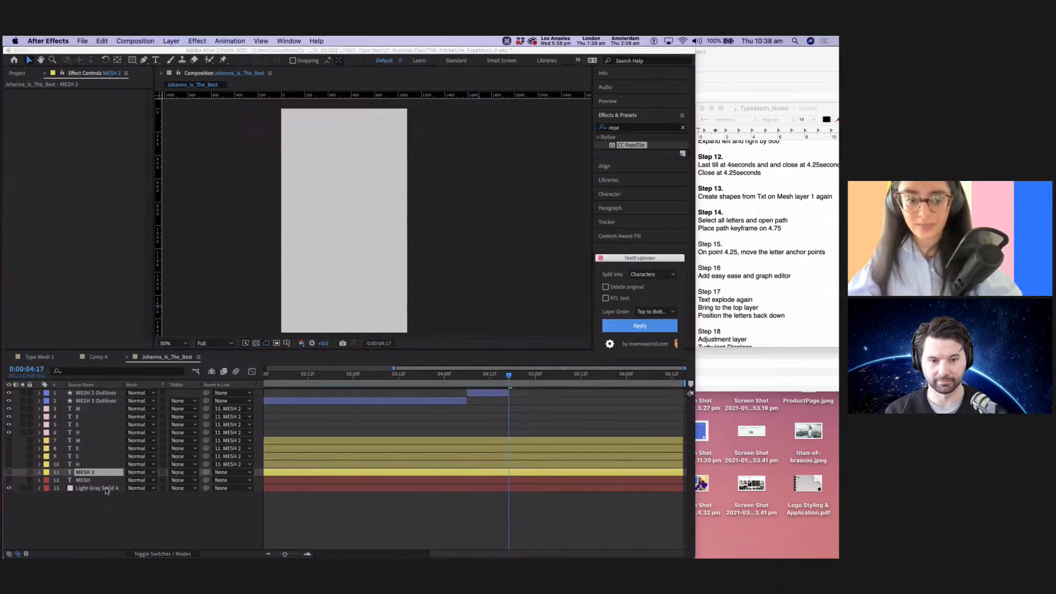
Move the four new M, E, S and H layers to the top of the layer stack and label them Fuchsia.
left_click(87, 440)
left_click(86, 448, "shift")
left_click(86, 456, "shift")
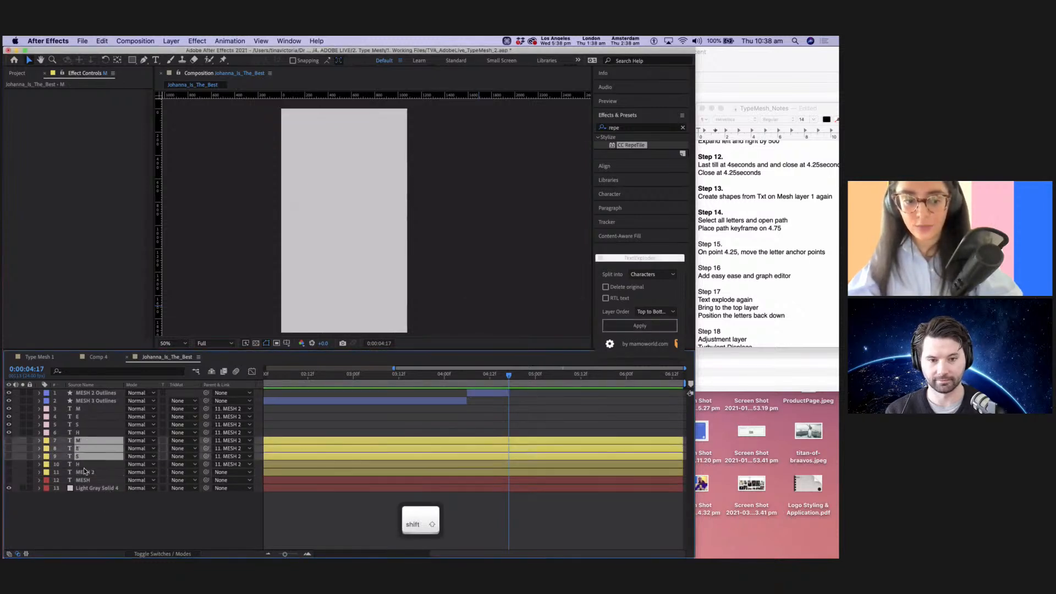
left_click(85, 464, "shift")
left_click_drag(80, 445, 82, 391)
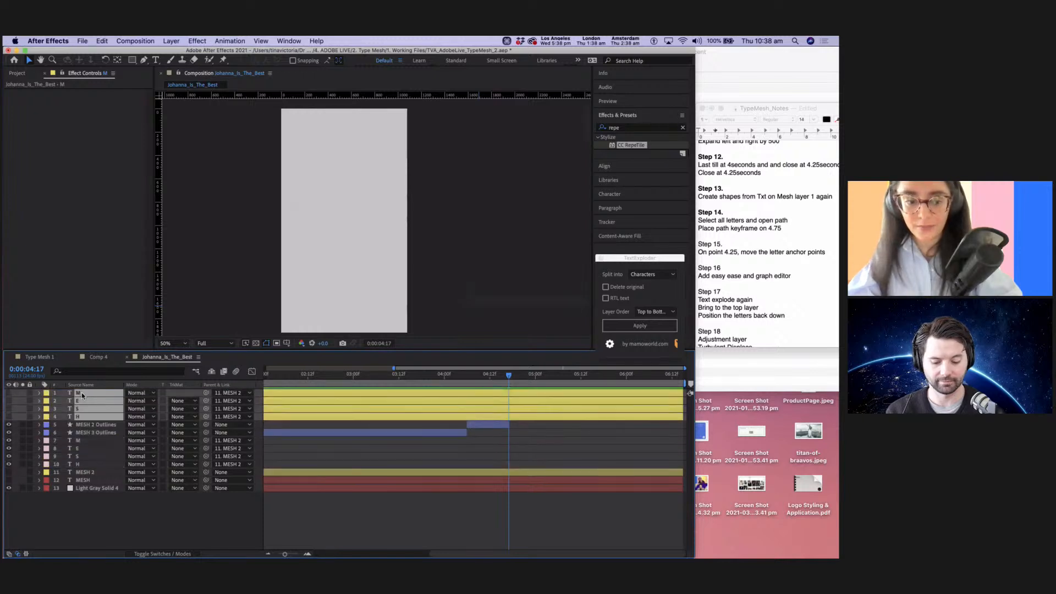
left_click(48, 393)
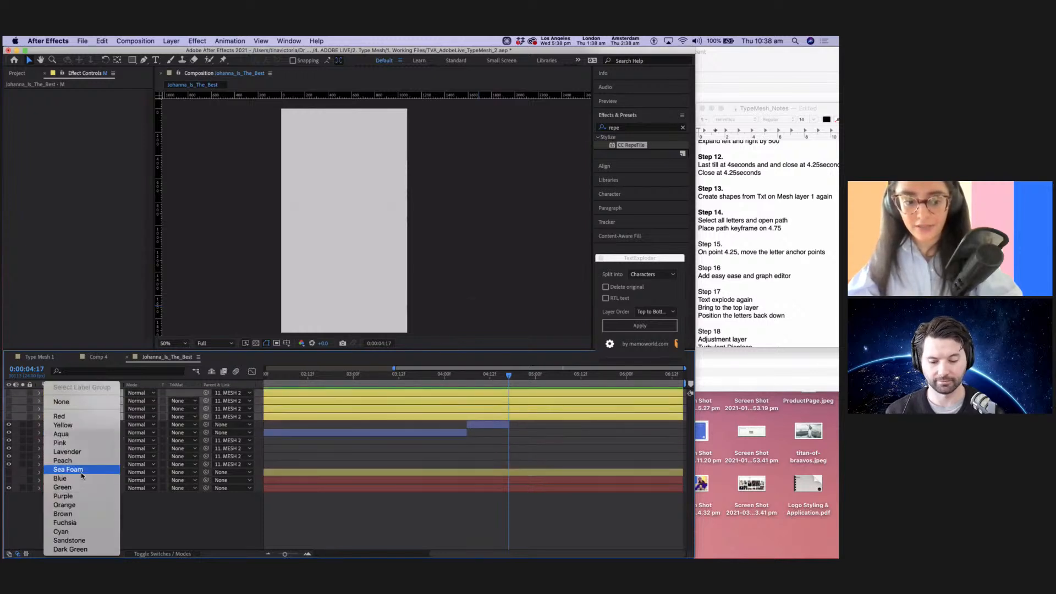
left_click(65, 522)
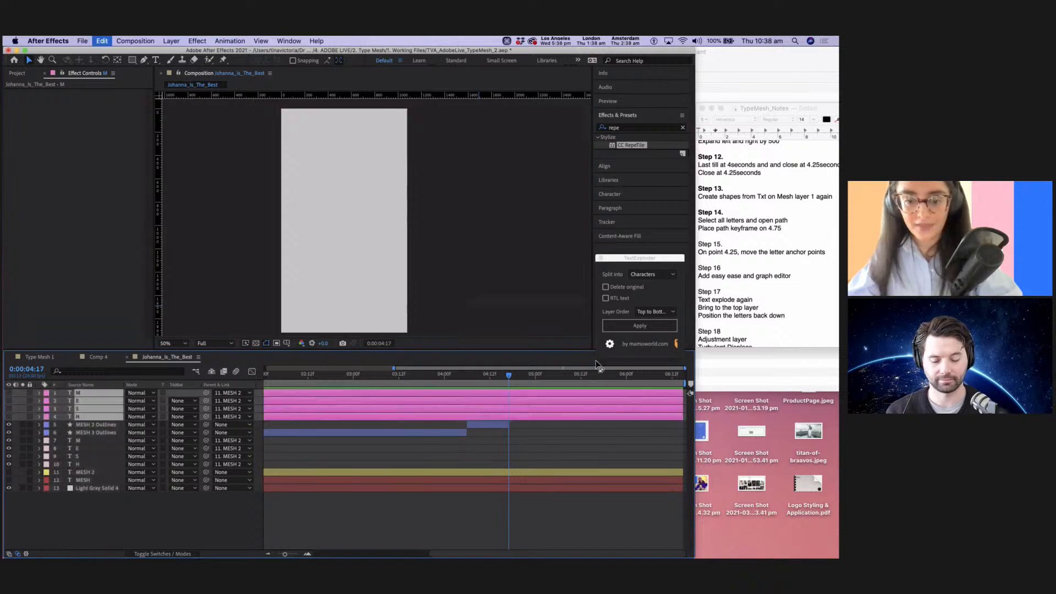
Trim the start of the four Fuchsia letter layers to 0:00:04:17 and make them visible.
key("alt+bracketleft")
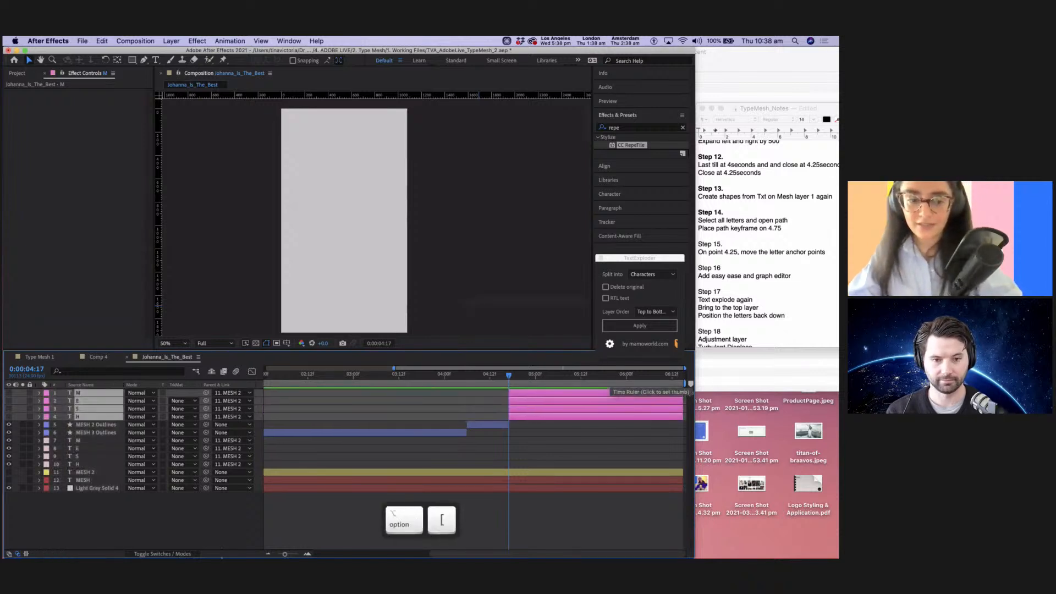
left_click_drag(9, 416, 10, 394)
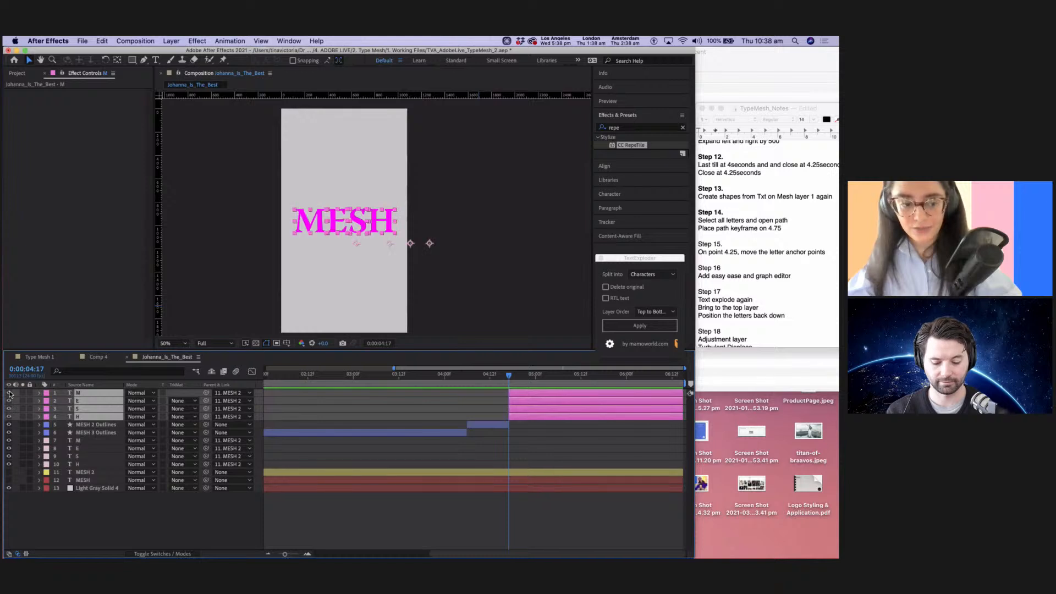
mouse_move(511, 375)
left_mouse_down()
mouse_move(494, 374)
mouse_move(547, 374)
mouse_move(510, 374)
left_mouse_up()
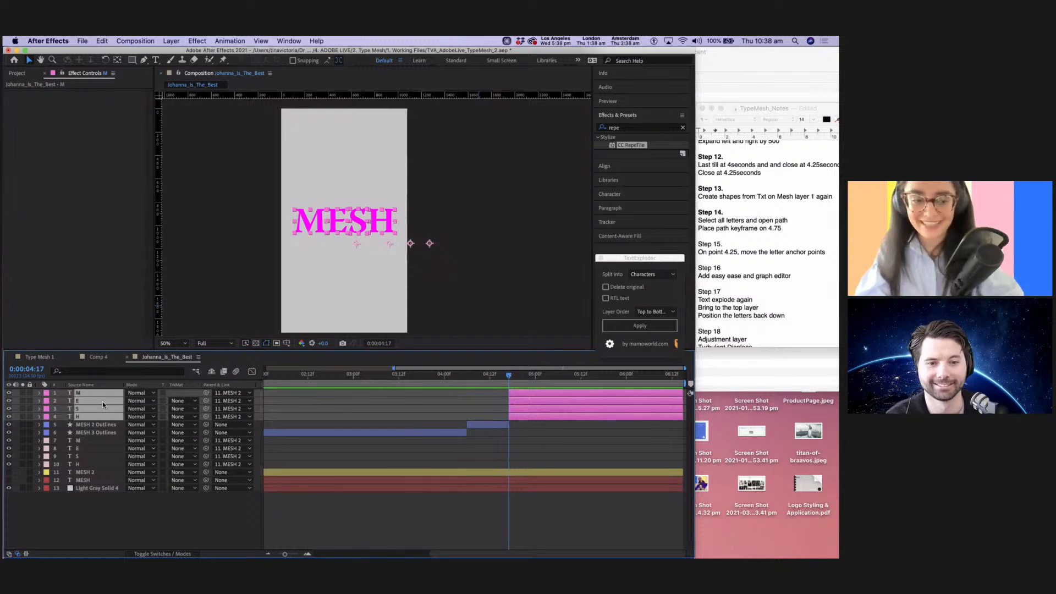
Keyframe the Position of the four letter layers at 0:00:04:17 and move them straight down to a Y position of 400 at 0:00:05:00.
key("p")
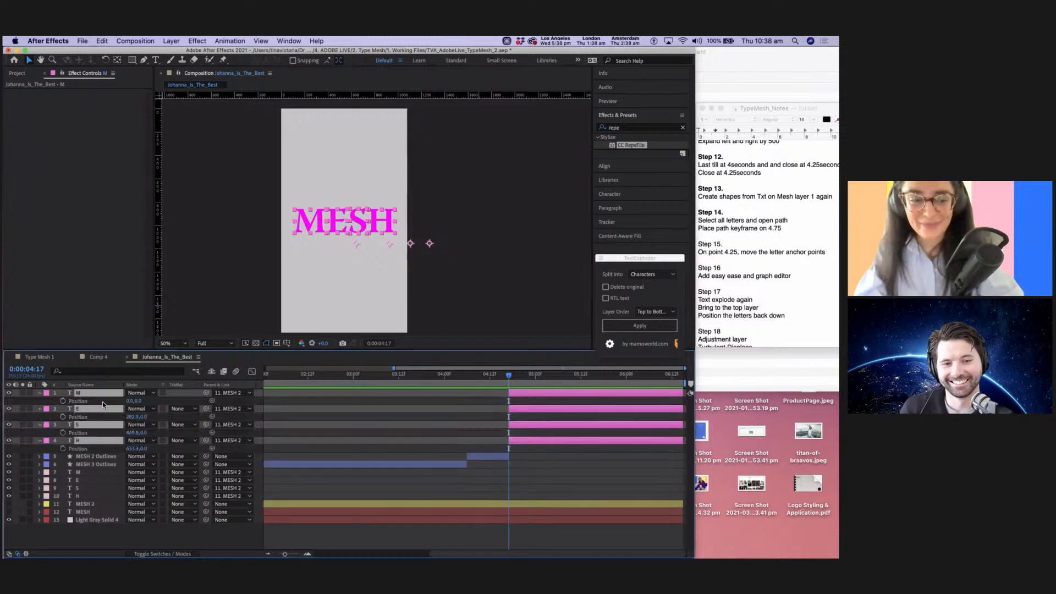
left_click(64, 402)
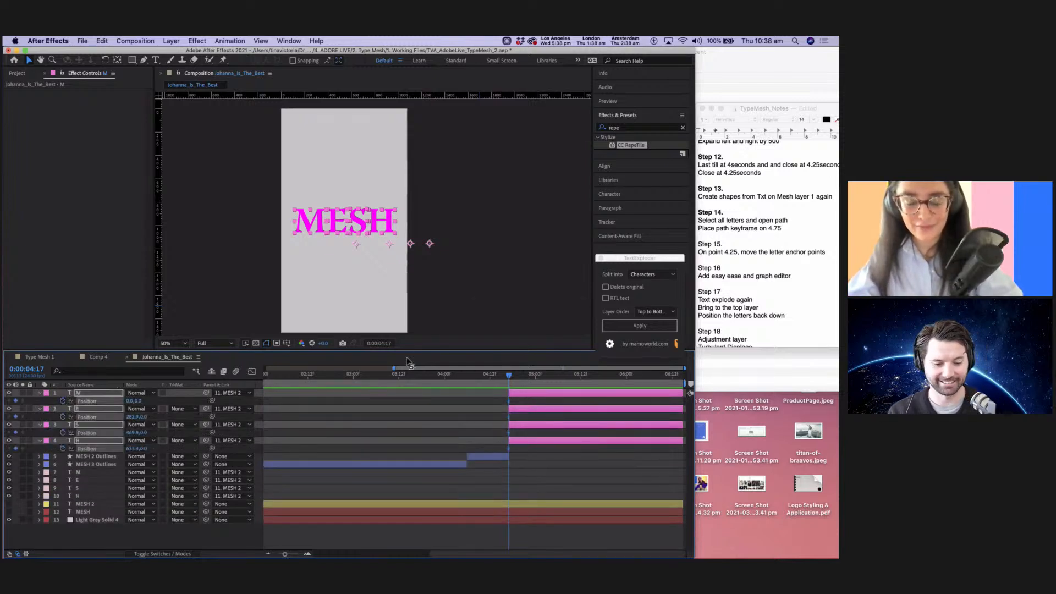
left_click(540, 375)
left_click_drag(539, 379, 536, 376)
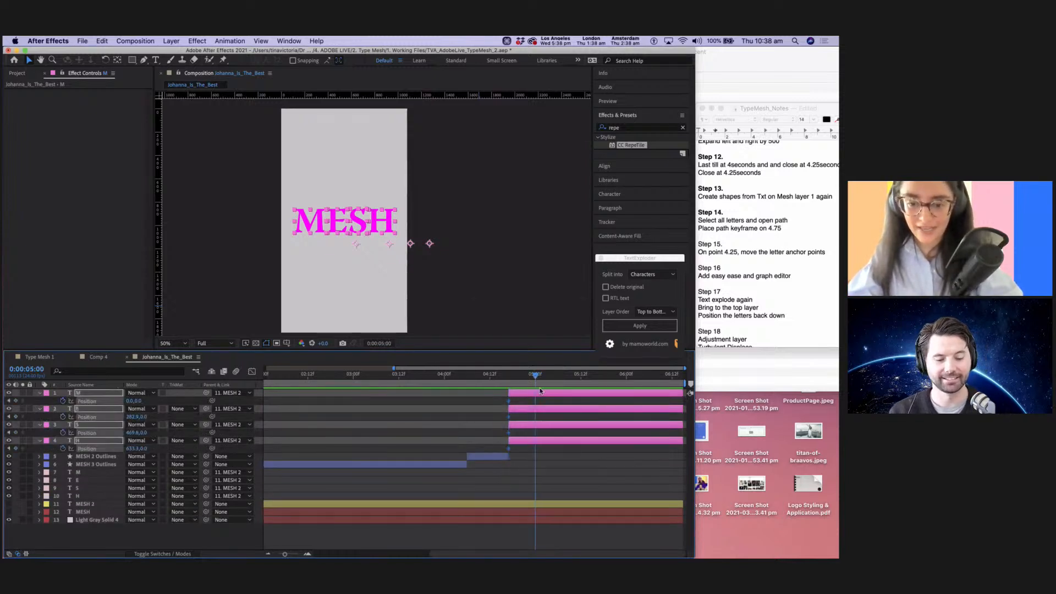
key("shift+Down")
key("shift+Down")
key("shift+Down")
key("shift+Down")
key("shift+Down")
key("shift+Down")
key("shift+Down")
key("shift+Down")
key("shift+Down")
key("shift+Down")
key("shift+Down")
key("shift+Down")
key("shift+Down")
key("shift+Down")
key("shift+Down")
key("shift+Down")
key("shift+Down")
key("shift+Down")
key("shift+Down")
key("shift+Down")
key("shift+Down")
key("shift+Down")
key("shift+Down")
key("shift+Down")
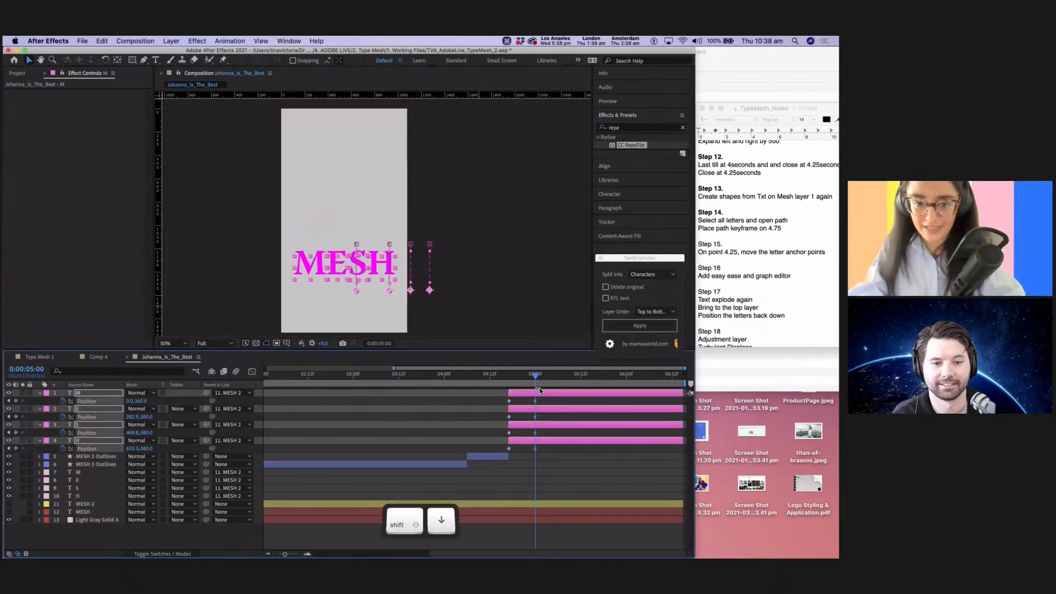
Preview the animation with the letters' downward move and return the playhead to 0:00:05:00.
key("space")
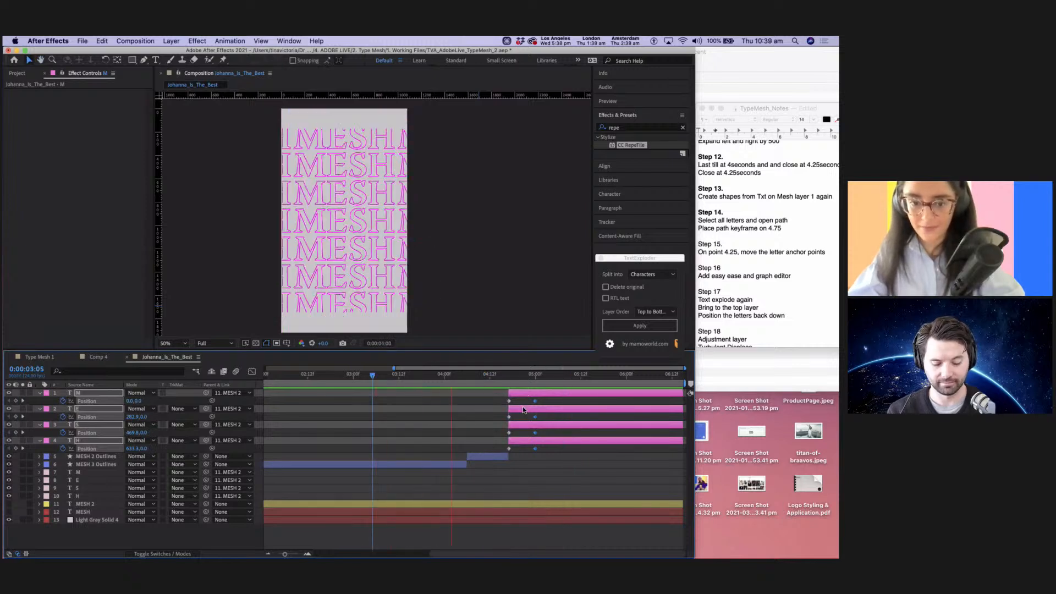
key("space")
left_click_drag(581, 374, 537, 375)
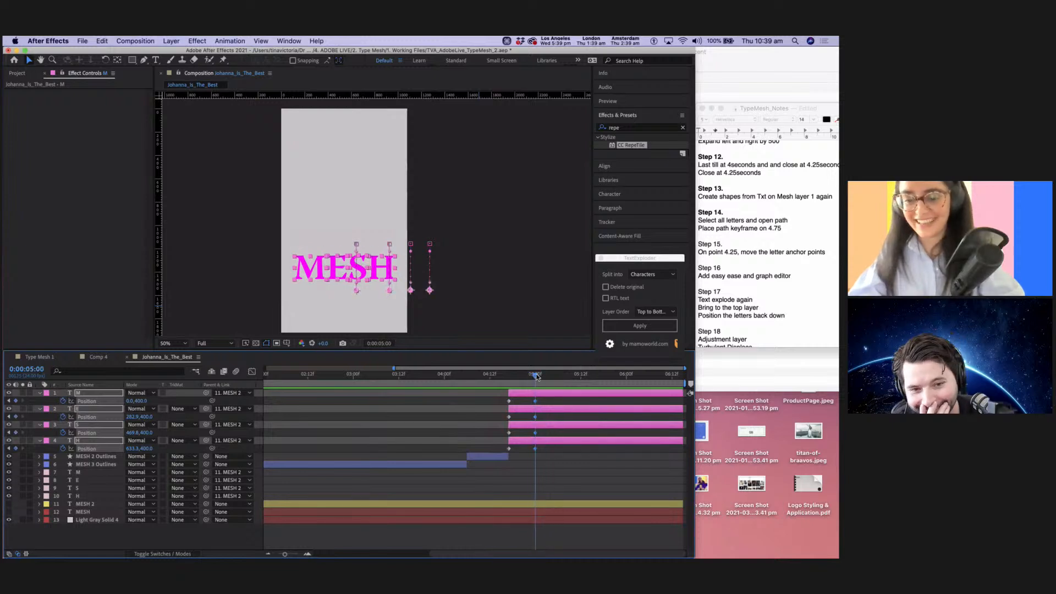
Apply Easy Ease to all Position keyframes of the four letter layers.
left_click(546, 461)
left_click_drag(550, 448, 509, 402)
right_click(509, 402)
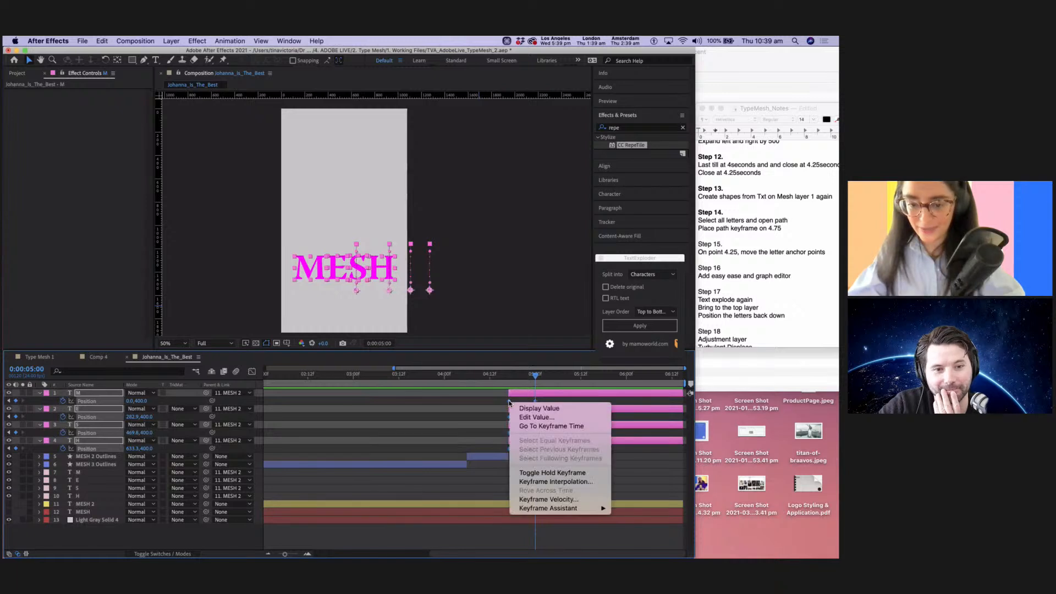
left_click(484, 405)
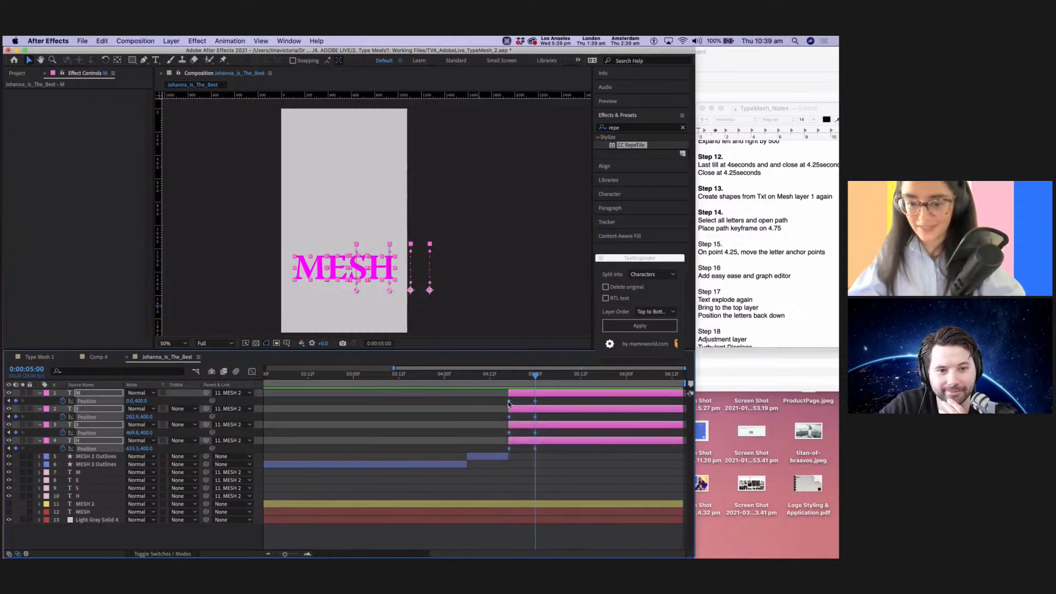
right_click(509, 403)
mouse_move(537, 514)
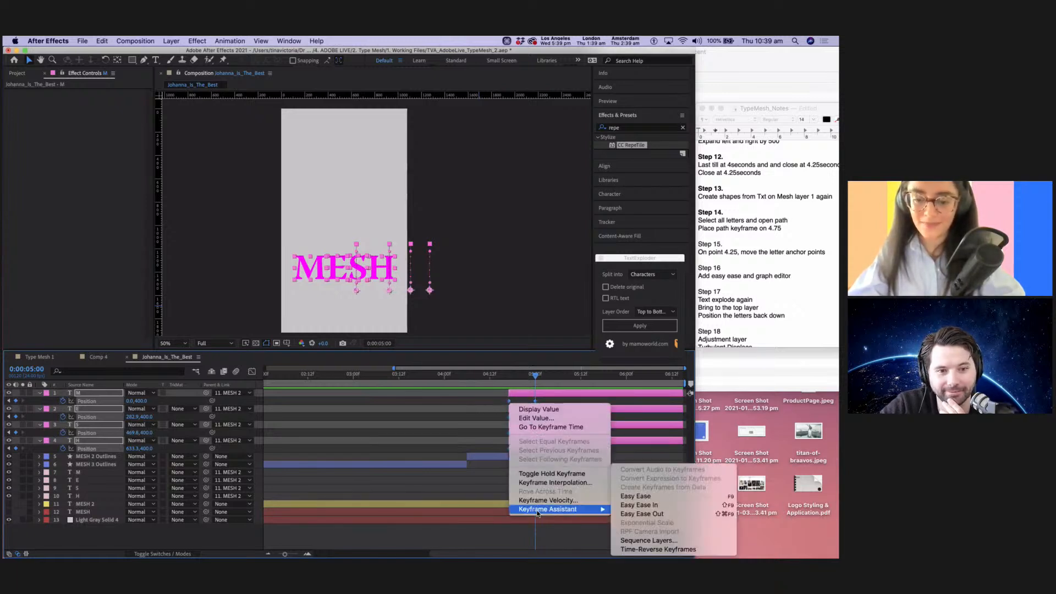
left_click(656, 497)
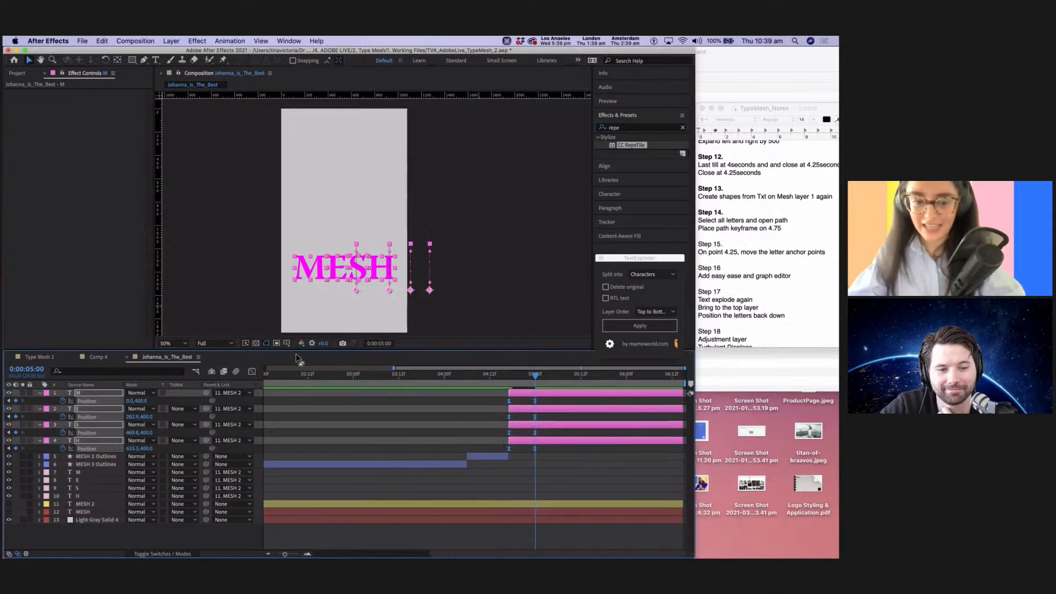
Show the letters' Position curves in the Graph Editor and convert their starting keyframes at 0:00:04:17 to Auto Bezier.
left_click(252, 371)
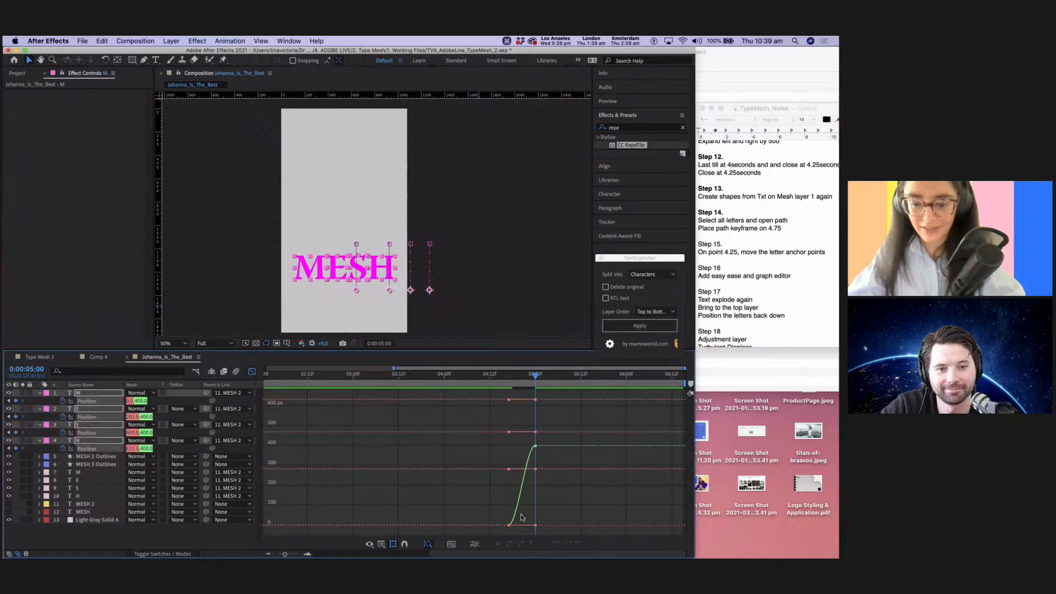
left_click_drag(523, 537, 496, 519)
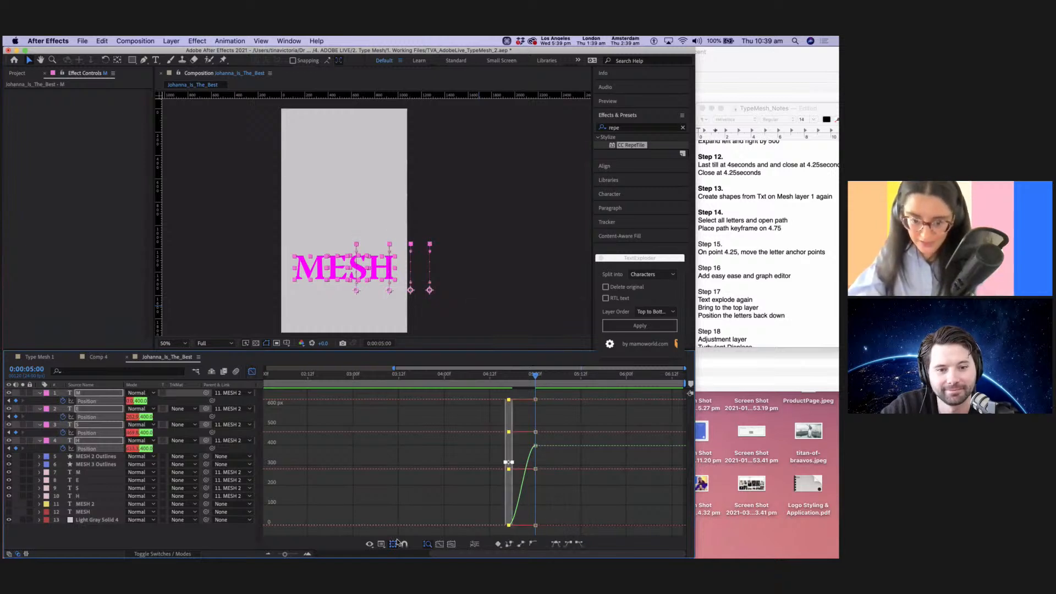
left_click_drag(284, 554, 296, 553)
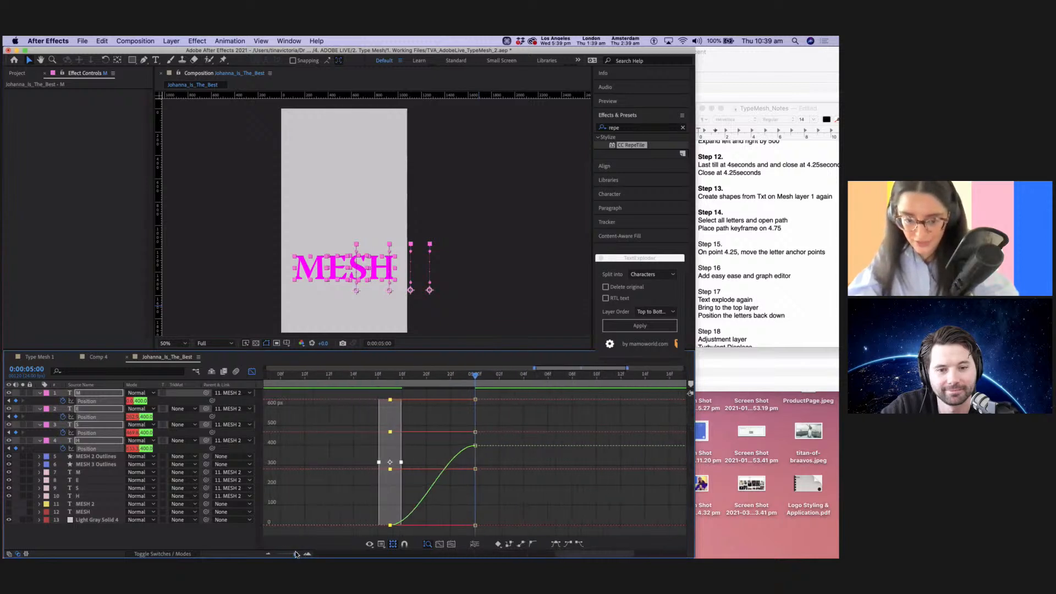
left_click(412, 536)
left_click_drag(412, 536, 375, 514)
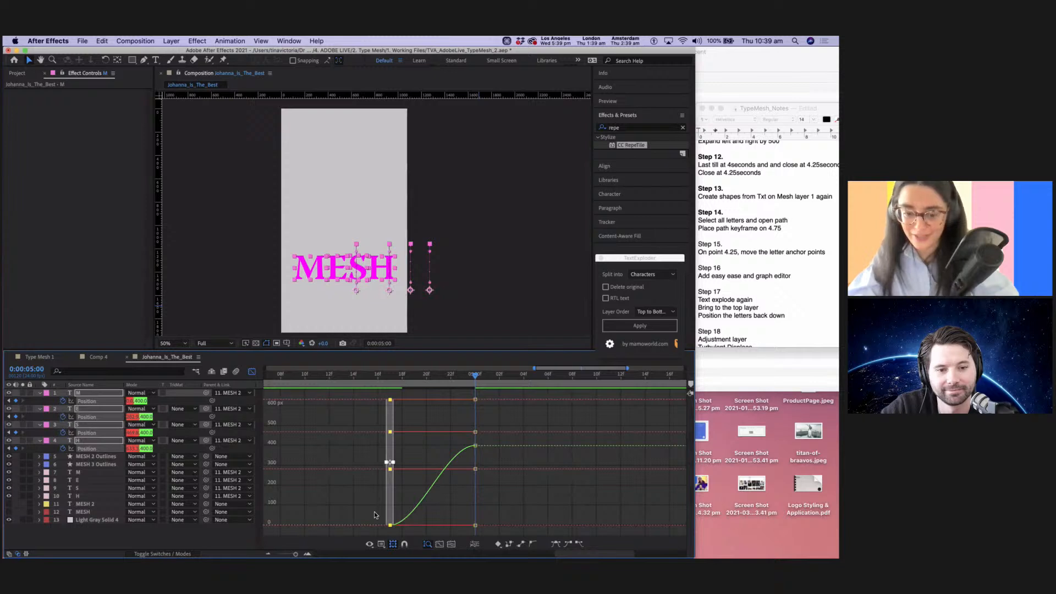
left_click(450, 545)
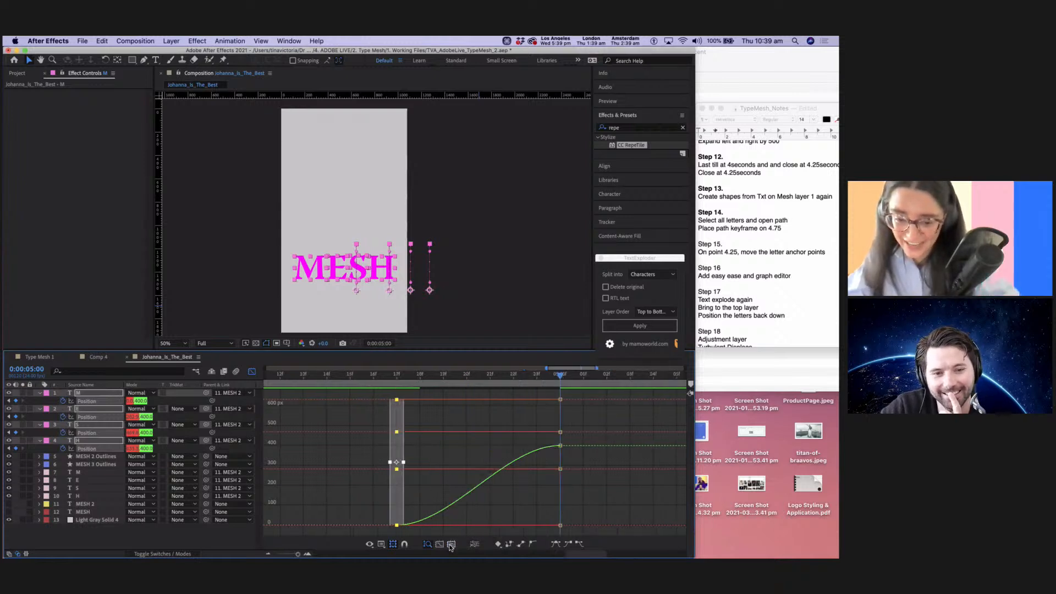
left_click(535, 545)
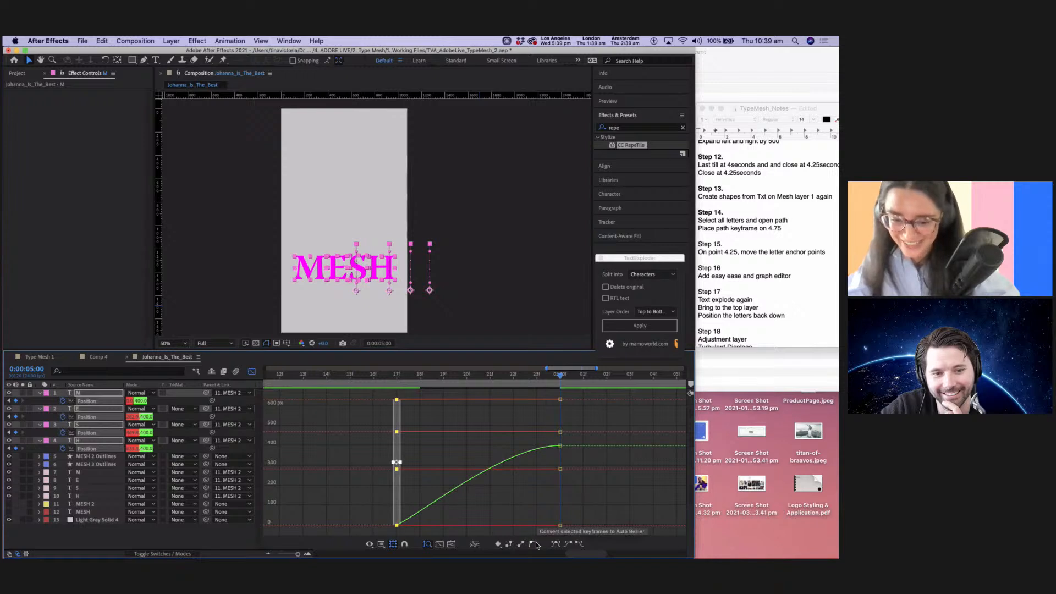
Undo the Auto Bezier conversion of the letters' starting Position keyframes and return from the Graph Editor to the layer bars.
key("super+z")
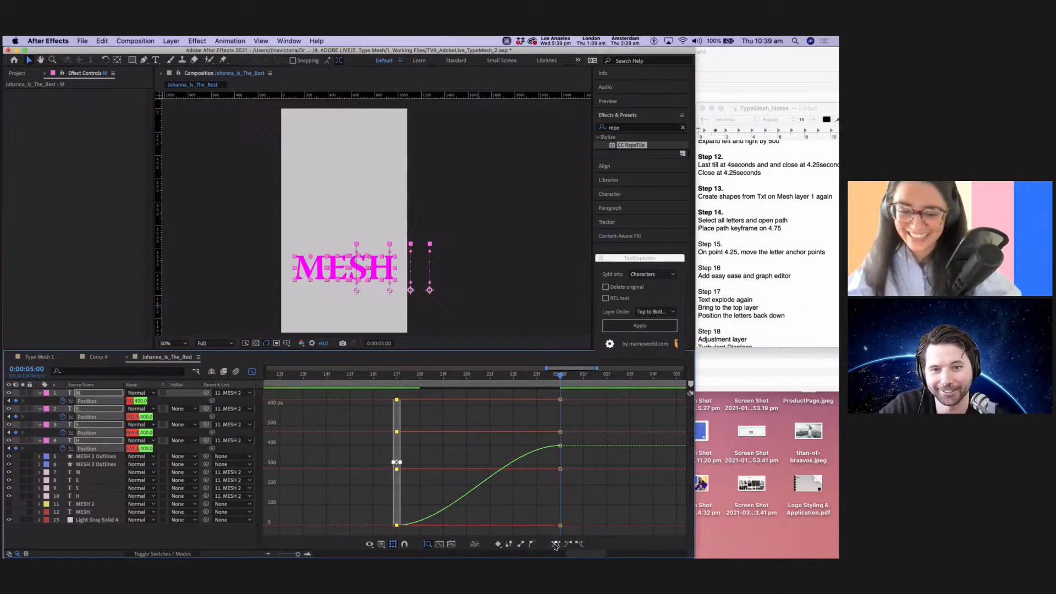
key("super+z")
mouse_move(488, 482)
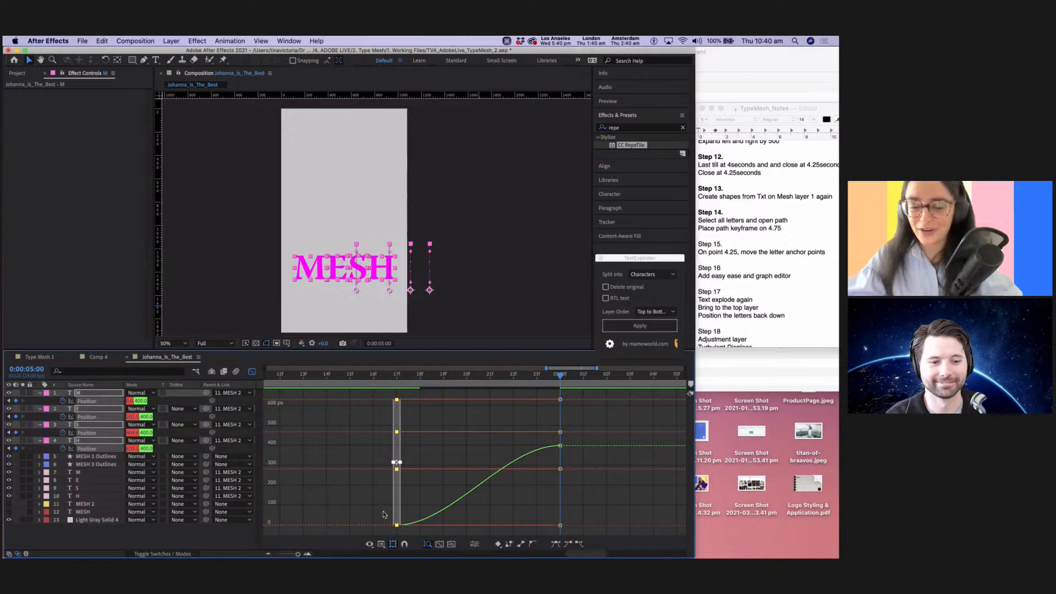
left_click(440, 544)
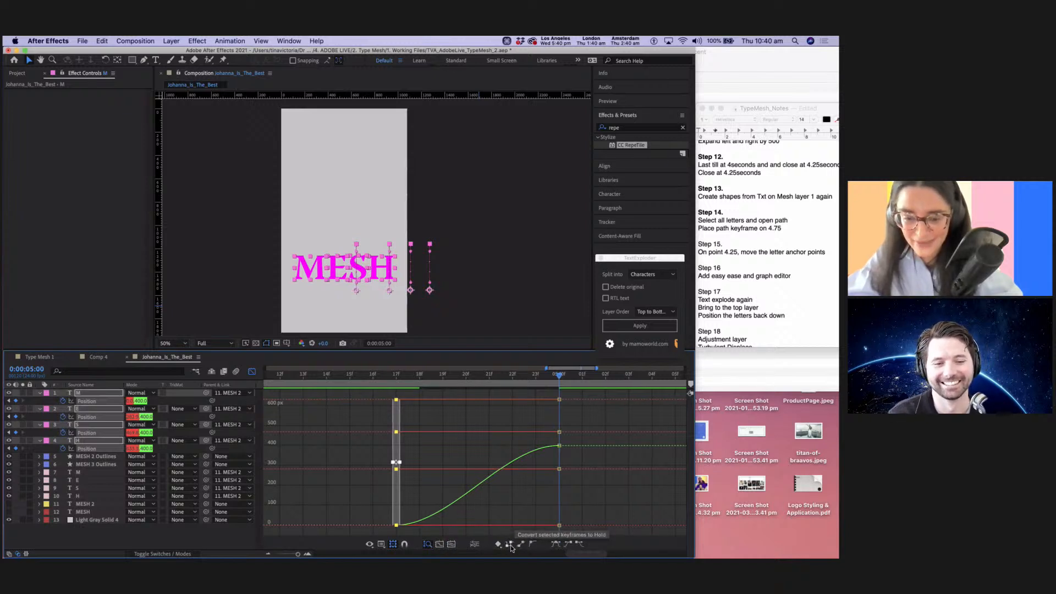
left_click(253, 372)
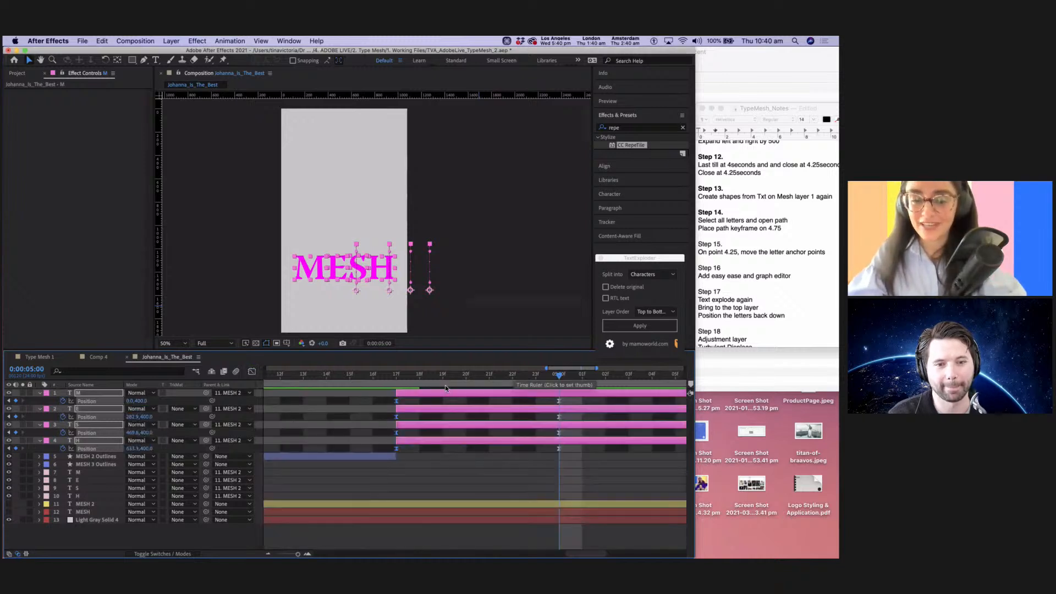
Preview the eased letter movement from 0:00:03:14 past the end of the drop.
left_click_drag(298, 554, 283, 554)
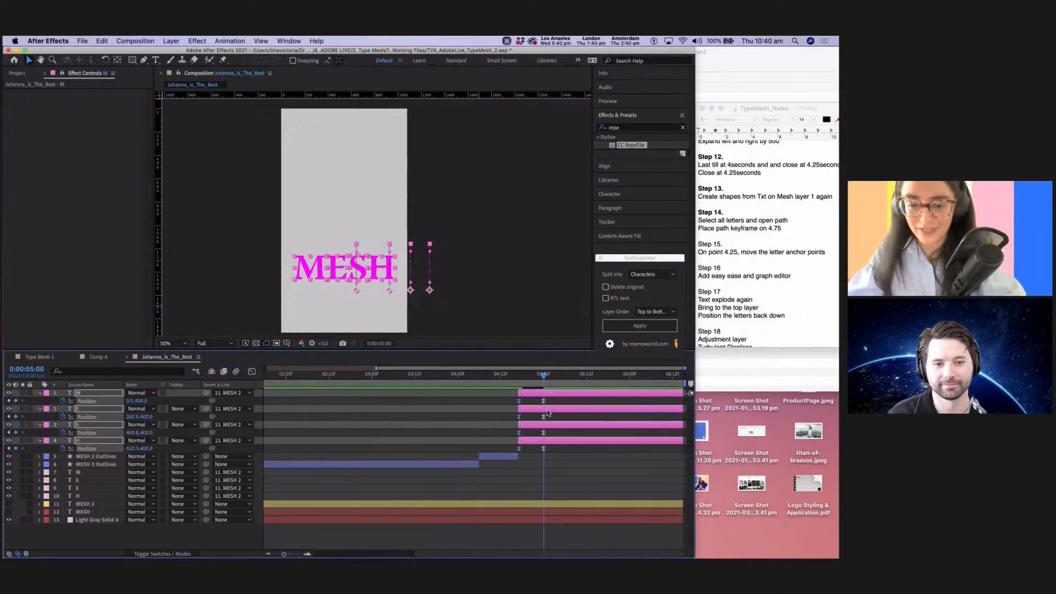
left_click_drag(537, 374, 422, 375)
key("space")
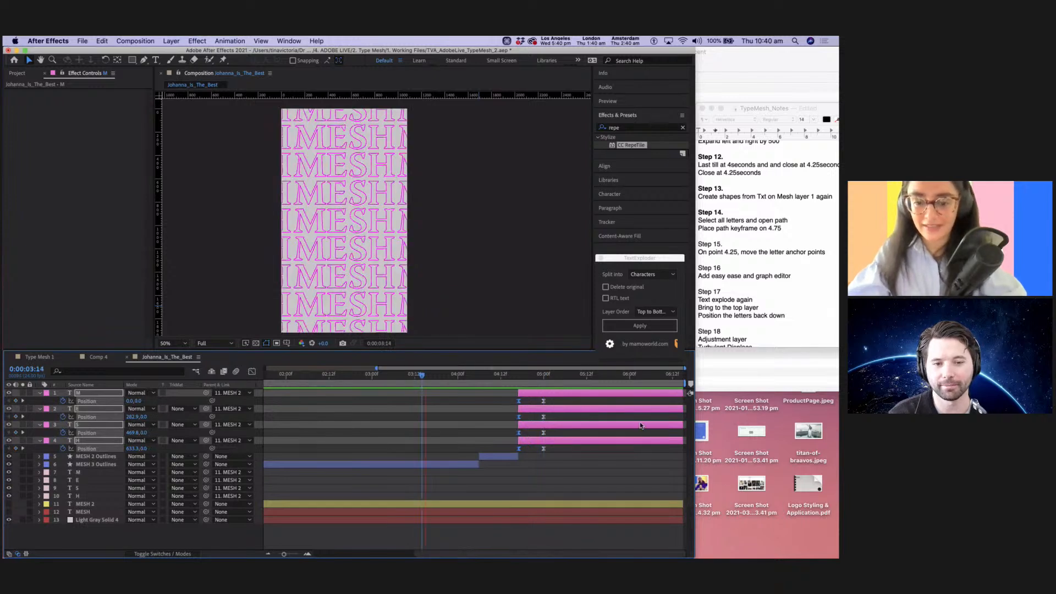
key("space")
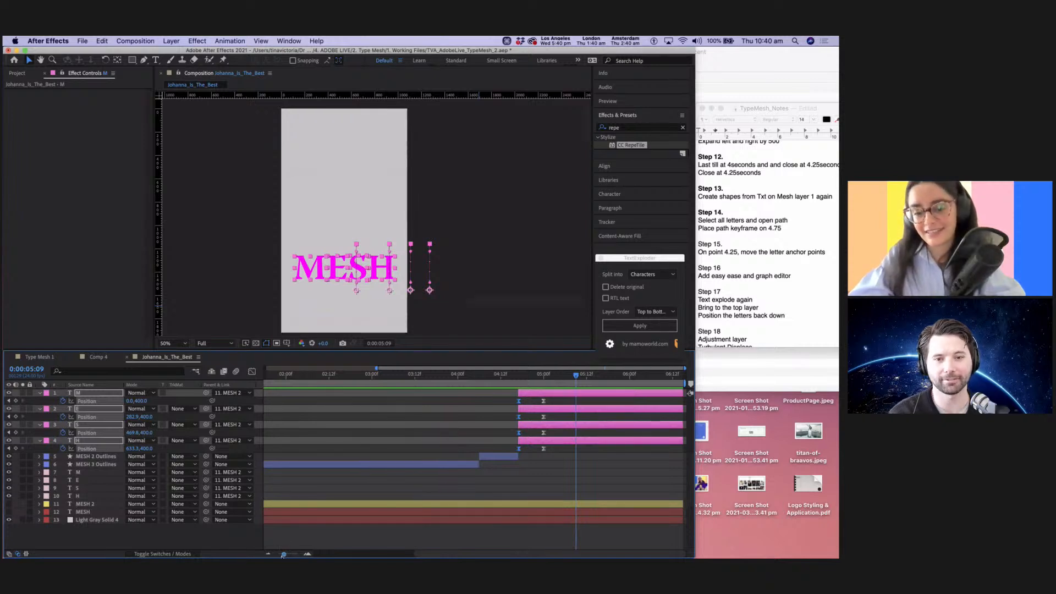
Shift the four letter layers one frame later to start at 0:00:04:18 and extend the preceding MESH outlines layer to meet them.
left_click_drag(284, 554, 297, 556)
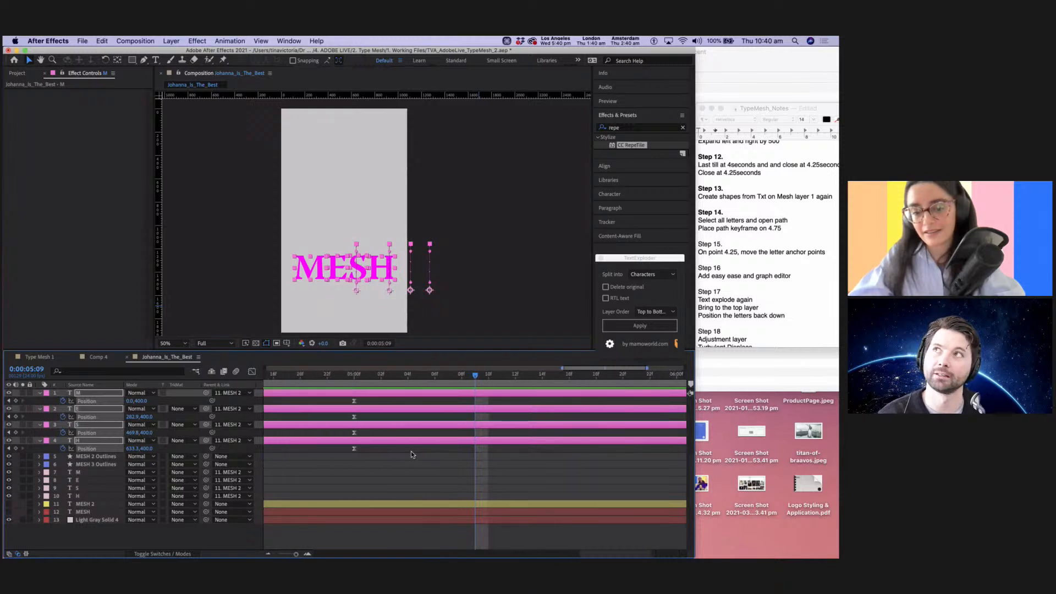
scroll(411, 455, "left", 3)
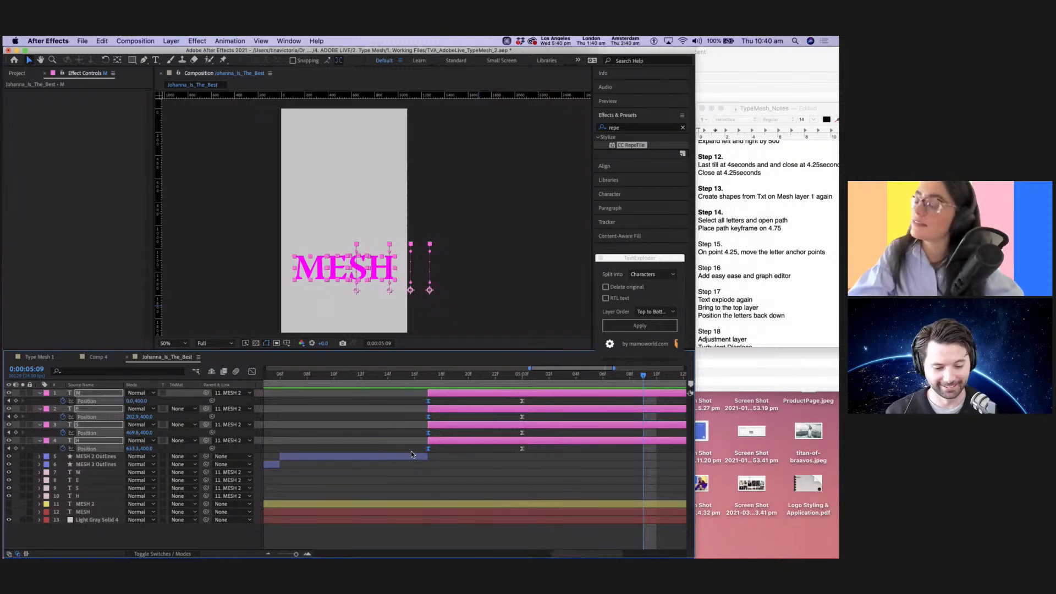
left_click(444, 392)
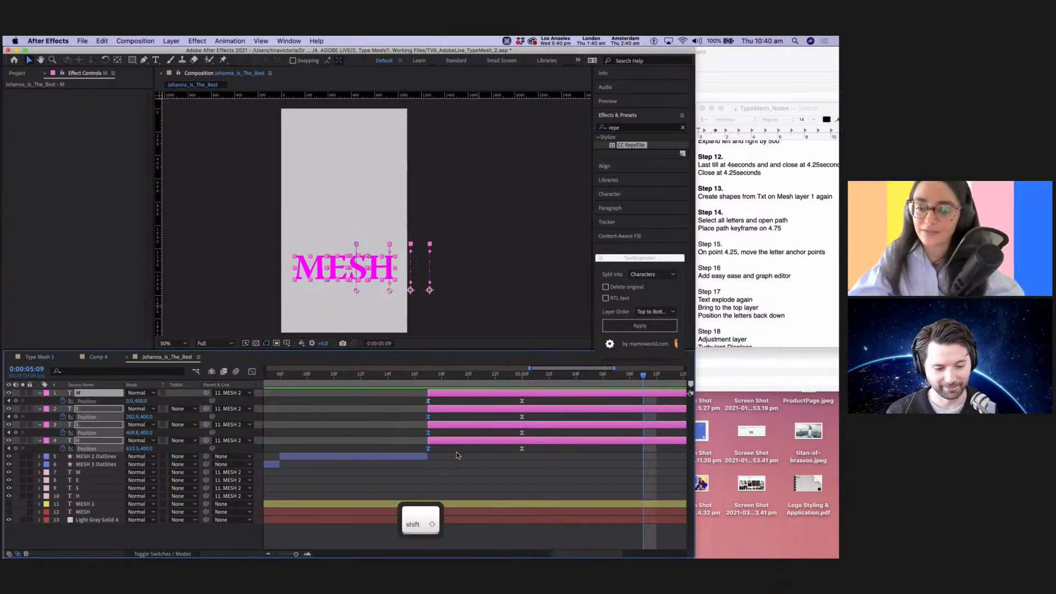
left_click(447, 441)
left_click(448, 391, "shift")
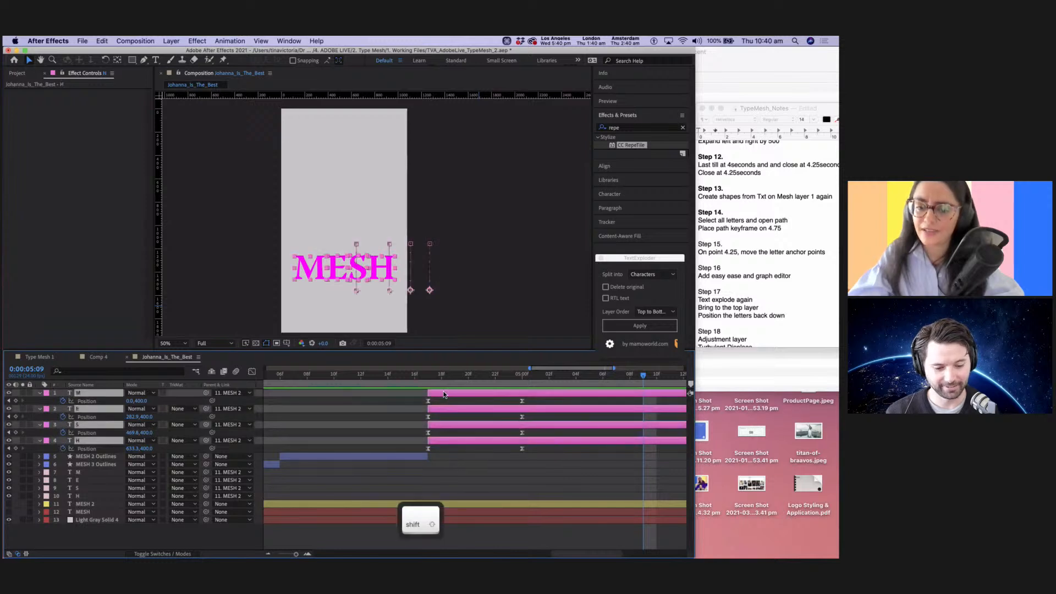
left_click_drag(449, 391, 455, 394)
left_click_drag(423, 459, 439, 455)
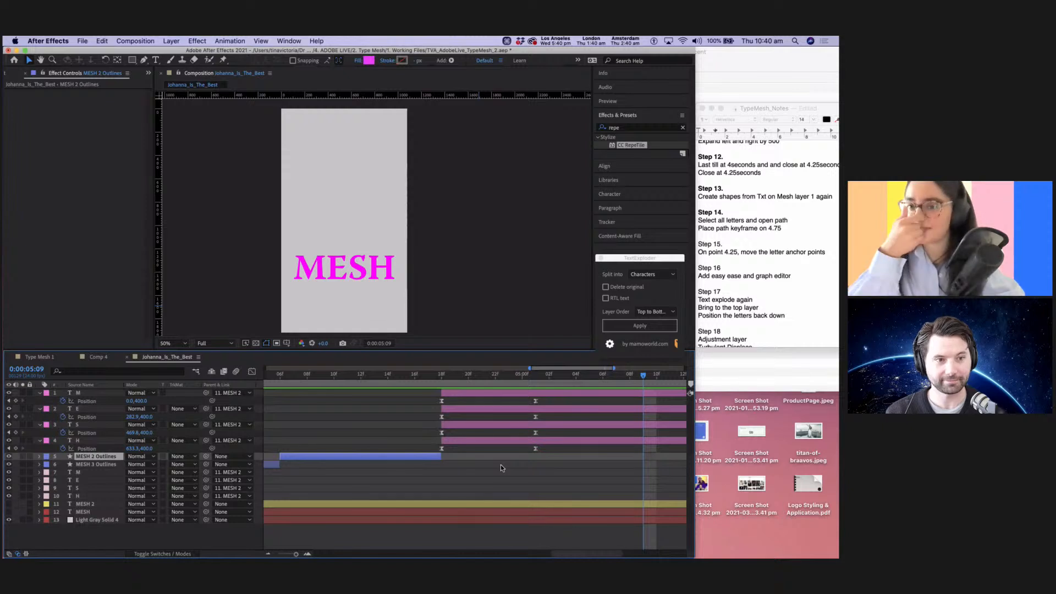
Examine how the letter layers are staggered in the Type Mesh 1 composition, then return to the working composition at 0:00:04:20.
left_click(468, 374)
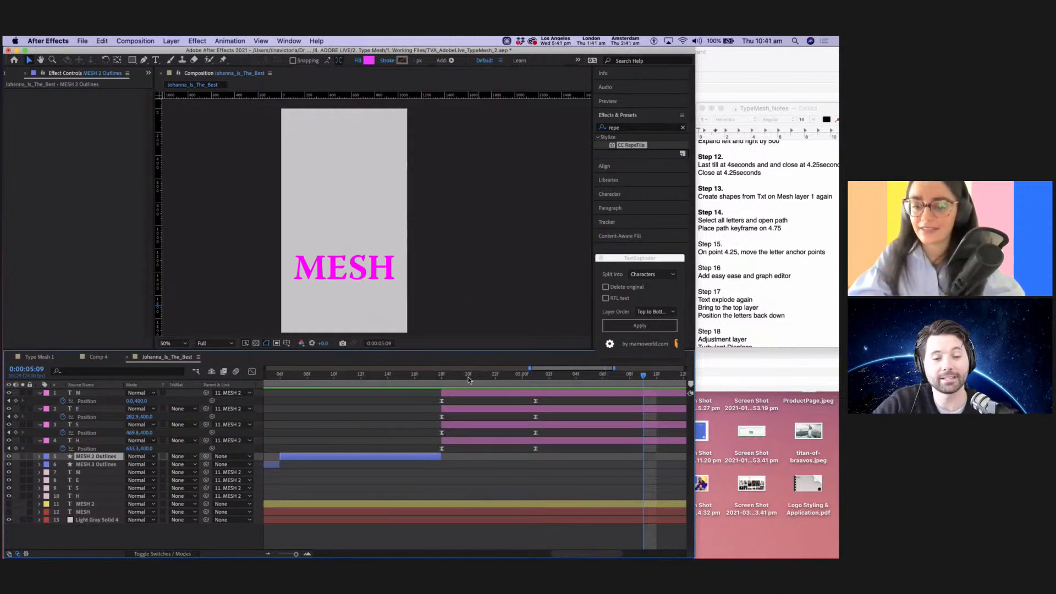
left_click(486, 473)
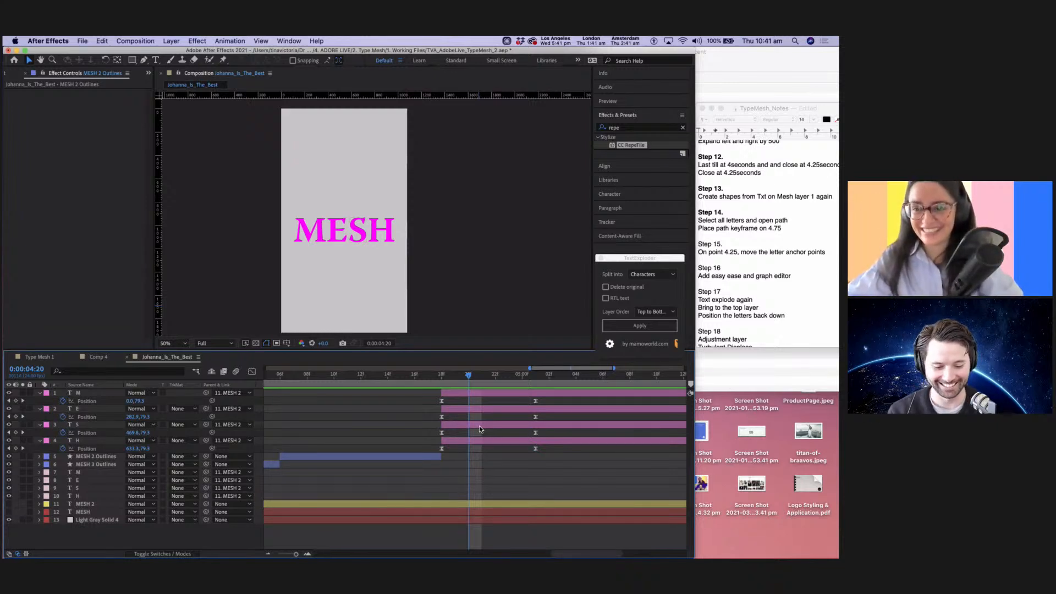
left_click(480, 427)
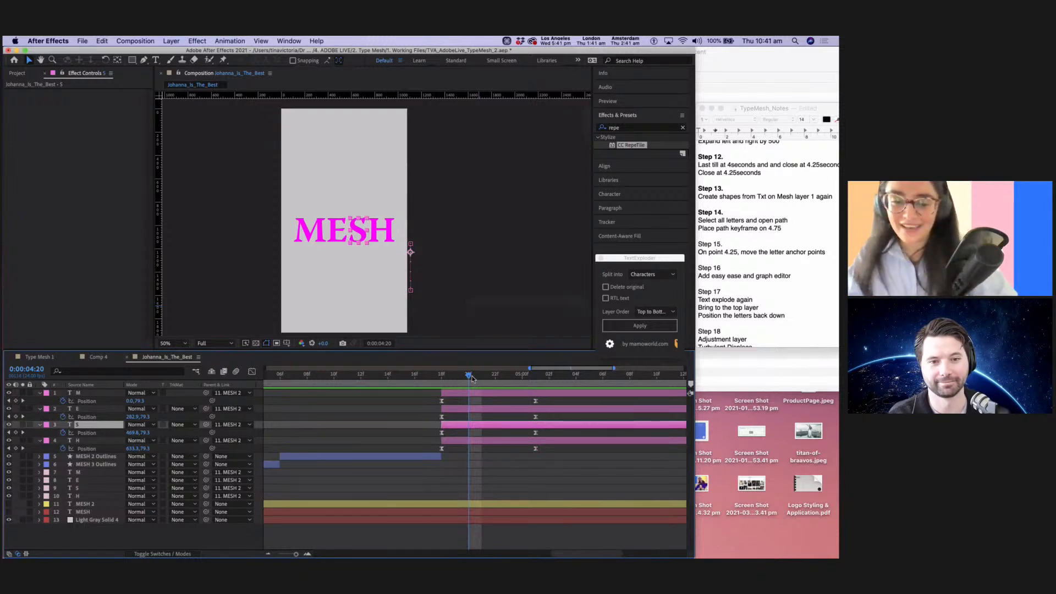
left_click(54, 359)
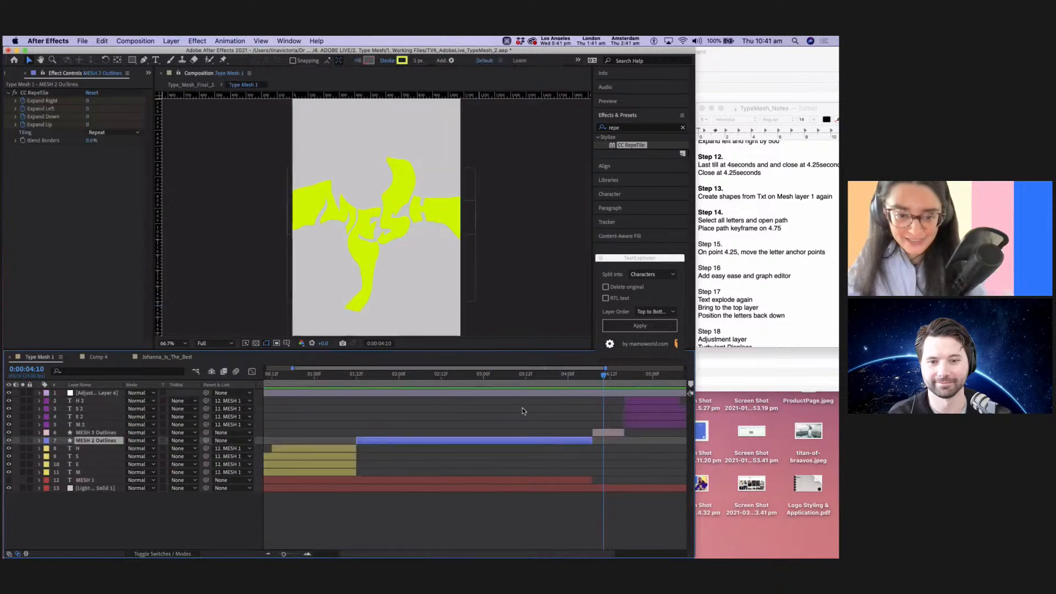
scroll(602, 424, "right", 5)
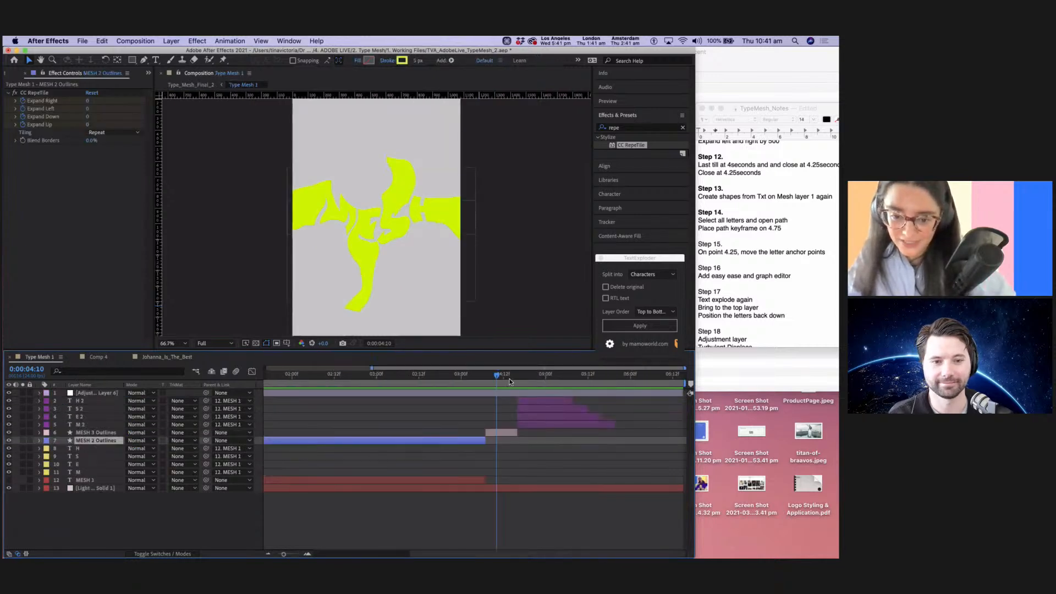
left_click_drag(499, 377, 545, 378)
left_click(172, 357)
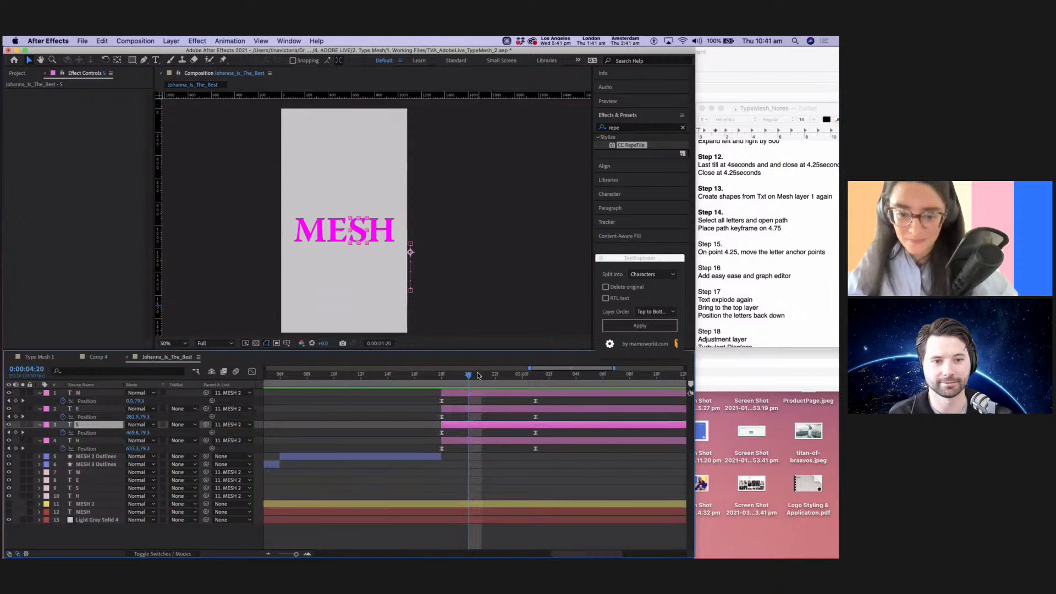
Stagger the upper letter layers so S starts at 0:00:04:20, E at 0:00:04:22 and M at 0:00:05:00.
left_click(97, 439)
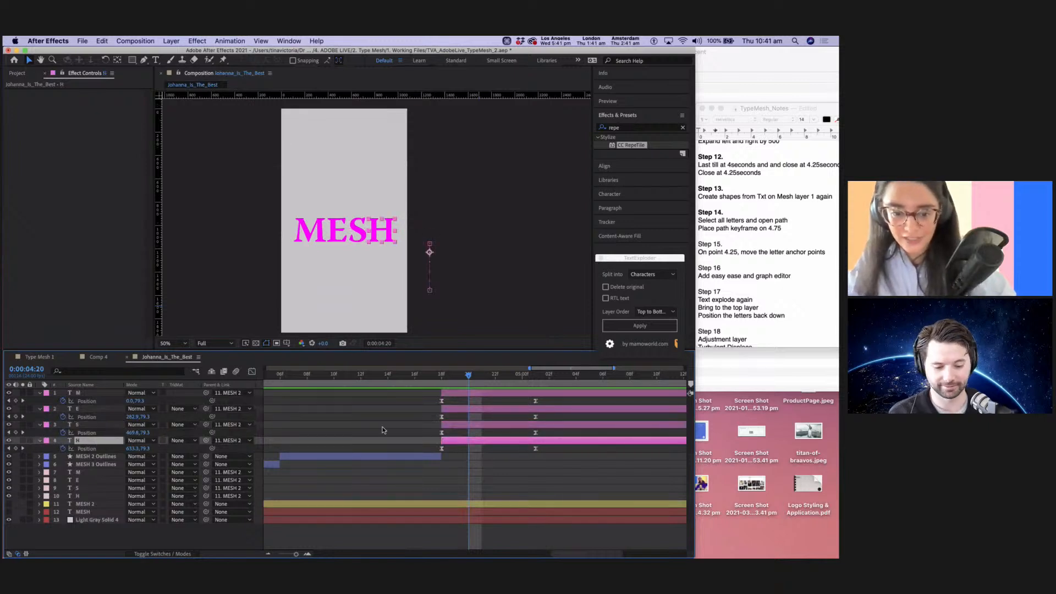
left_click_drag(440, 425, 473, 425)
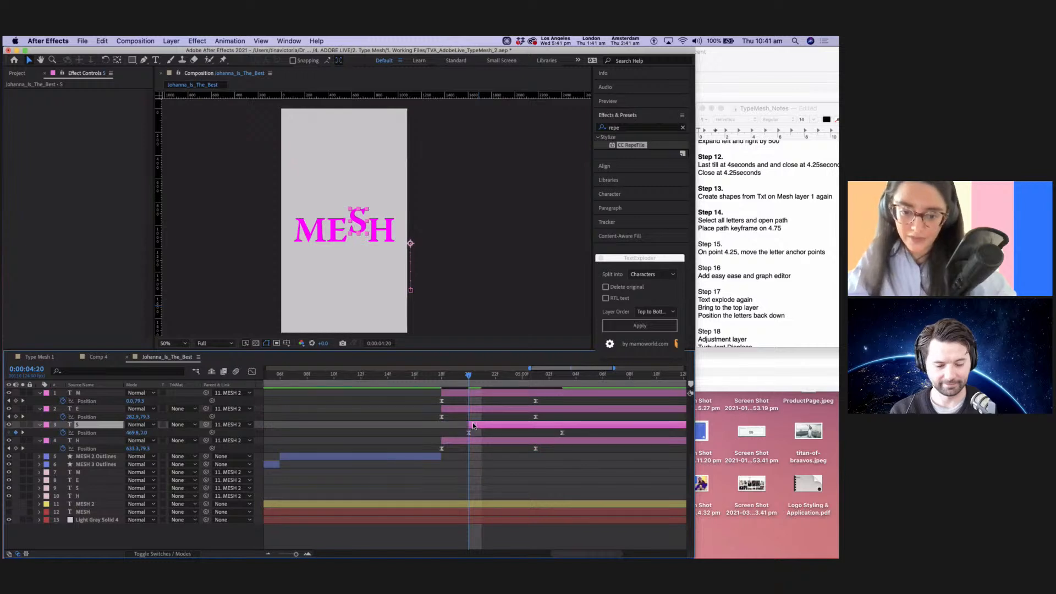
left_click(494, 377)
left_click_drag(455, 408, 536, 376)
left_click(522, 376)
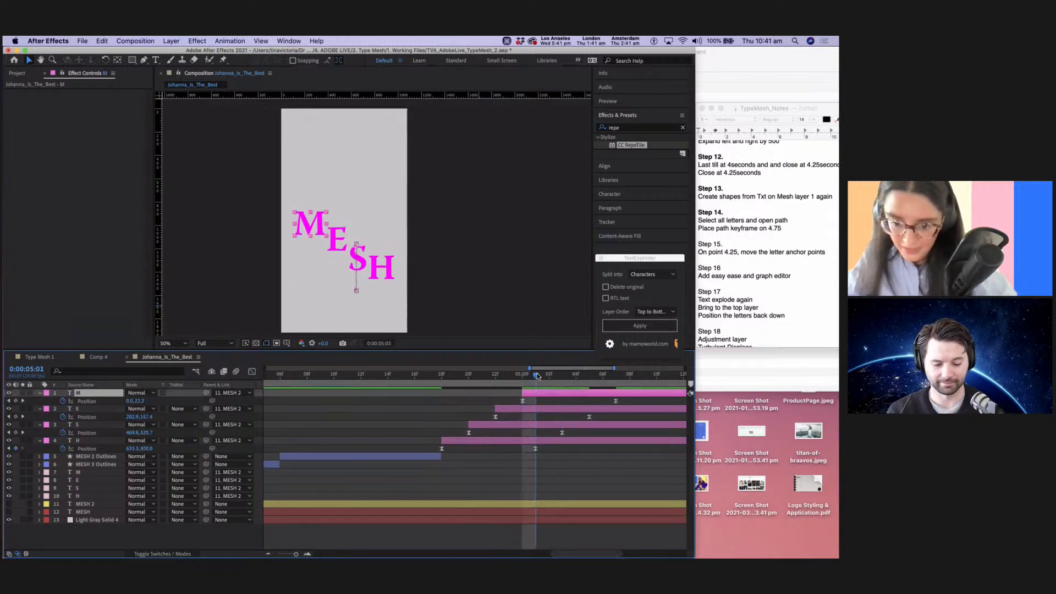
Trim the ends of the dropping letter layers at their last Position keyframes: H at 0:00:05:01 and S at 0:00:05:03.
left_click(562, 440)
mouse_move(532, 375)
left_mouse_down()
mouse_move(498, 376)
mouse_move(610, 375)
mouse_move(530, 374)
left_mouse_up()
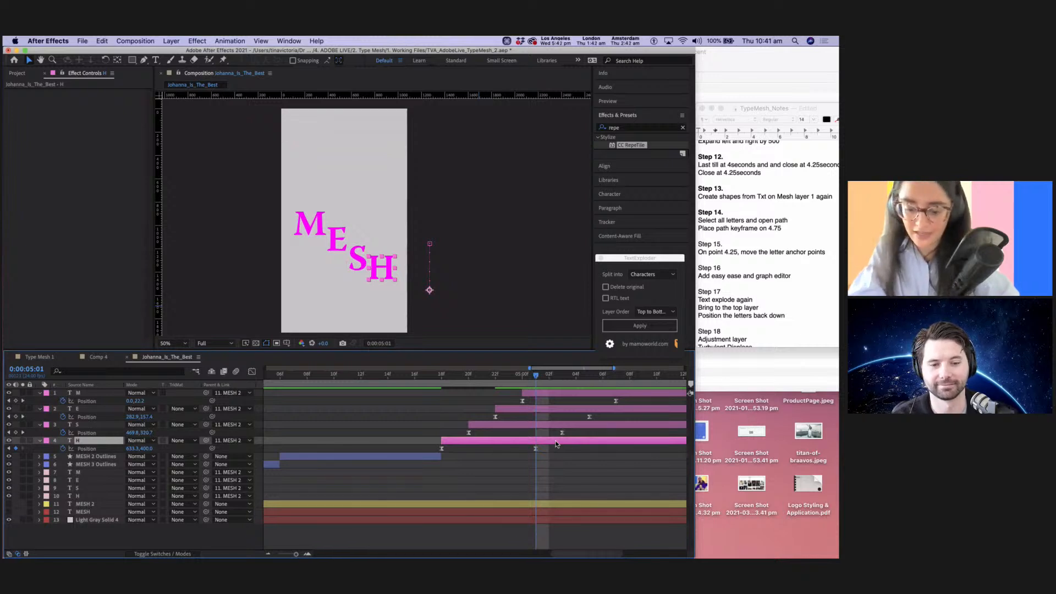
key("alt")
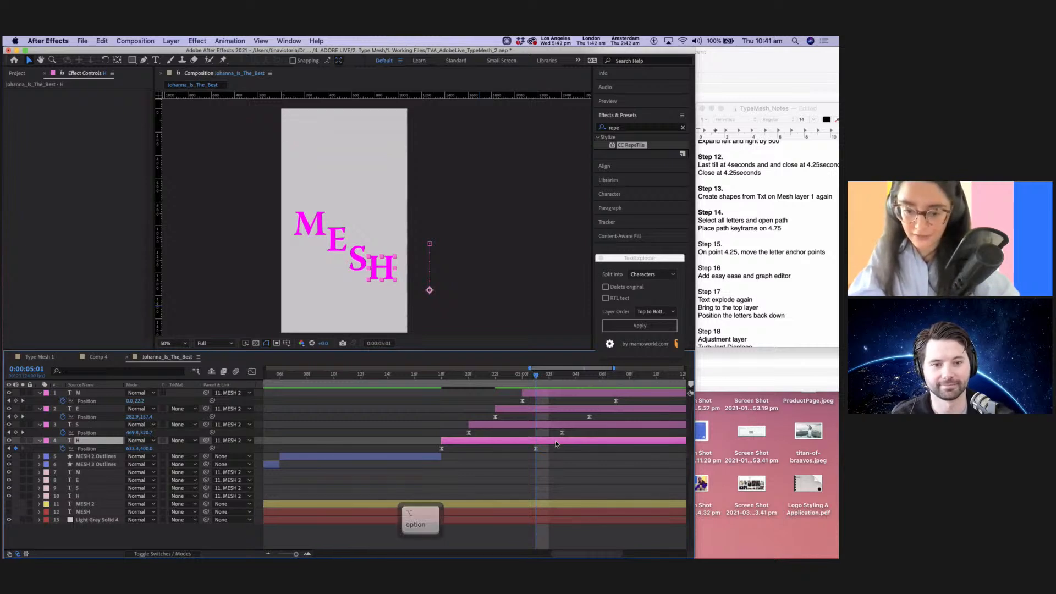
key("alt+bracketright")
left_click_drag(544, 440, 537, 441)
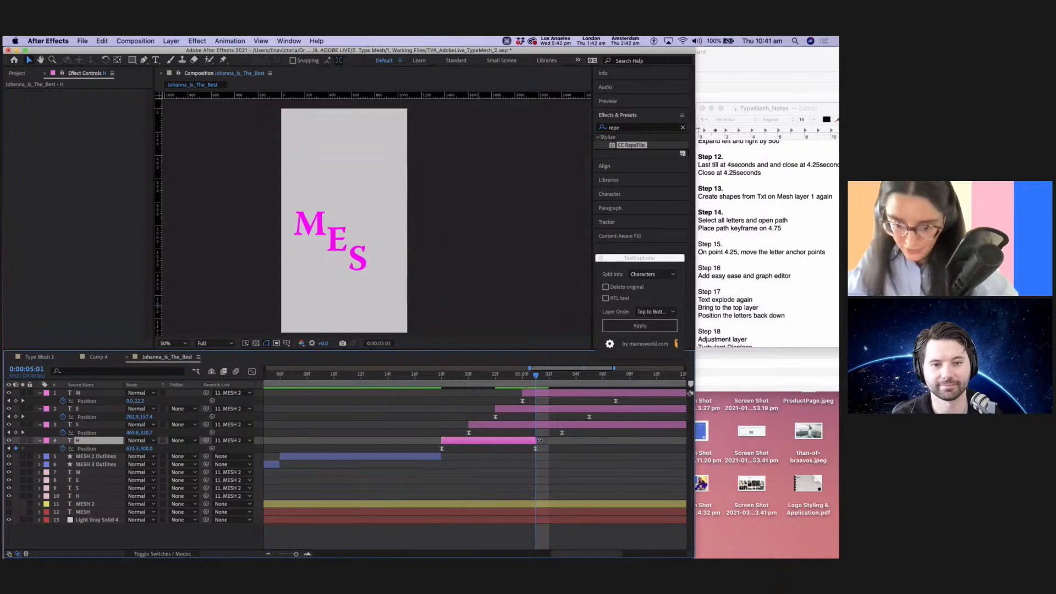
left_click(566, 376)
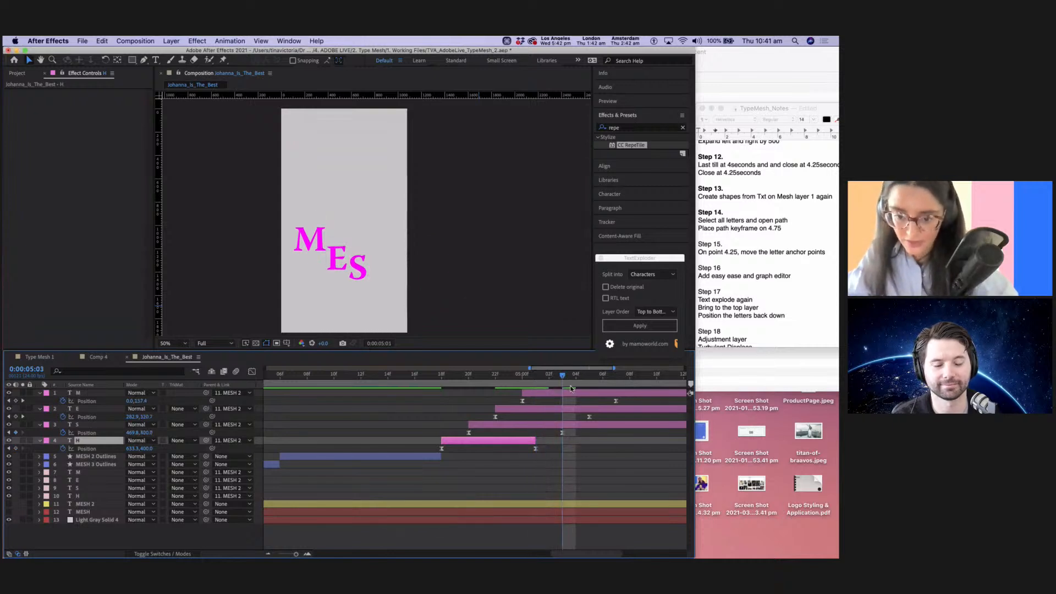
left_click(579, 424)
key("alt+bracketright")
left_click_drag(579, 424, 563, 425)
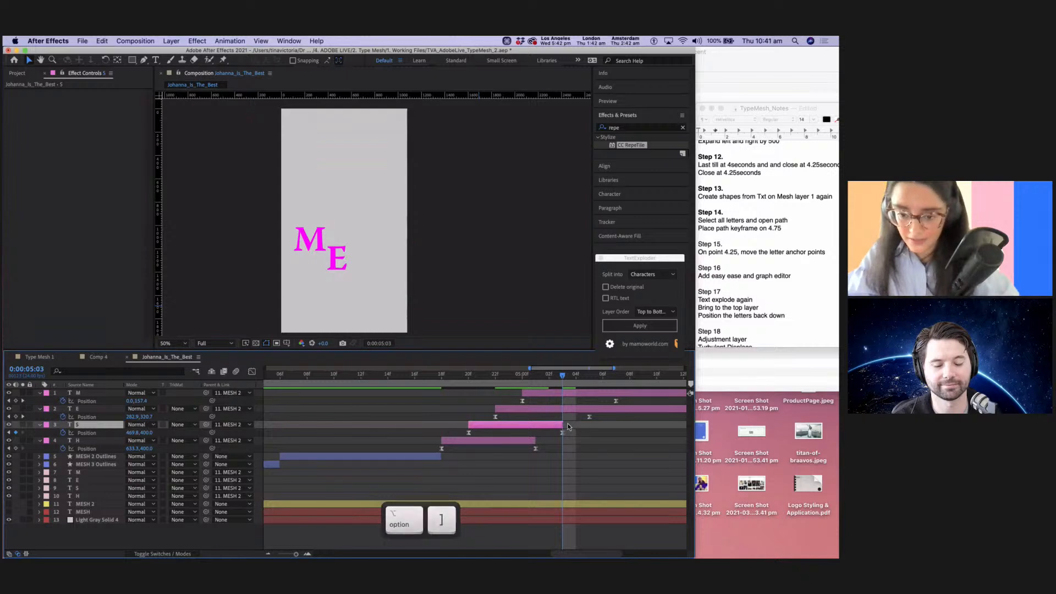
Trim the end of the upper E layer at 0:00:05:05 and the upper M layer at 0:00:05:07.
left_click(589, 376)
left_click(604, 408)
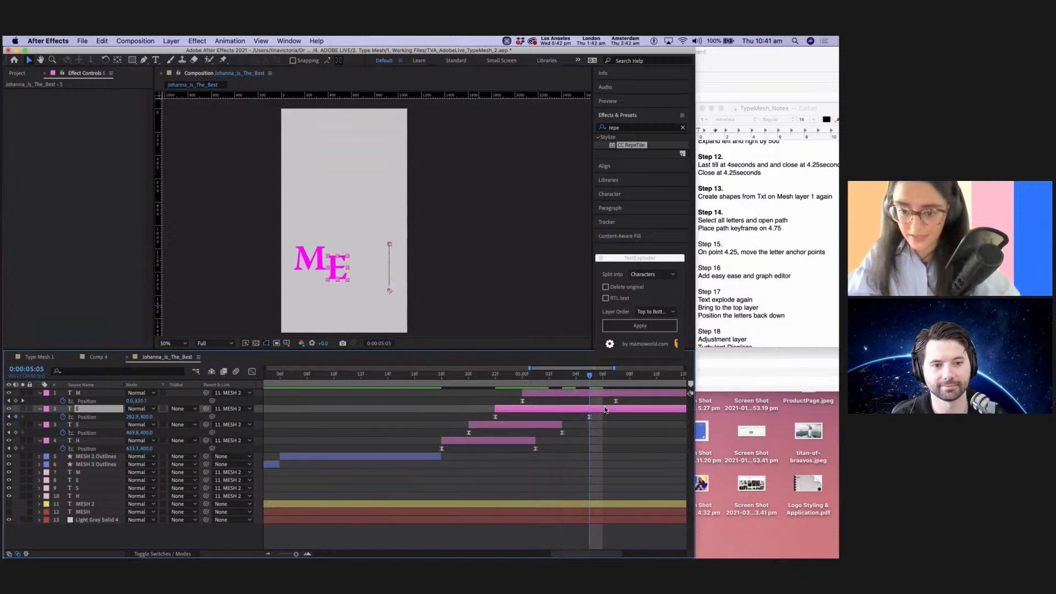
key("alt+bracketright")
left_click_drag(600, 409, 597, 404)
left_click(617, 376)
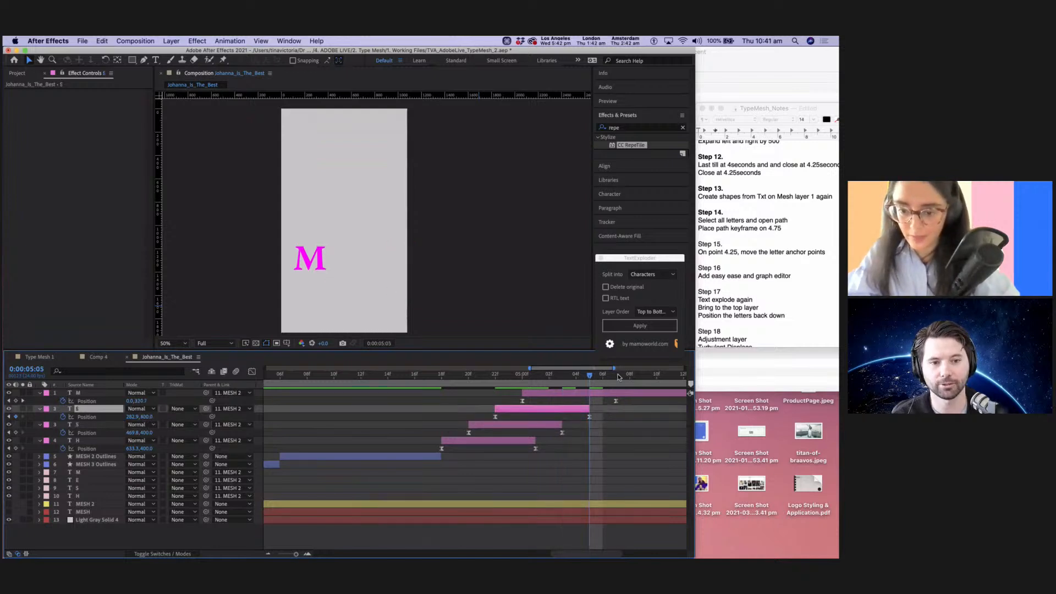
key("alt+bracketright")
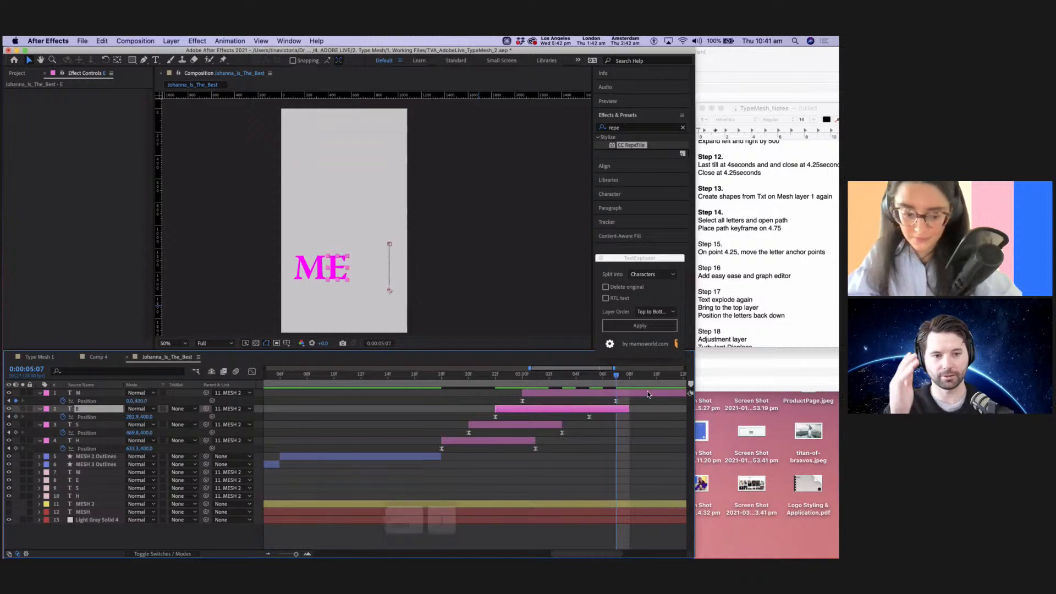
key("super+z")
left_click(633, 392)
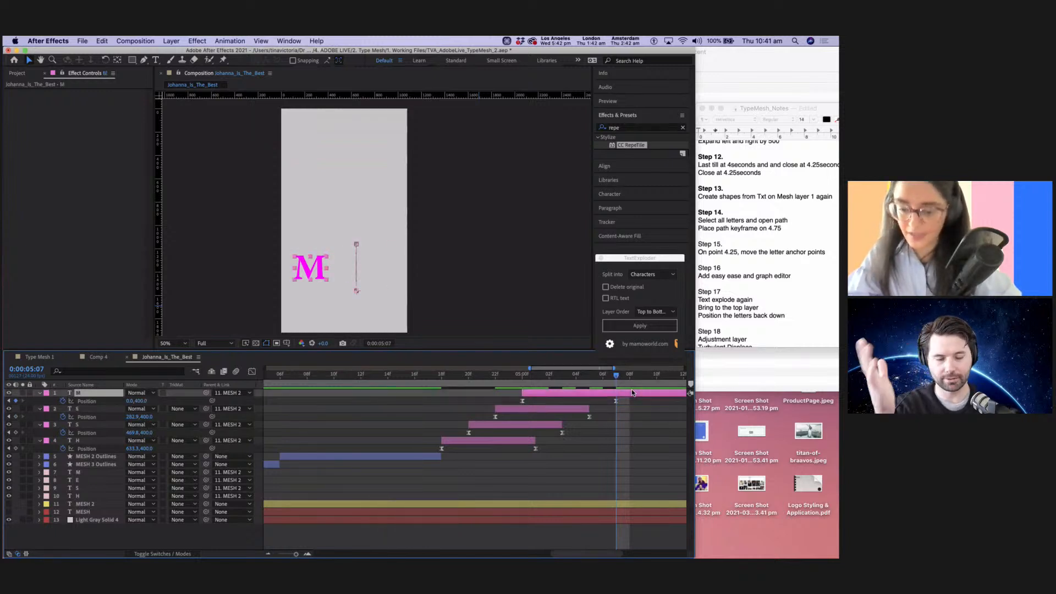
key("alt+bracketright")
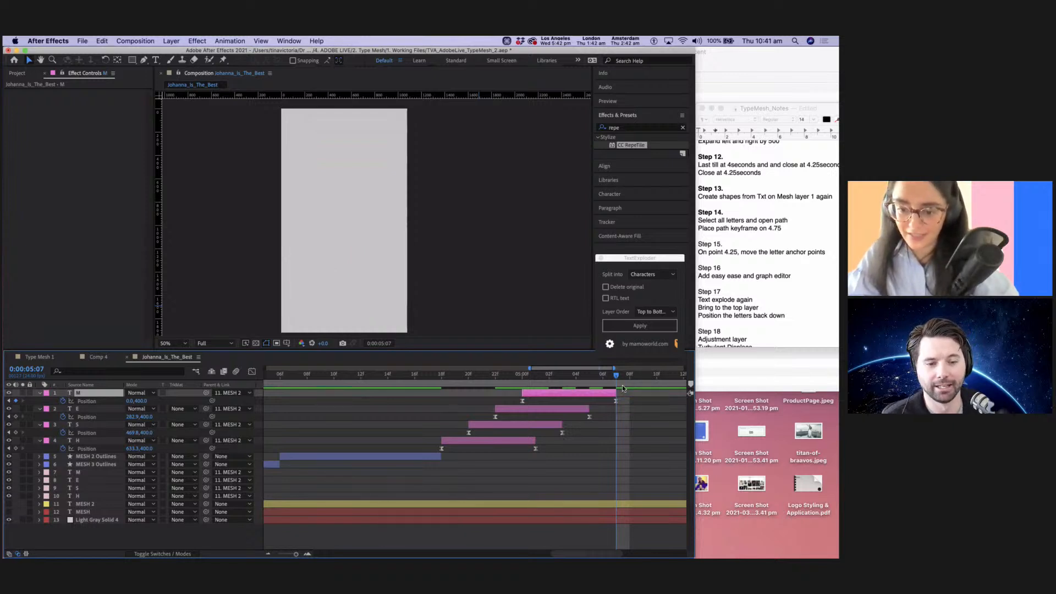
Fit the whole composition in the timeline, collapse the revealed properties of all layers and deselect them.
left_click_drag(296, 554, 259, 556)
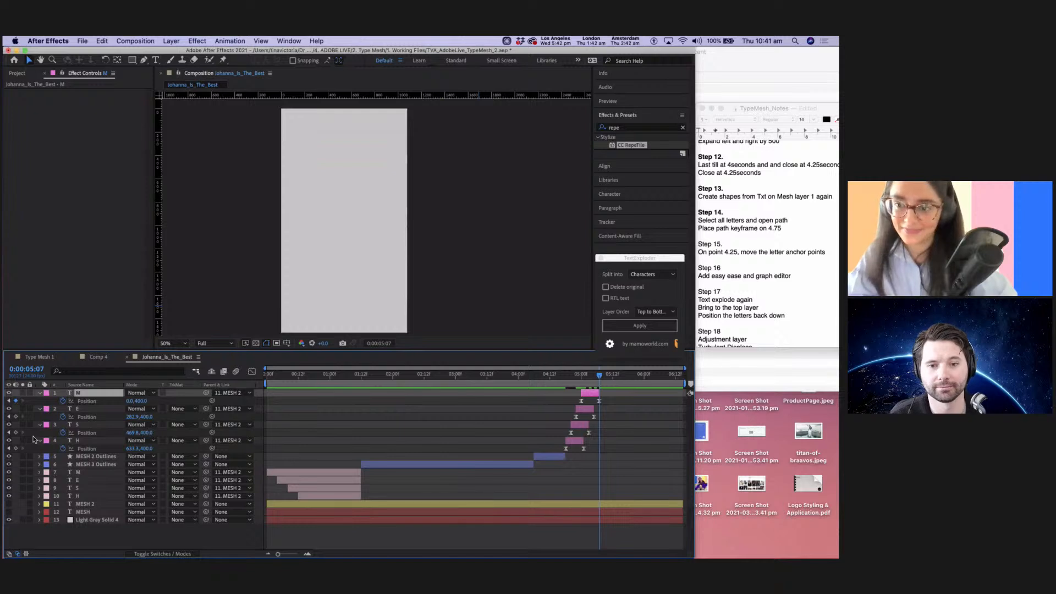
key("super+a")
key("u")
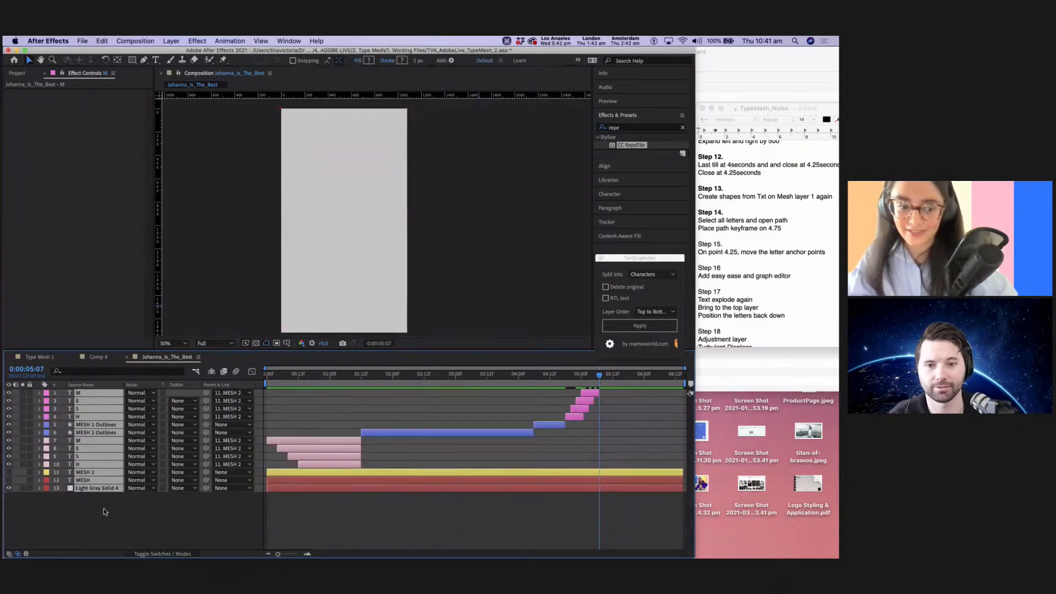
left_click(103, 508)
Preview the full MESH animation from 0:00:00:00.
left_click(325, 377)
key("Home")
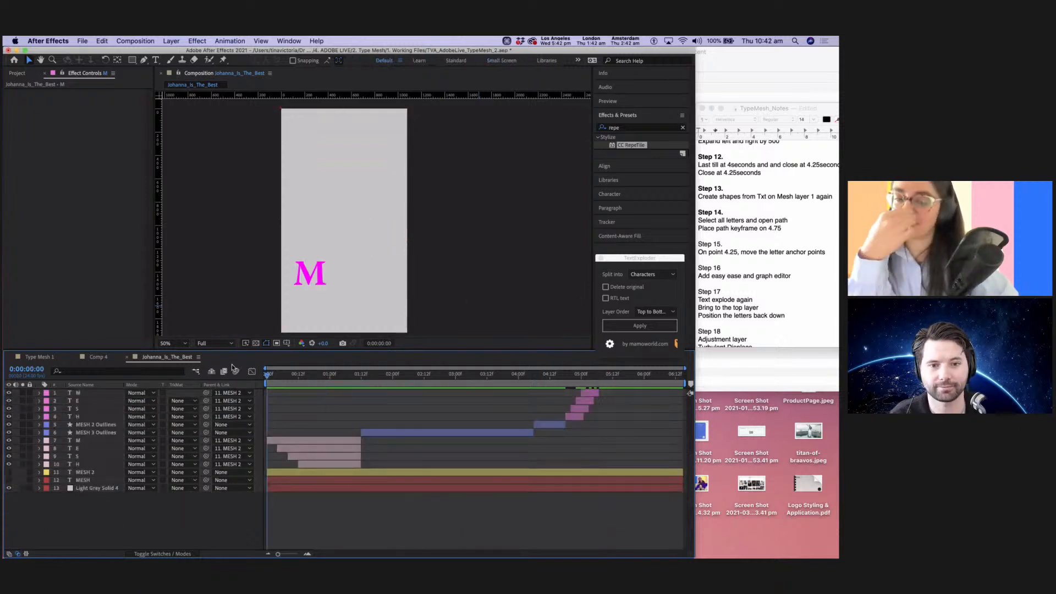
key("space")
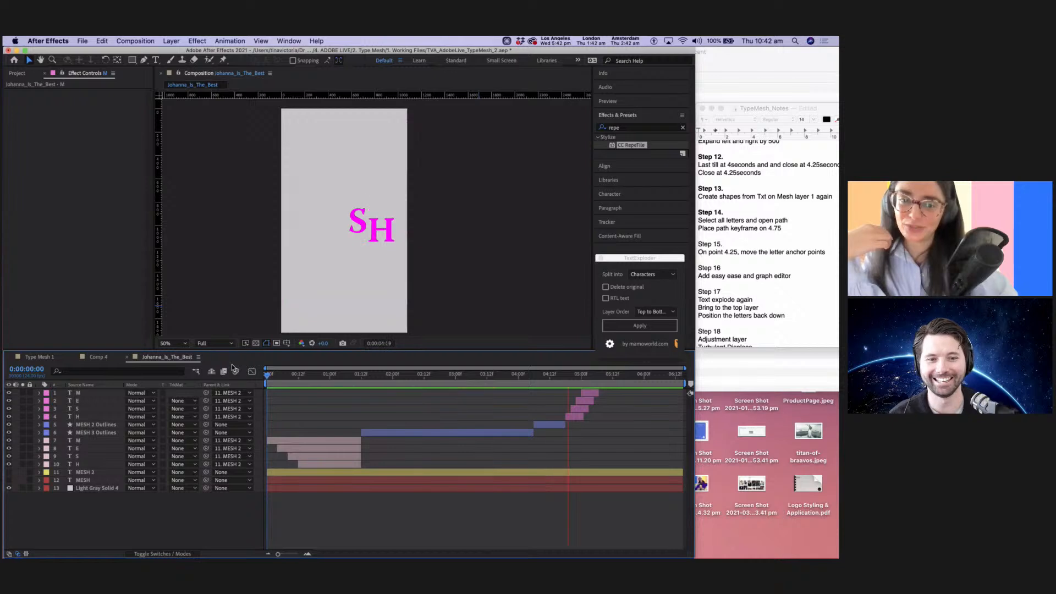
Shift the four dropping letter layers so H starts at 0:00:04:21, and extend the end of the upper MESH 2 Outlines layer to meet it.
left_click_drag(573, 379, 558, 376)
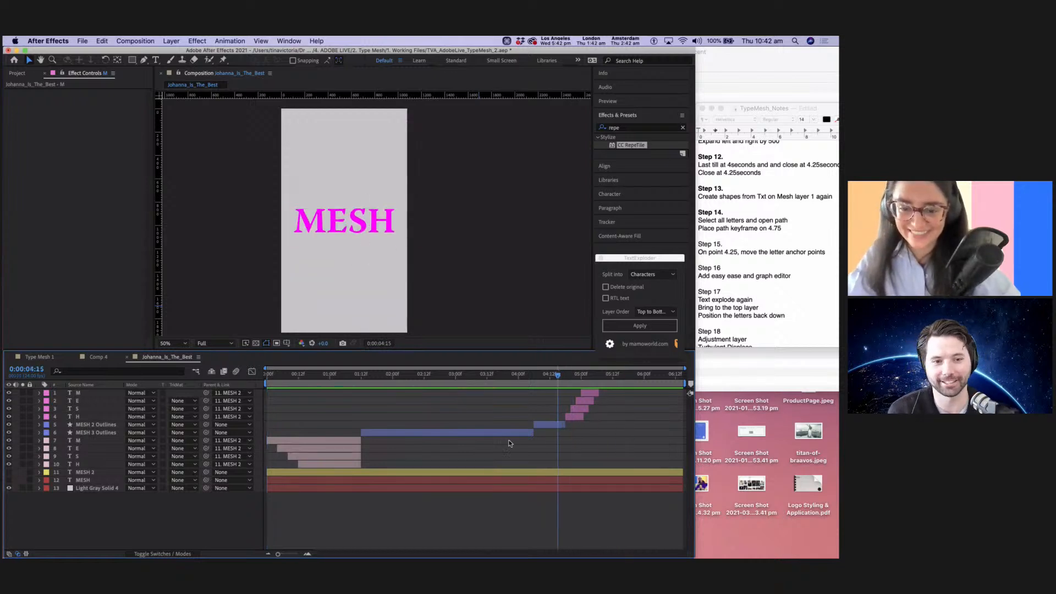
left_click_drag(277, 554, 289, 555)
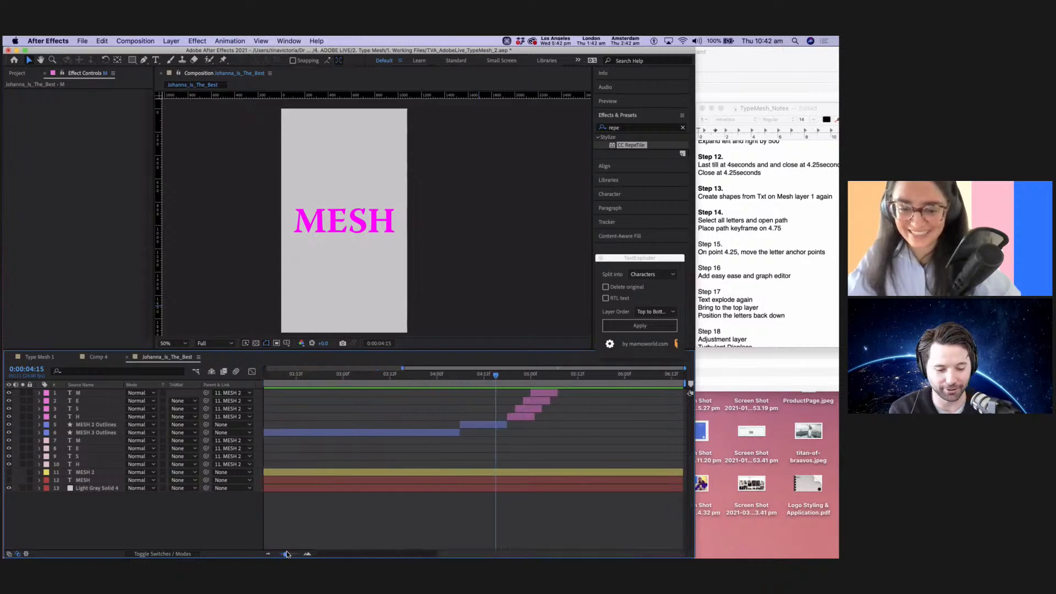
left_click_drag(522, 395, 505, 423)
left_click(522, 416)
left_click(534, 394, "shift")
left_click(492, 425)
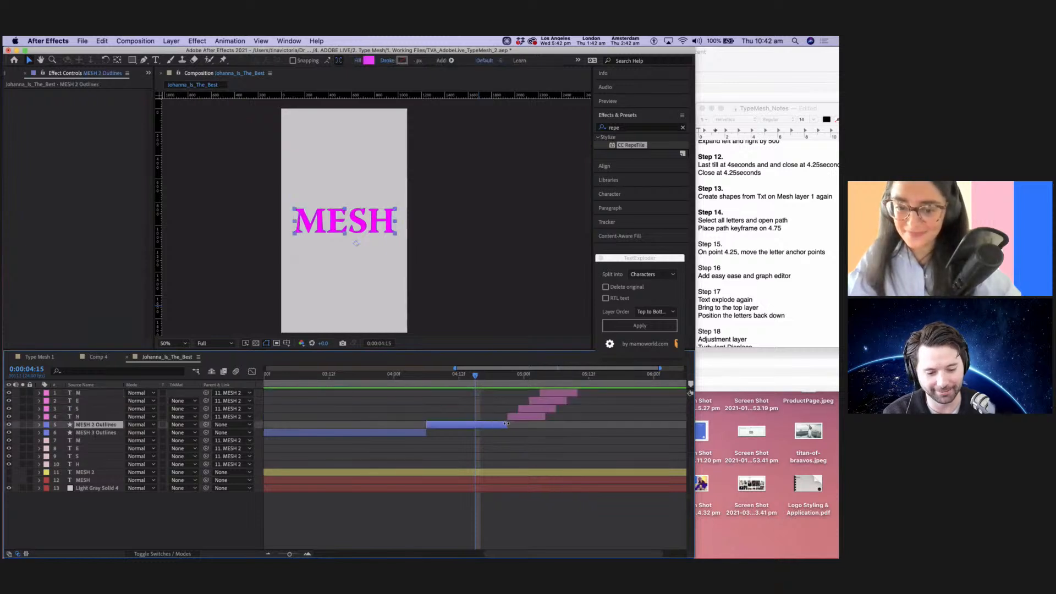
mouse_move(485, 375)
left_mouse_down()
mouse_move(550, 368)
mouse_move(506, 373)
left_mouse_up()
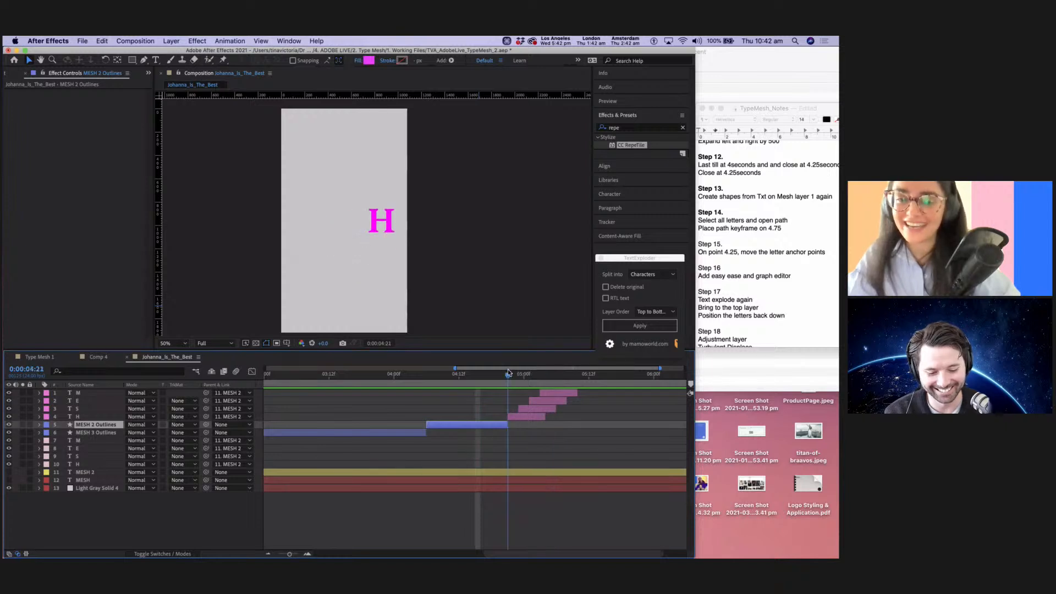
Extend the starts of the dropping S, E and M layers back to 0:00:04:21, in line with the H layer.
left_click_drag(519, 409, 509, 409)
double_click(530, 401)
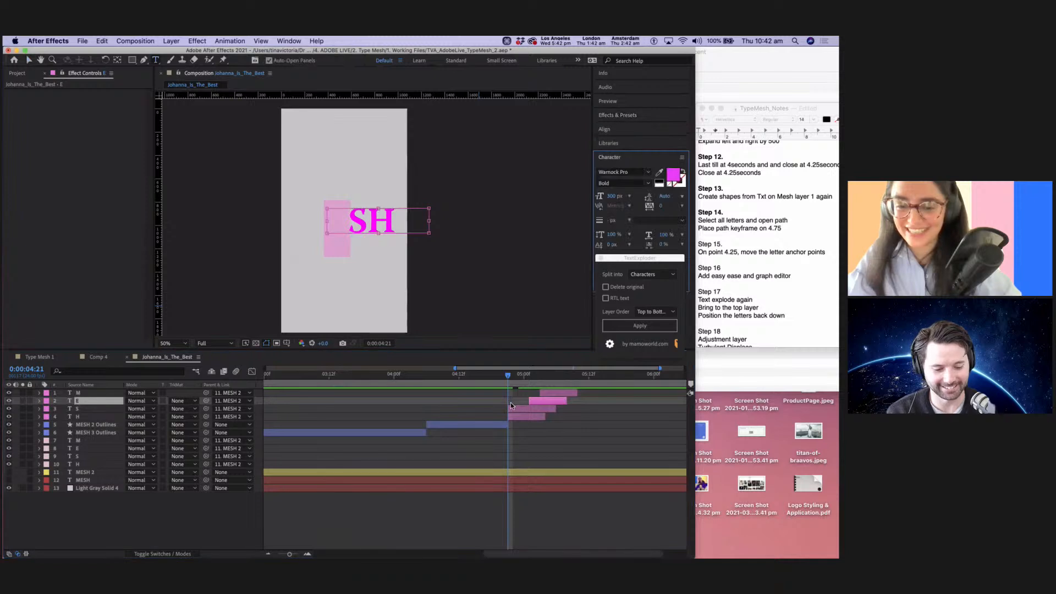
left_click_drag(529, 400, 308, 380)
left_click(548, 392)
Preview the full animation from 0:00:00:00, return to the first frame and deselect the M layer.
key("Home")
left_click_drag(289, 554, 278, 555)
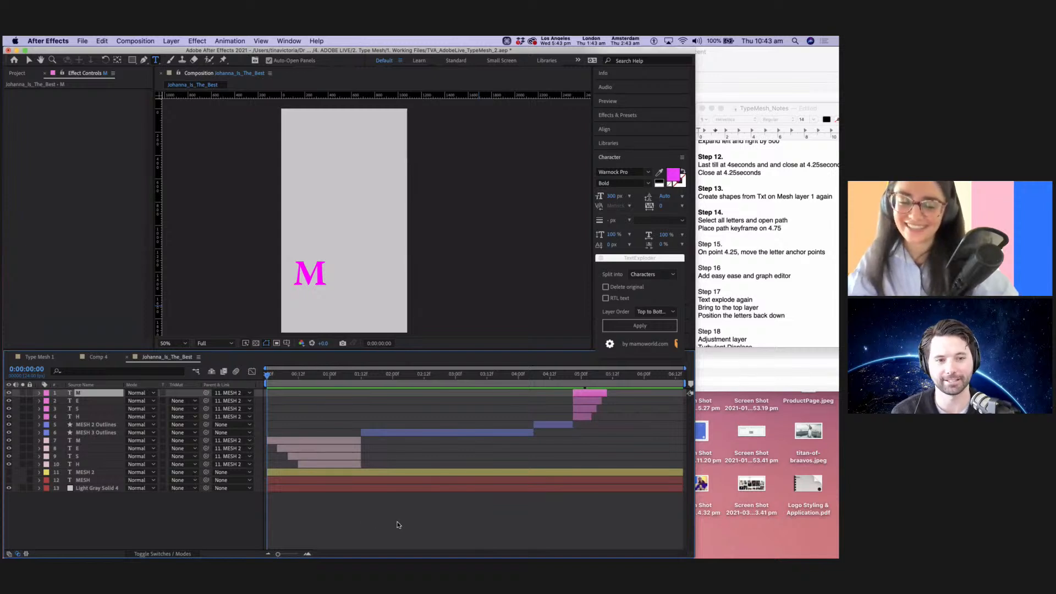
key("space")
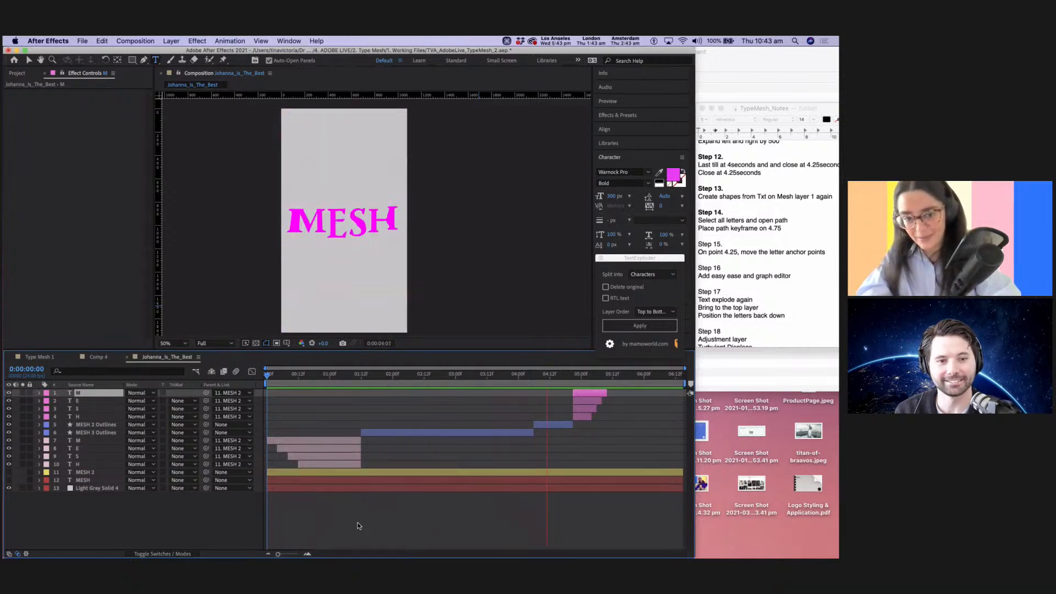
left_click(640, 377)
left_click_drag(667, 380, 229, 375)
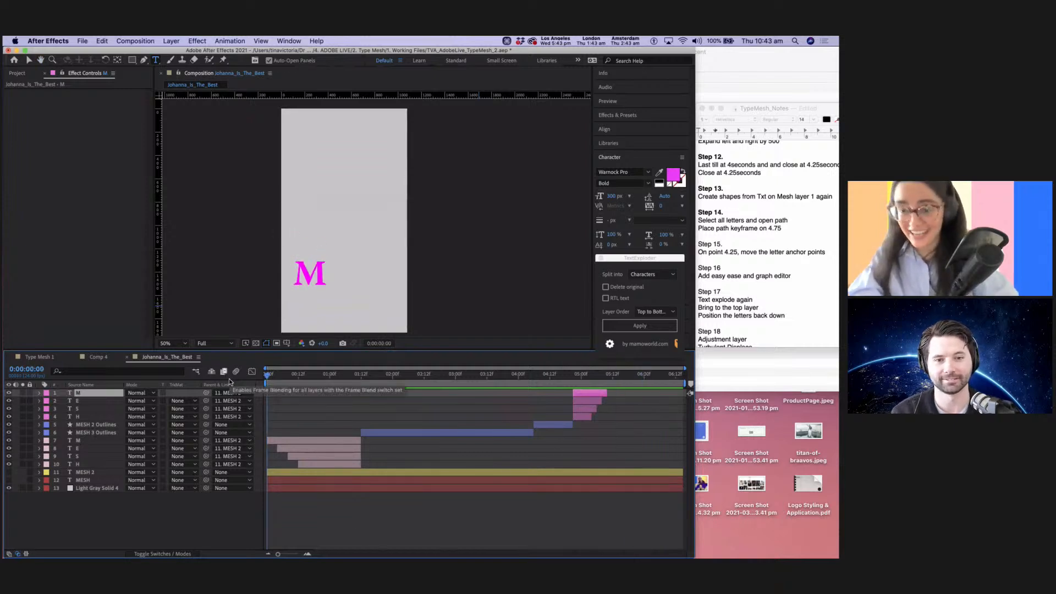
left_click(131, 527)
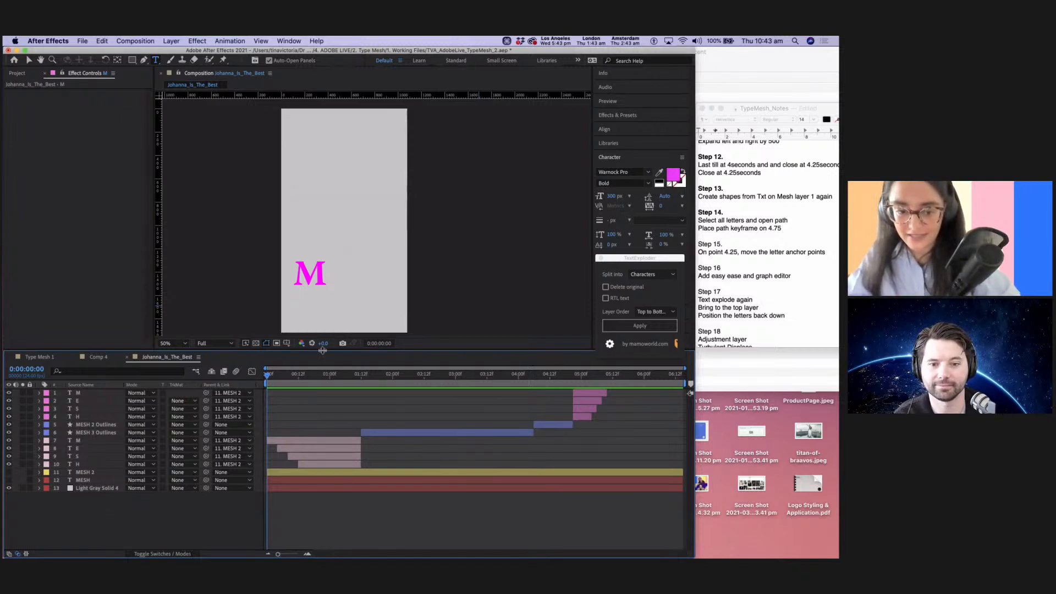
Add a new adjustment layer above all layers in the Johanna_Is_The_Best composition.
left_click_drag(322, 372, 342, 219)
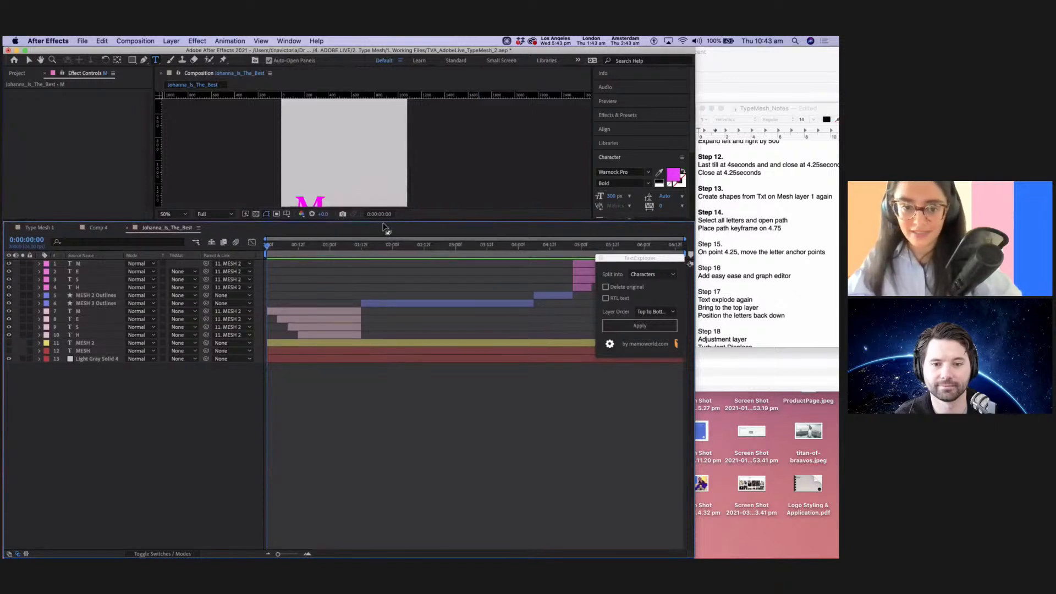
left_click_drag(386, 228, 341, 311)
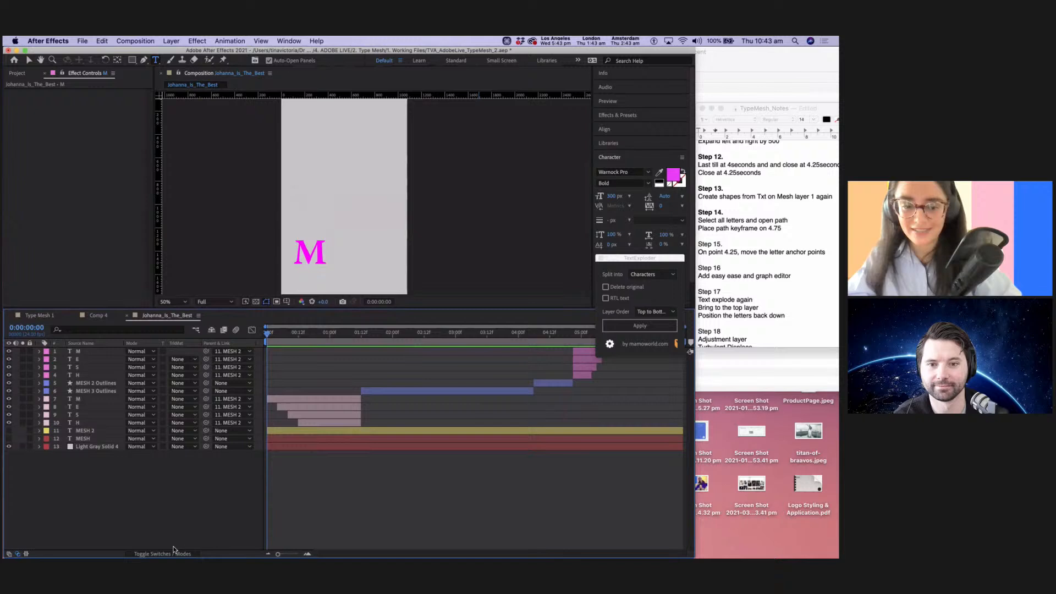
right_click(168, 496)
mouse_move(201, 450)
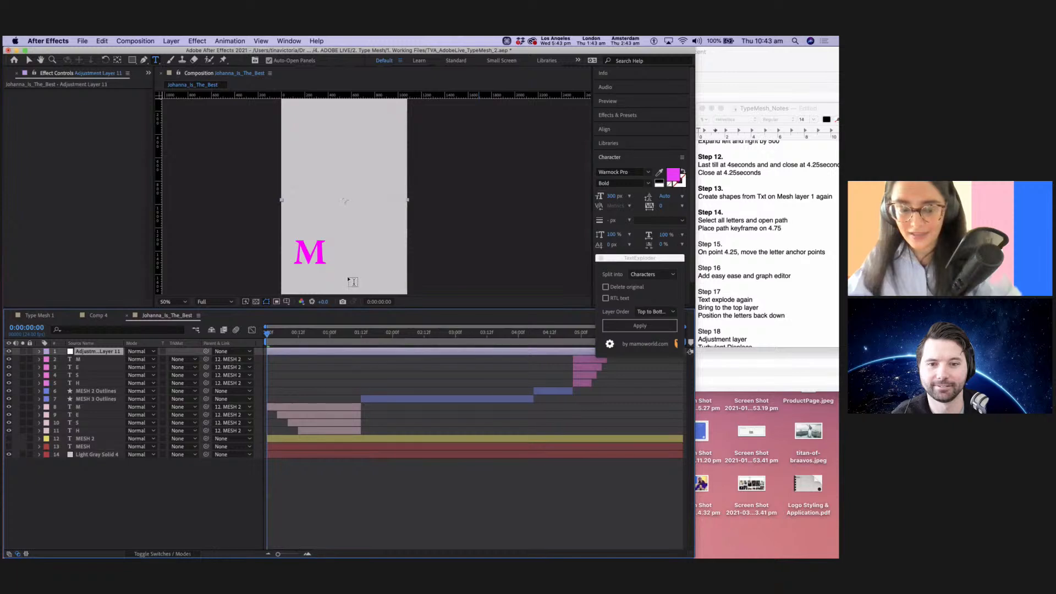
Search the effects for "turb" and apply Turbulent Displace to the new adjustment layer.
left_click_drag(382, 307, 382, 368)
left_click(621, 115)
left_click(630, 129)
key("BackSpace")
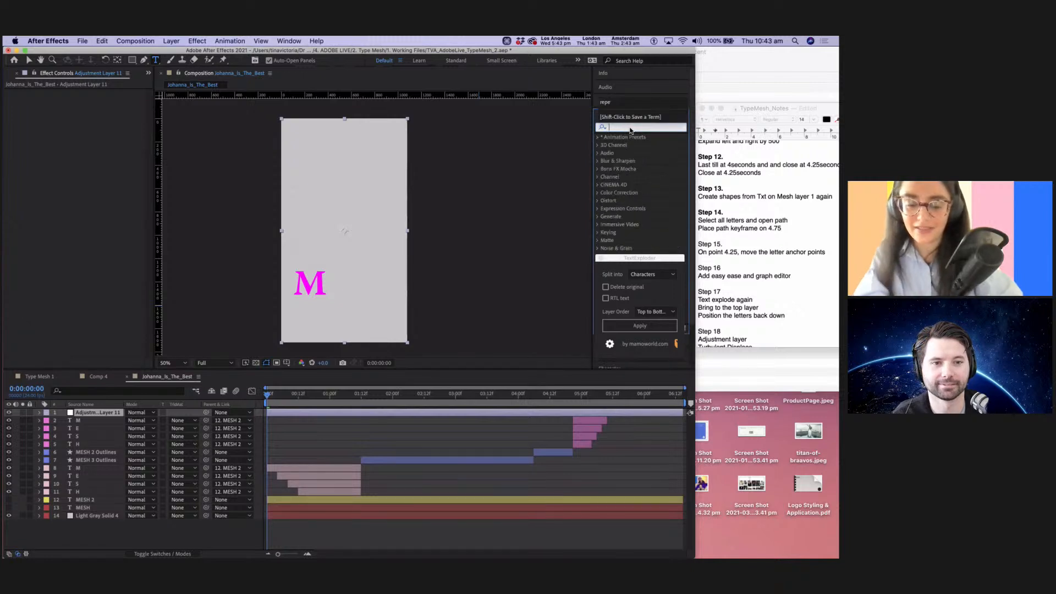
type("turb")
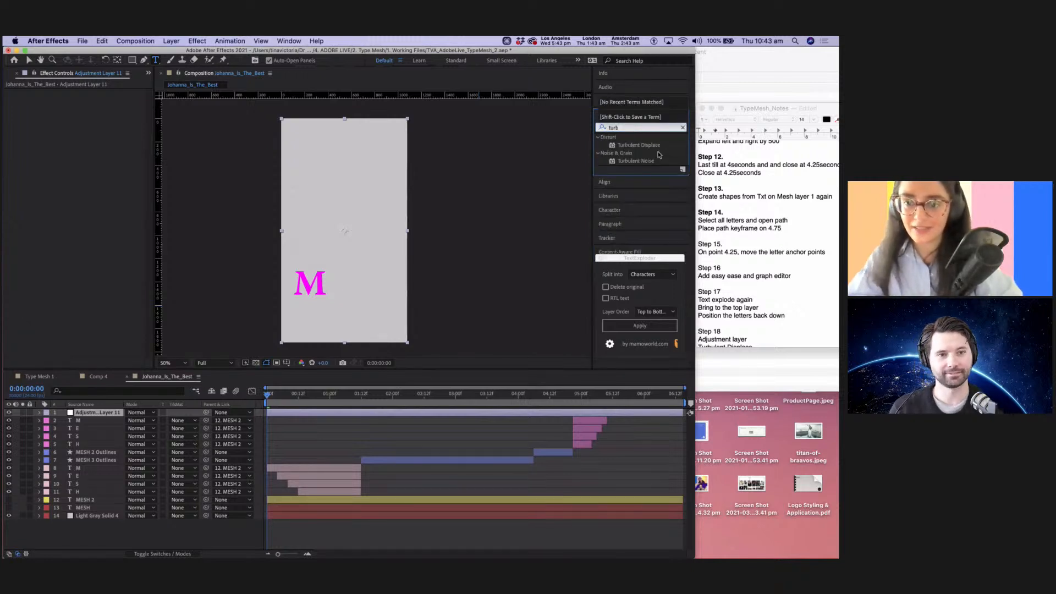
left_click_drag(646, 146, 92, 419)
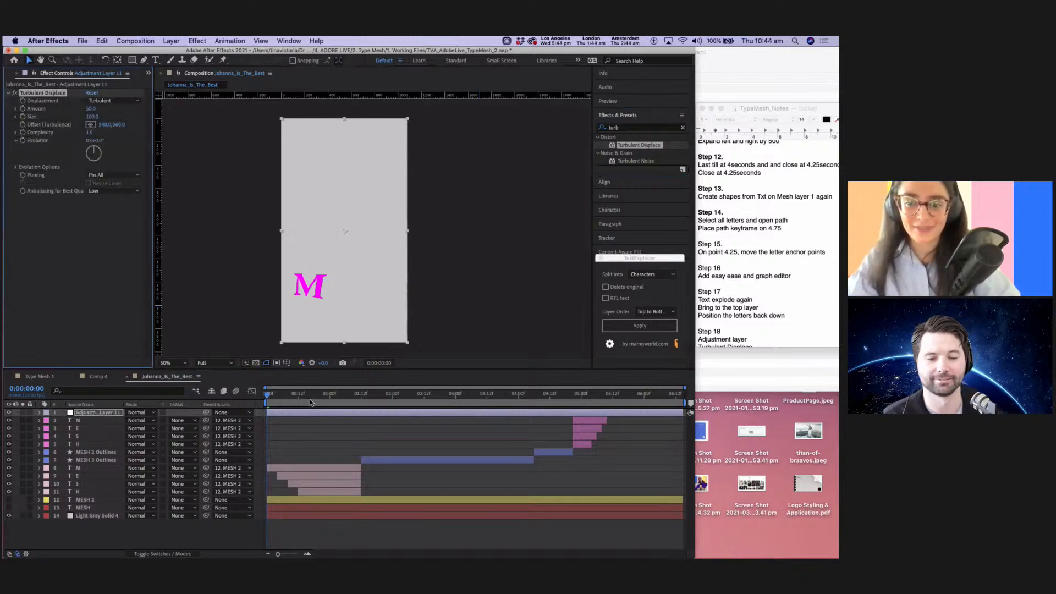
Consult the Step 18 notes and preview the composition with the default Turbulent Displace distortion.
scroll(751, 228, "down", 5)
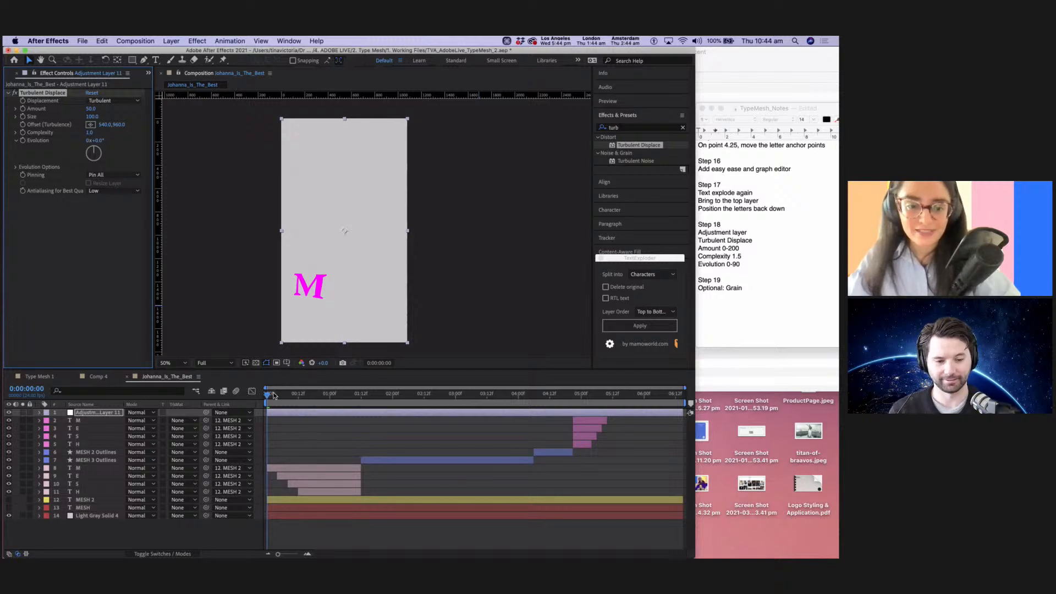
key("space")
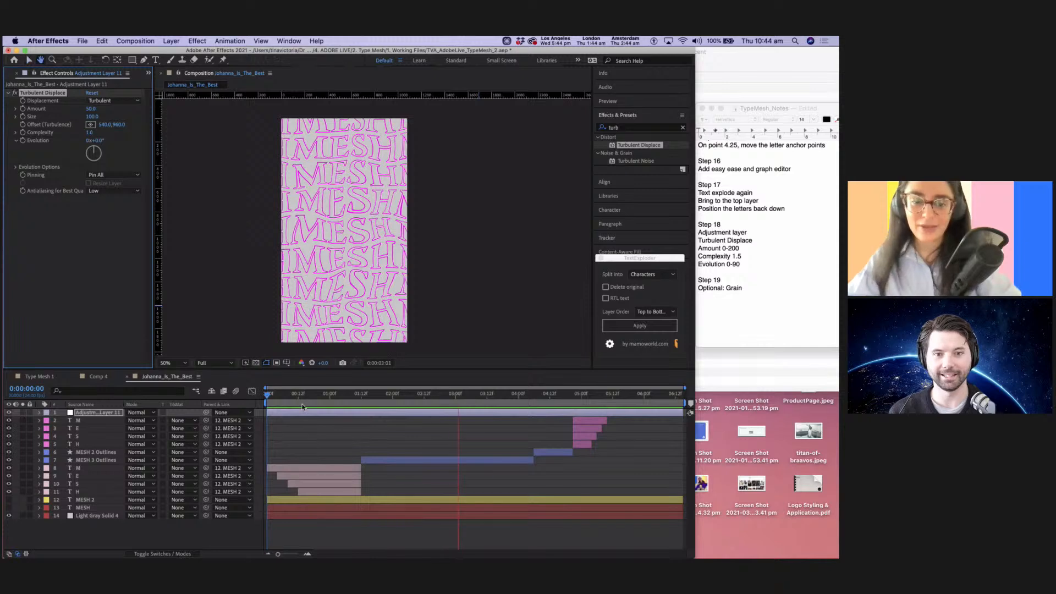
key("space")
key("space")
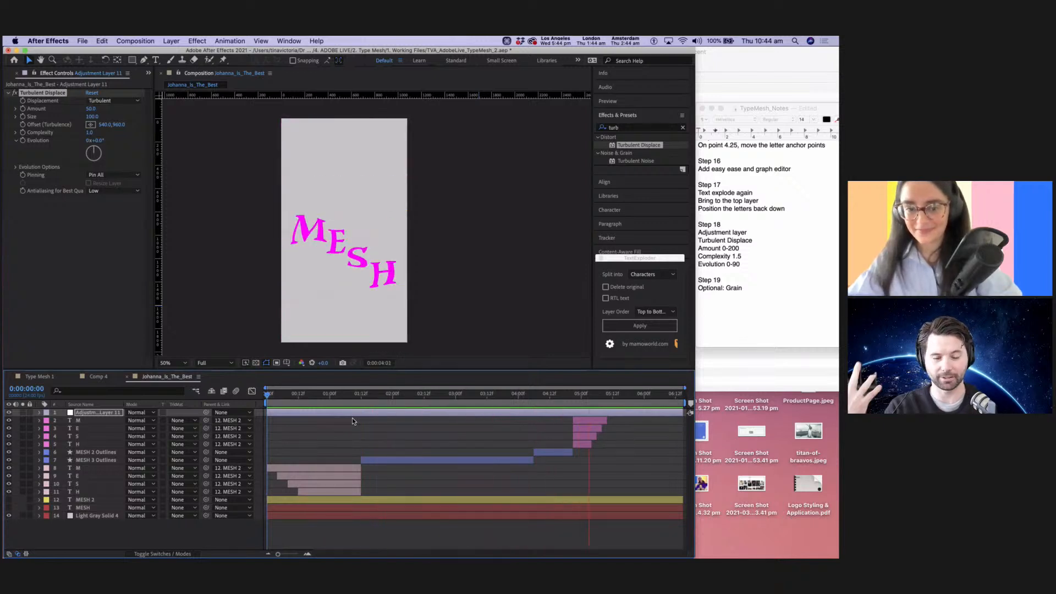
key("space")
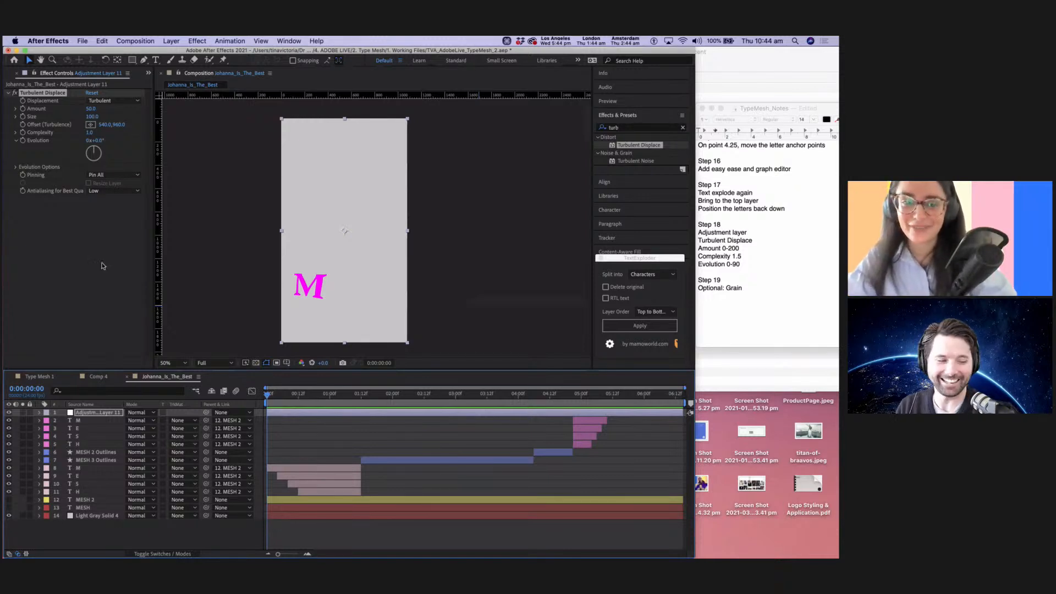
Expand the adjustment layer in the timeline to reveal its Turbulent Displace properties.
left_click(39, 413)
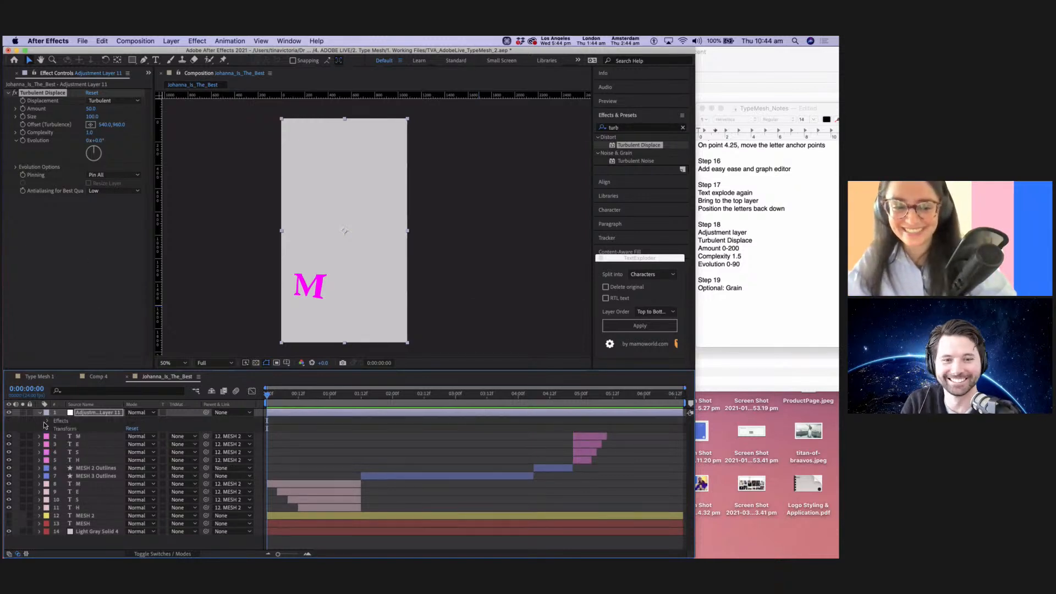
left_click(47, 422)
left_click(56, 429)
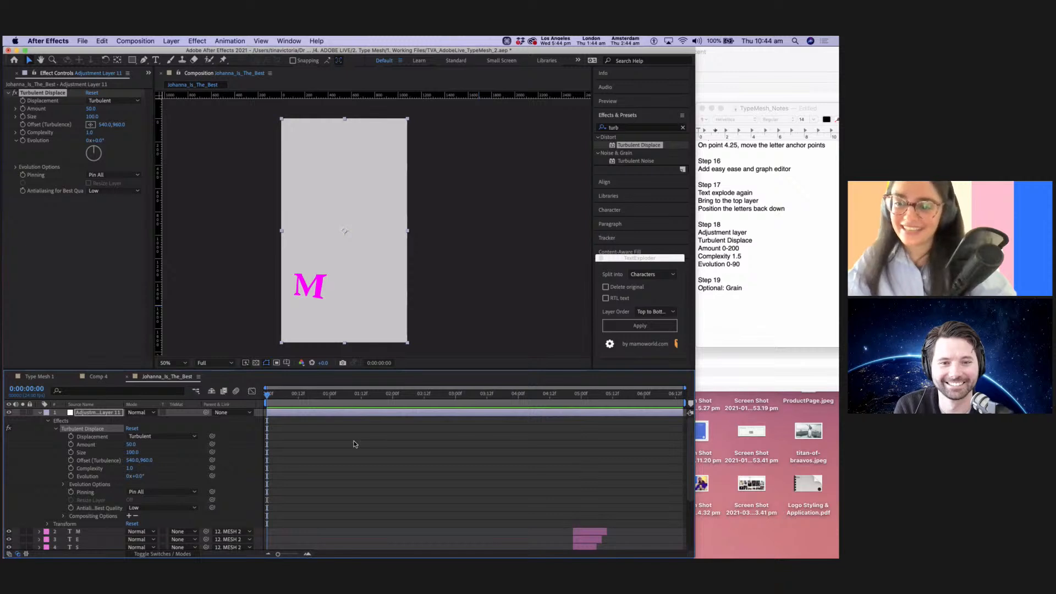
Highlight the Turbulent Displace line in TypeMesh_Notes and check the effect's Displacement options, keeping Turbulent.
left_click_drag(752, 240, 697, 241)
scroll(737, 247, "up", 3)
scroll(740, 250, "down", 3)
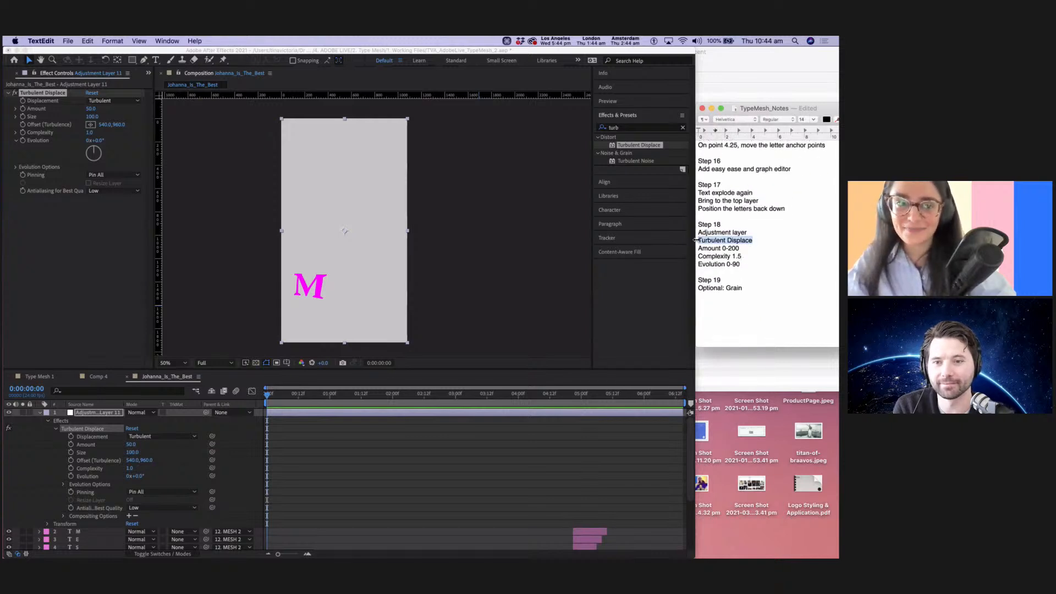
left_click(127, 103)
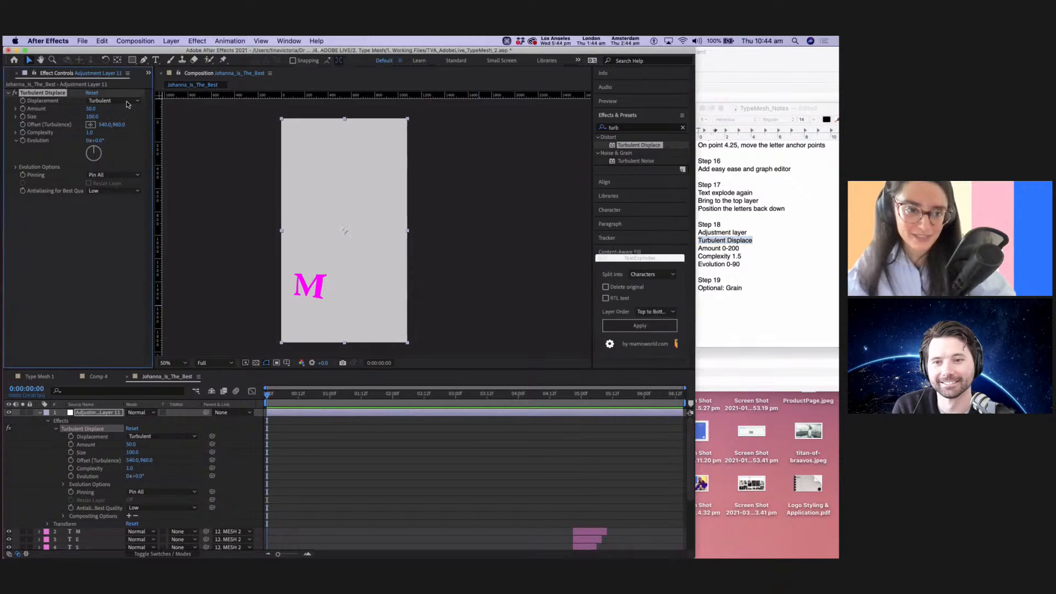
left_click(122, 250)
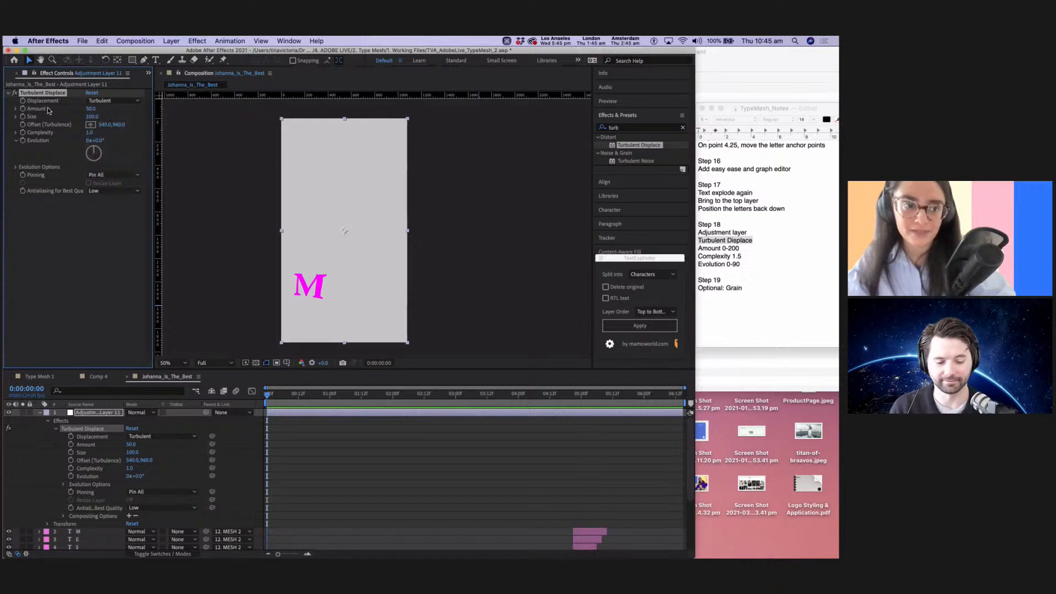
Set the Turbulent Displace Amount to 0 and keyframe it at 0:00:00:00.
left_click(90, 108)
type("0")
key("Return")
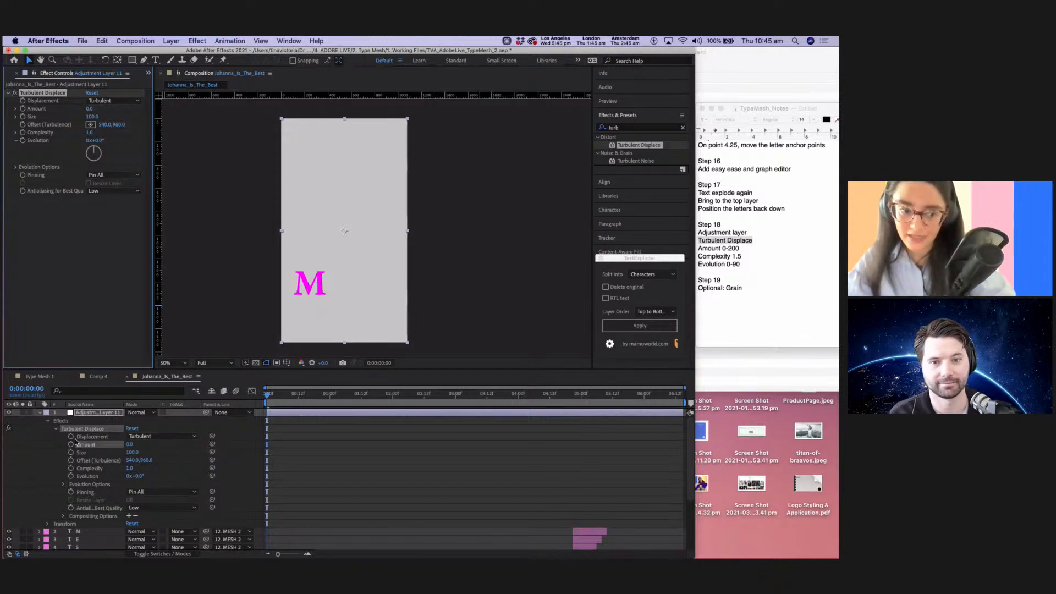
left_click(72, 445)
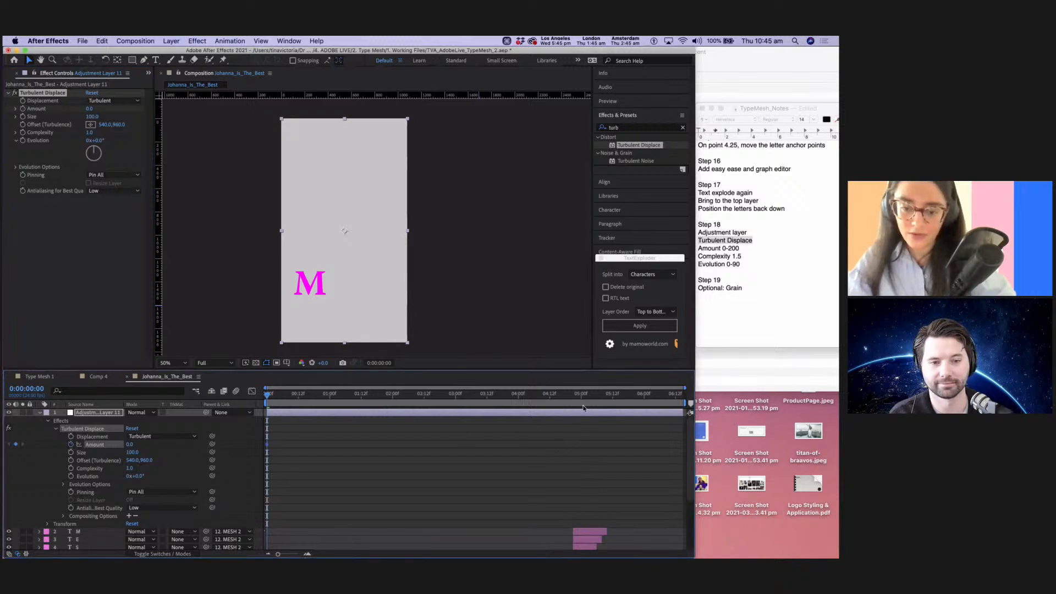
Keyframe the Turbulent Displace Amount at 200 at 0:00:04:12.
left_click_drag(573, 396, 549, 393)
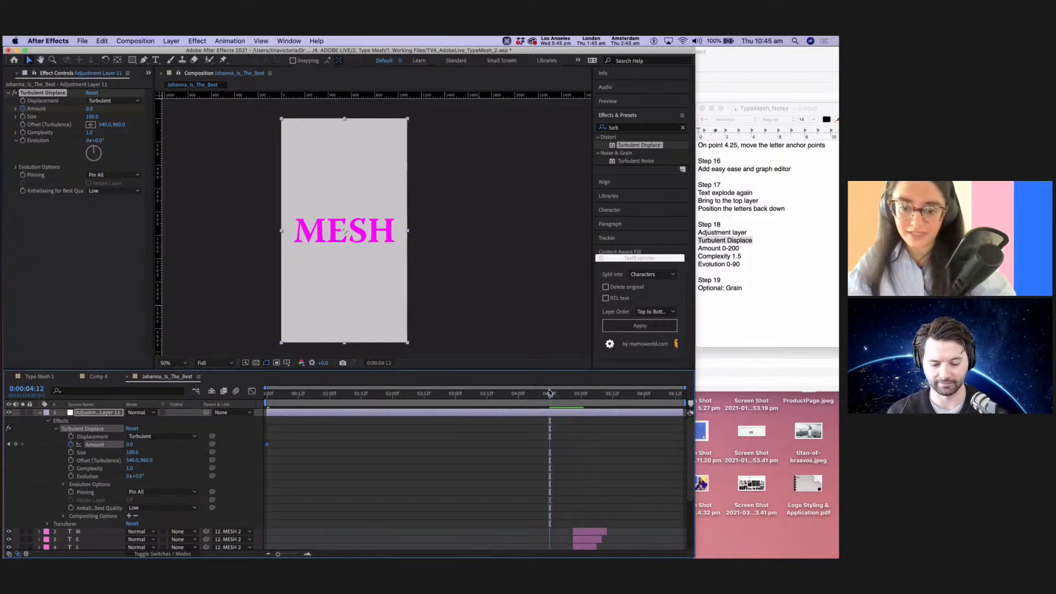
left_click(89, 109)
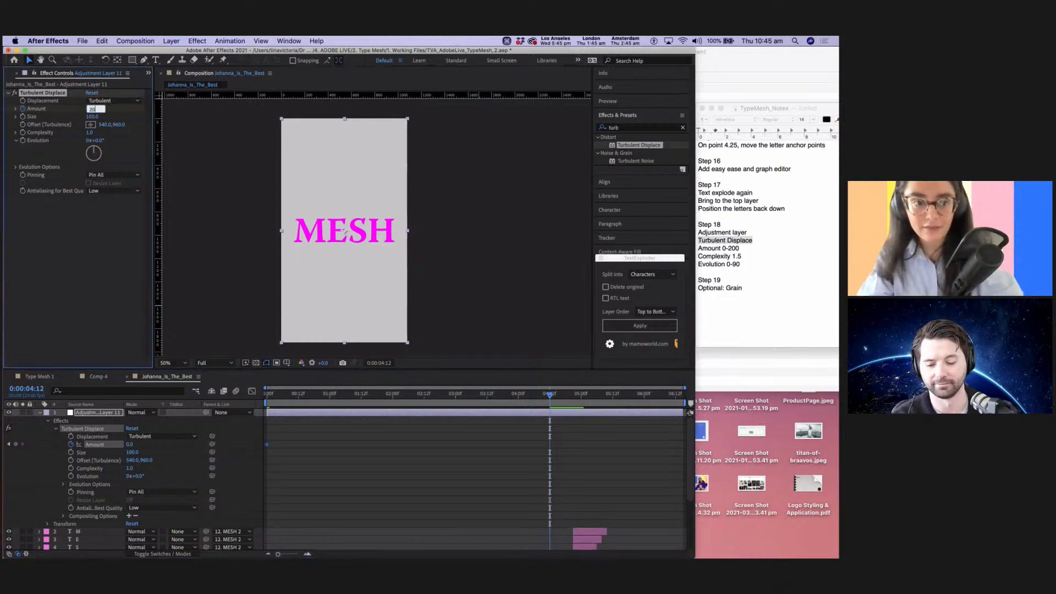
type("200")
key("Return")
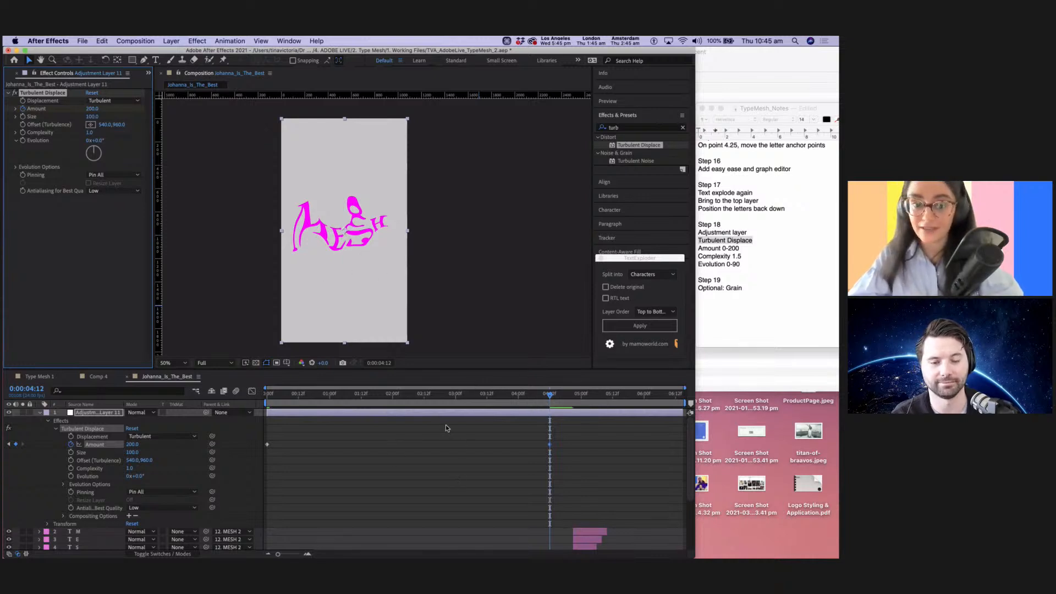
Keyframe the Turbulent Displace Amount back to 0 at 0:00:04:21, where the letters start dropping.
left_click_drag(460, 398, 573, 394)
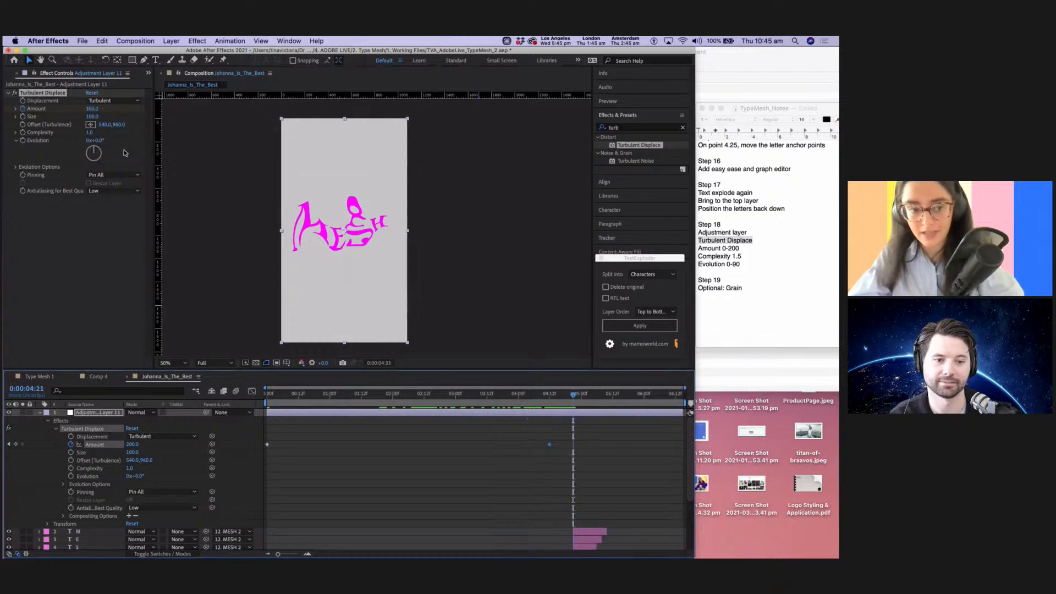
left_click(92, 108)
type("0")
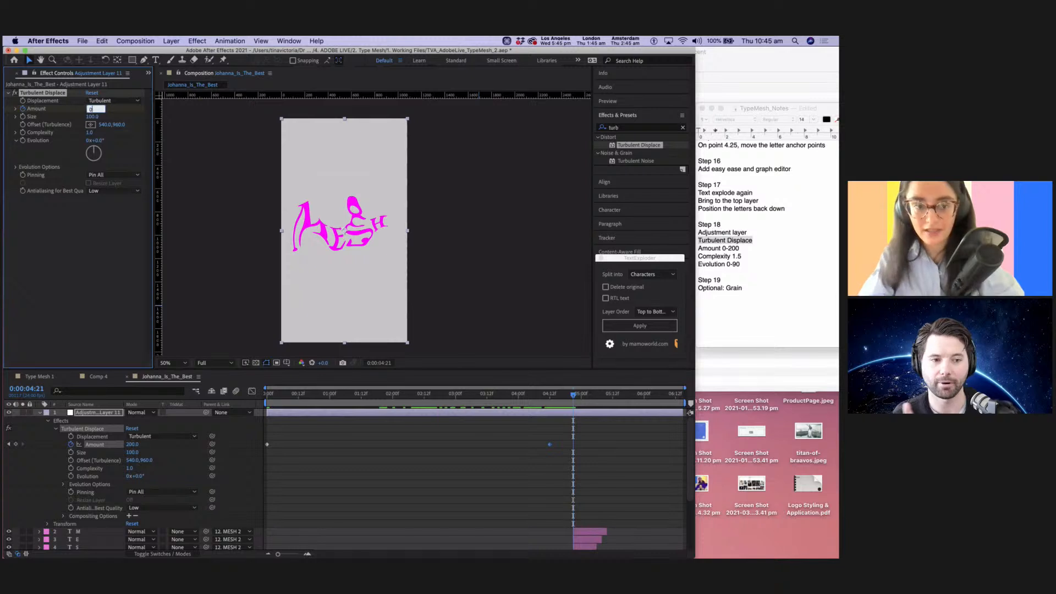
key("Return")
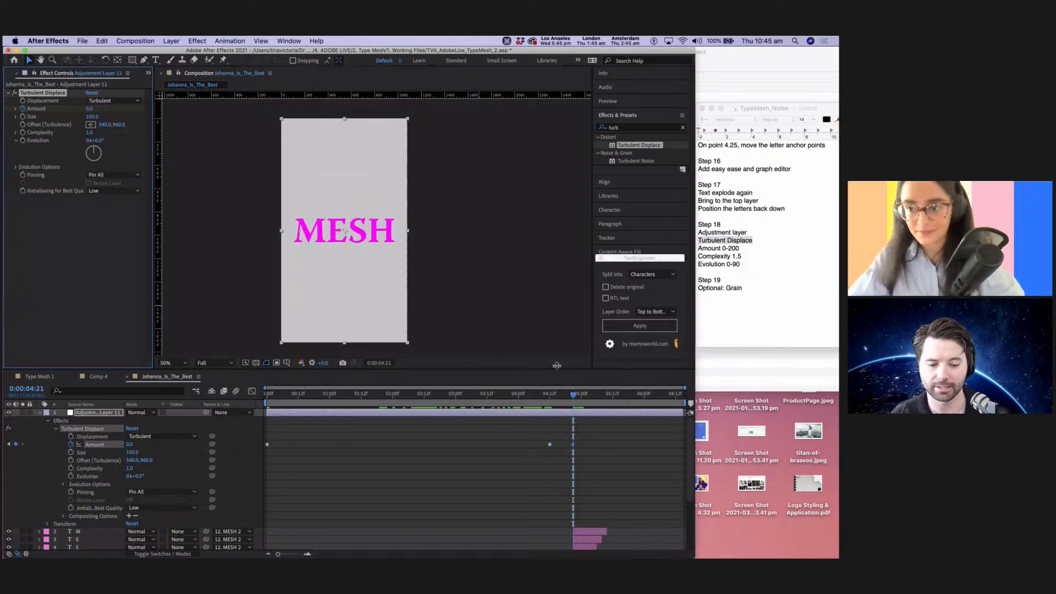
Preview the animated Turbulent Displace distortion from 0:00:00:00.
left_click_drag(572, 396, 258, 388)
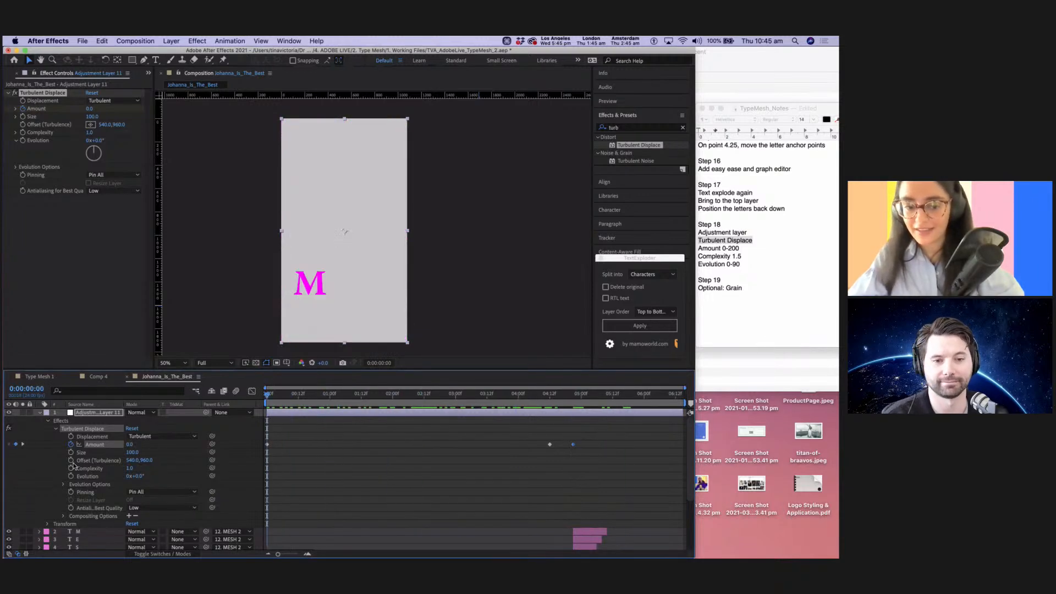
key("space")
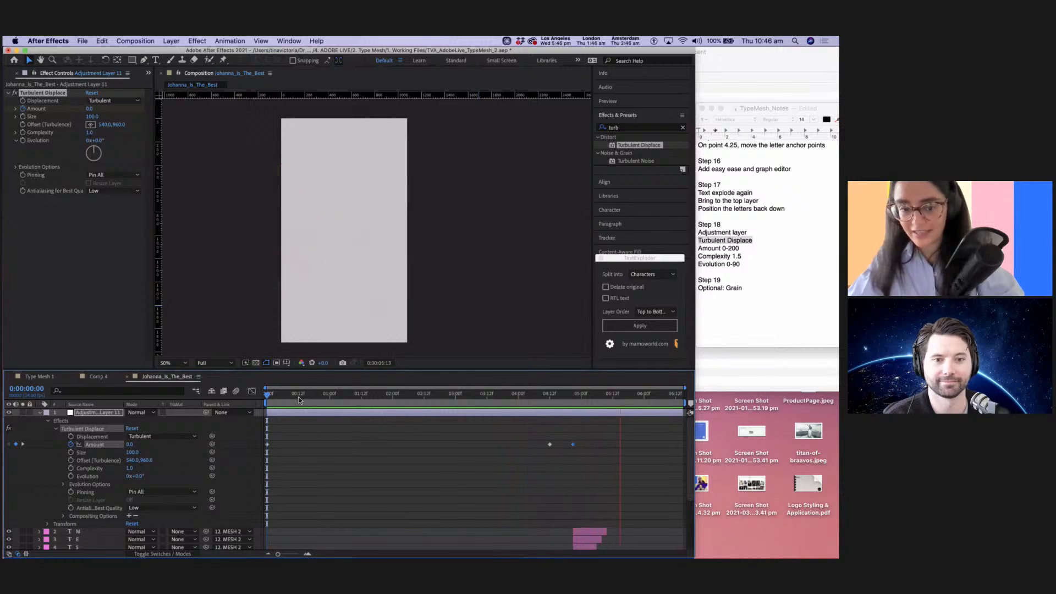
key("space")
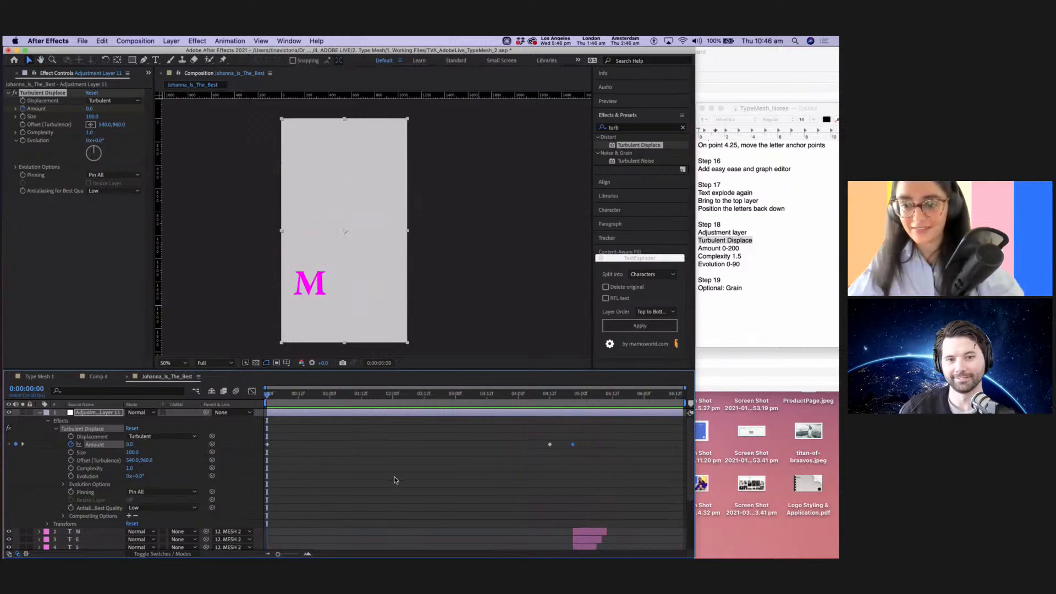
Set the Turbulent Displace Complexity to 1.5.
left_click(90, 133)
type("1.5")
key("Return")
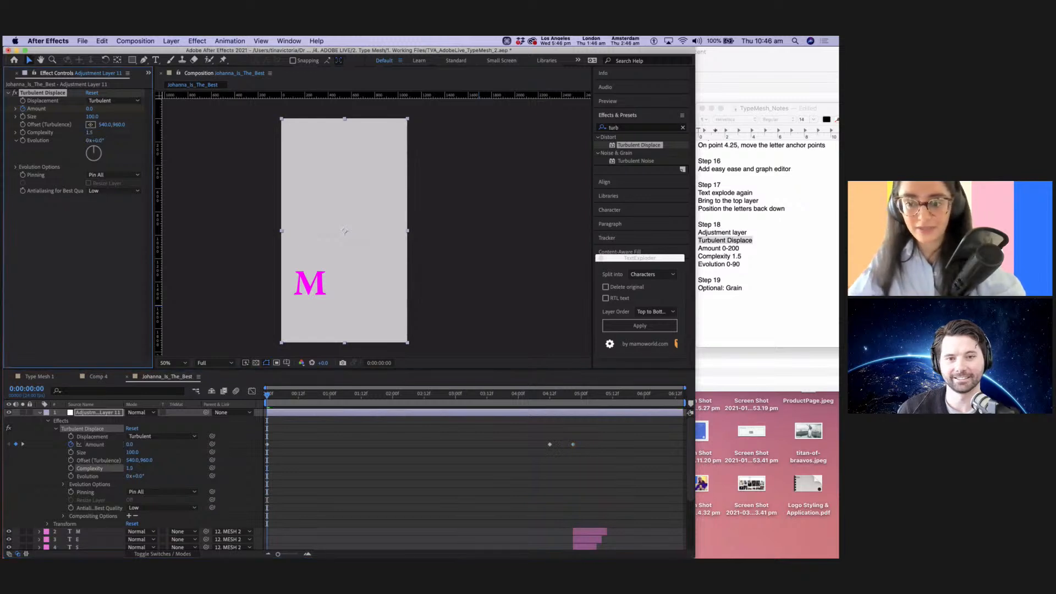
Keyframe the Turbulent Displace Evolution at 0° at 0:00:00:00 and at 90° at 0:00:04:12.
left_click(71, 476)
left_click(551, 398)
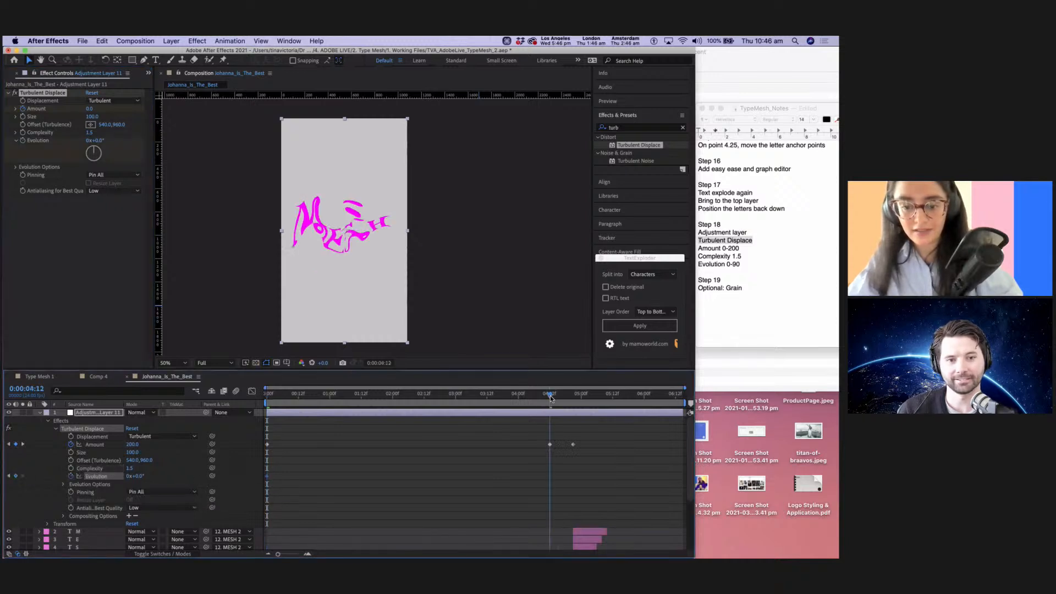
left_click(99, 141)
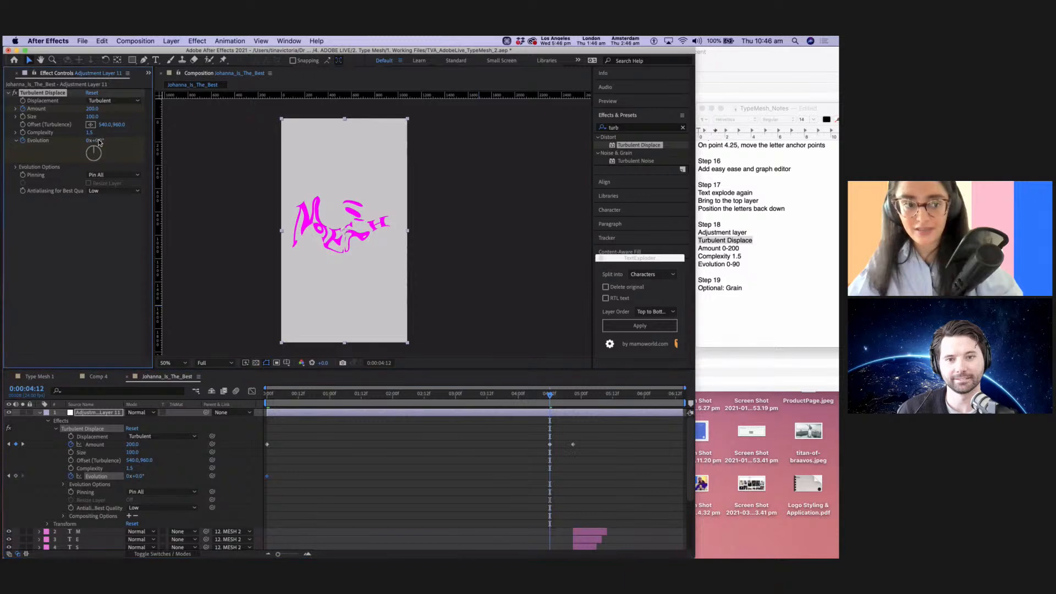
type("90")
key("Return")
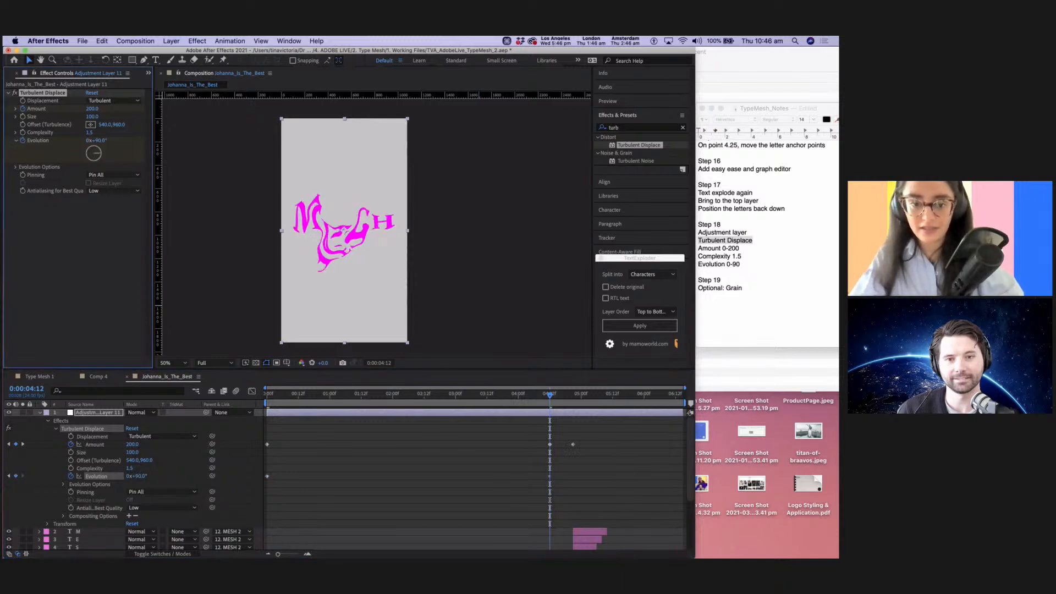
Keyframe the Turbulent Displace Evolution back to 0° at 0:00:04:21 and return to the start of the composition.
left_click_drag(553, 401, 572, 398)
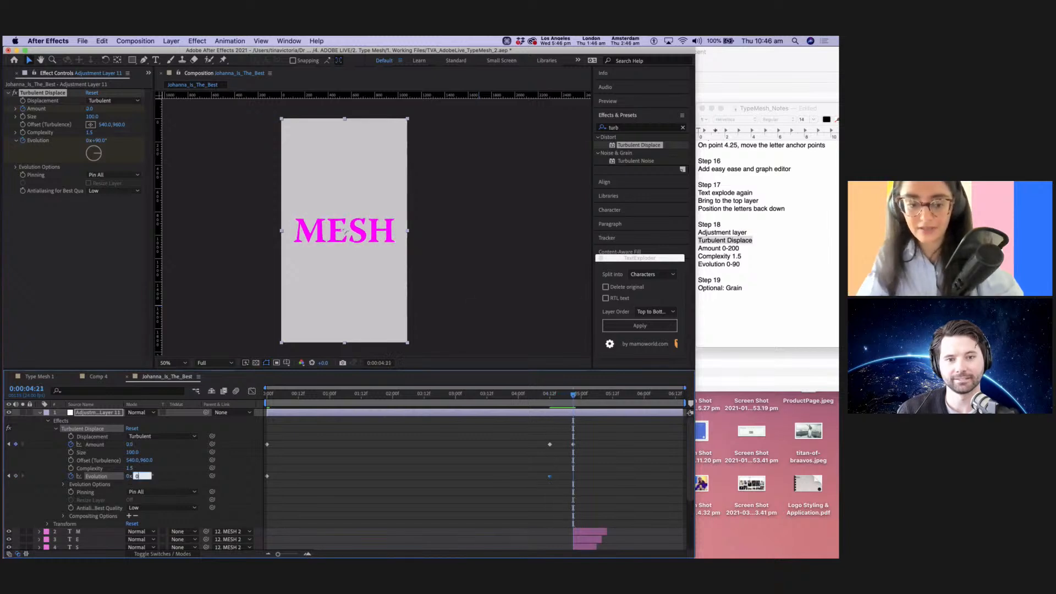
left_click(326, 398)
key("Home")
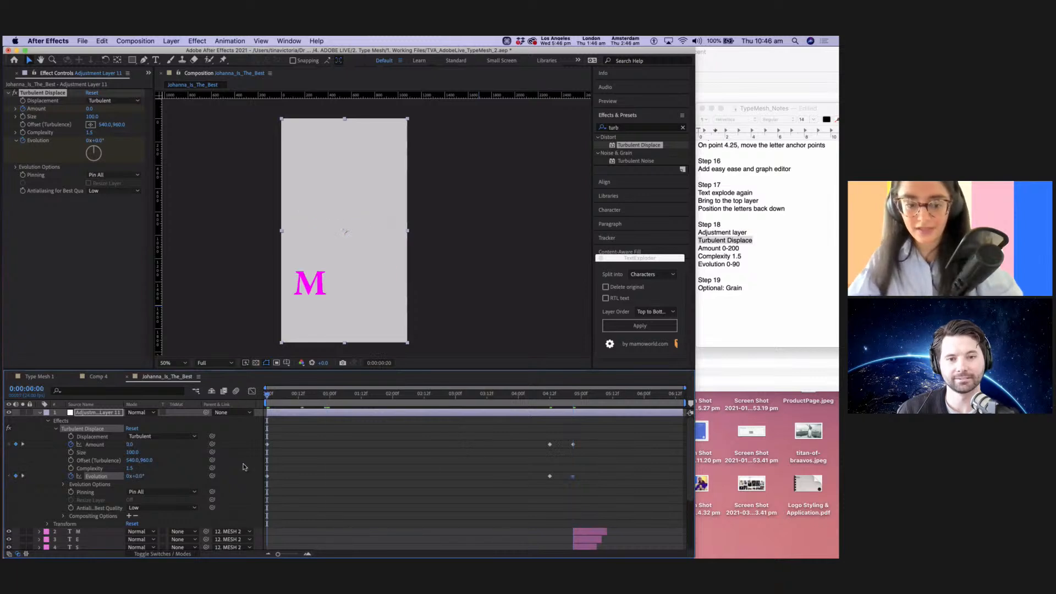
Collapse the adjustment layer's expanded properties in the timeline and deselect all layers.
key("super+a")
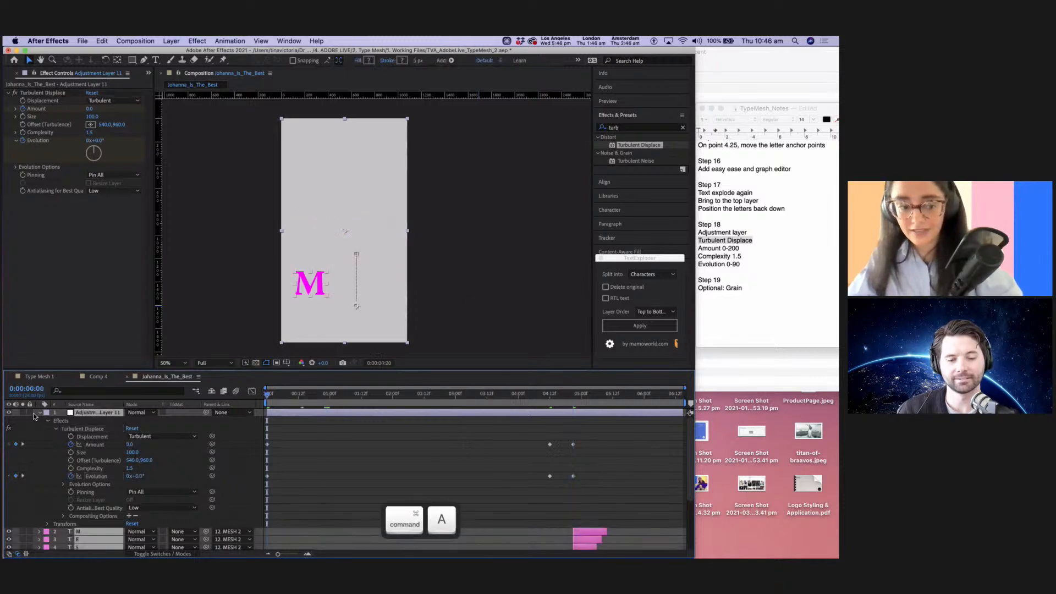
left_click(39, 412)
left_click(208, 528)
Preview the complete distorted animation from 0:00:00:00 and scrub through the opening letter sequence.
key("space")
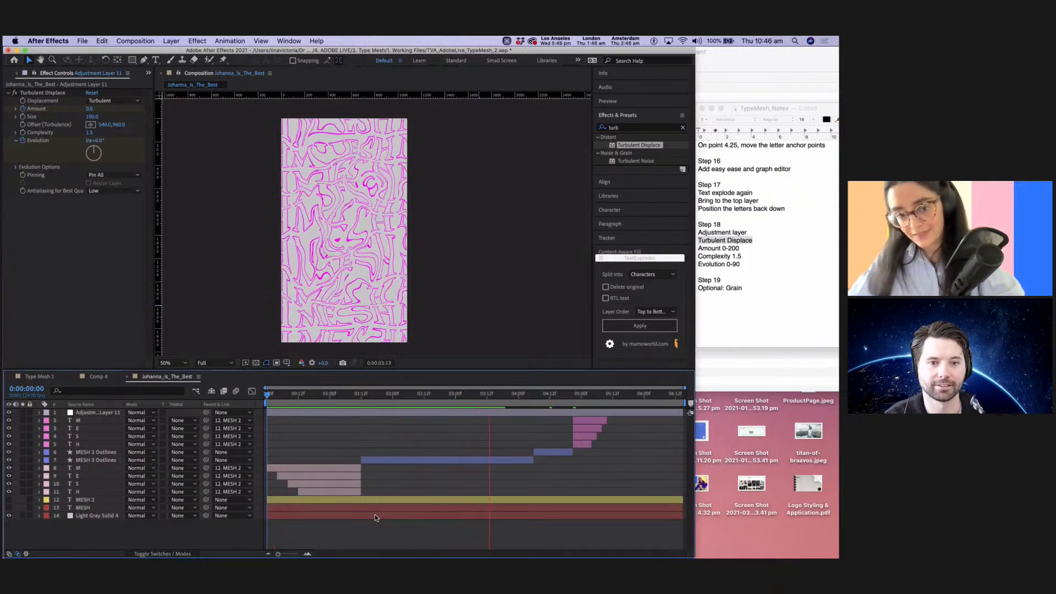
key("space")
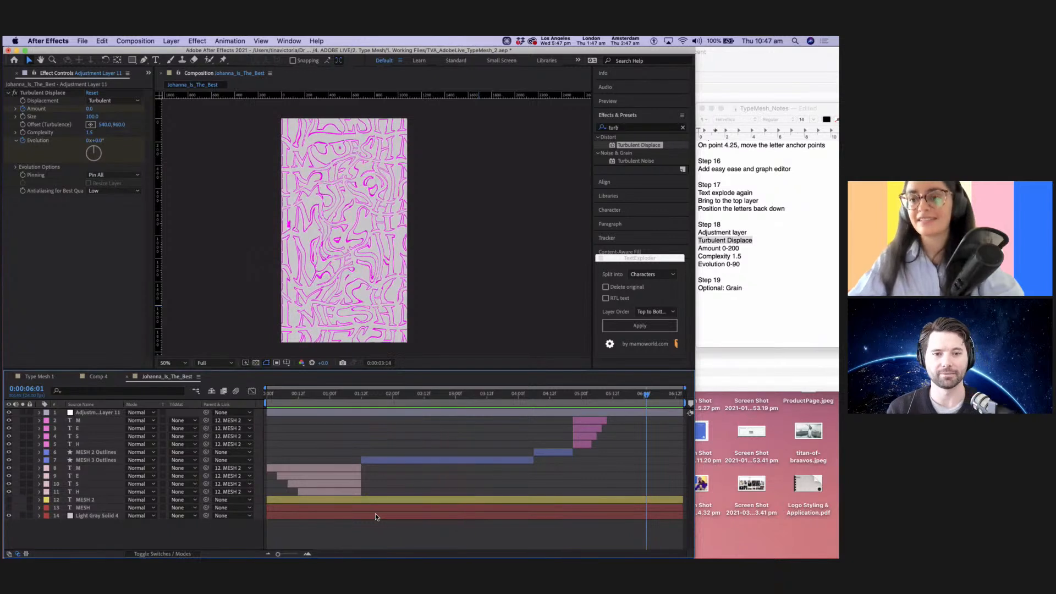
key("space")
mouse_move(315, 395)
left_mouse_down()
mouse_move(281, 393)
mouse_move(328, 391)
left_mouse_up()
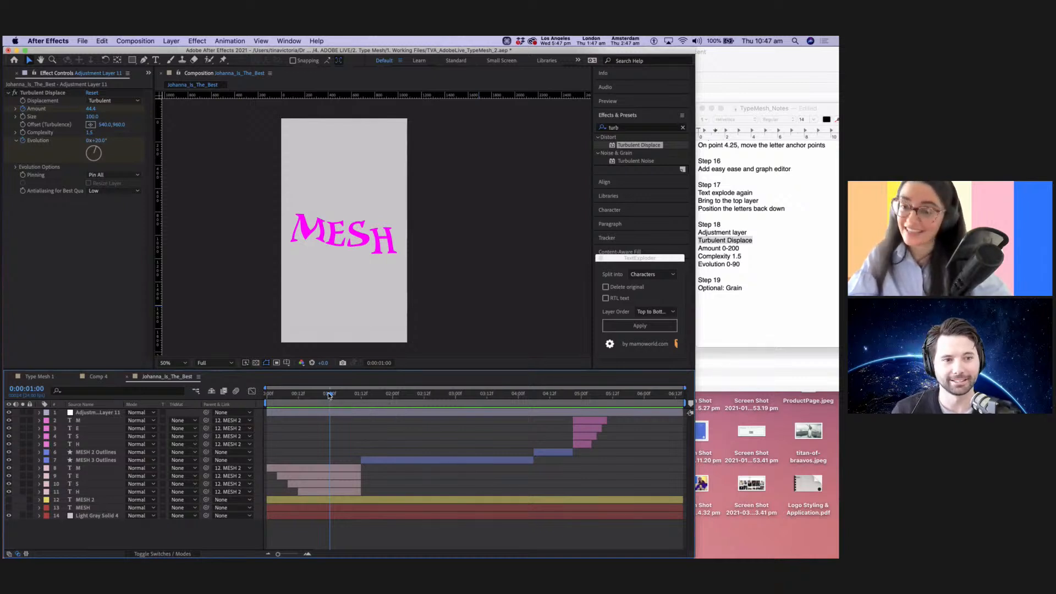
left_click_drag(328, 392, 362, 395)
key("Home")
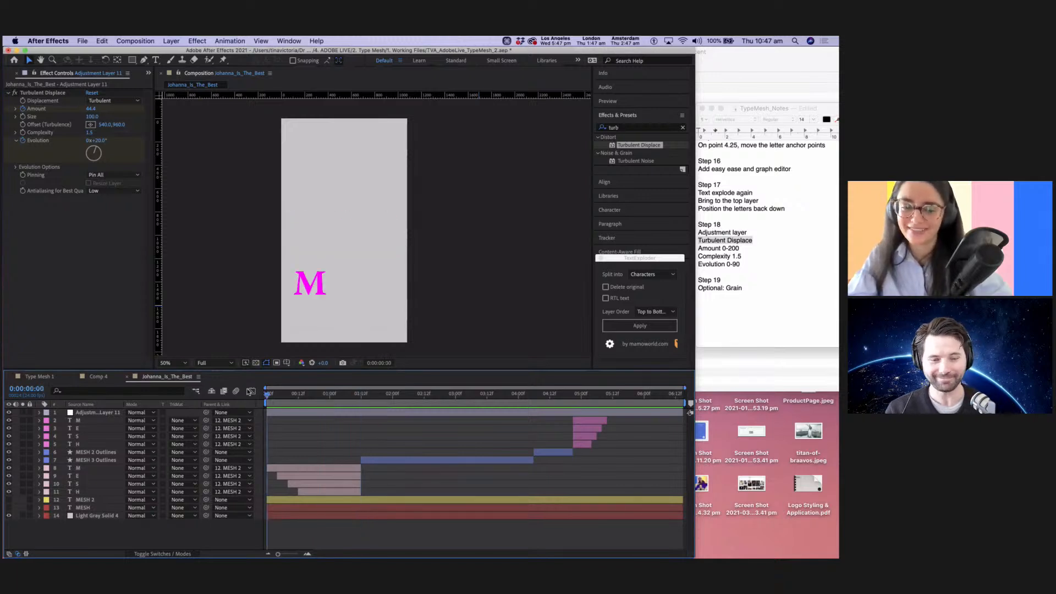
key("space")
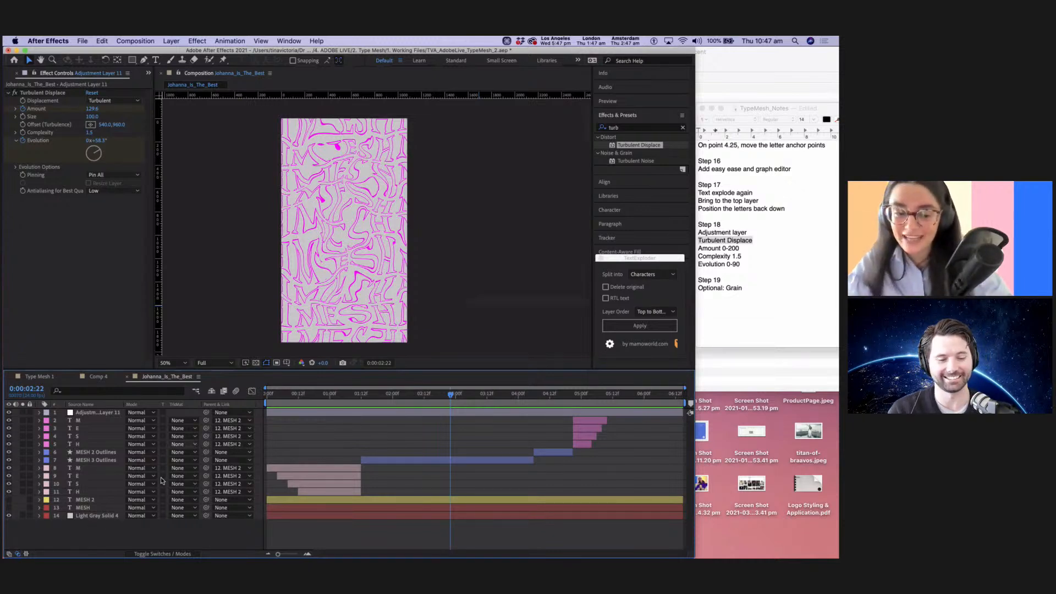
left_click(93, 516)
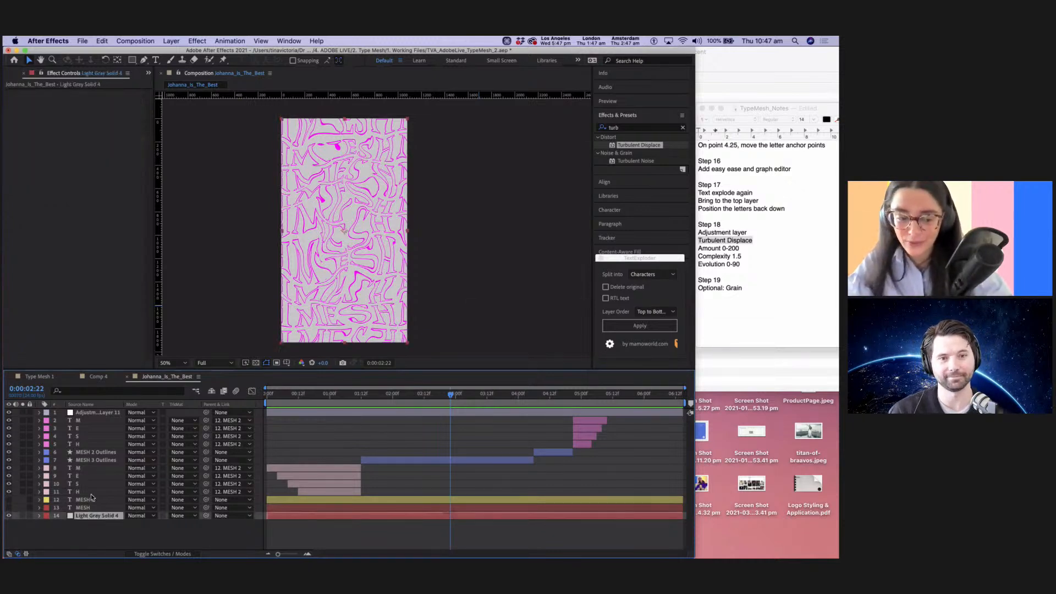
left_click(85, 420, "shift")
left_click(88, 413)
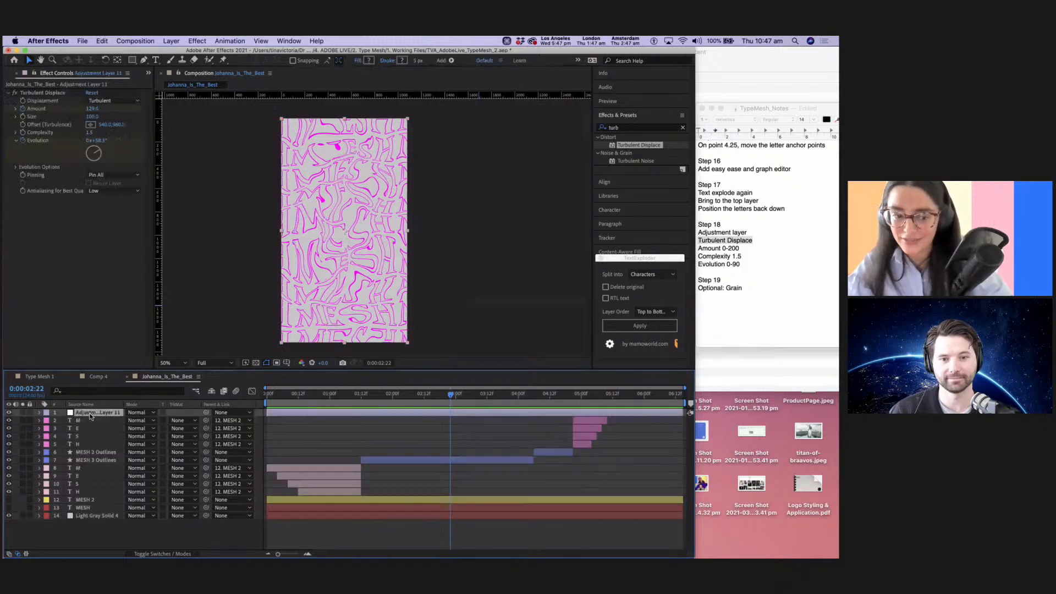
mouse_move(122, 553)
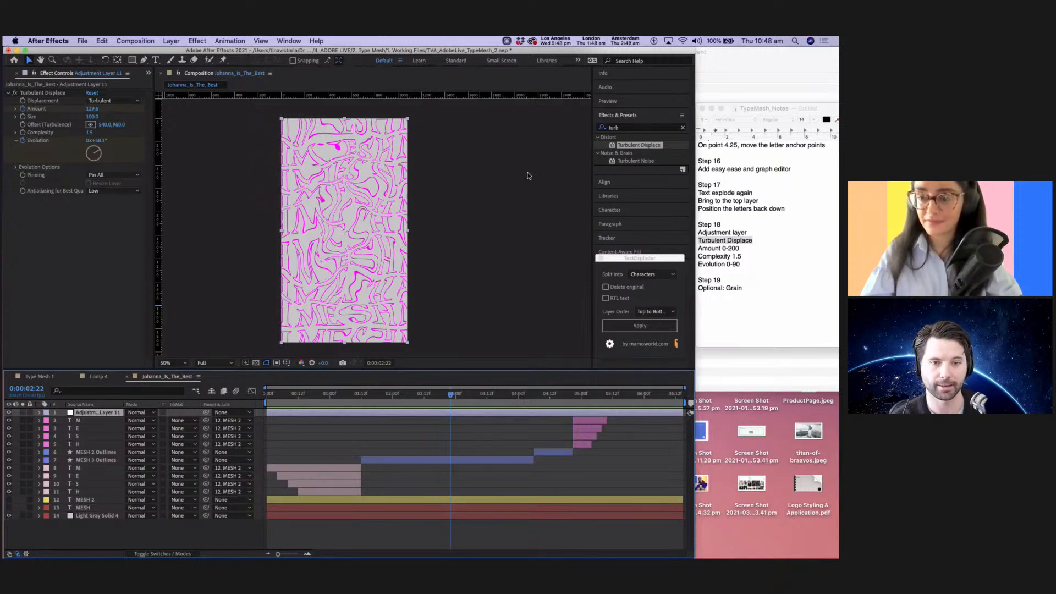
Send the composition to the Adobe Media Encoder queue and switch to Media Encoder.
left_click(138, 41)
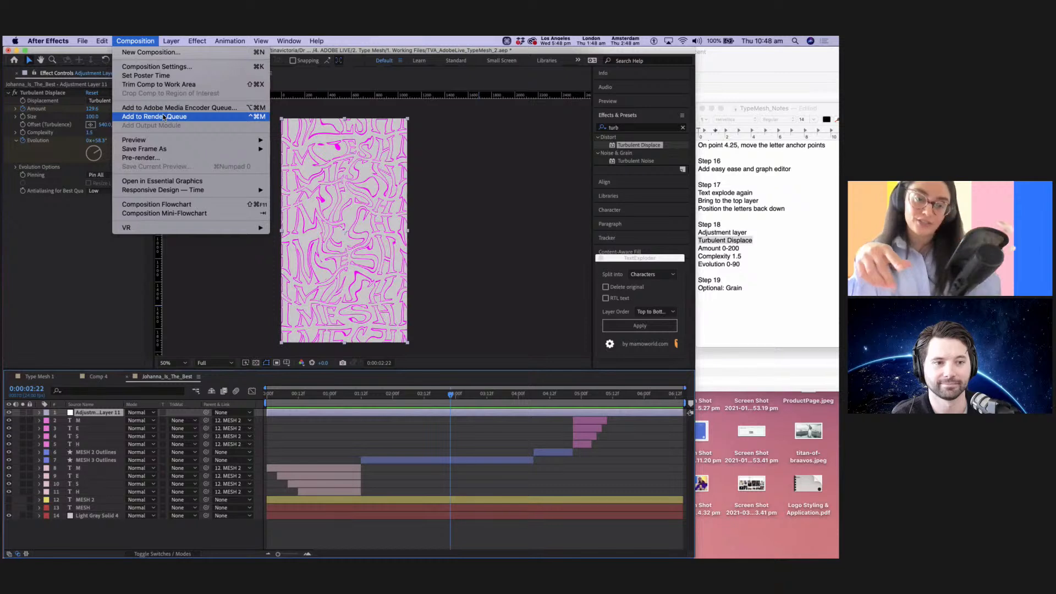
left_click(223, 107)
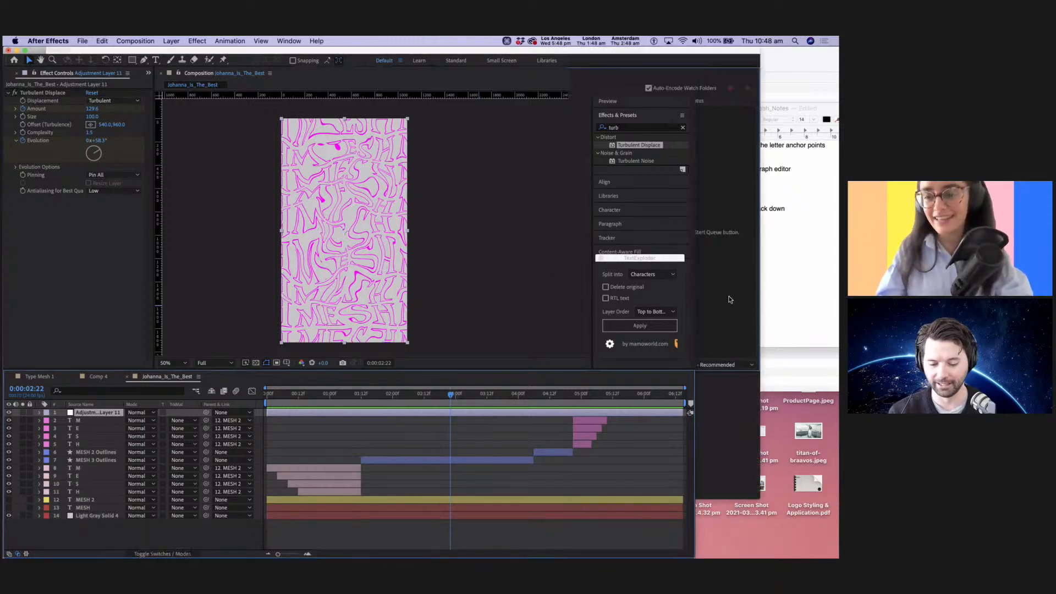
left_click(480, 55)
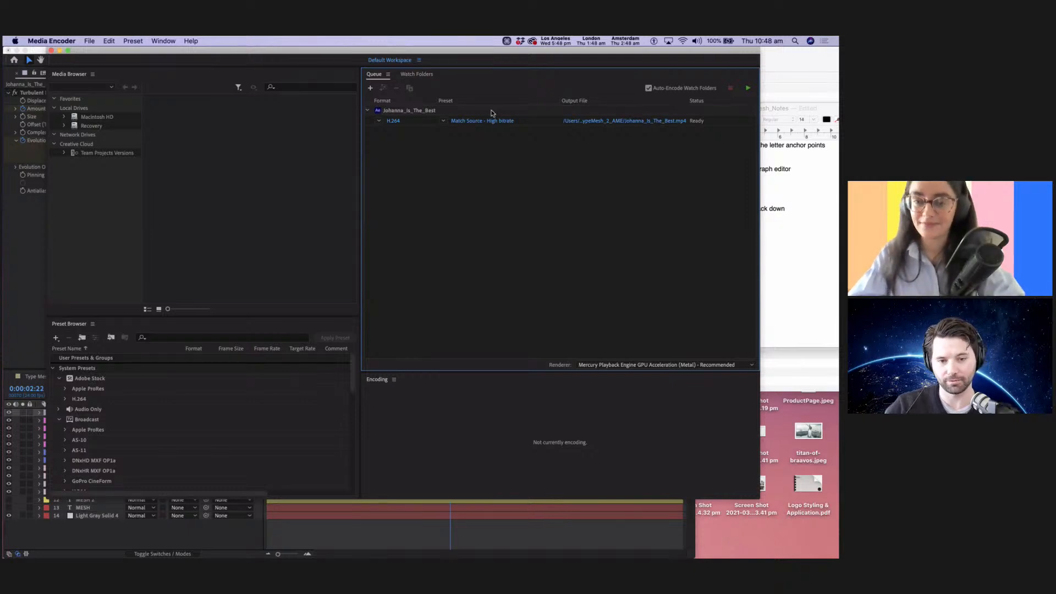
Open the queued composition's export settings from its Match Source - High bitrate preset and turn off audio export.
mouse_move(497, 124)
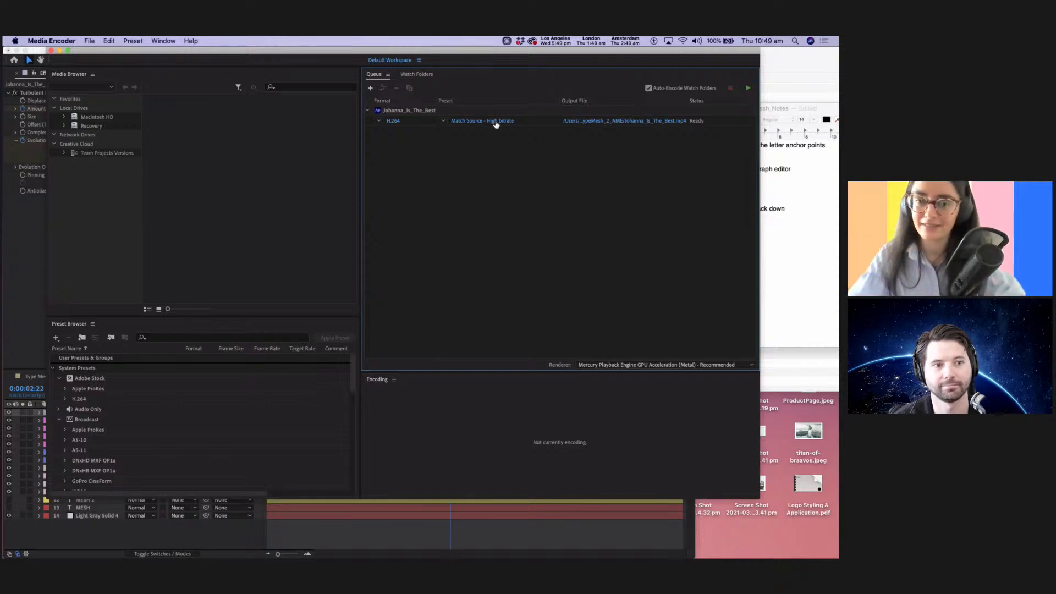
key("Return")
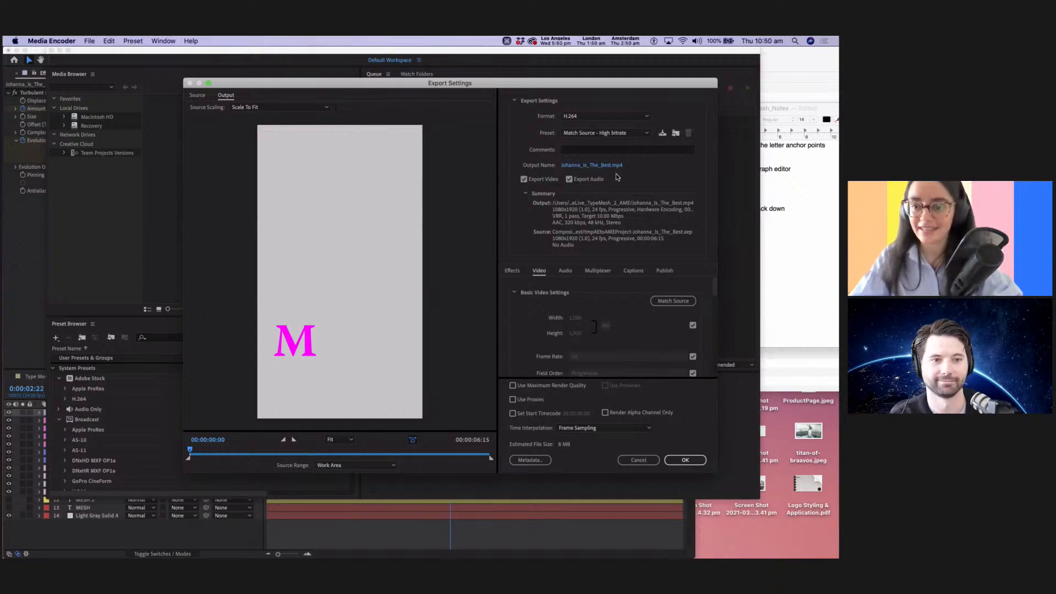
left_click(580, 178)
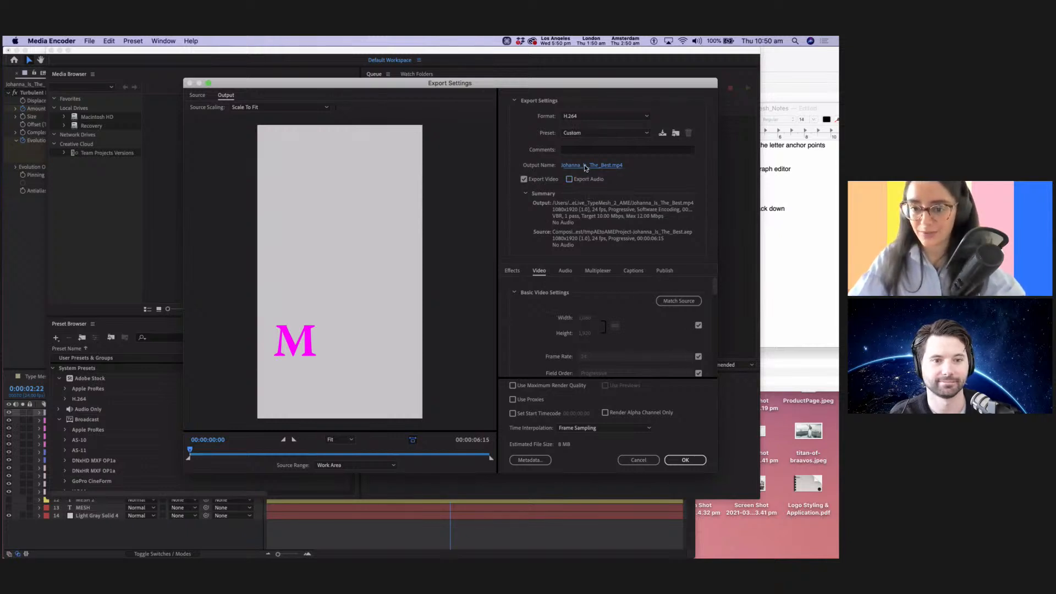
Set the output file's save location to the 2. Exports folder, keeping the MP4 file name.
left_click(585, 164)
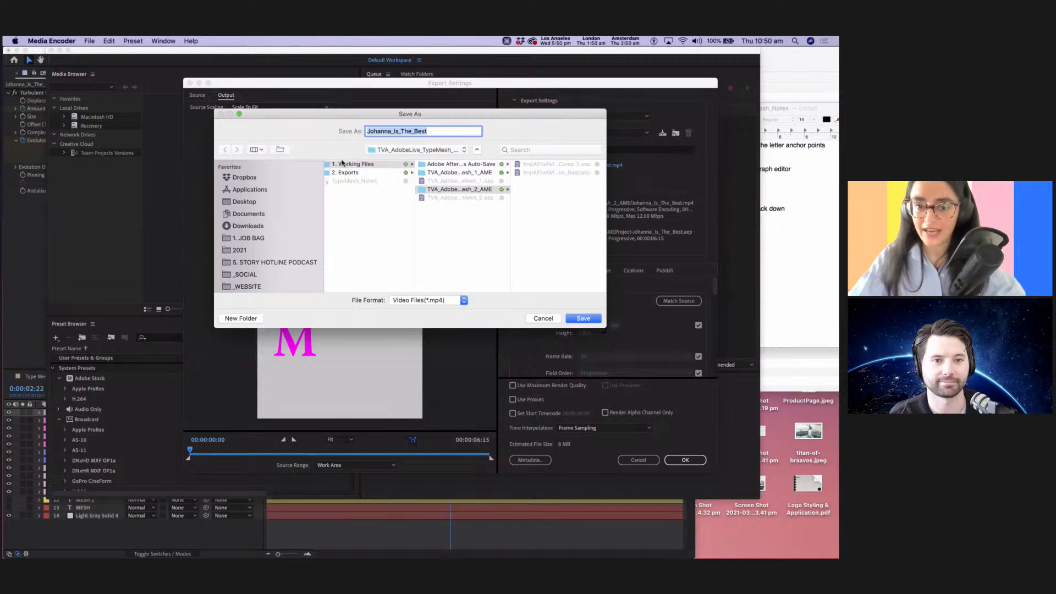
left_click(358, 173)
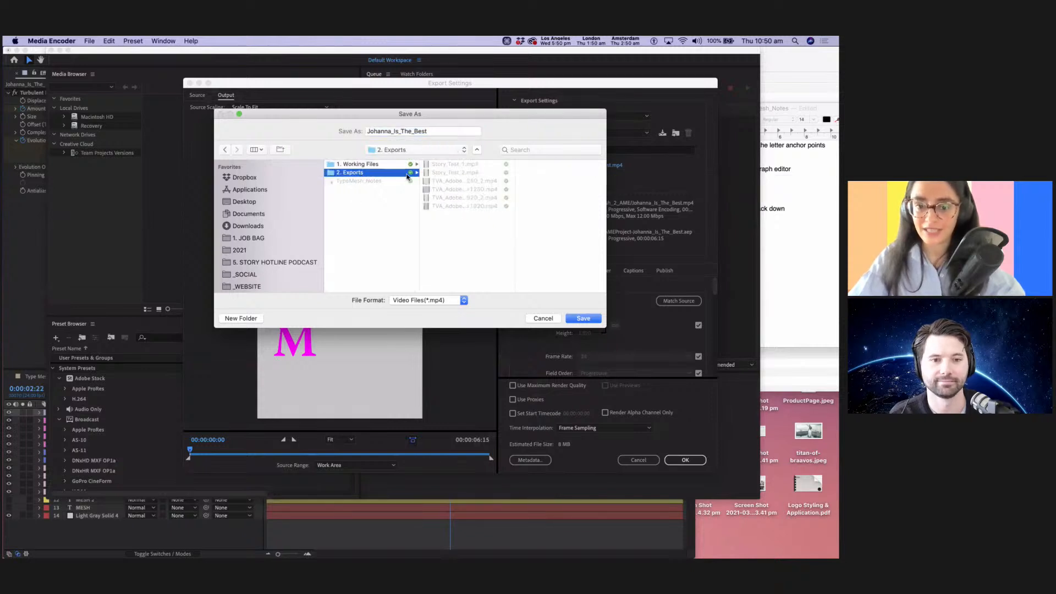
key("Return")
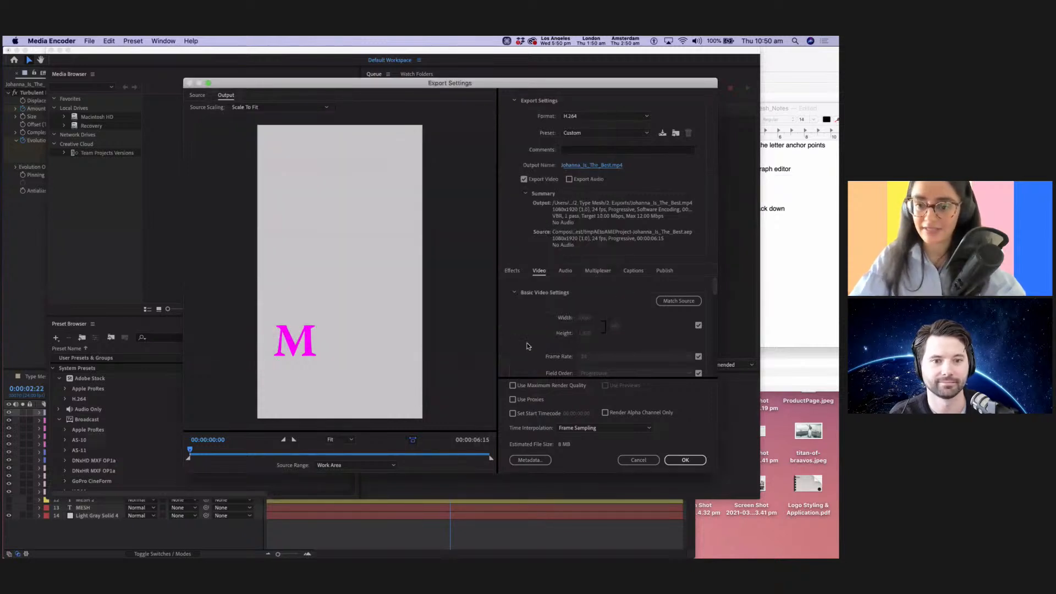
Review the video export settings and choose H.264 as the export format.
scroll(617, 286, "down", 10)
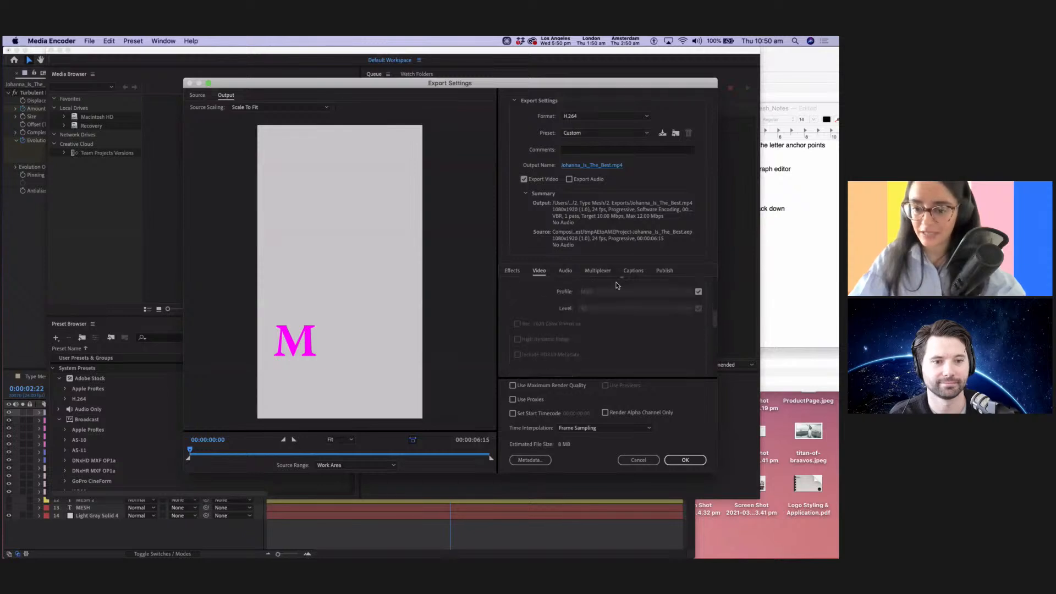
left_click(590, 115)
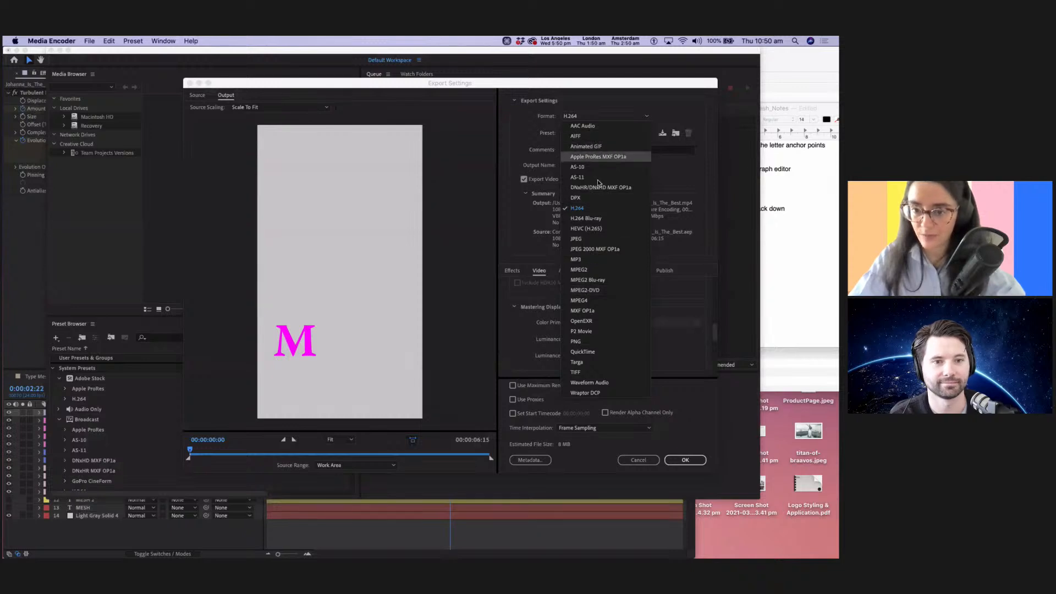
left_click(596, 210)
Try VBR, 2 pass as the bitrate encoding and switch back to VBR, 1 pass.
scroll(624, 311, "down", 5)
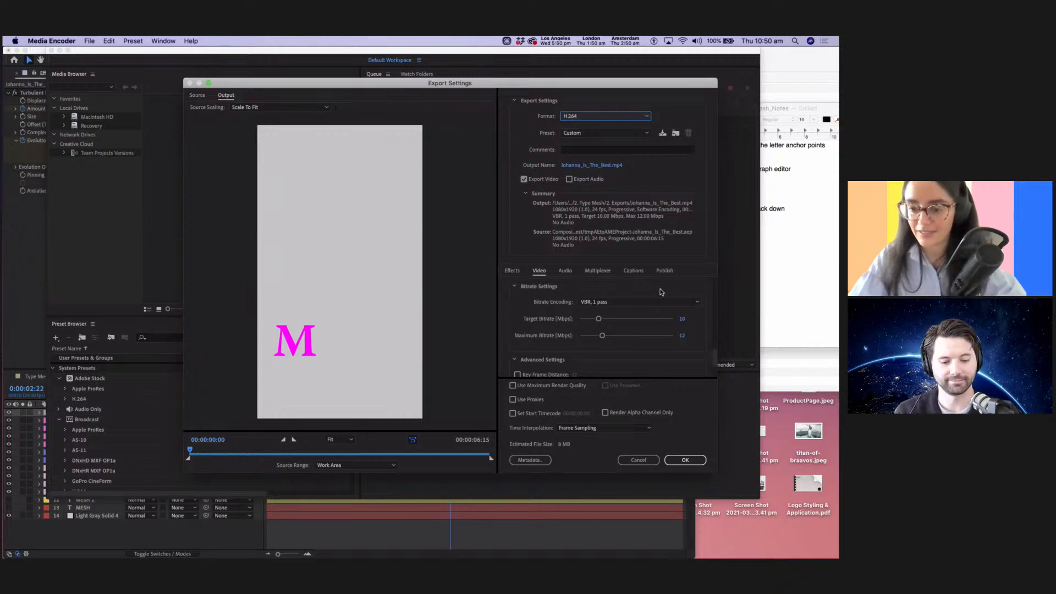
left_click(628, 303)
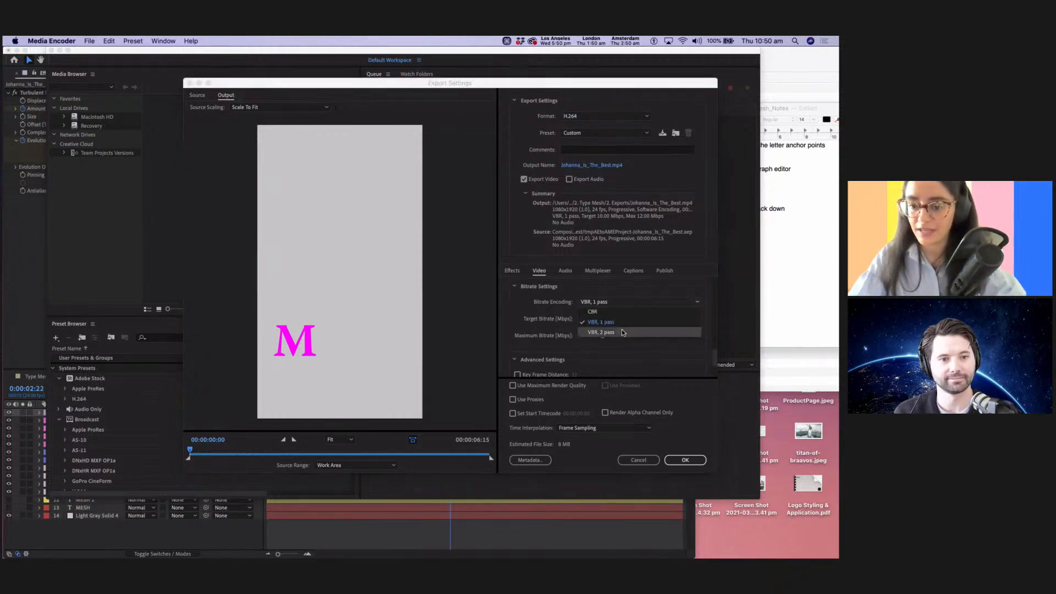
left_click(626, 325)
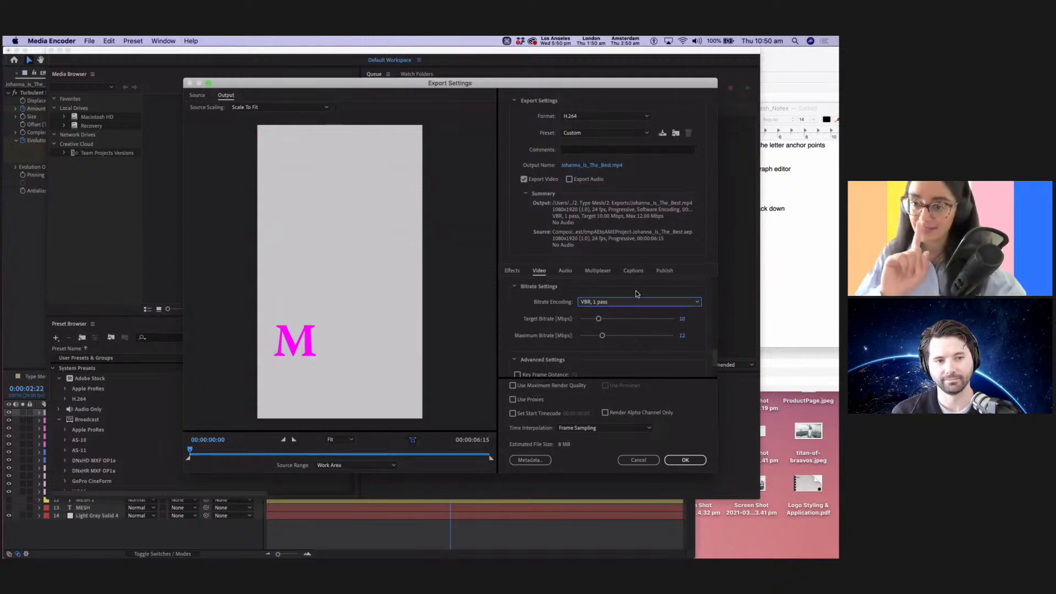
left_click(628, 303)
left_click(612, 335)
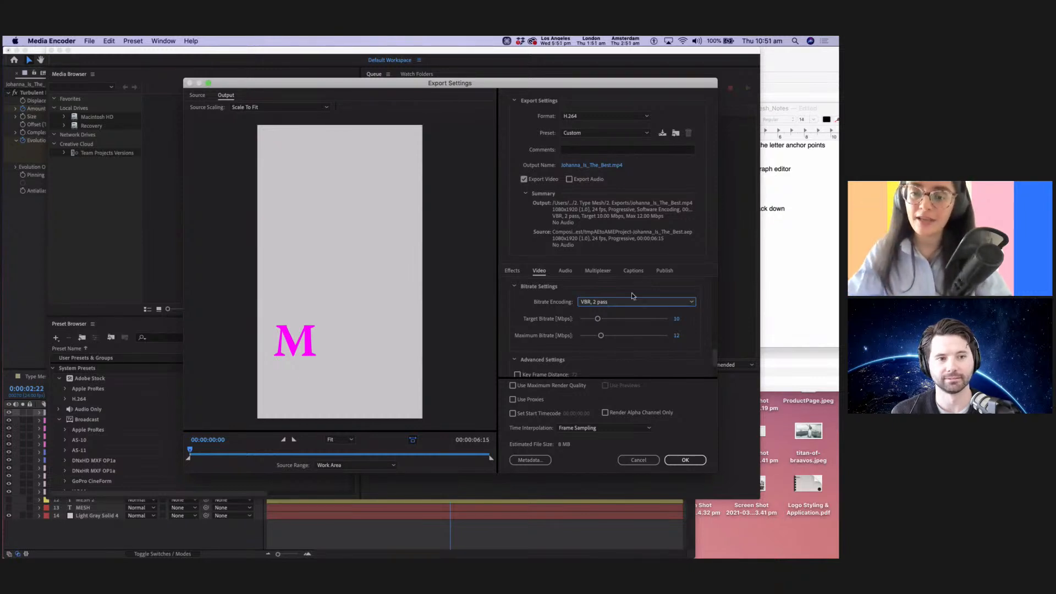
left_click(633, 301)
left_click(616, 323)
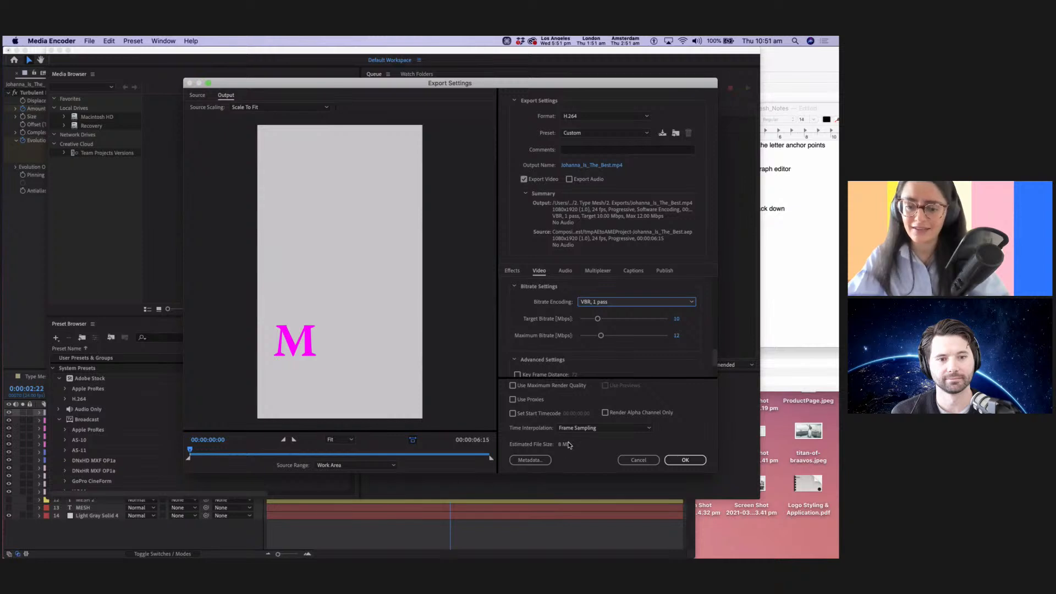
Set the target bitrate to 5 Mbps and the maximum bitrate to 8 Mbps.
left_click(677, 320)
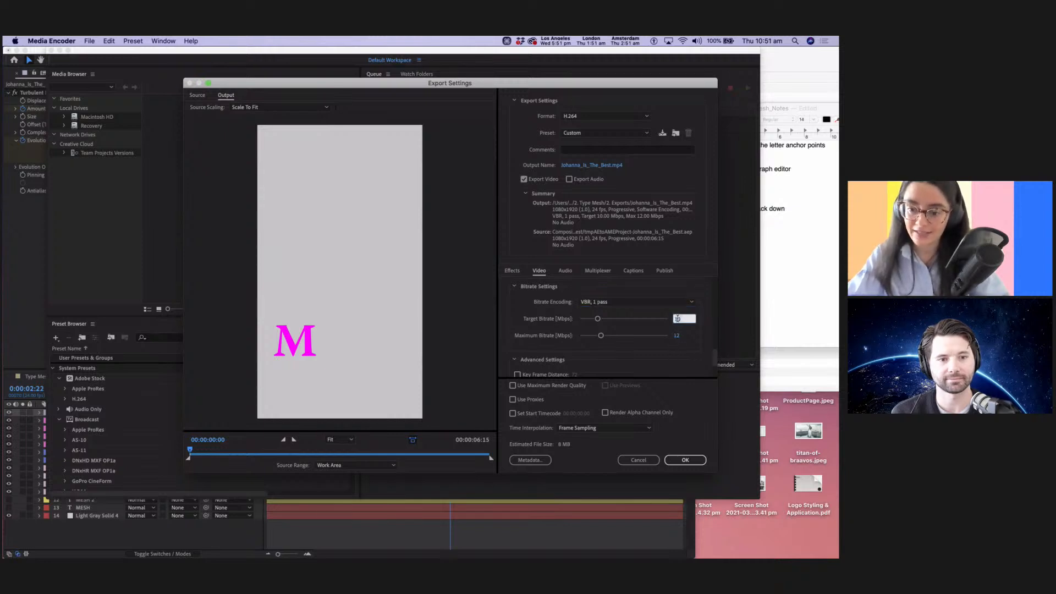
type("5")
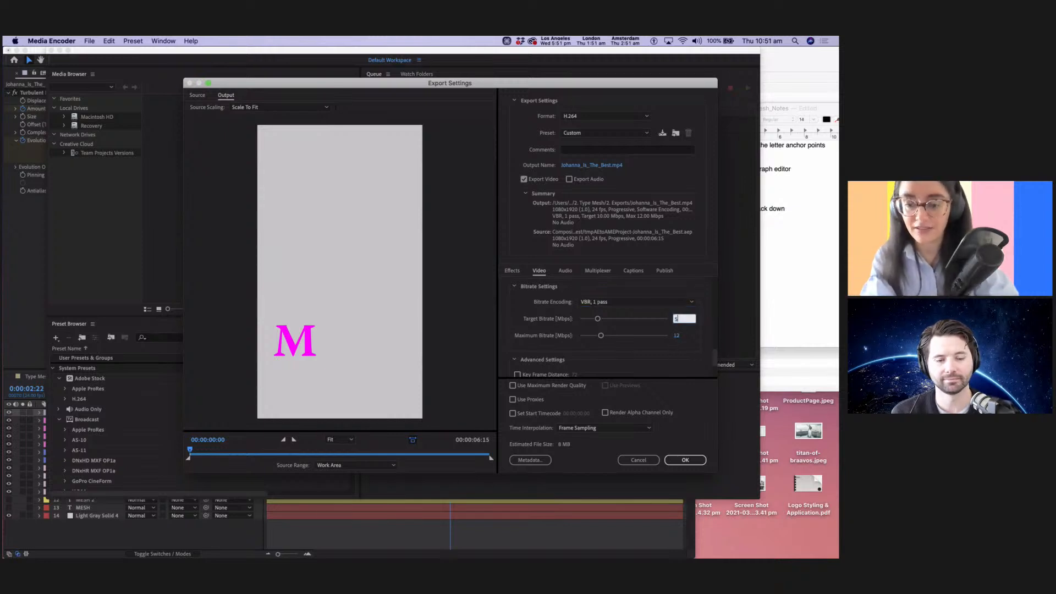
key("Tab")
type("8")
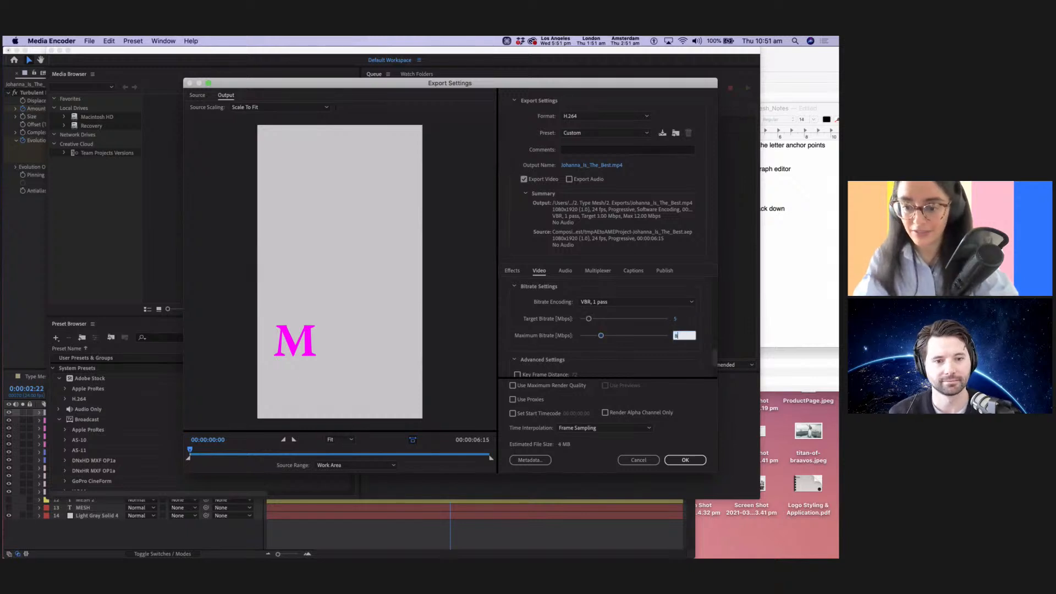
key("Tab")
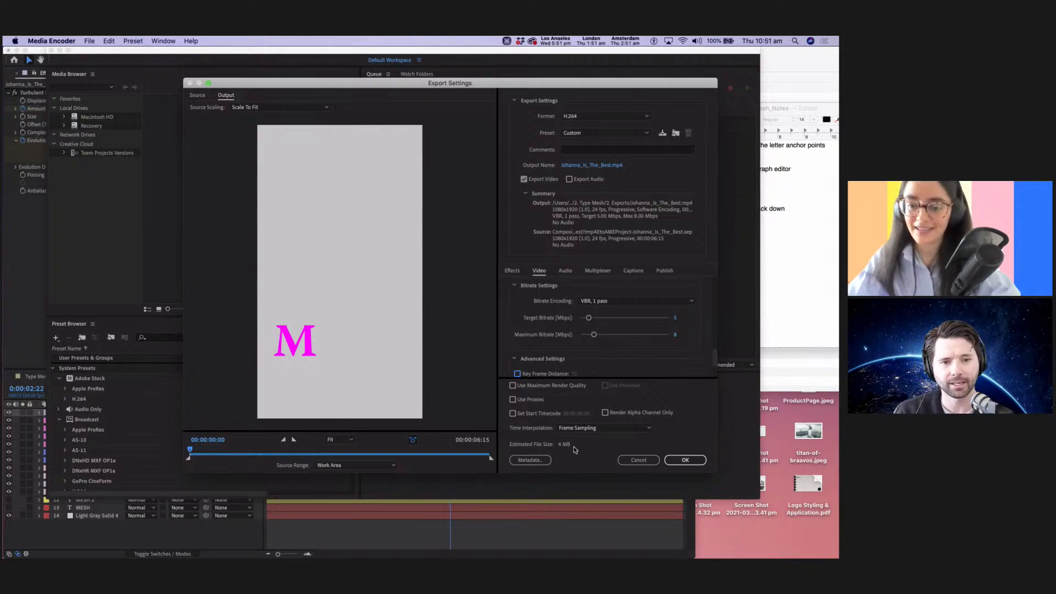
Accept the H.264 export settings and start encoding the queued composition.
left_click(683, 461)
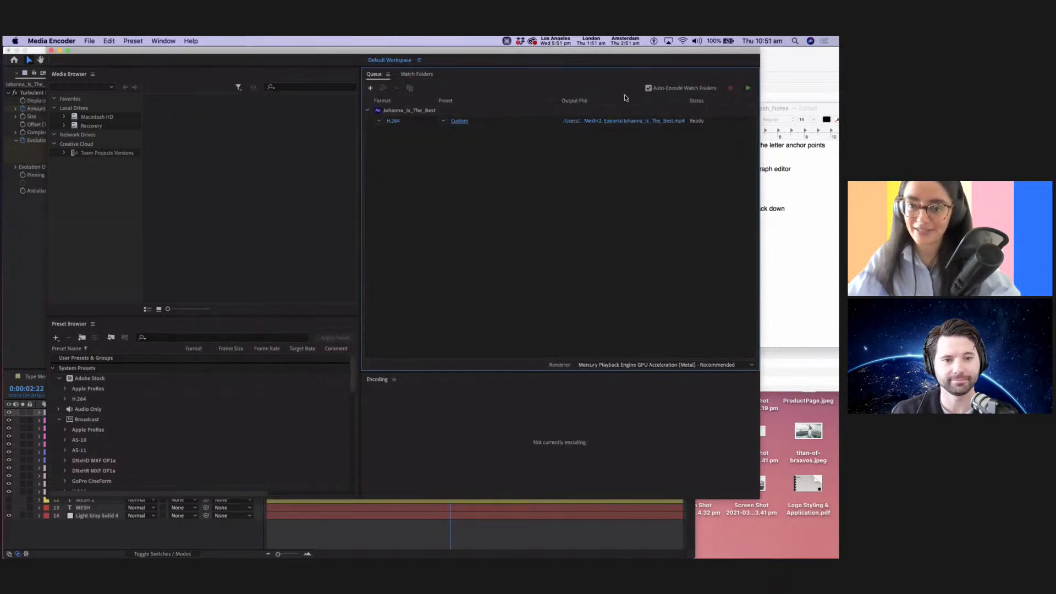
left_click_drag(453, 53, 441, 124)
left_click(737, 158)
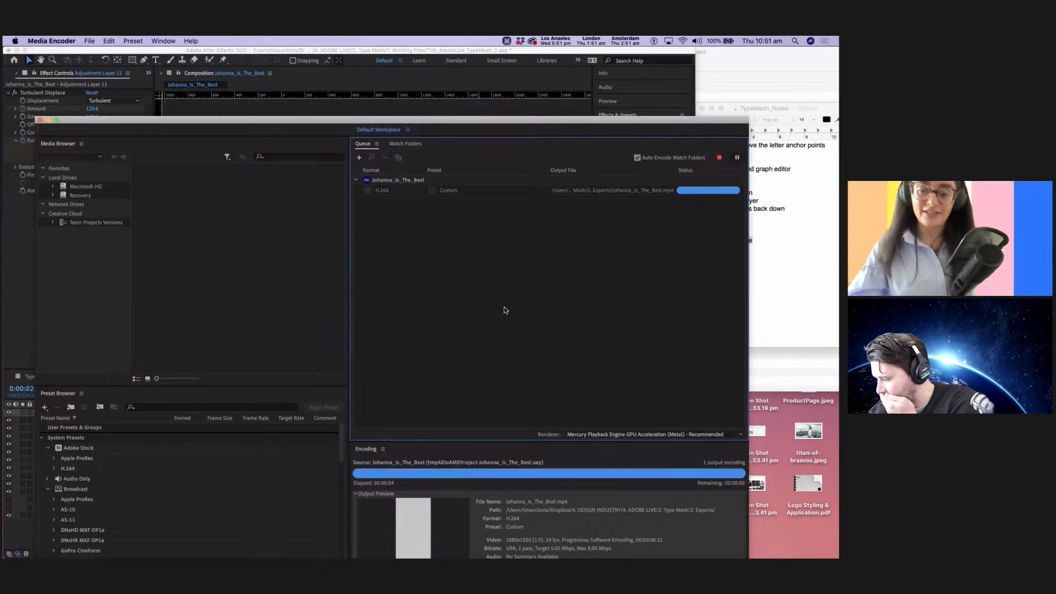
Switch to After Effects and save the composition's current frame as a Photoshop (.psd) file, keeping the suggested name and folder.
left_click(240, 108)
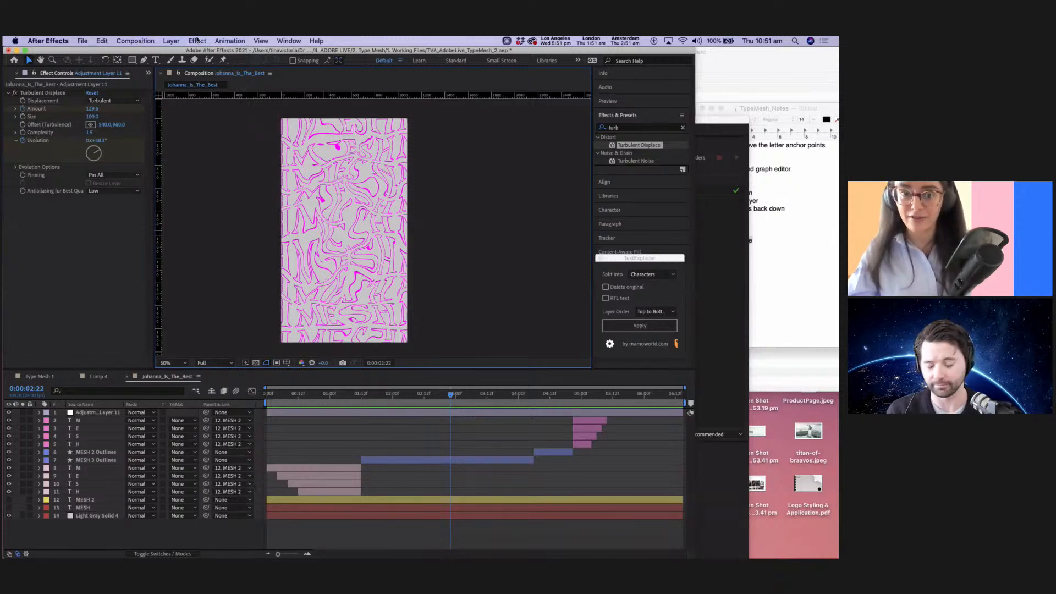
left_click(133, 41)
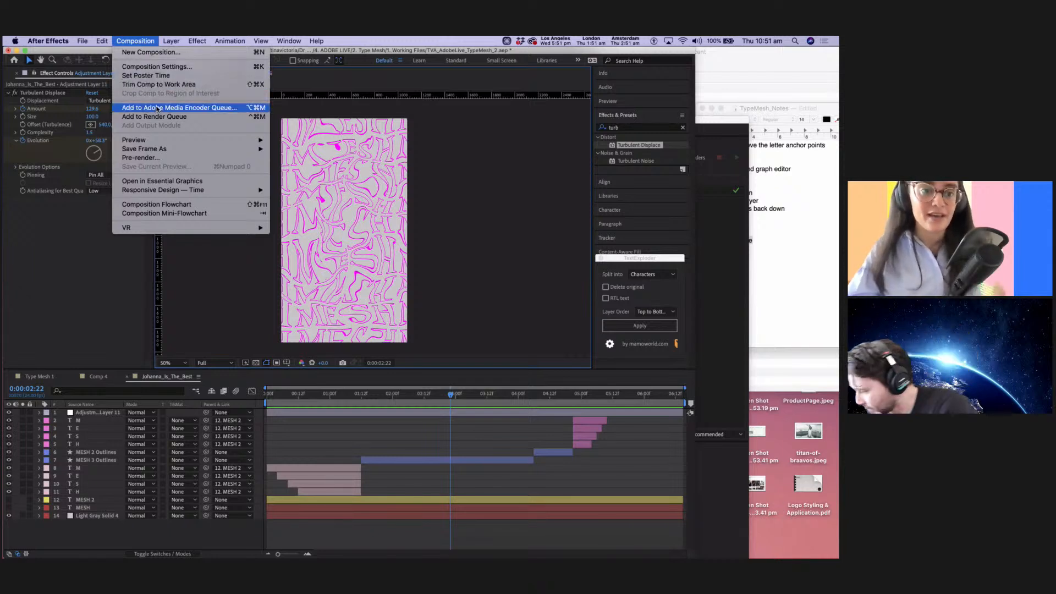
mouse_move(160, 149)
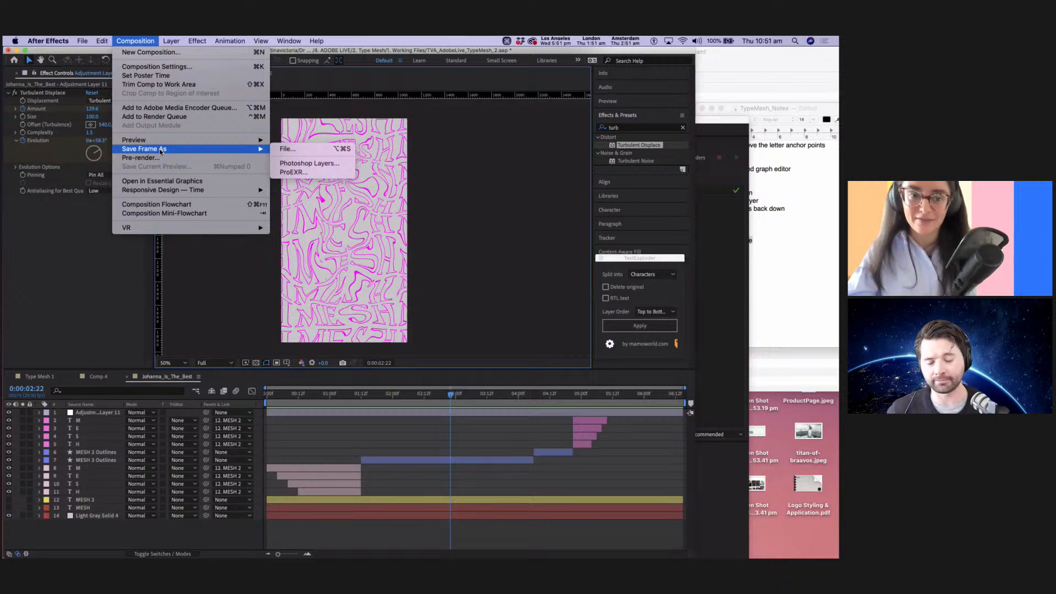
left_click(304, 149)
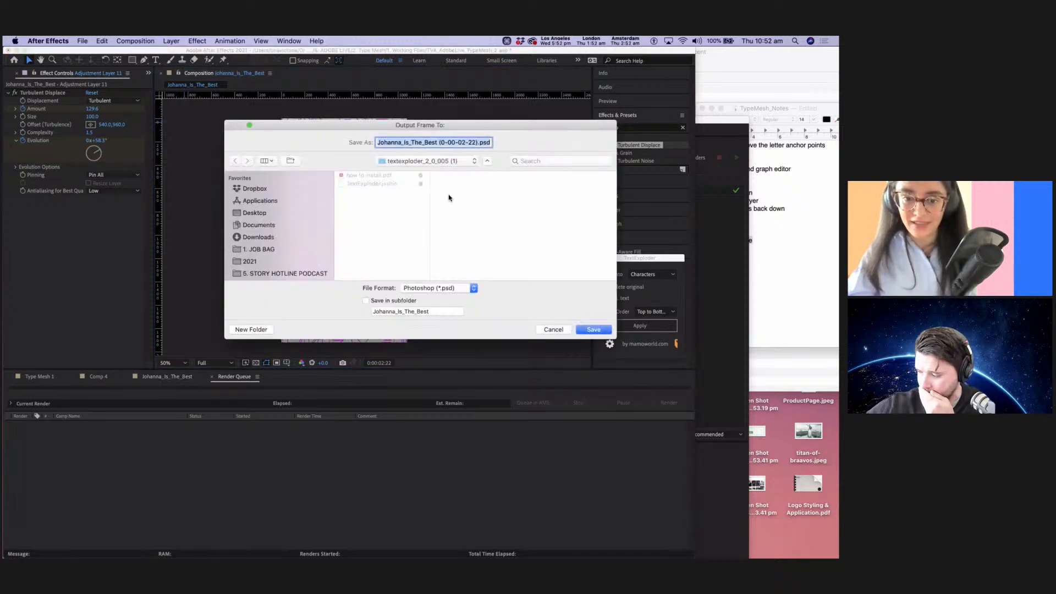
left_click(493, 143)
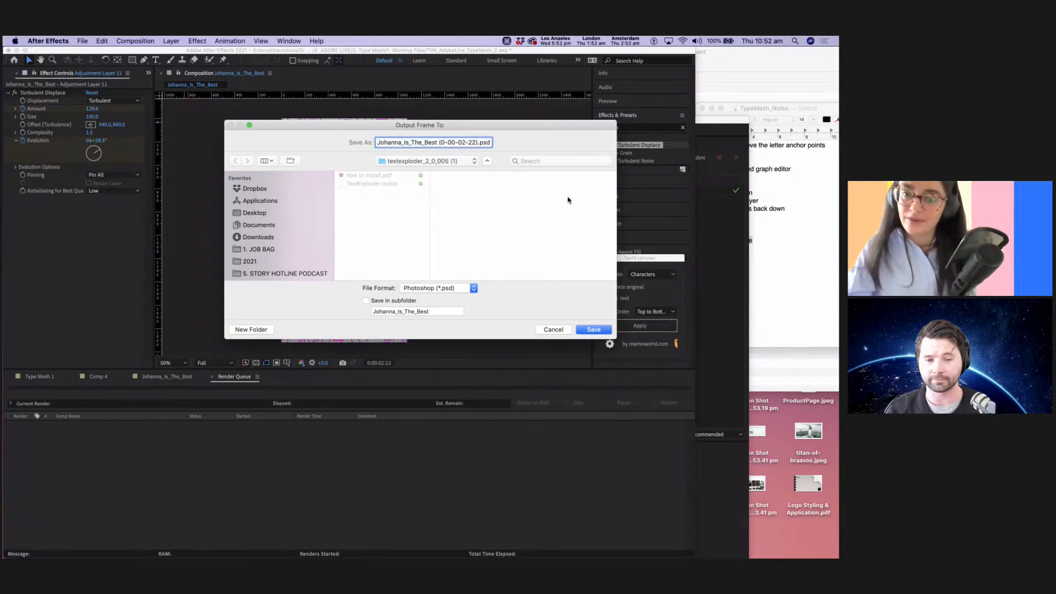
left_click(593, 329)
Render the queued Photoshop frame and return to the composition's timeline.
left_click(358, 474)
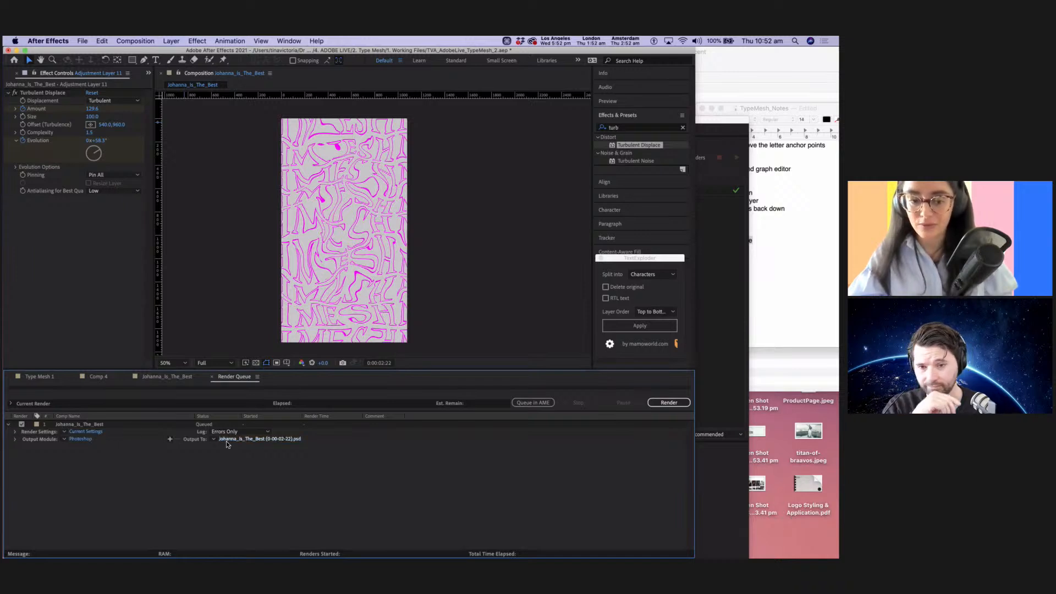
left_click(678, 406)
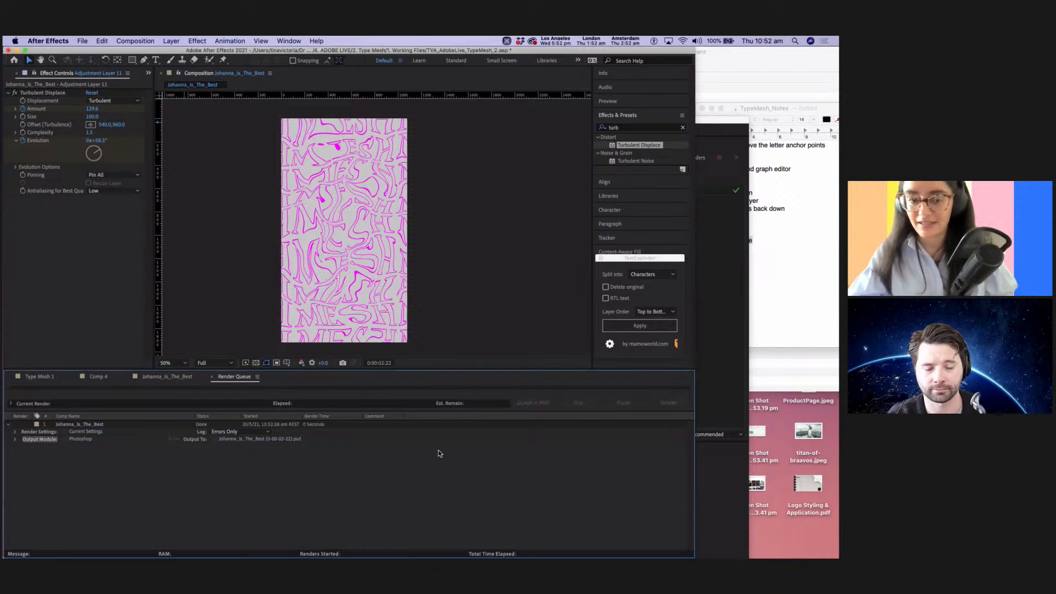
left_click(163, 377)
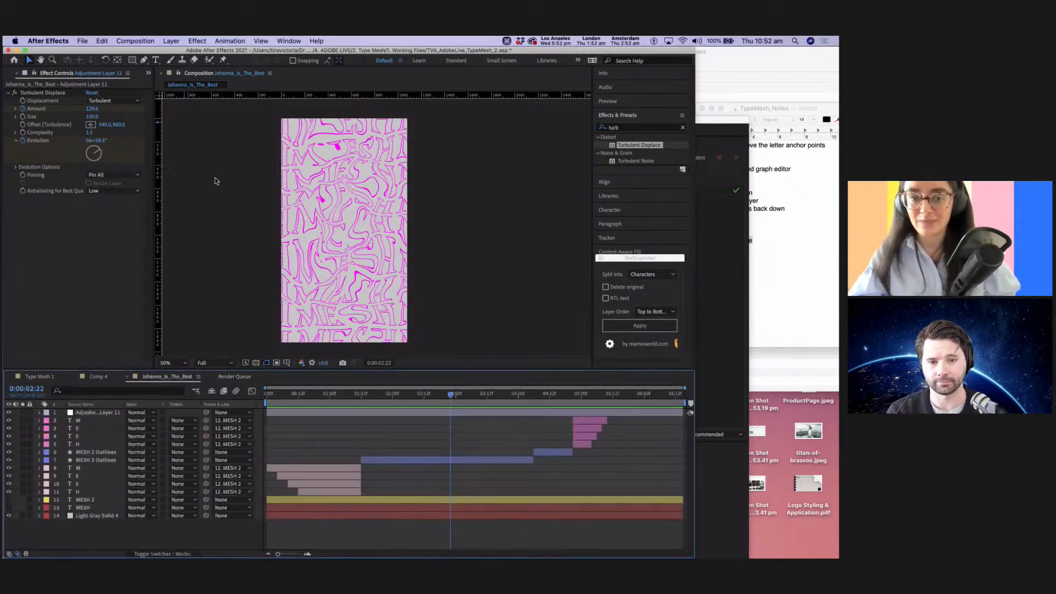